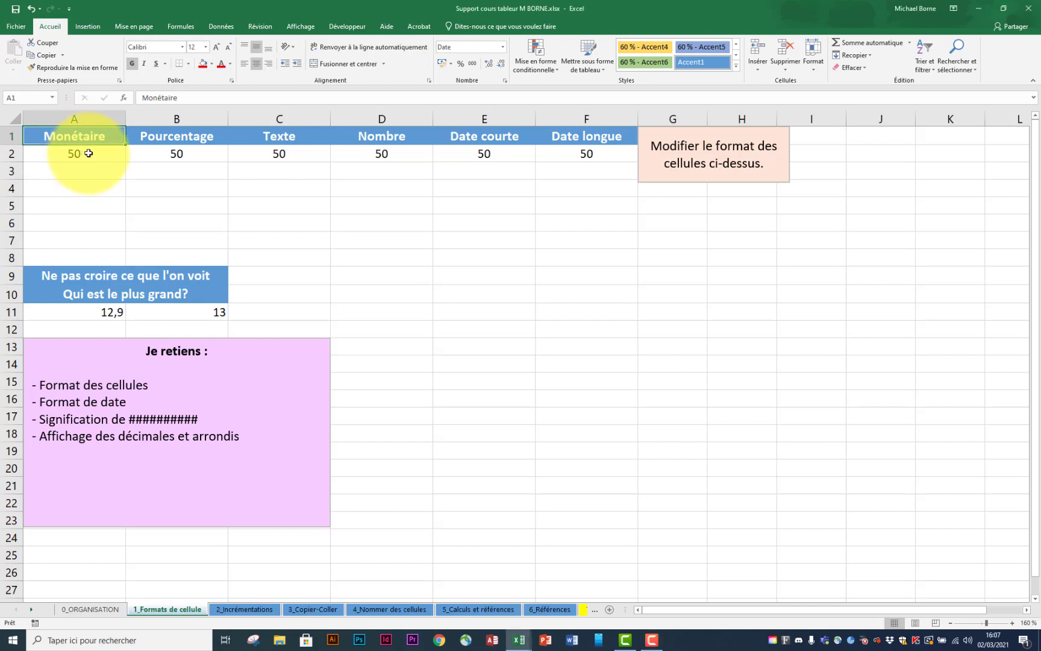
Apply the Monétaire number format to cell A2 and the Pourcentage format to cell B2
drag(88, 156, 538, 154)
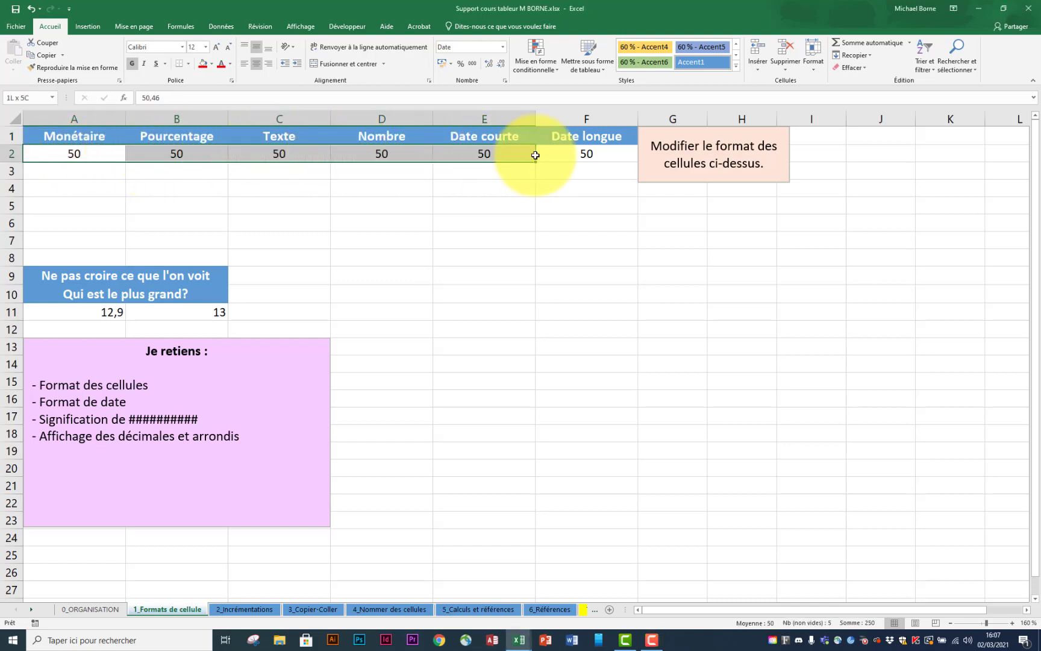
click(104, 155)
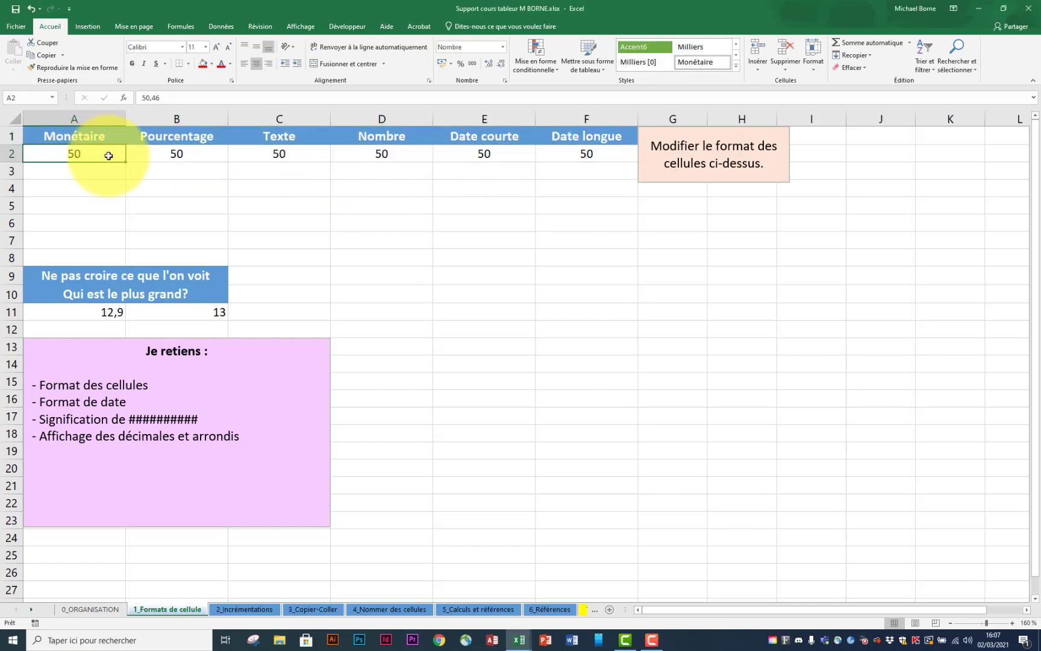
click(503, 47)
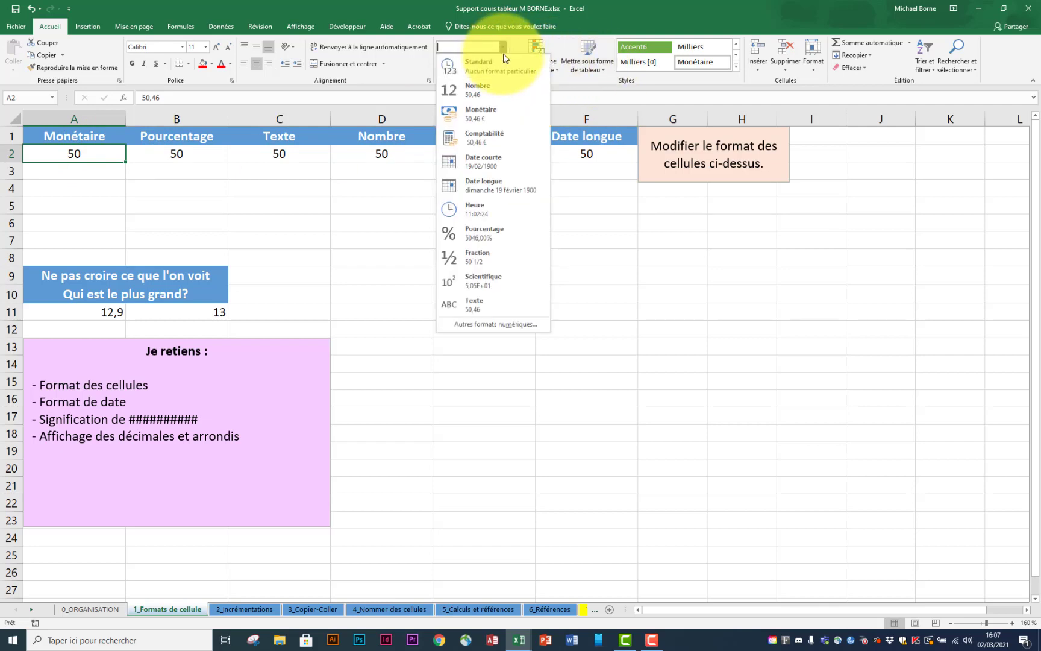
click(491, 112)
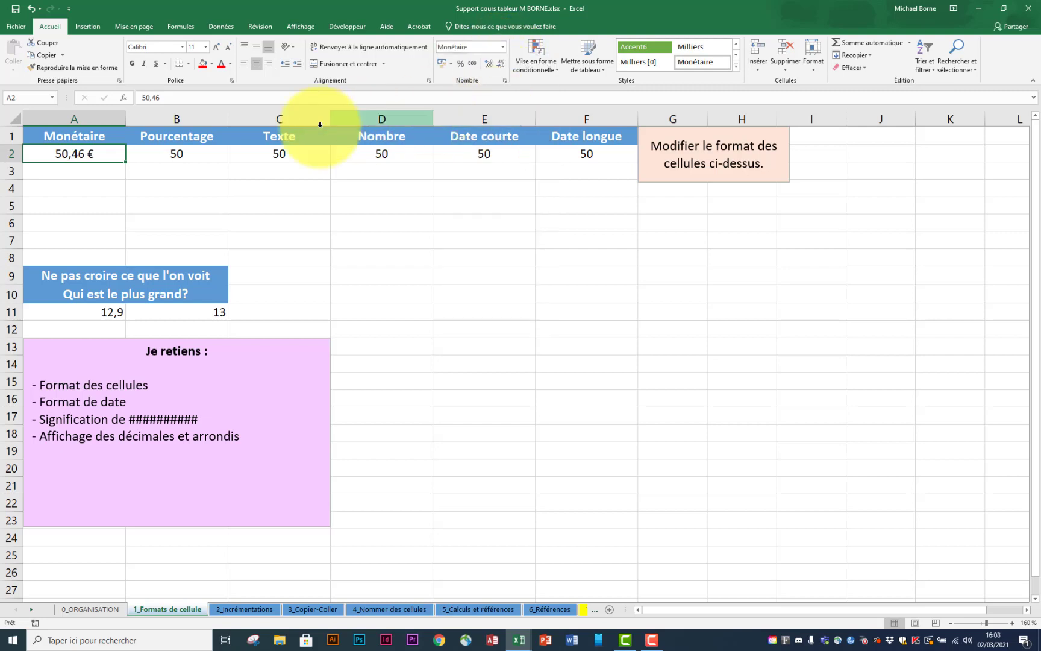
click(209, 152)
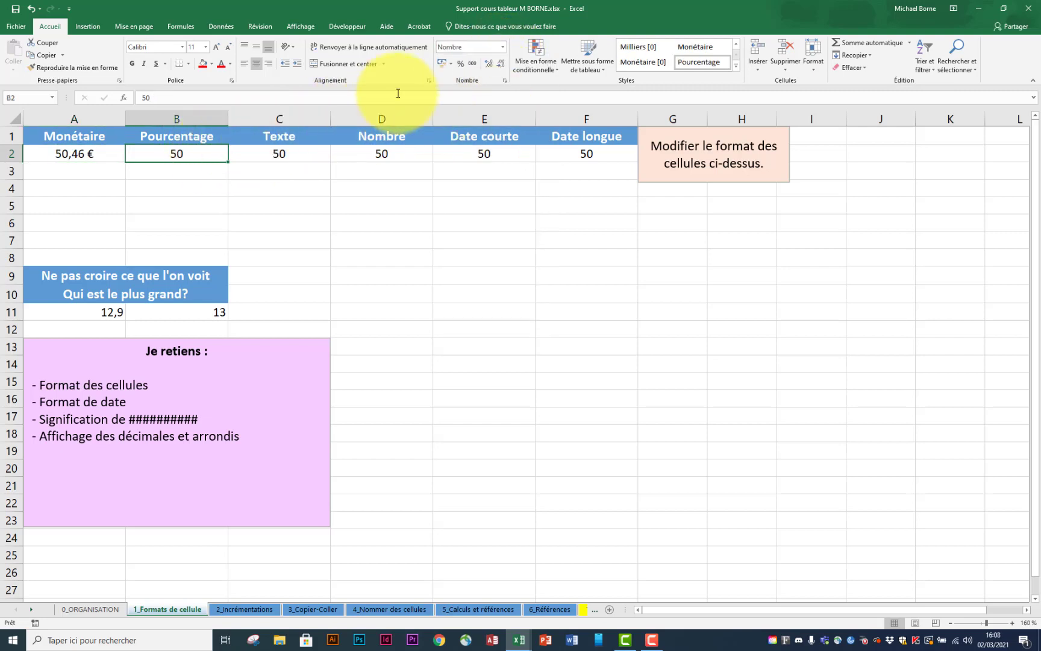
click(503, 48)
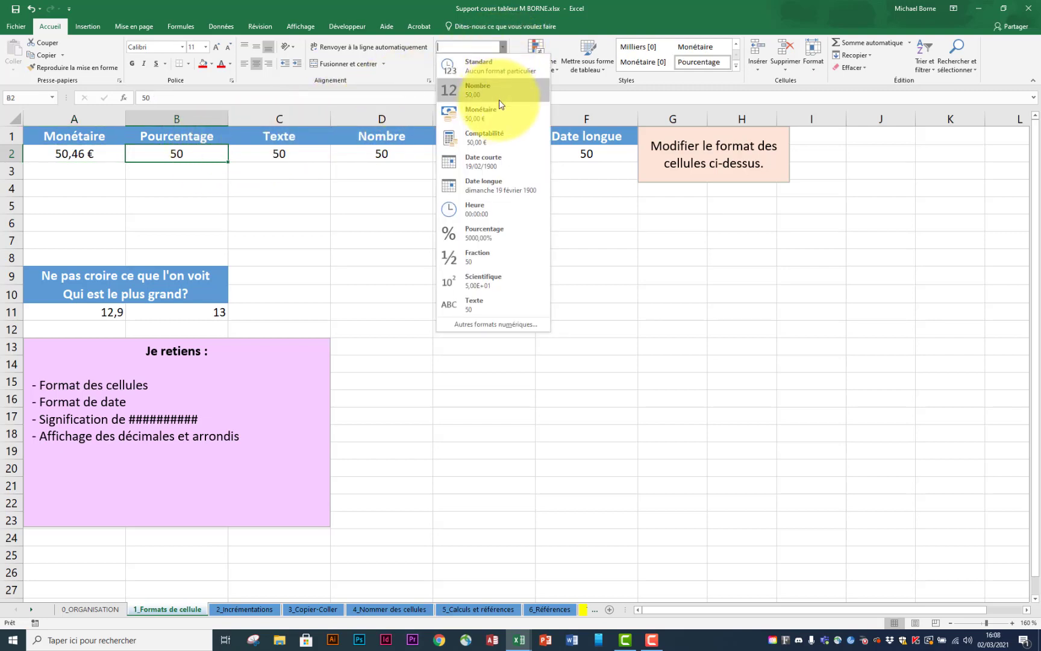
click(507, 235)
Apply the Texte format to cell C2 and the Nombre format to cell D2
click(315, 155)
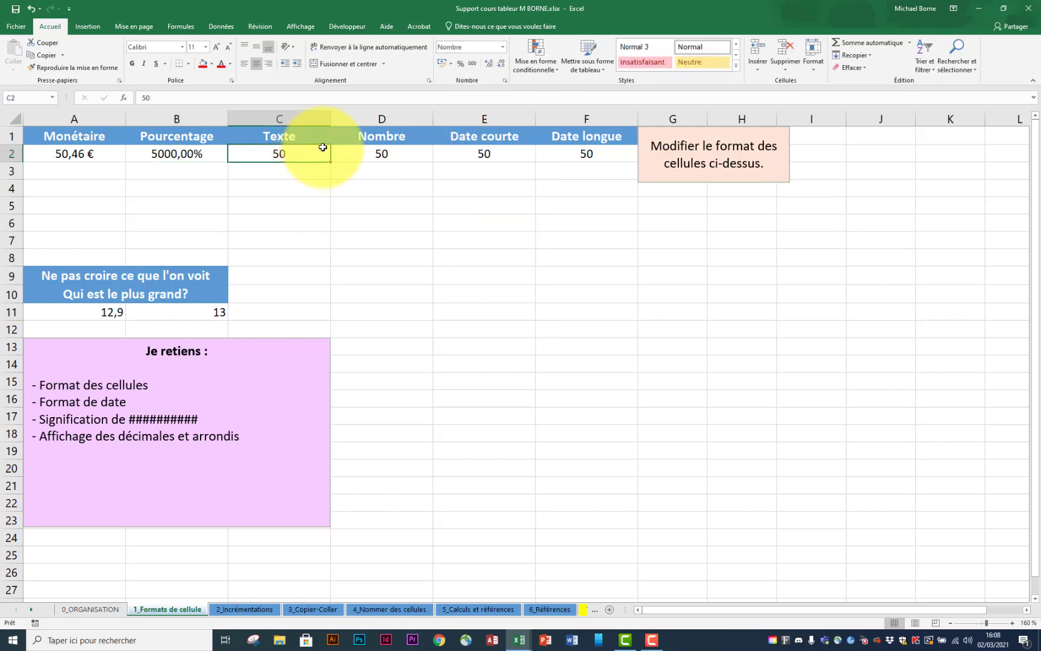
click(504, 47)
click(488, 303)
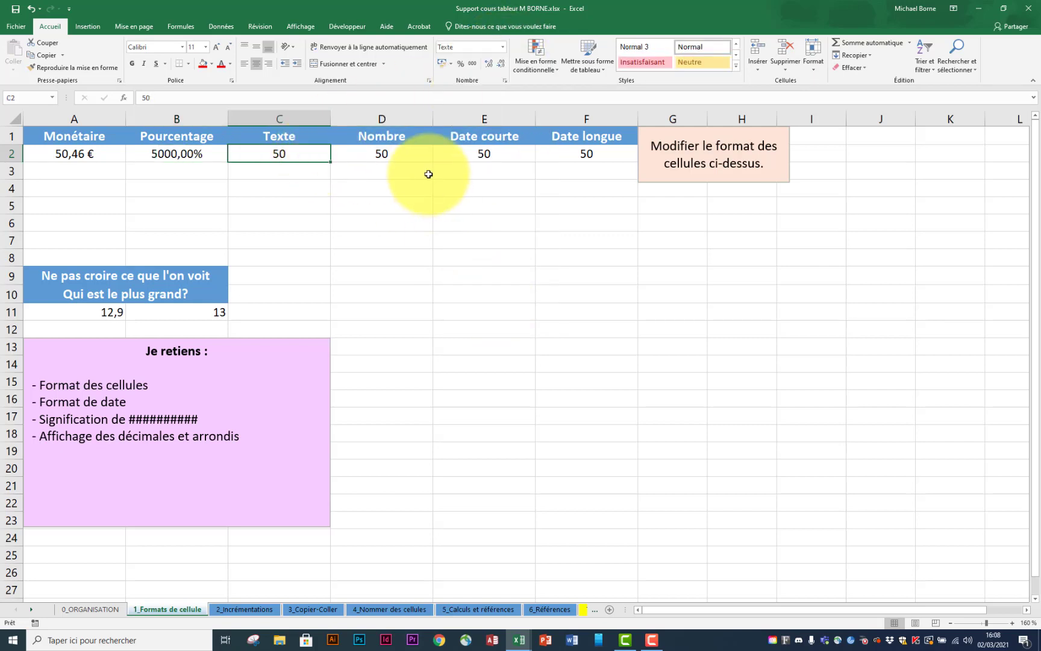
click(420, 157)
click(503, 47)
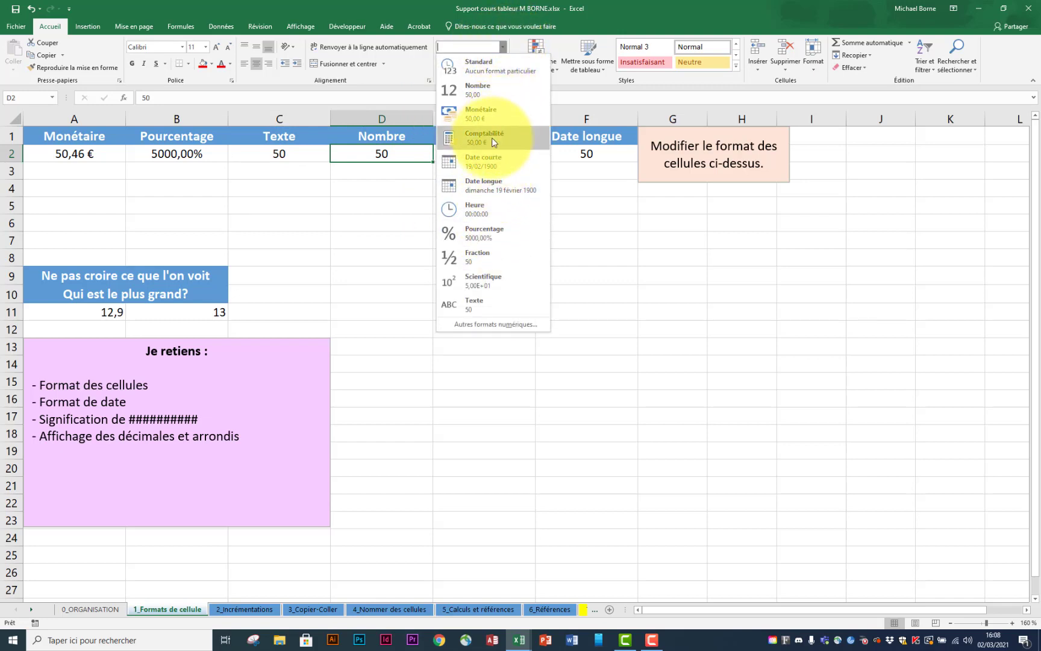
click(492, 90)
Format cell E2 as Date courte and cell F2 as Date longue
click(484, 154)
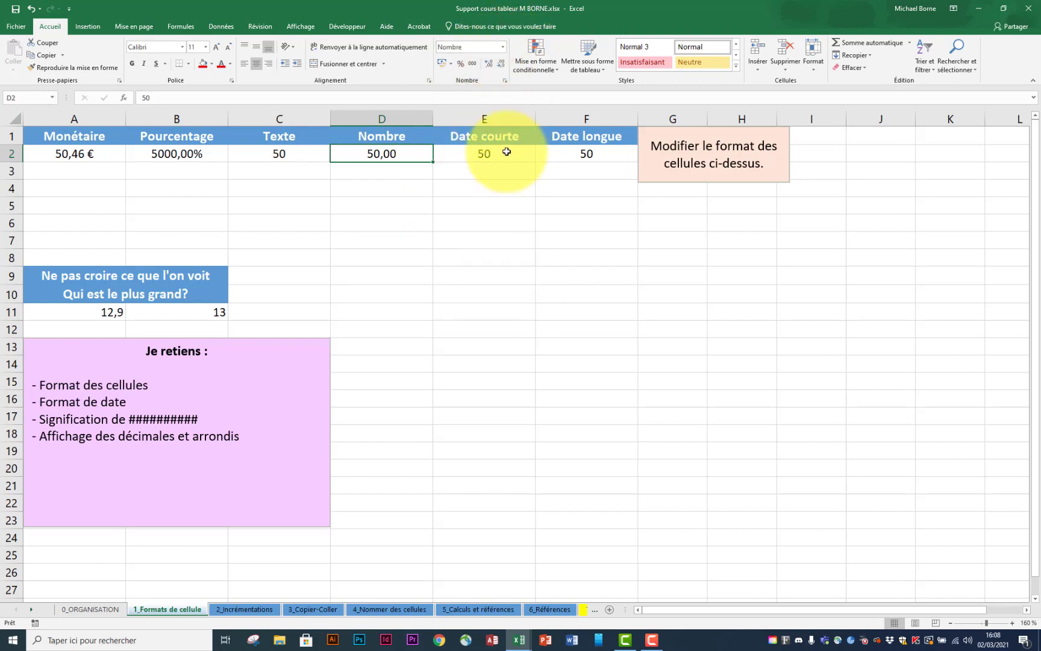
click(503, 47)
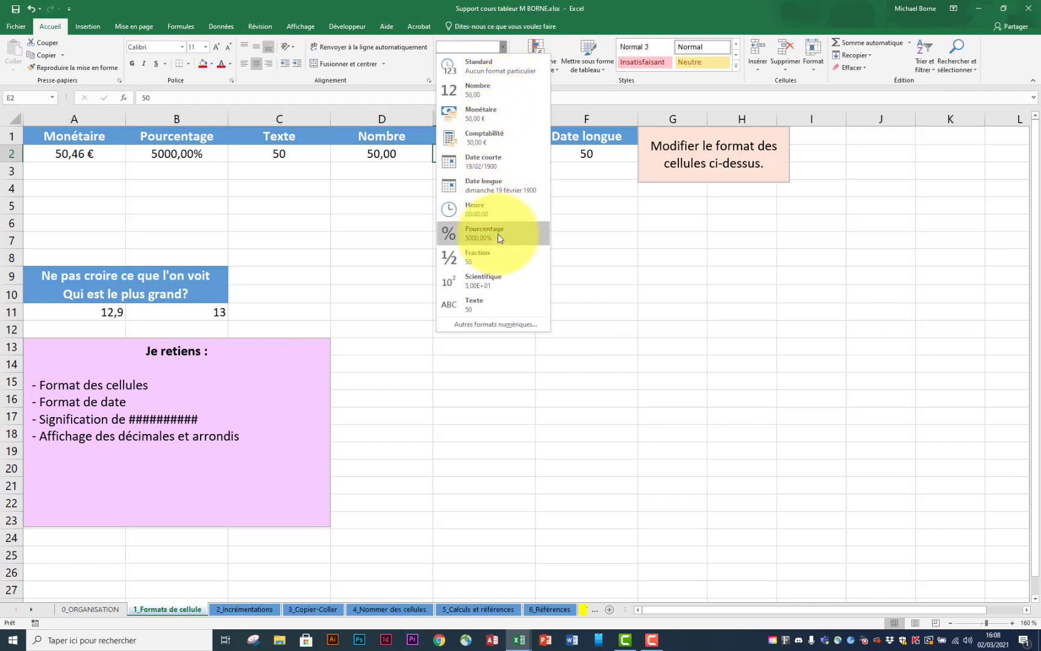
click(500, 158)
click(581, 153)
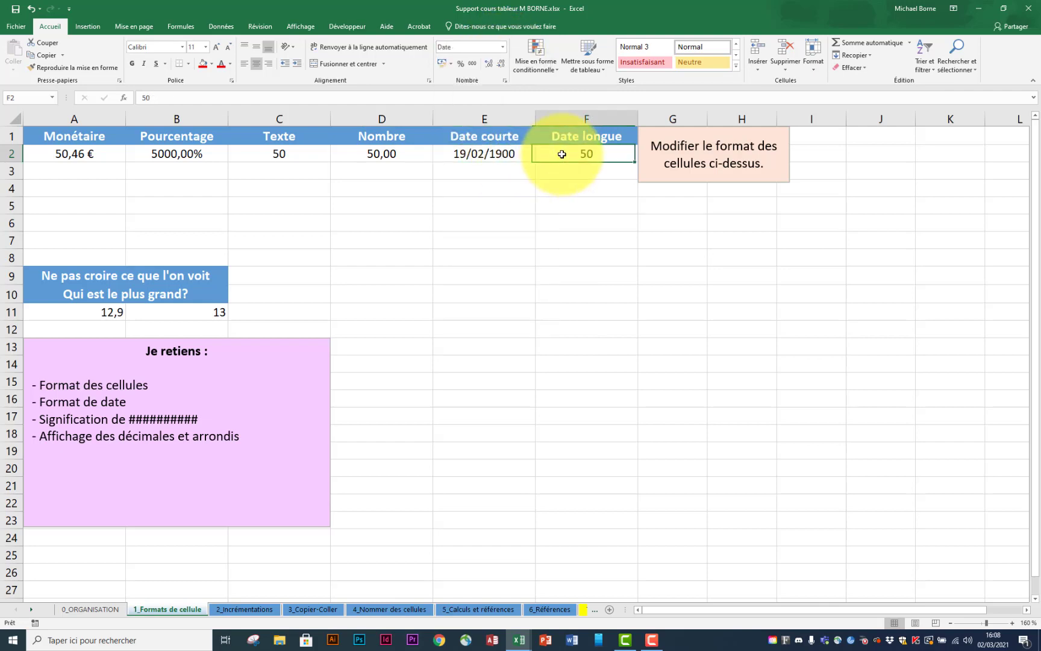
click(502, 48)
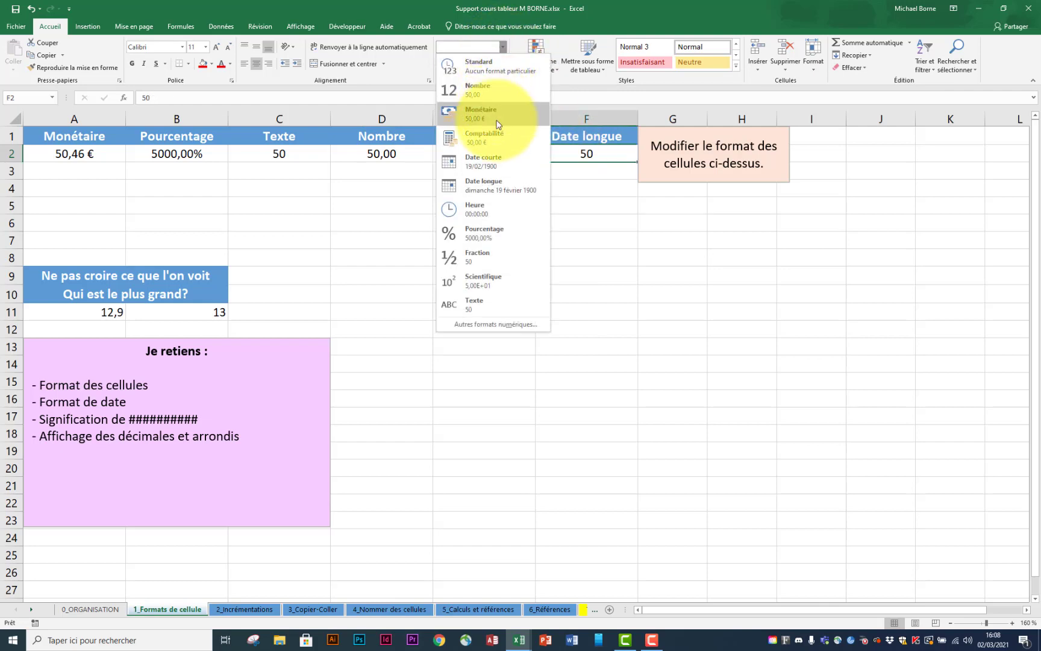
click(499, 185)
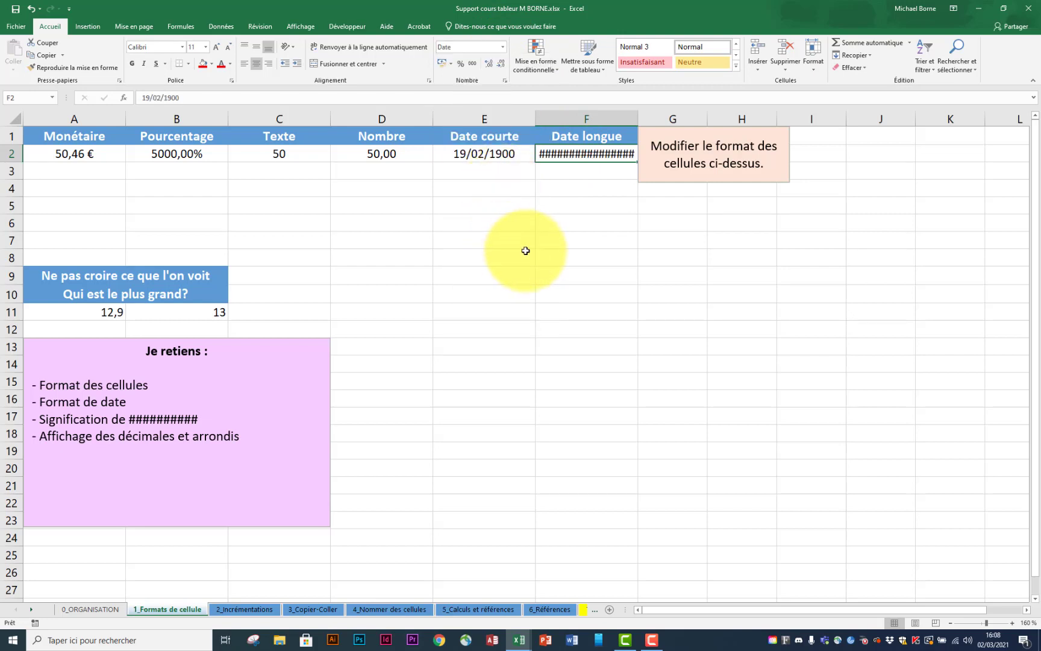
Replace the percentage value in cell B2 with 50%
click(95, 158)
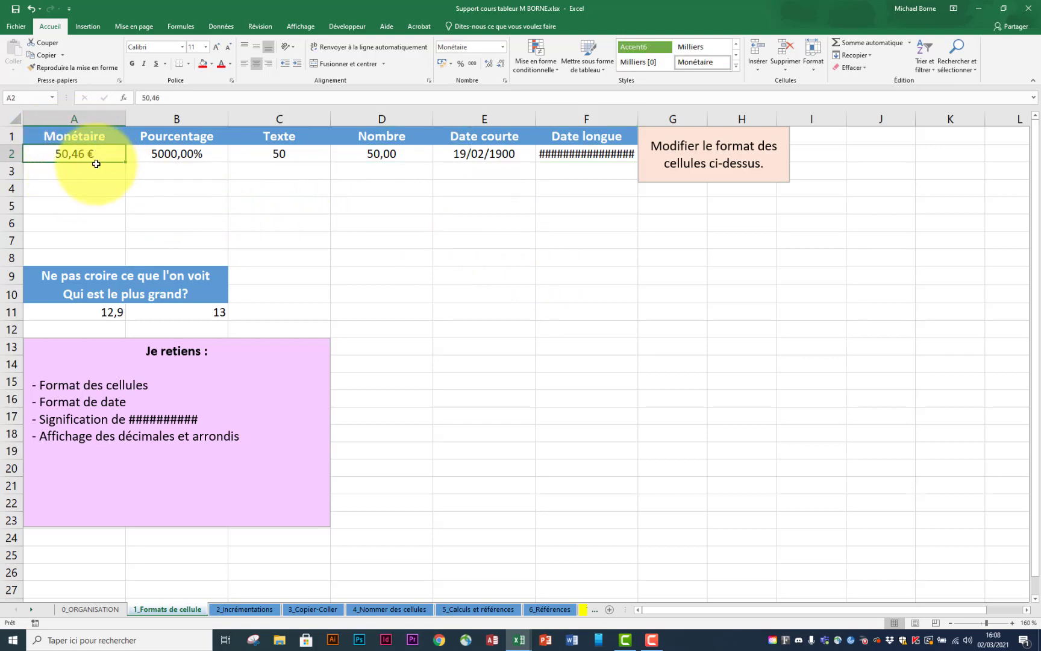
click(222, 151)
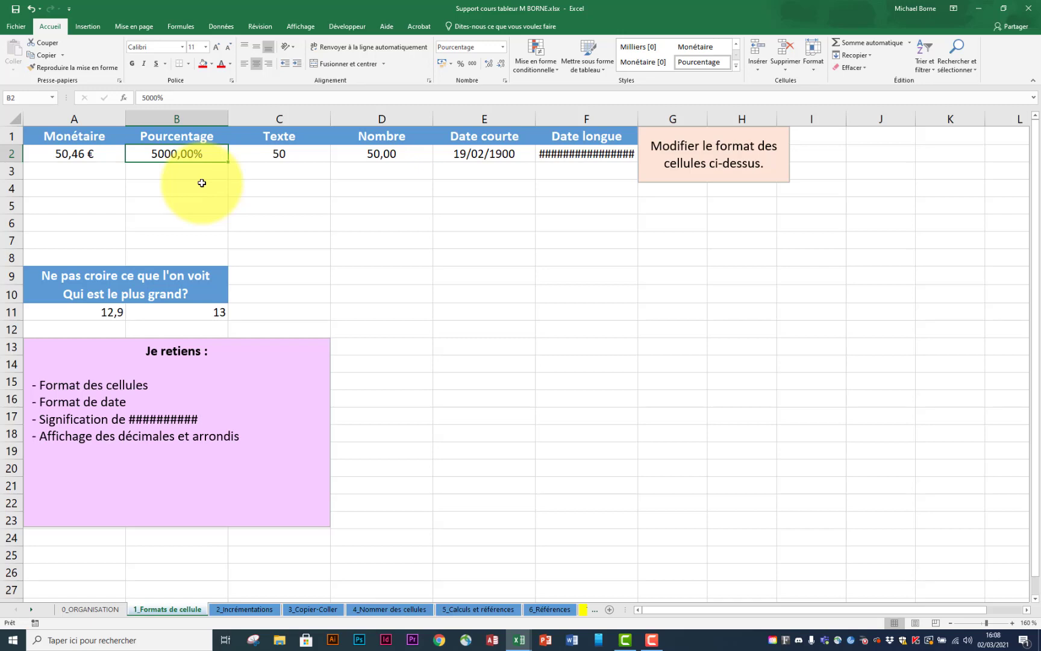
text(50)
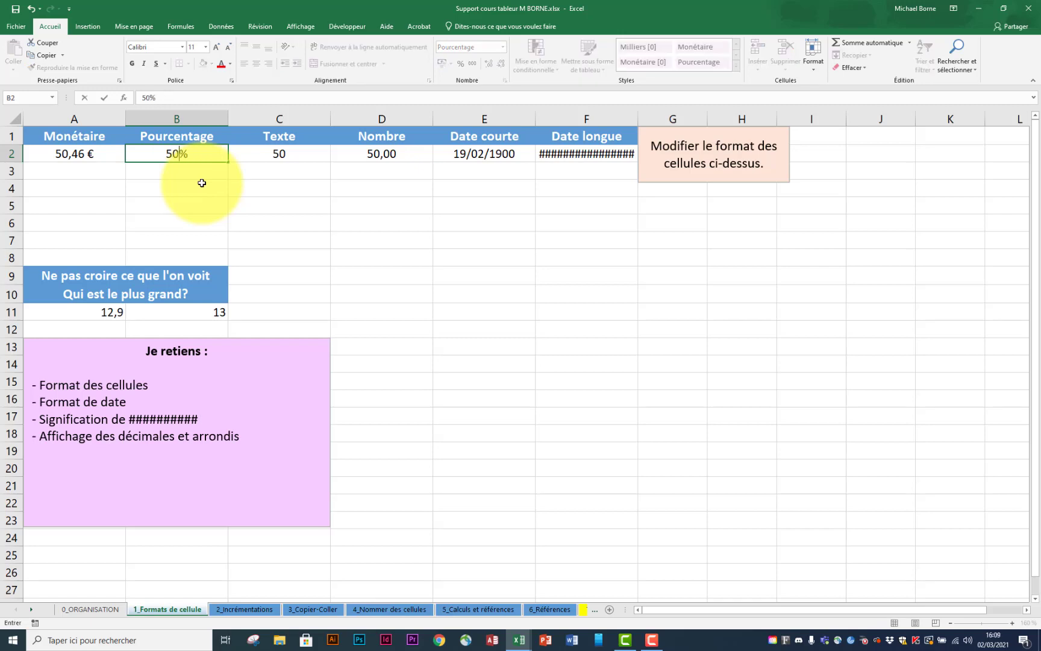
key(Return)
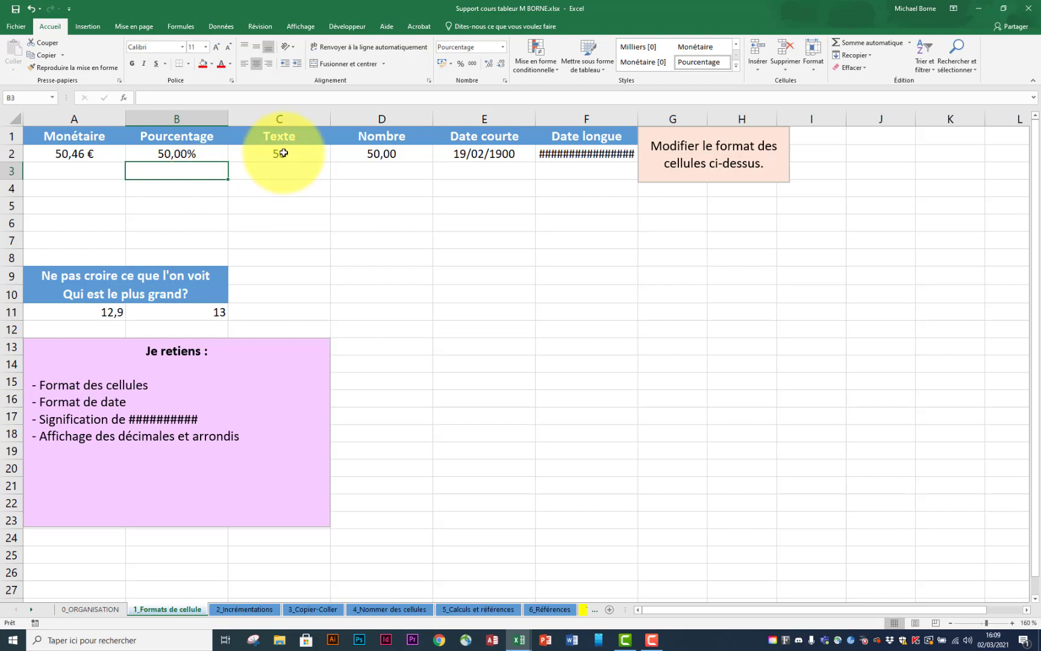
Review the formatted cells C2 to F2 and widen column F enough to fit the full long date
click(280, 157)
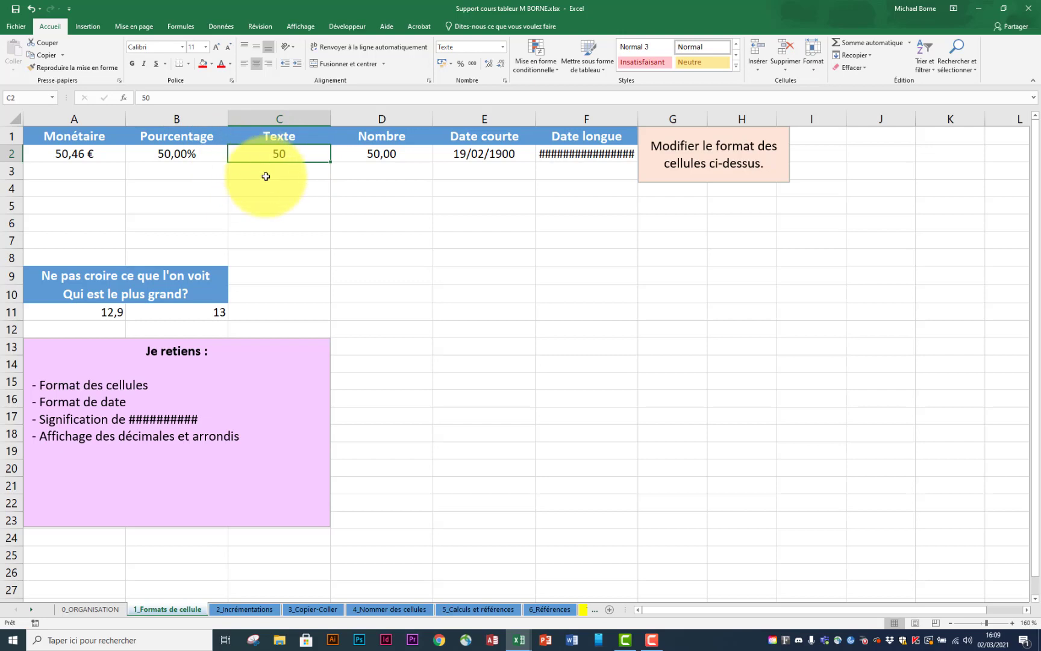
click(394, 156)
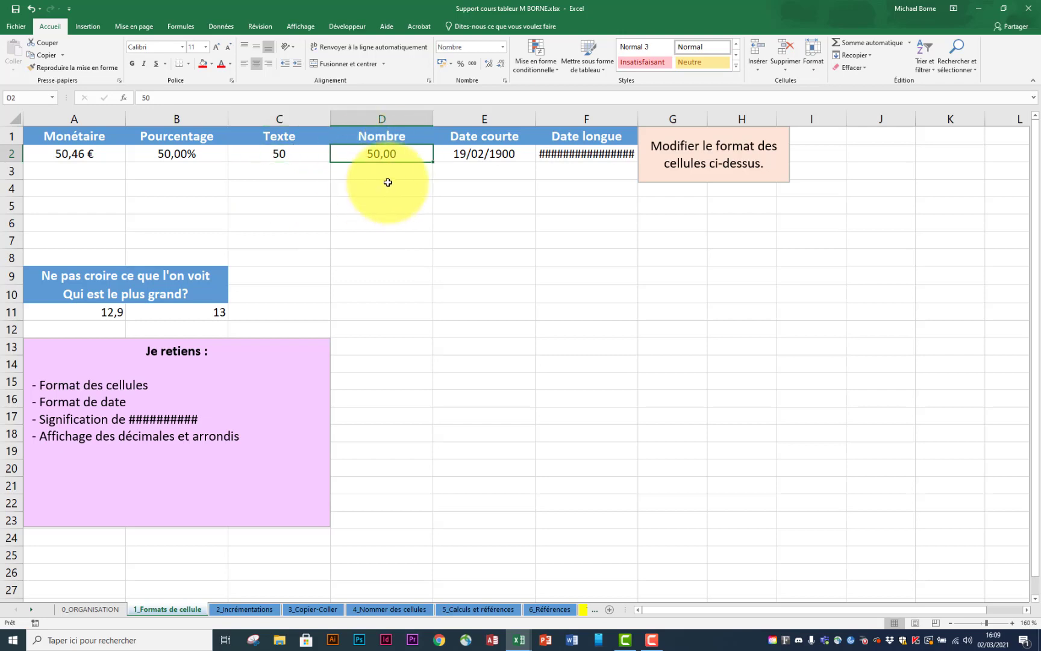
click(460, 158)
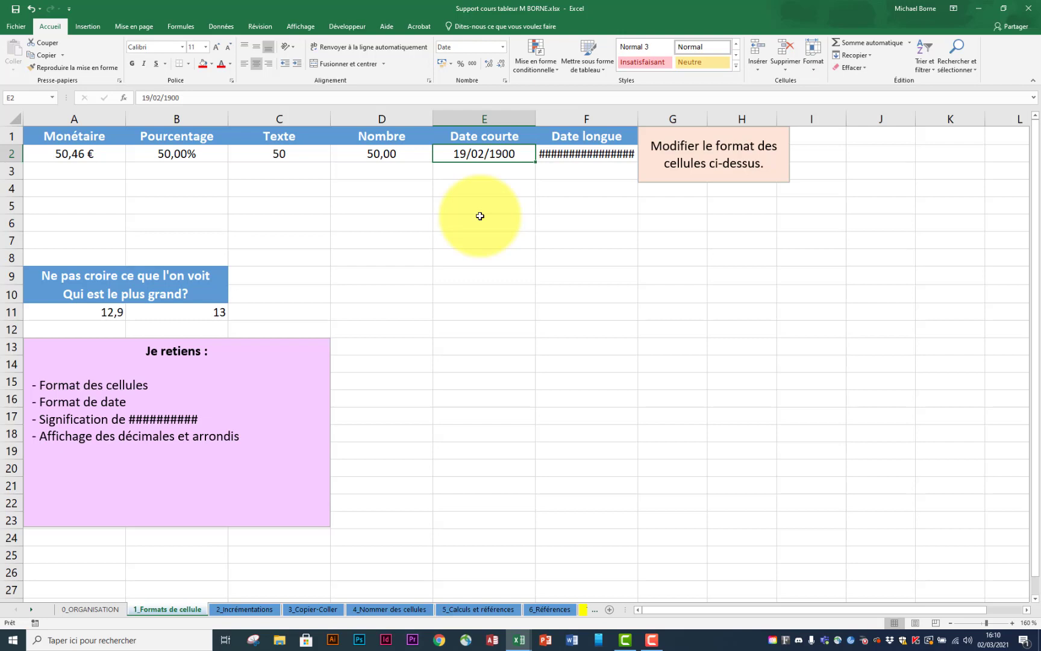
click(578, 155)
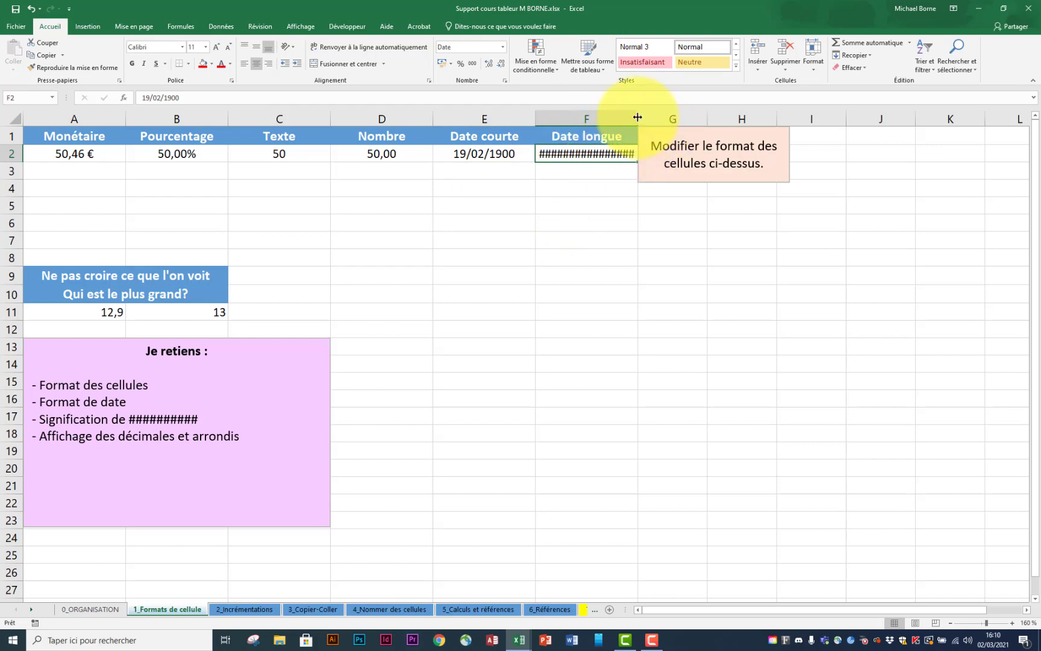
drag(637, 118, 723, 120)
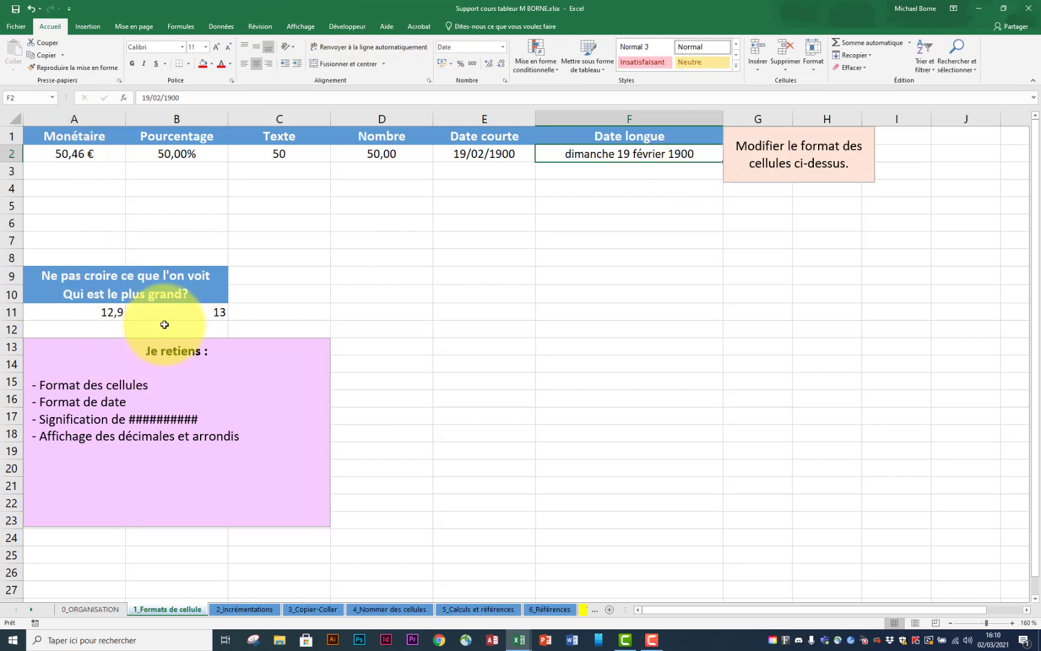
Compare the stored values of cells A11 and B11 with the numbers they display
click(103, 312)
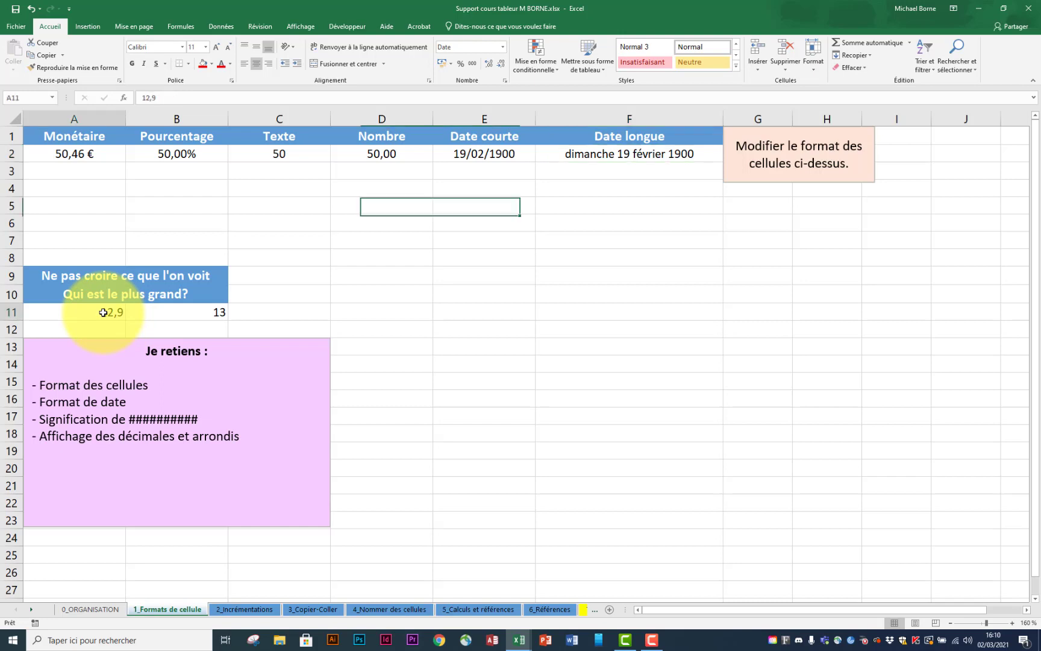
click(184, 312)
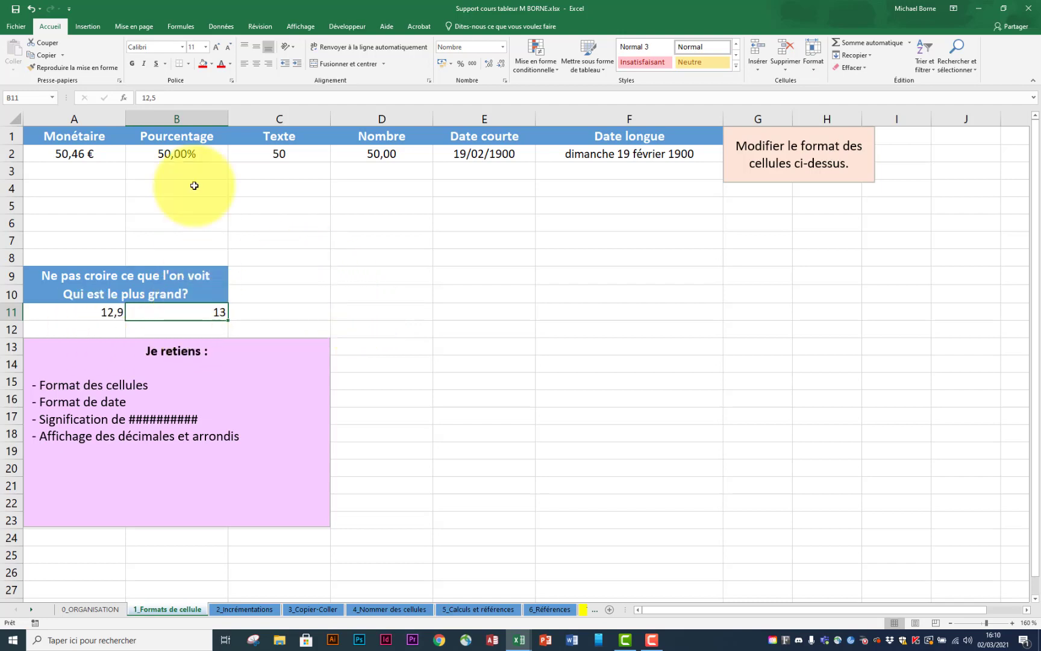
double_click(162, 103)
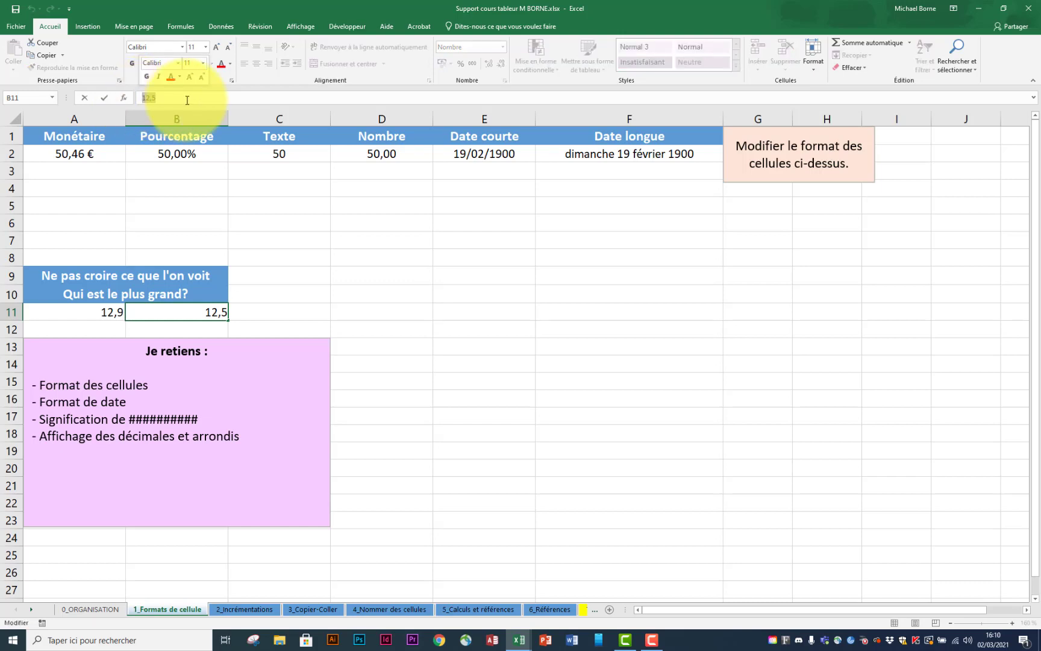
key(Escape)
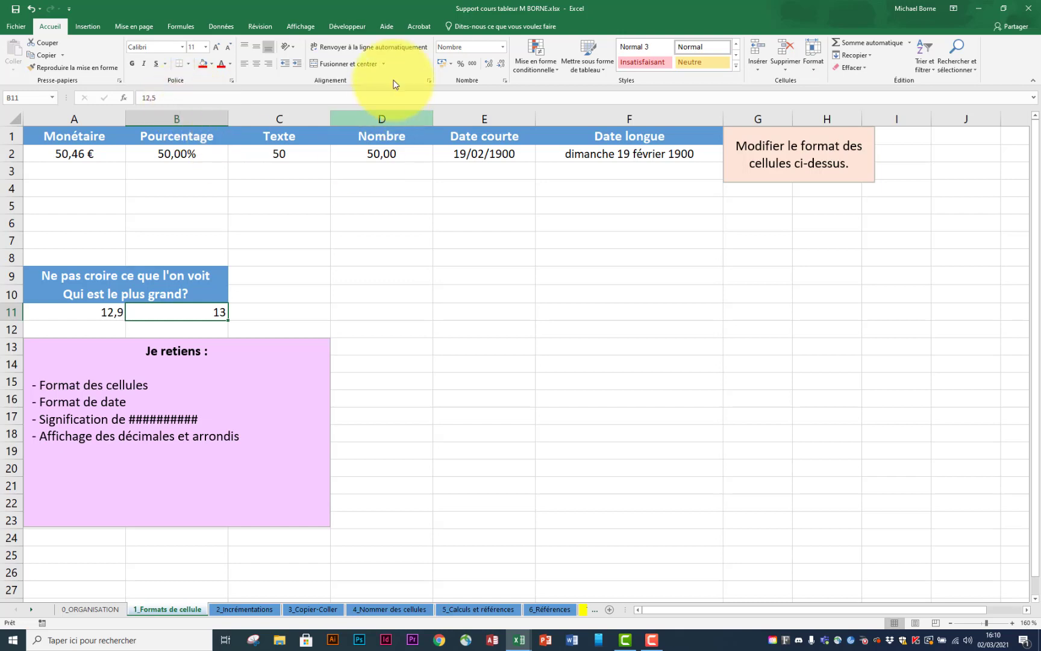
Increase the displayed decimals of cell B11 to three
click(490, 67)
click(490, 67)
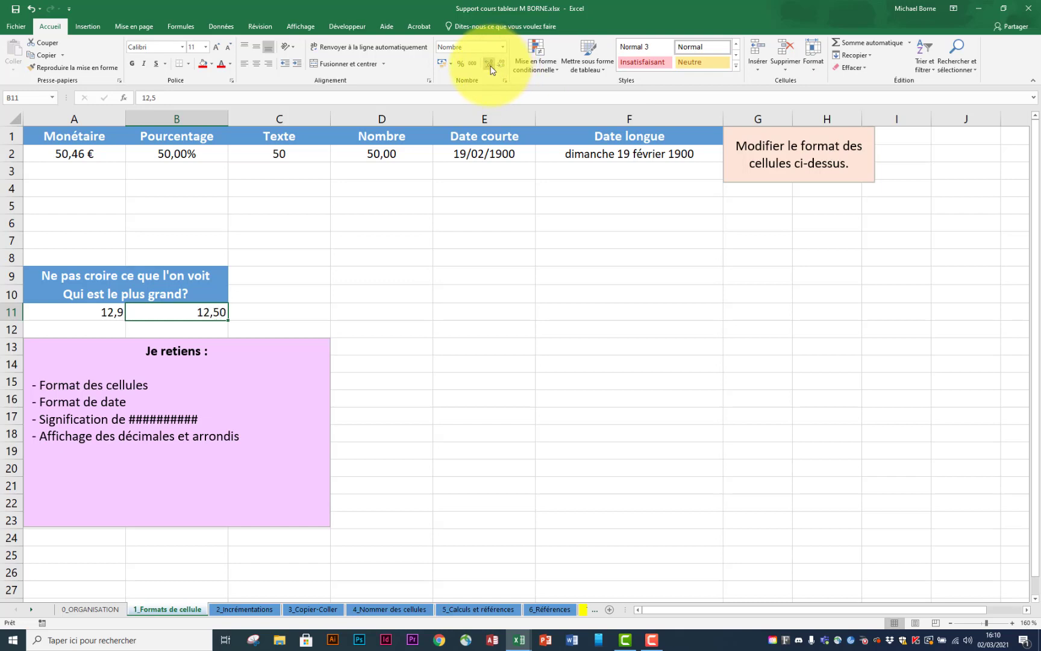
click(490, 68)
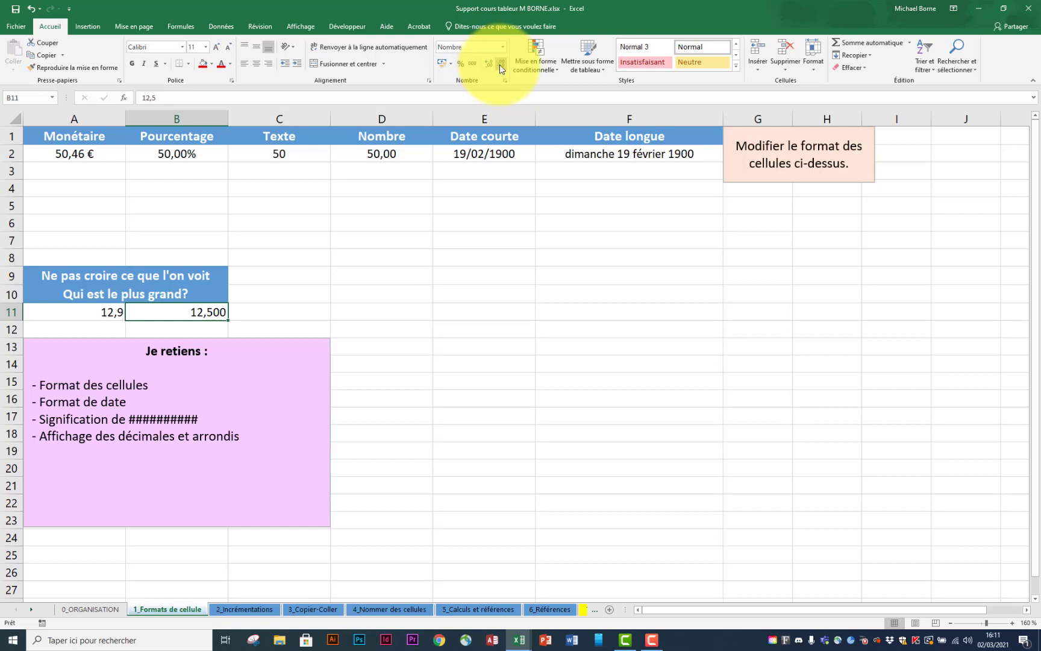
Reduce the displayed decimals of cell B11 to zero
click(499, 65)
click(499, 64)
click(501, 67)
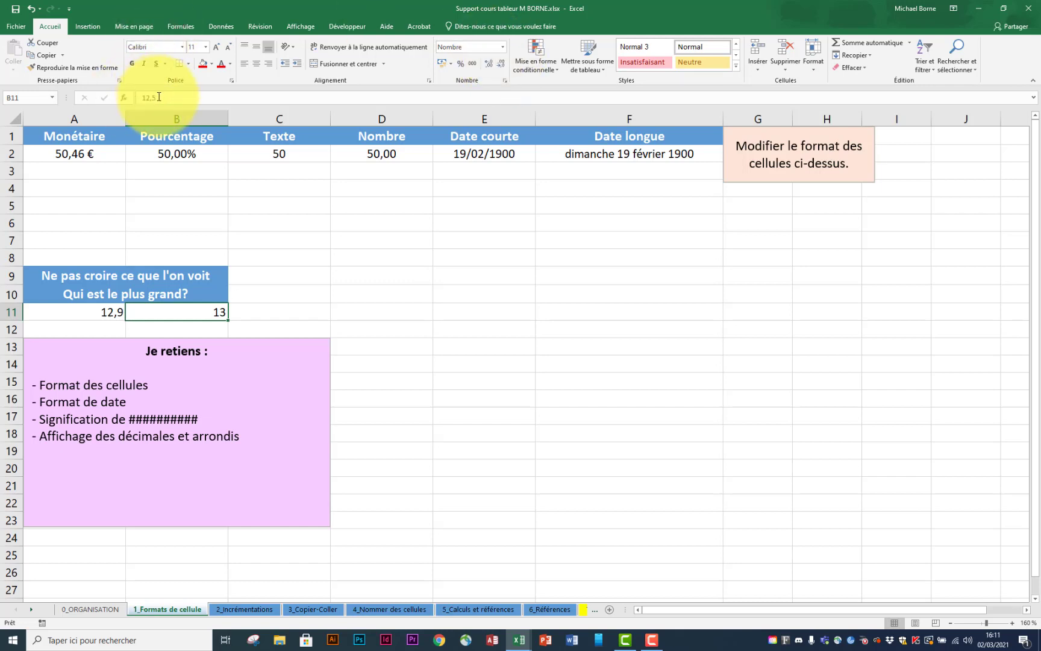
Enter the formula =A11+B11 in cell D11 and display its result with one decimal
click(361, 312)
text(=)
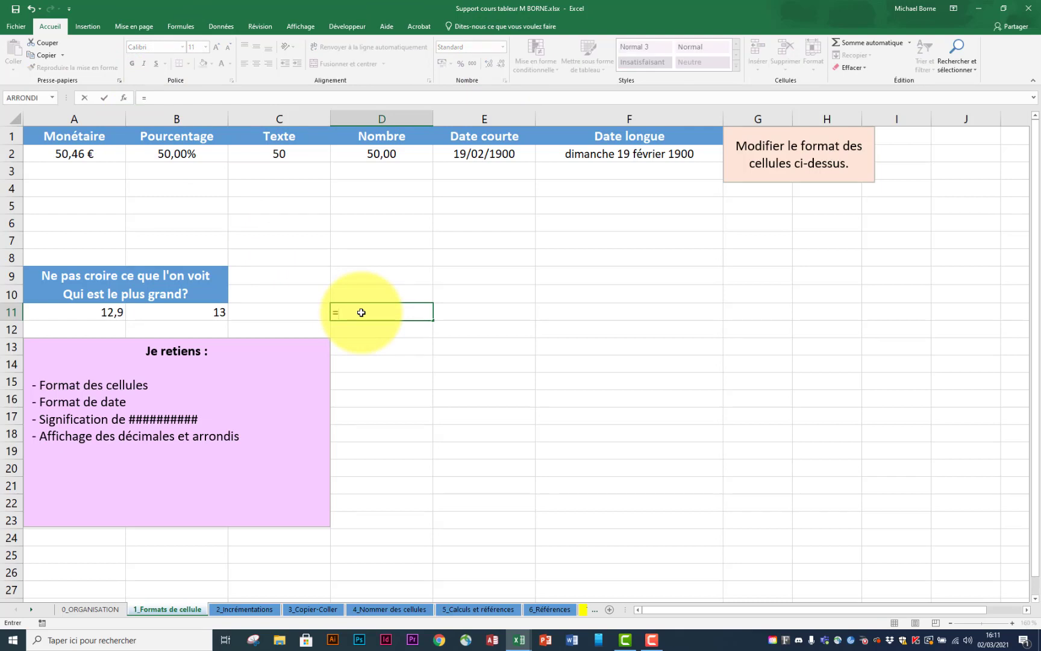
click(104, 314)
text(+)
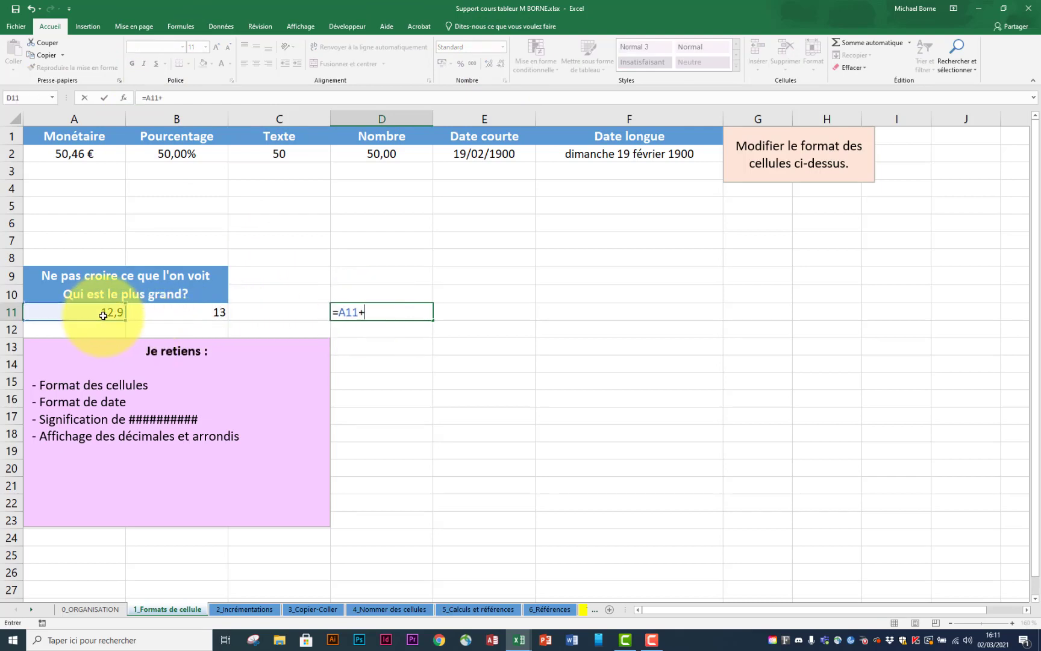
click(164, 313)
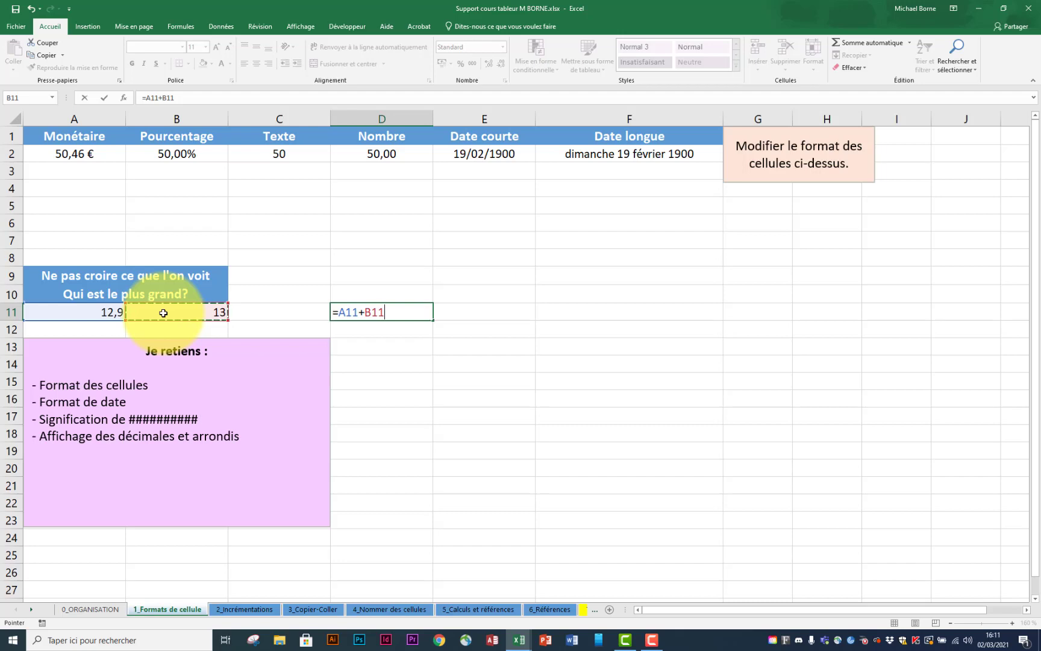
key(Return)
click(391, 309)
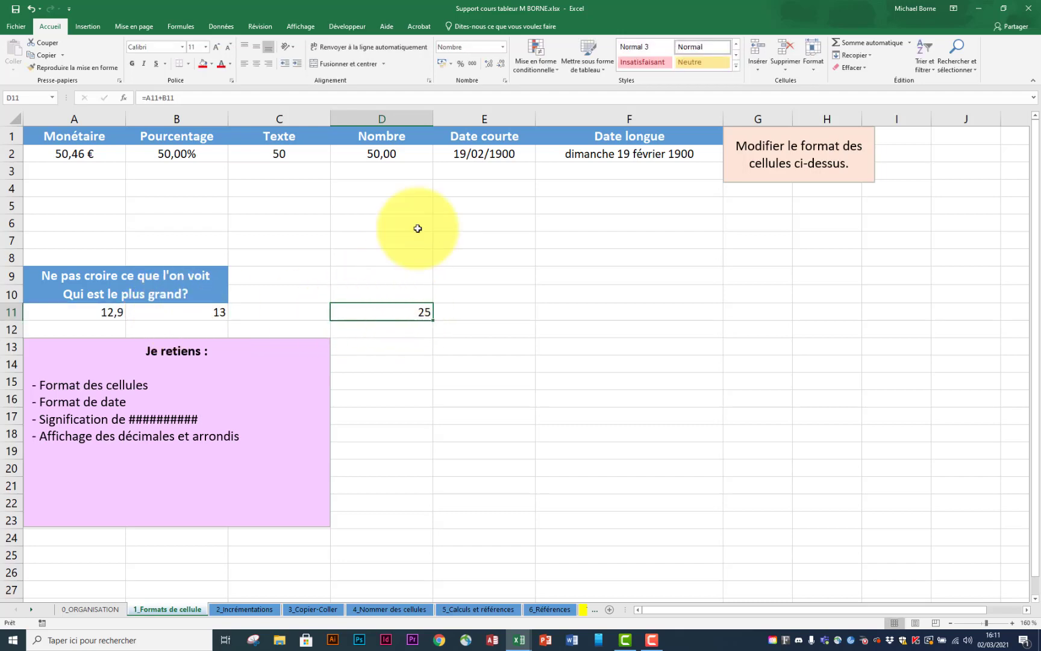
click(488, 63)
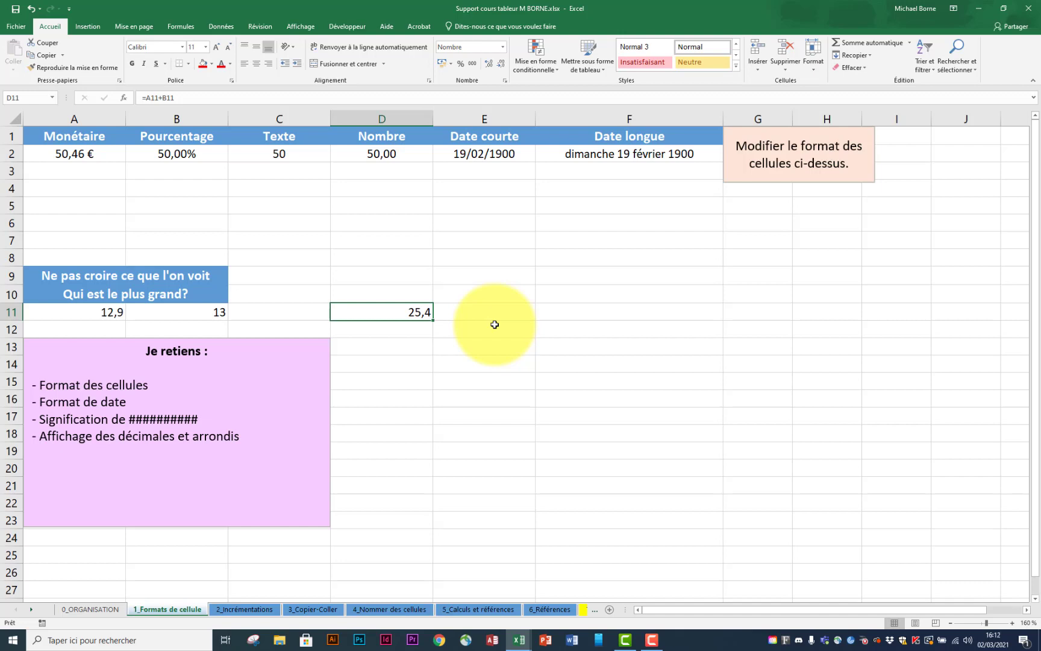
Open the 2_Incrémentations sheet and look over the starting day and month in cells A2 and B2
click(204, 310)
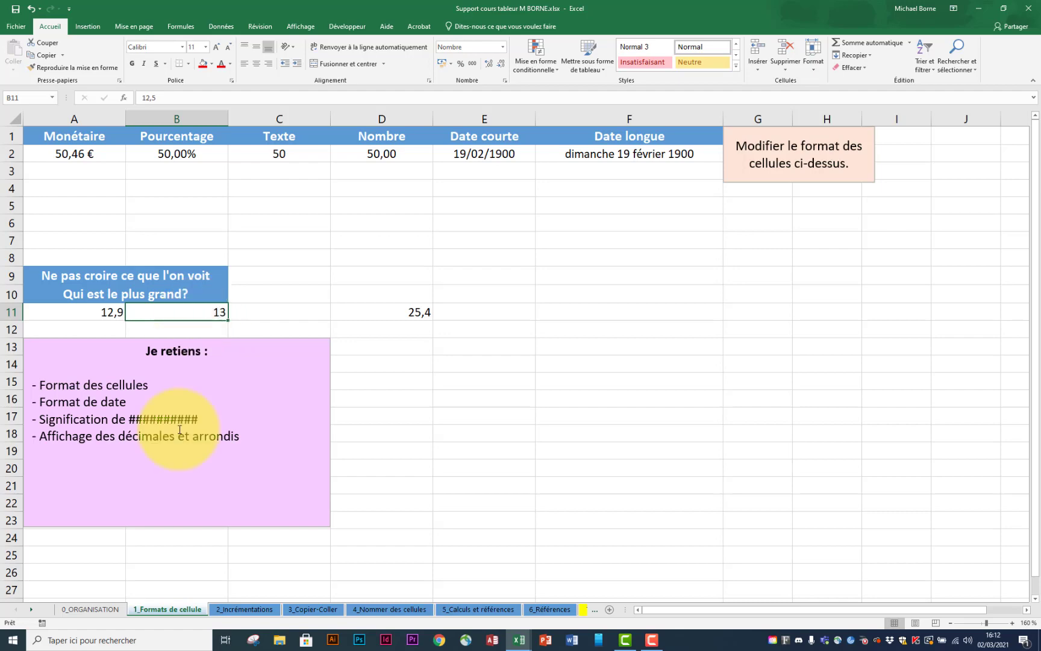
click(247, 610)
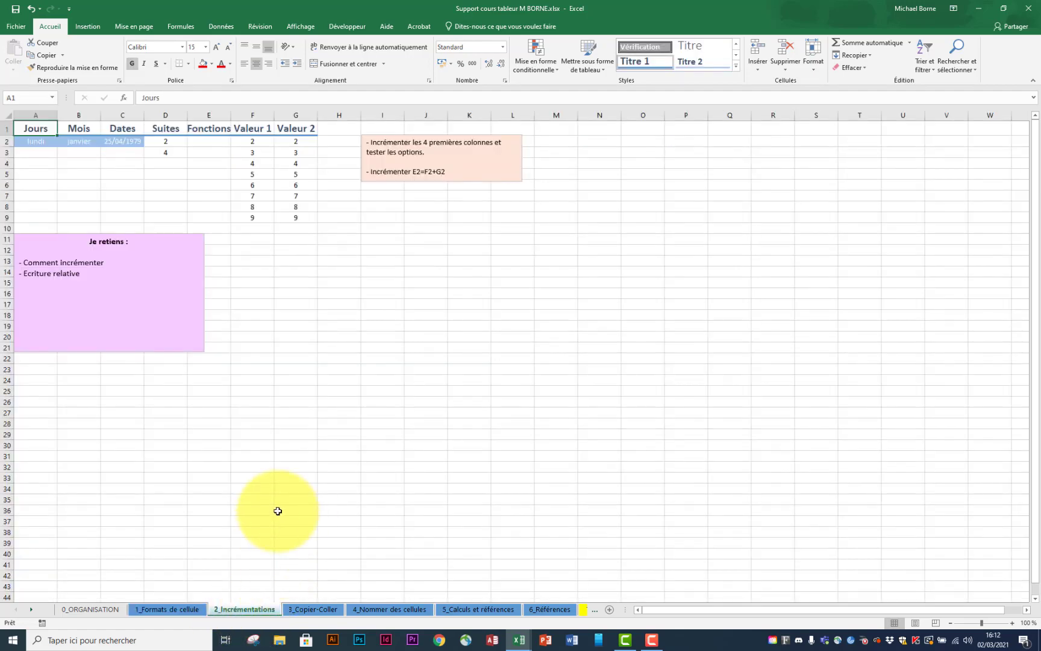
scroll(316, 498, up, 5)
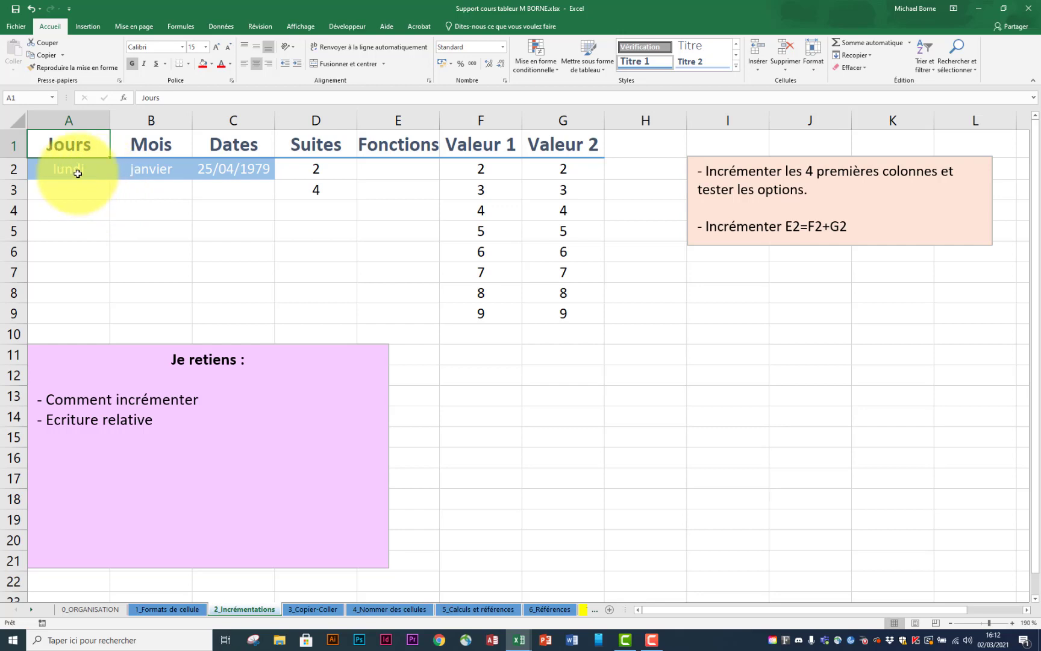
click(91, 171)
click(146, 172)
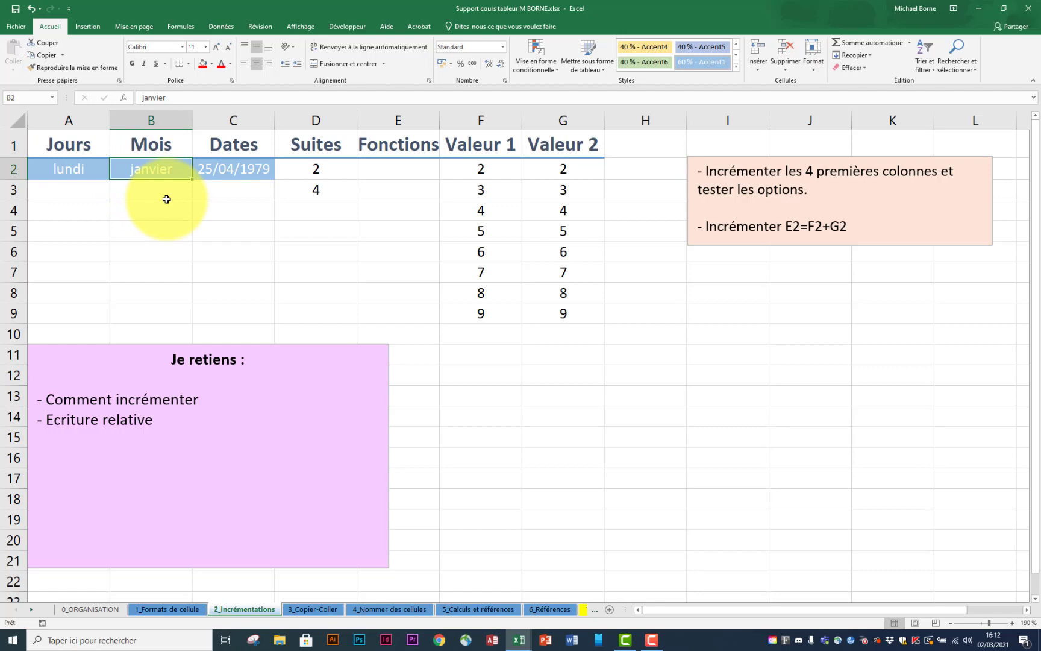
Fill the day series from cell A2 down to A8 in the Jours column
click(69, 170)
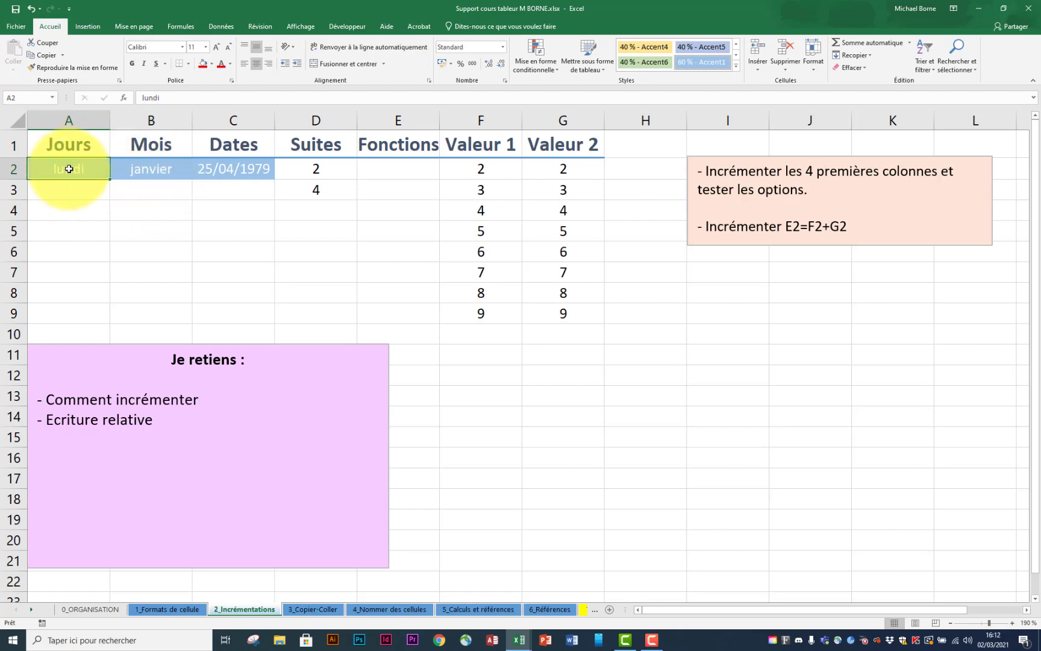
drag(69, 169, 225, 275)
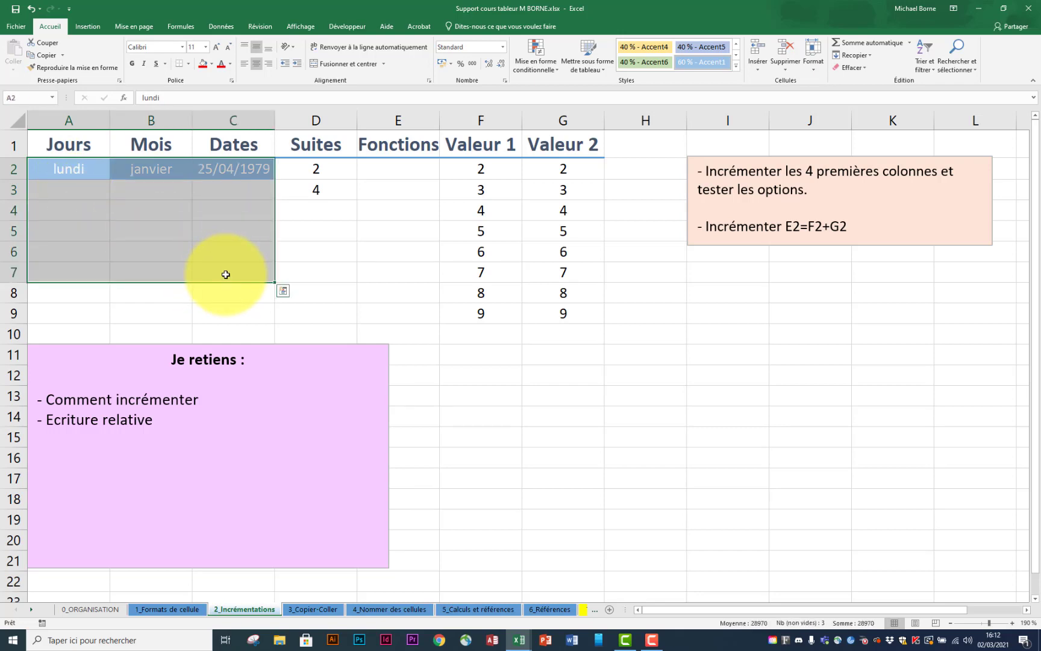
click(74, 169)
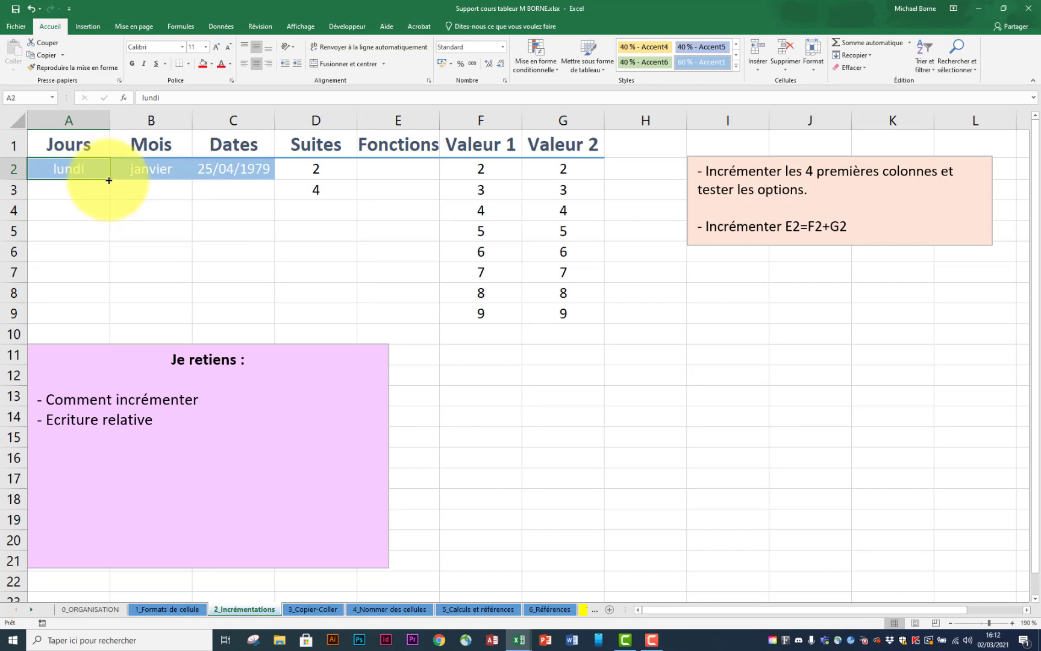
drag(109, 180, 107, 299)
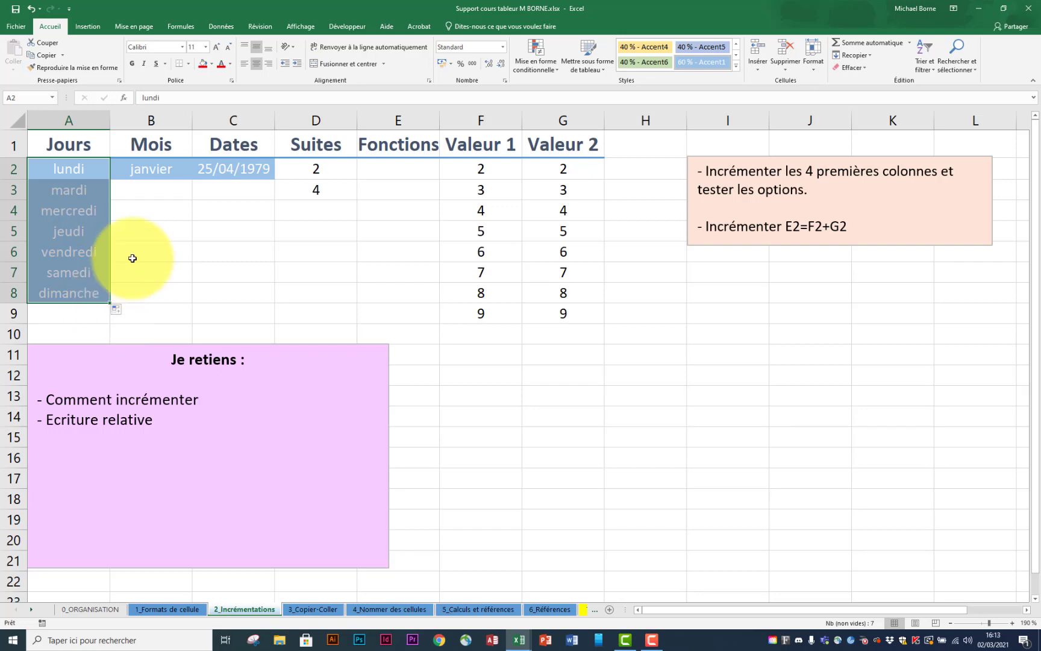
Try the fill options Copier les cellules and Ne recopier que la mise en forme on A2:A8
click(120, 311)
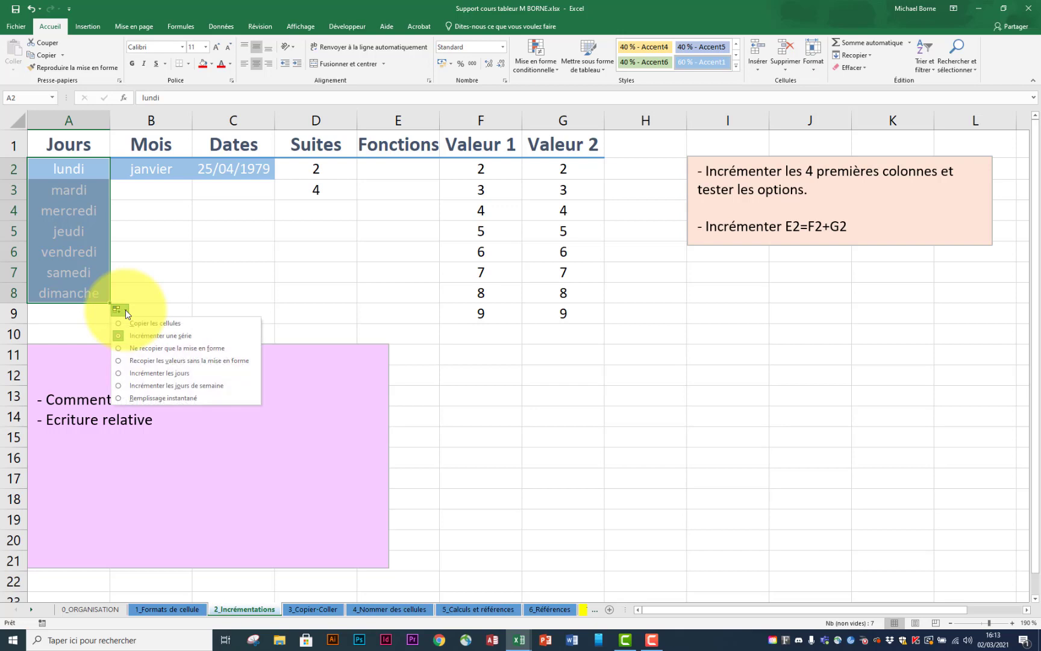
click(158, 323)
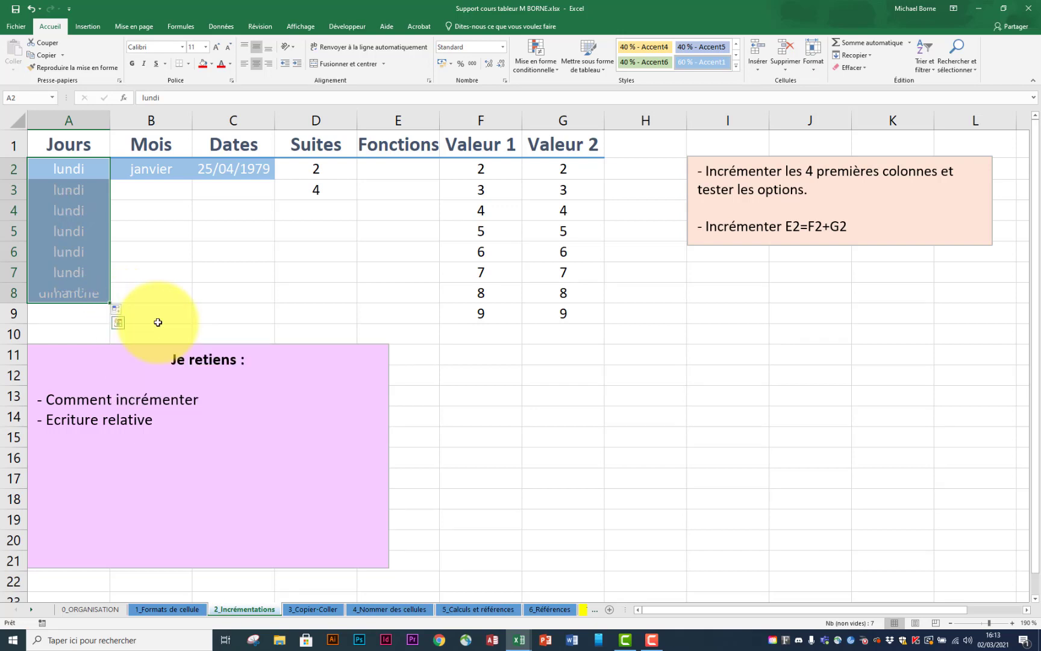
click(127, 313)
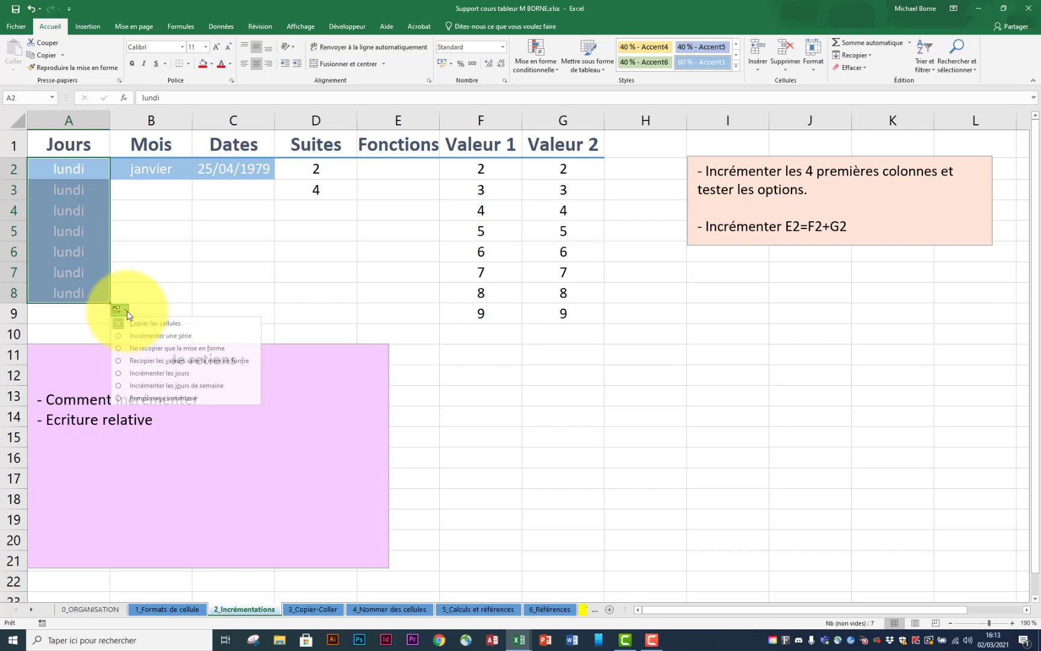
click(162, 348)
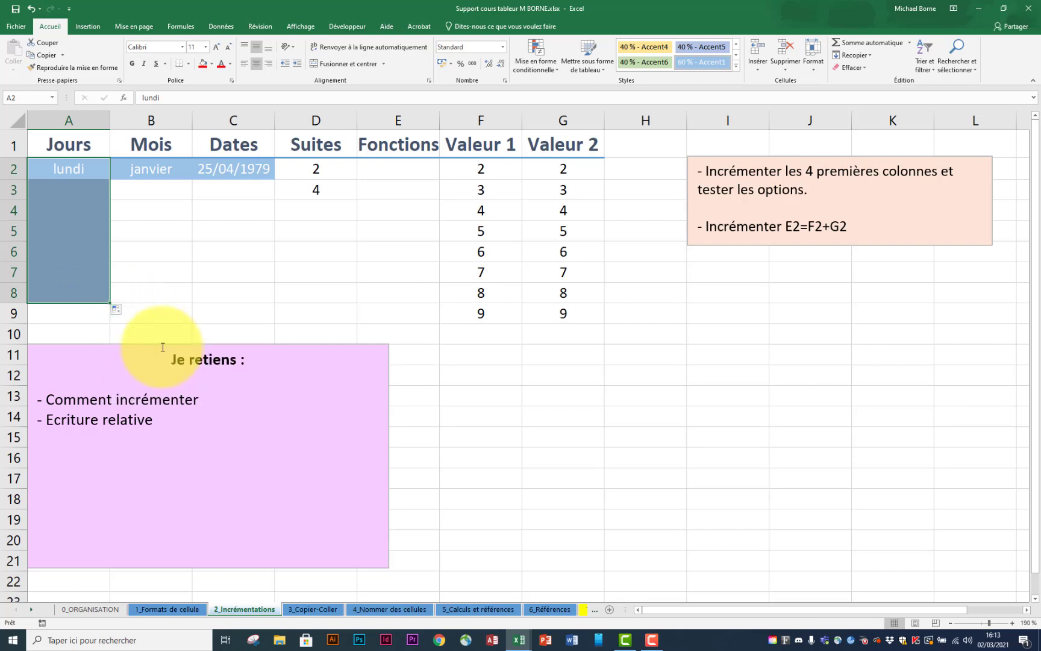
Change the fill option of A2:A8 to Incrémenter les jours de semaine
click(119, 309)
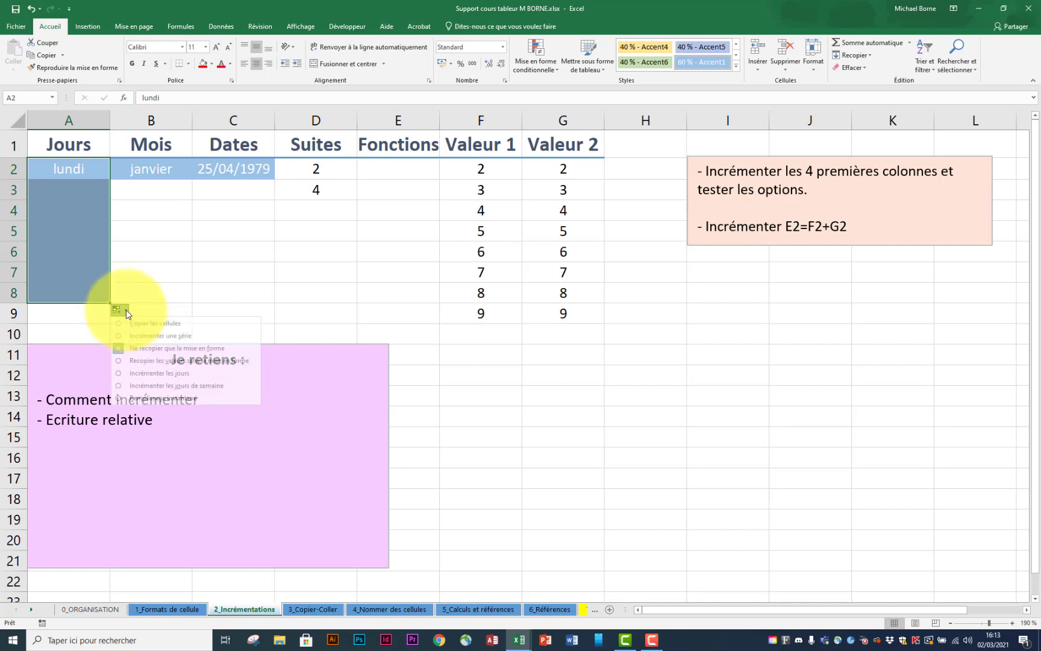
click(179, 386)
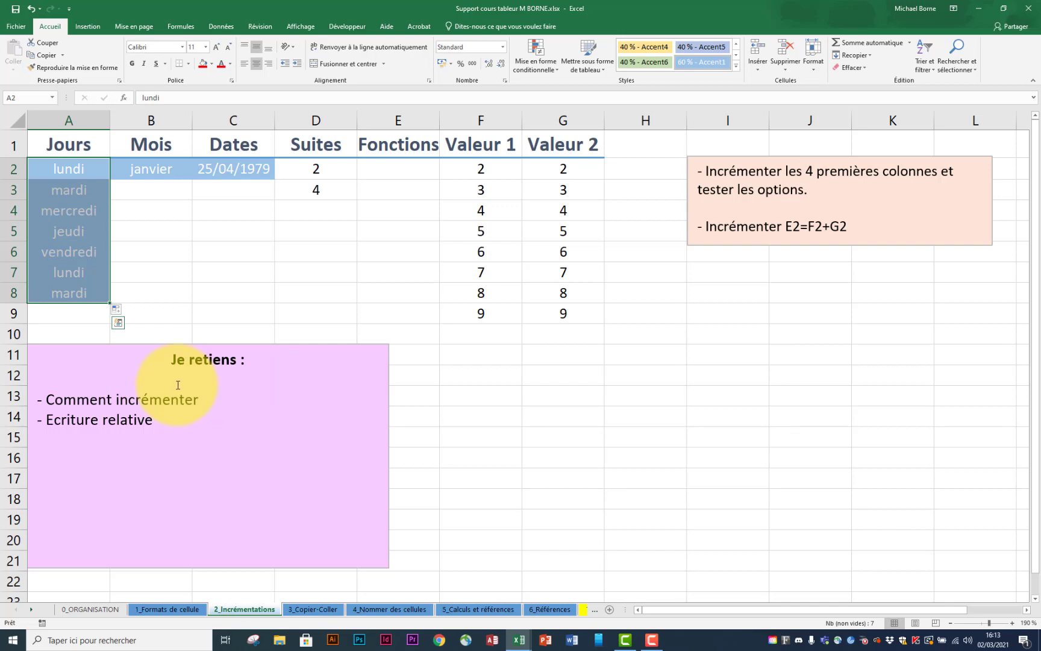
Fill the months from B2 down to B8 and the dates from C2 down to C8
click(151, 168)
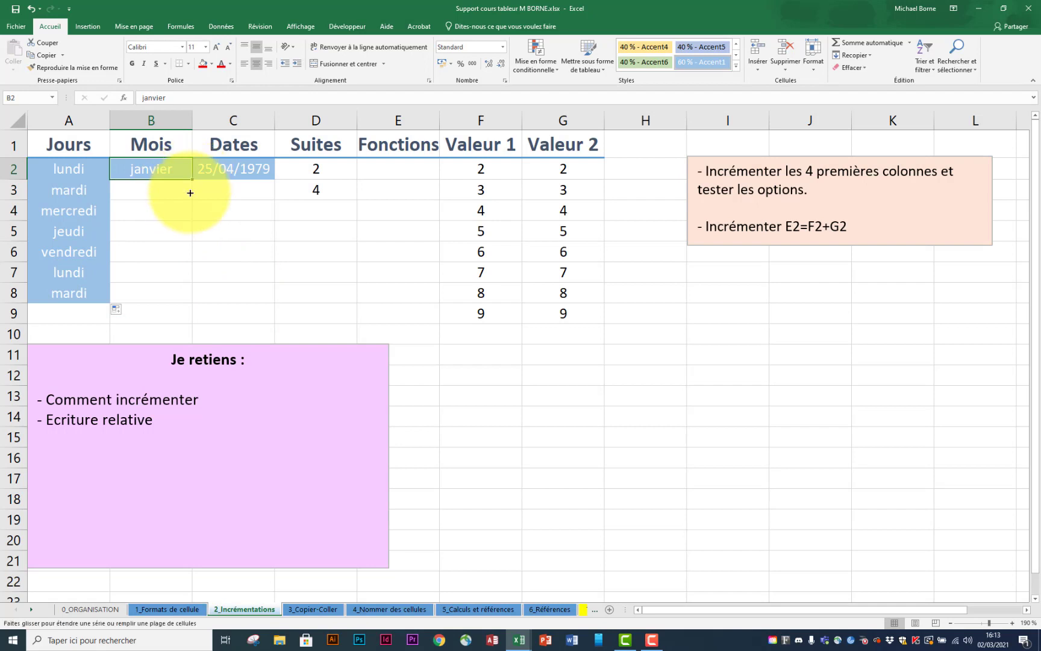
drag(190, 193, 186, 301)
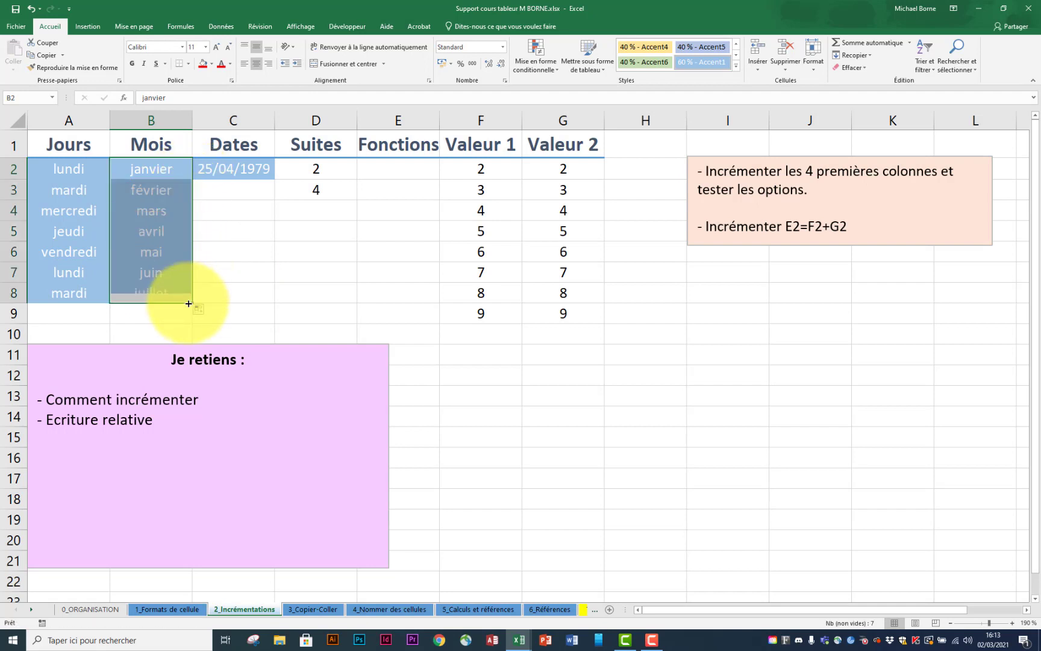
click(238, 173)
drag(273, 179, 271, 300)
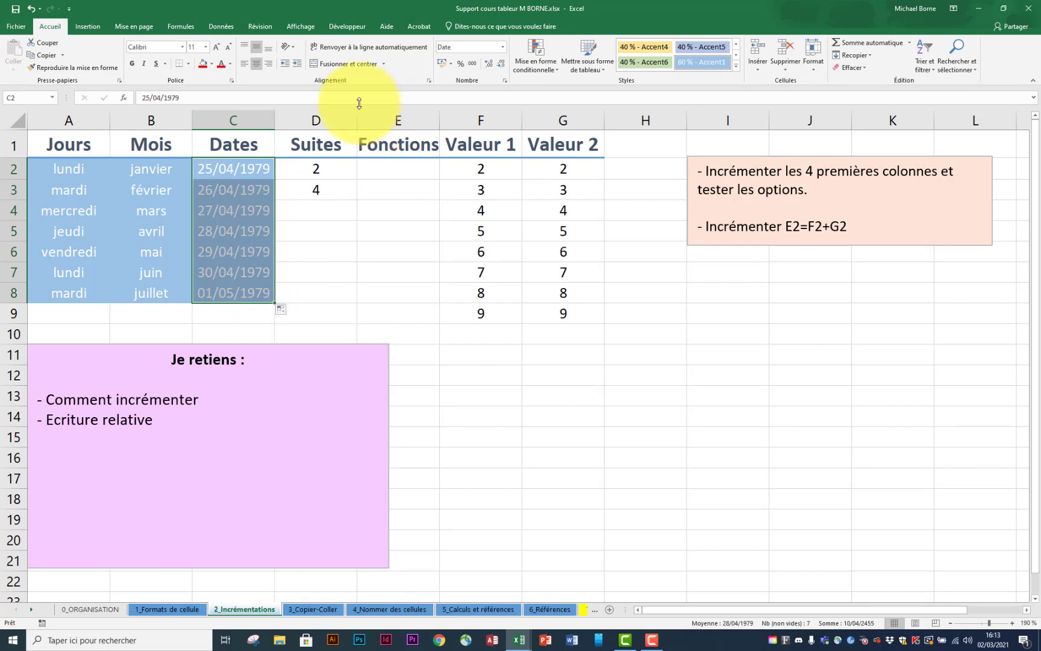
Extend the number series in D2:D3 down to cell D8, using both starting values
click(371, 232)
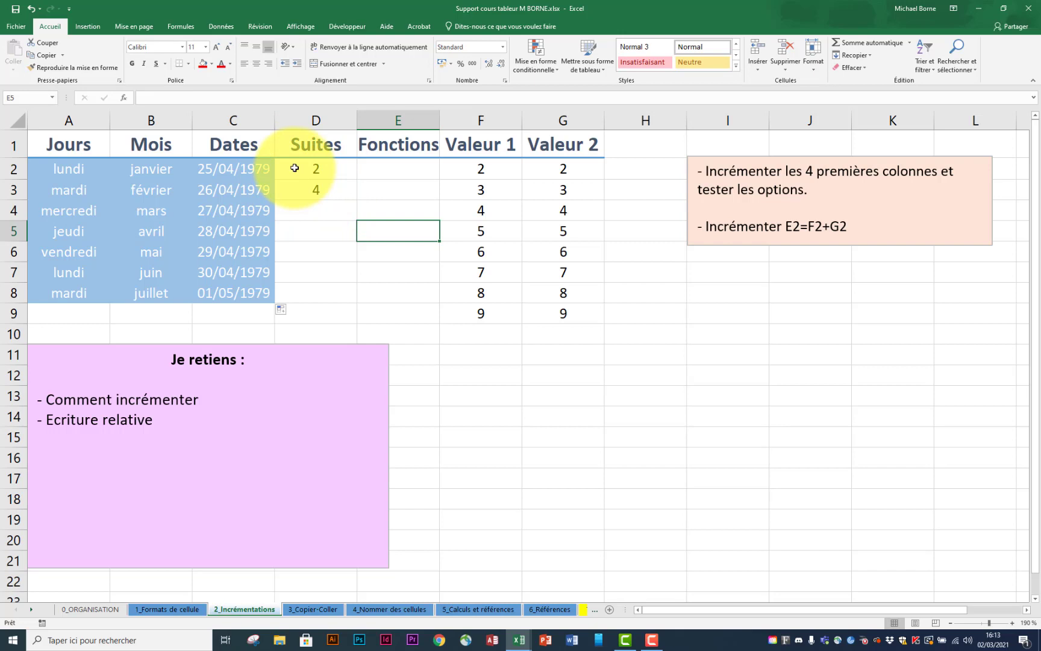
drag(295, 167, 300, 187)
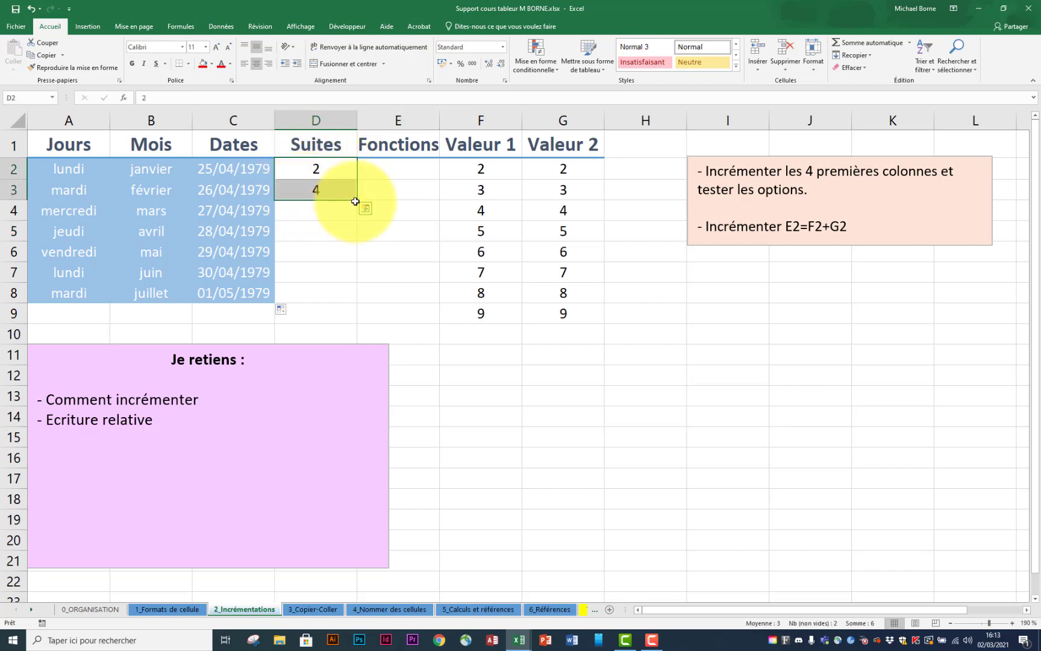
drag(357, 203, 352, 297)
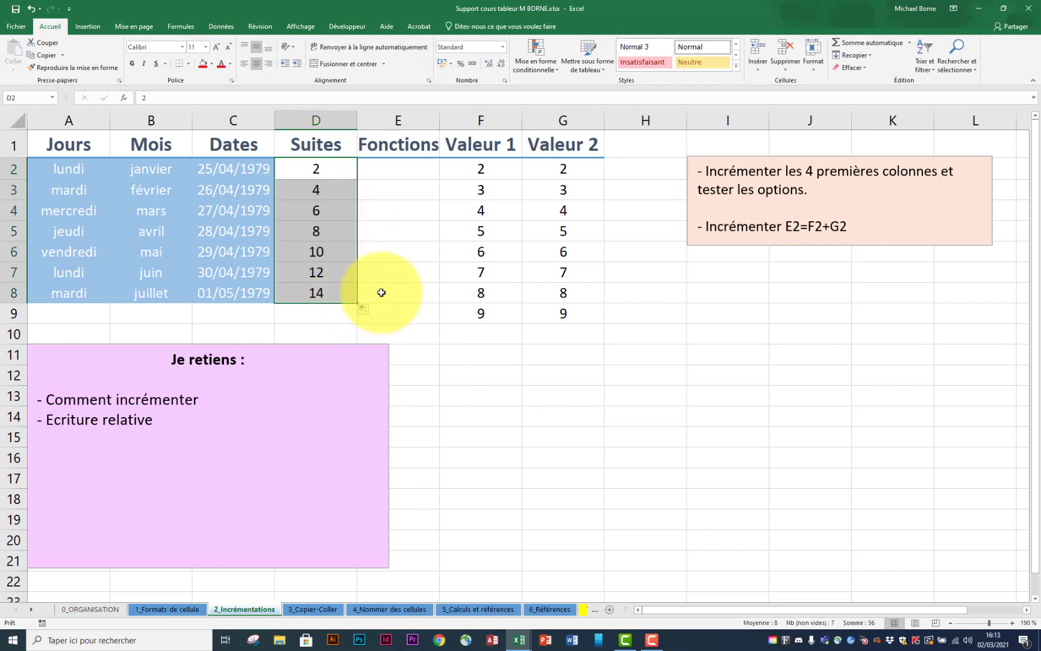
Enter the formula =F2+G2 in cell E2 of the Fonctions column
click(398, 173)
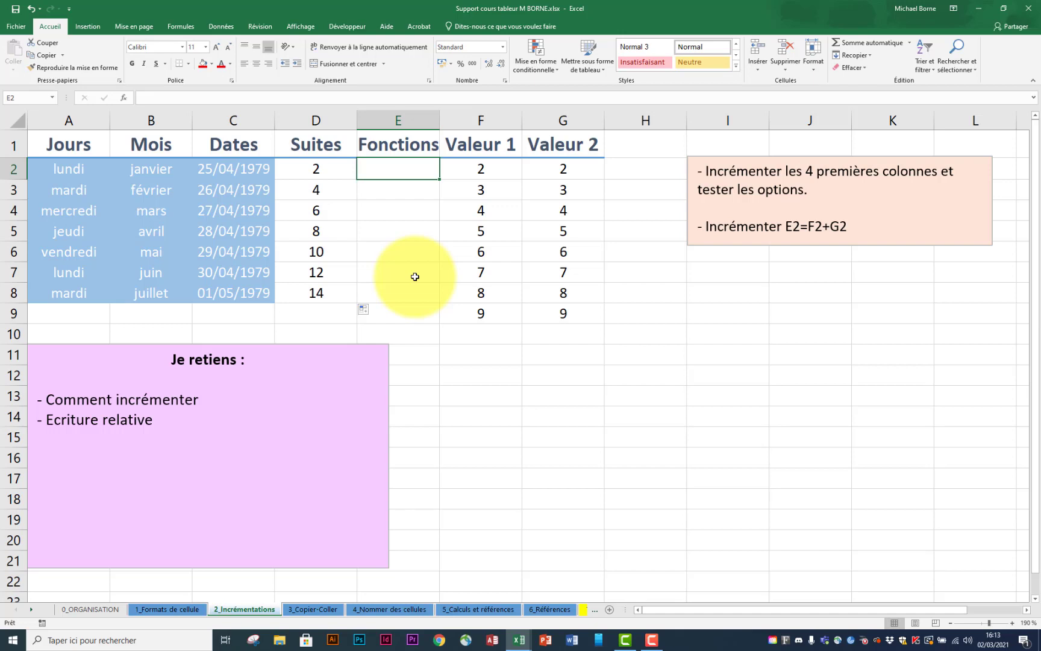
text(=)
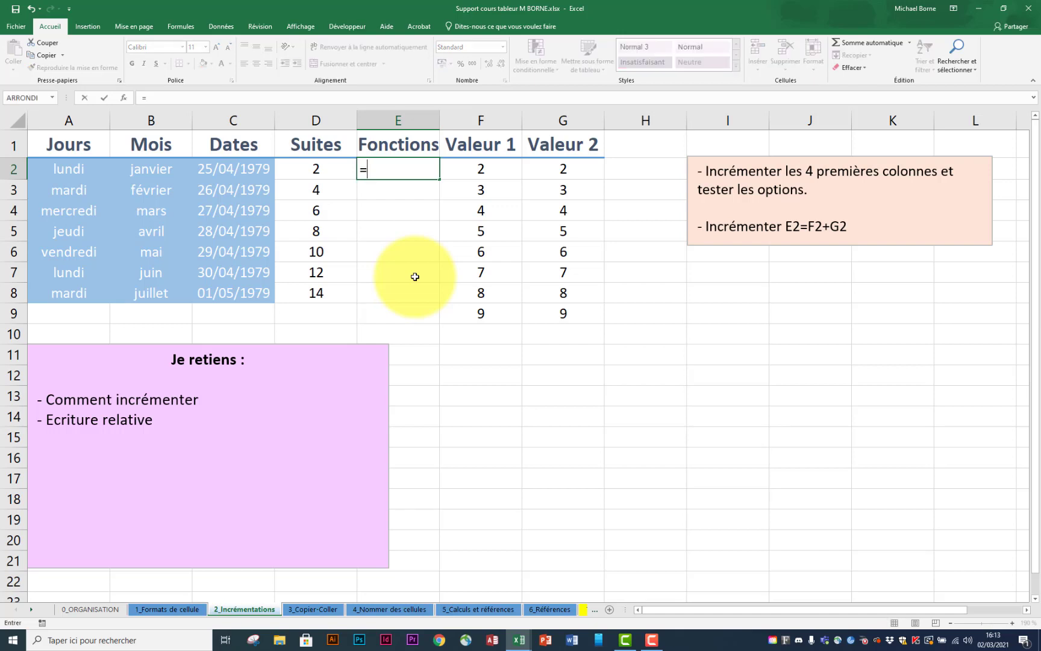
click(500, 170)
text(+)
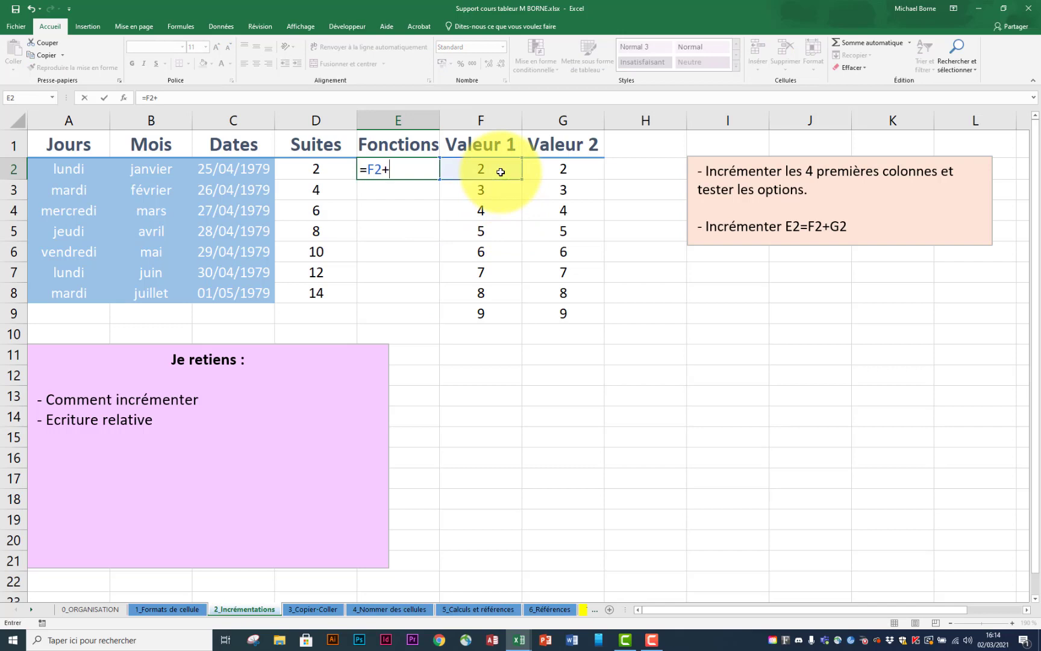
click(563, 171)
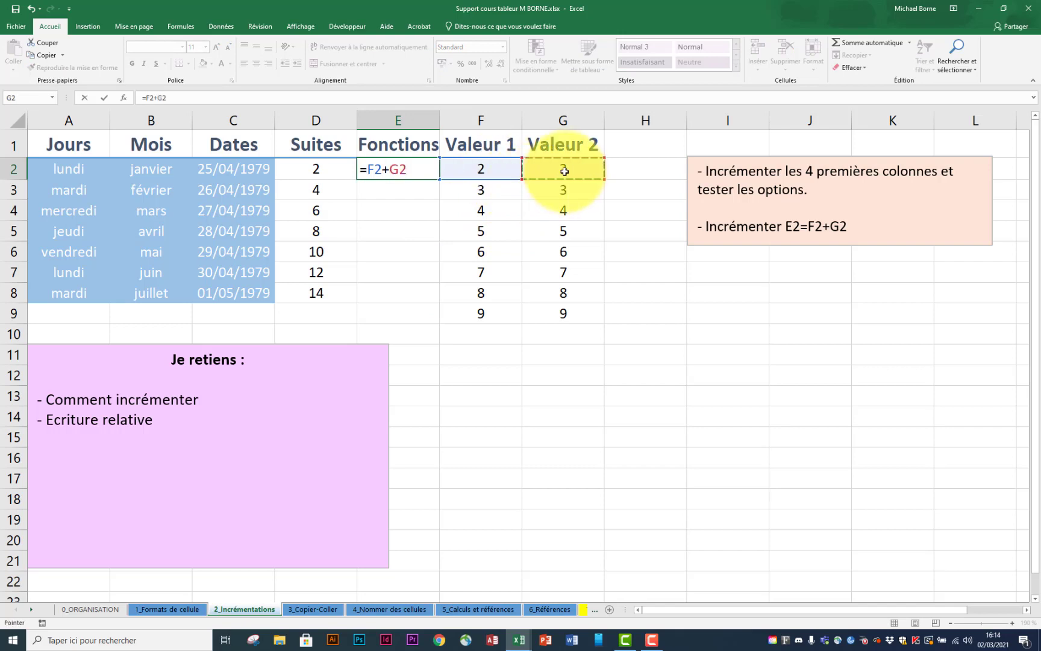
key(Return)
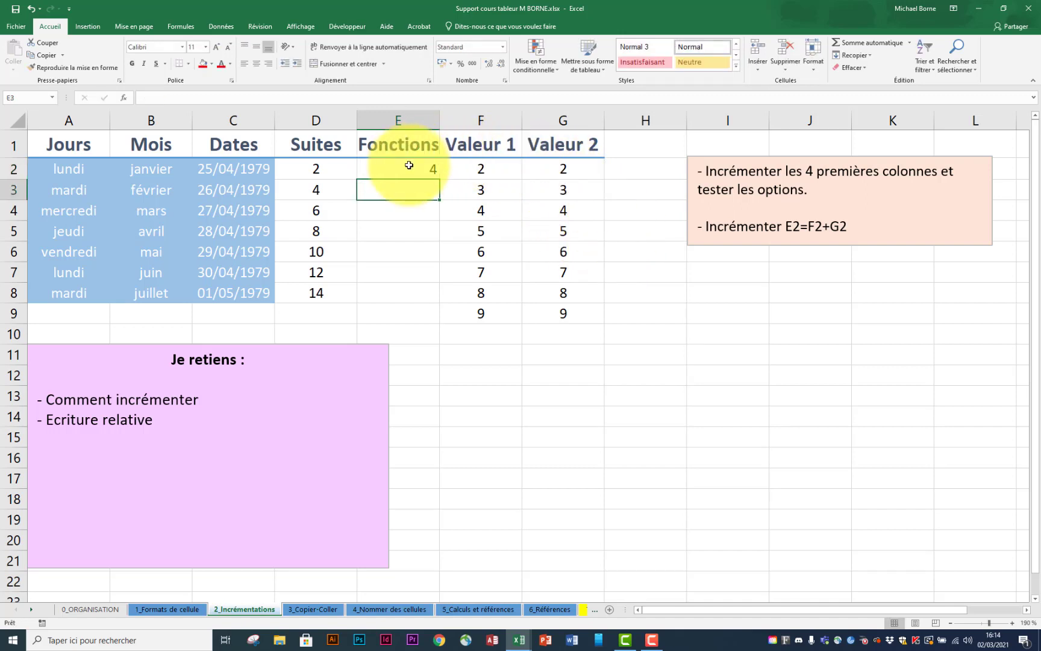
Fill the formula in E2 down to E9 and inspect the cell references of the copy in E9
double_click(410, 166)
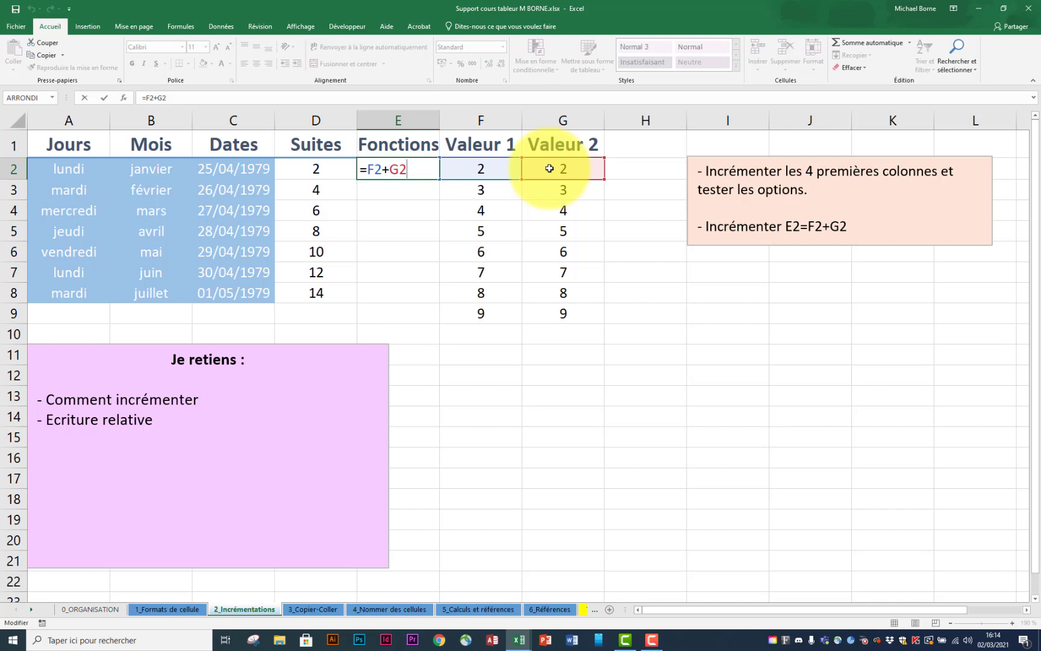
key(Return)
click(417, 169)
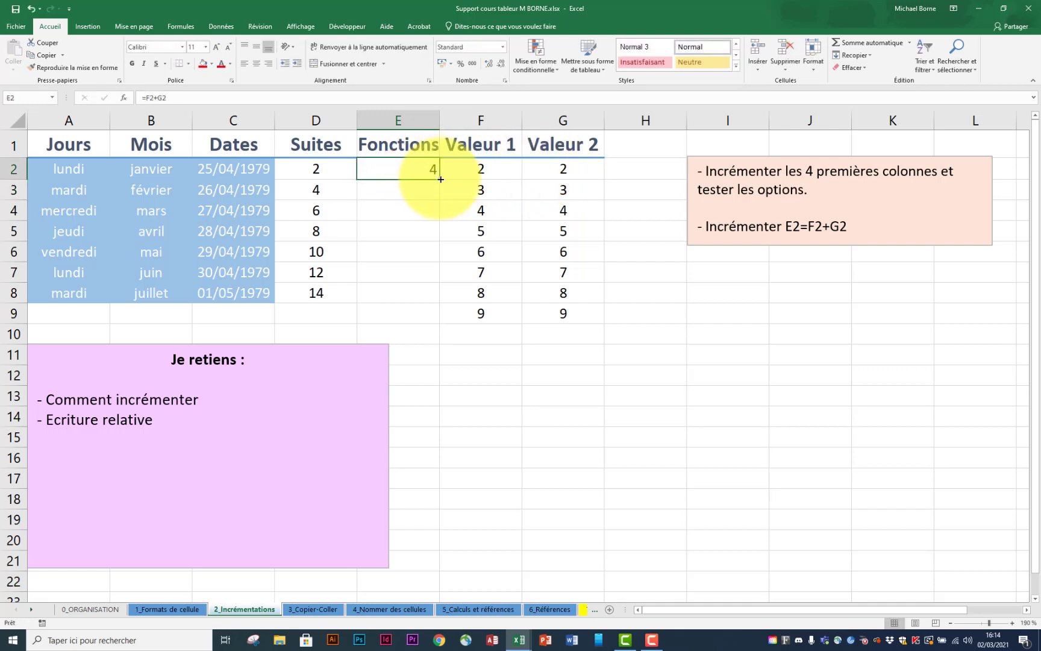
drag(440, 179, 425, 316)
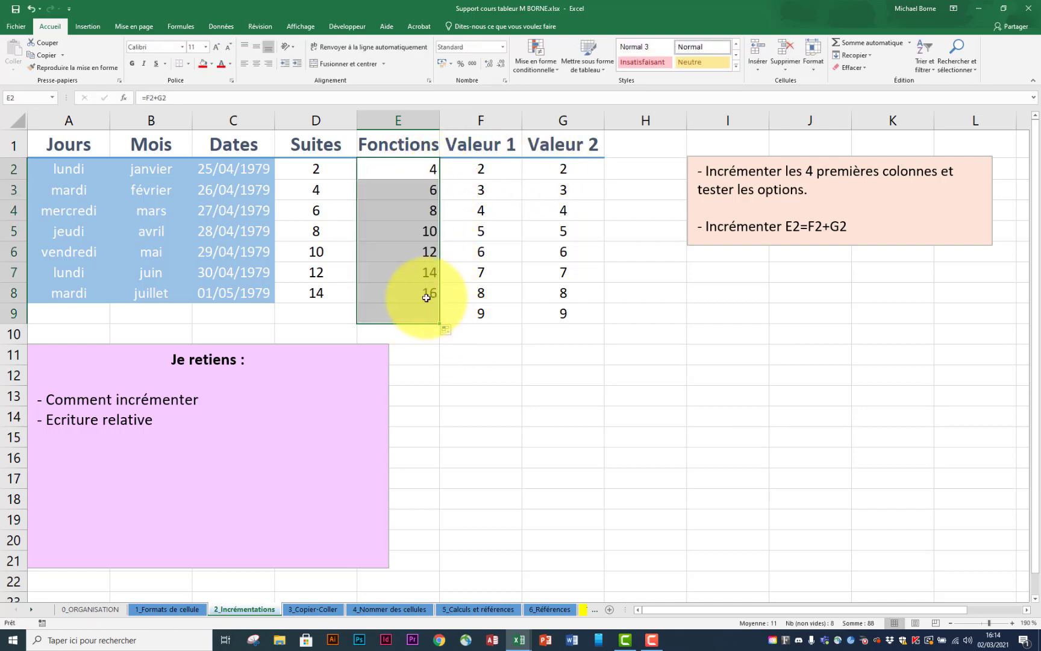
double_click(419, 314)
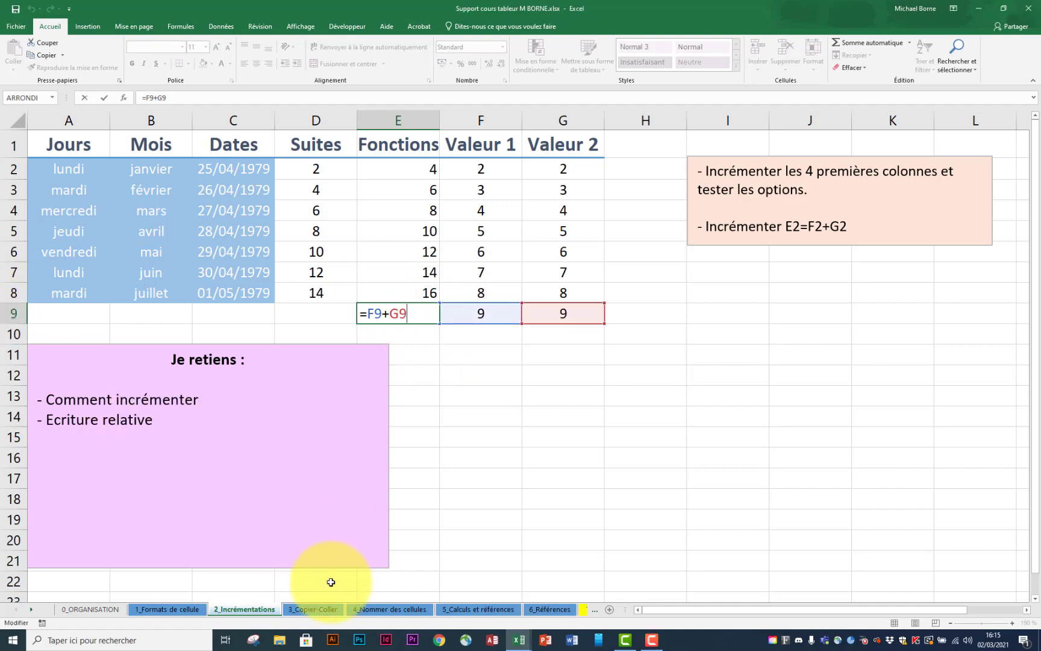
Open the 3_Copier-Coller sheet, enlarge its exercise area and look at the Prix HT in cell A2
click(320, 610)
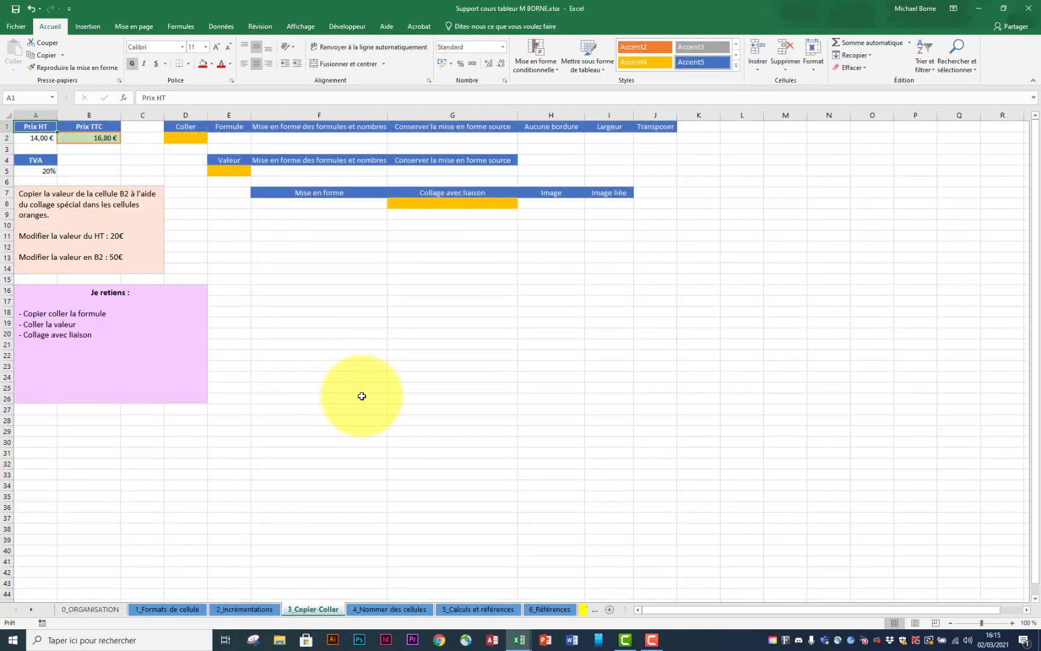
scroll(374, 397, up, 4)
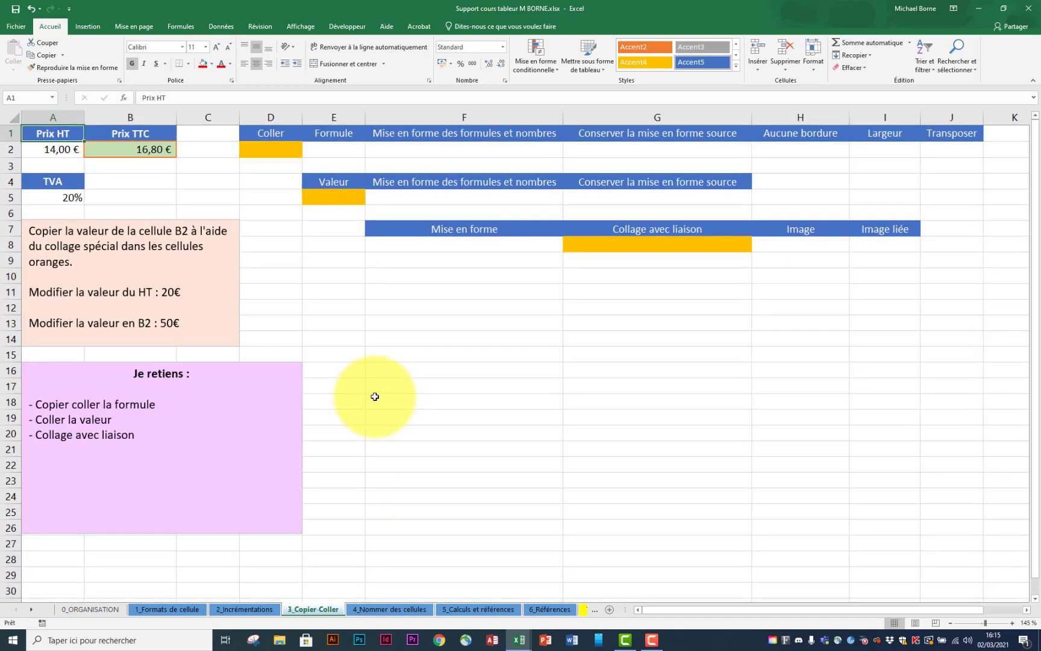
scroll(375, 397, down, 1)
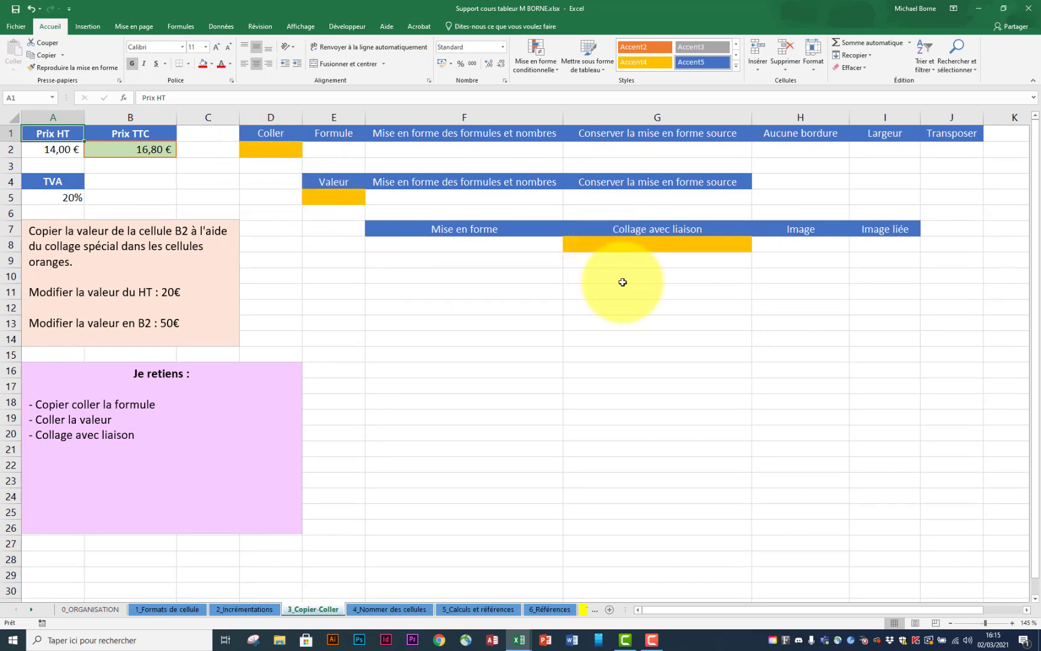
click(71, 150)
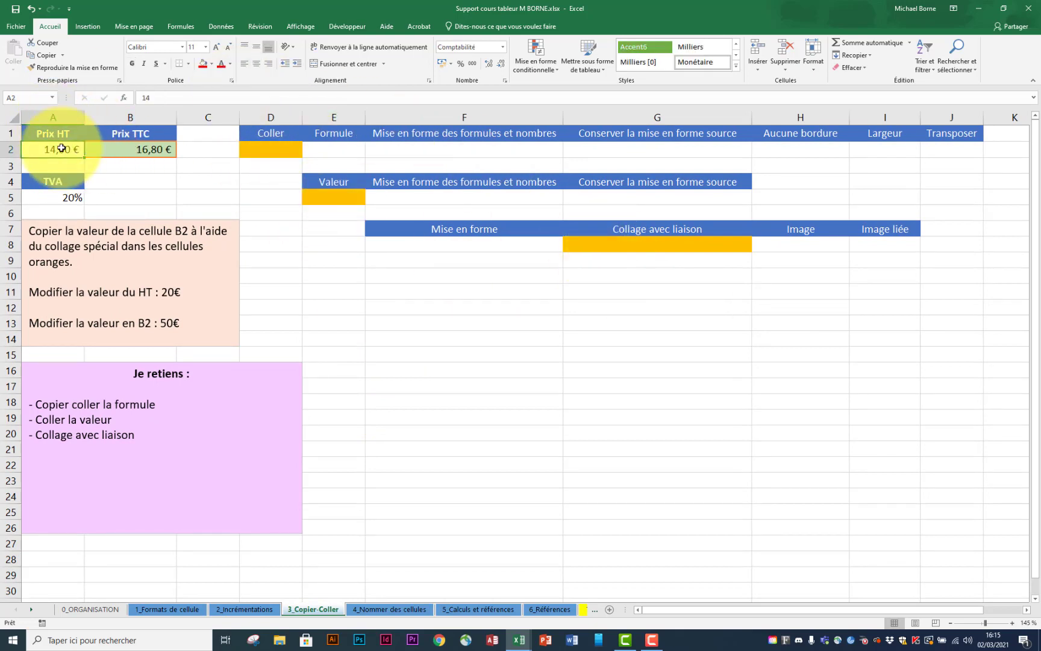
Copy the Prix TTC cell B2 and paste it with the standard Coller option into D2
click(145, 150)
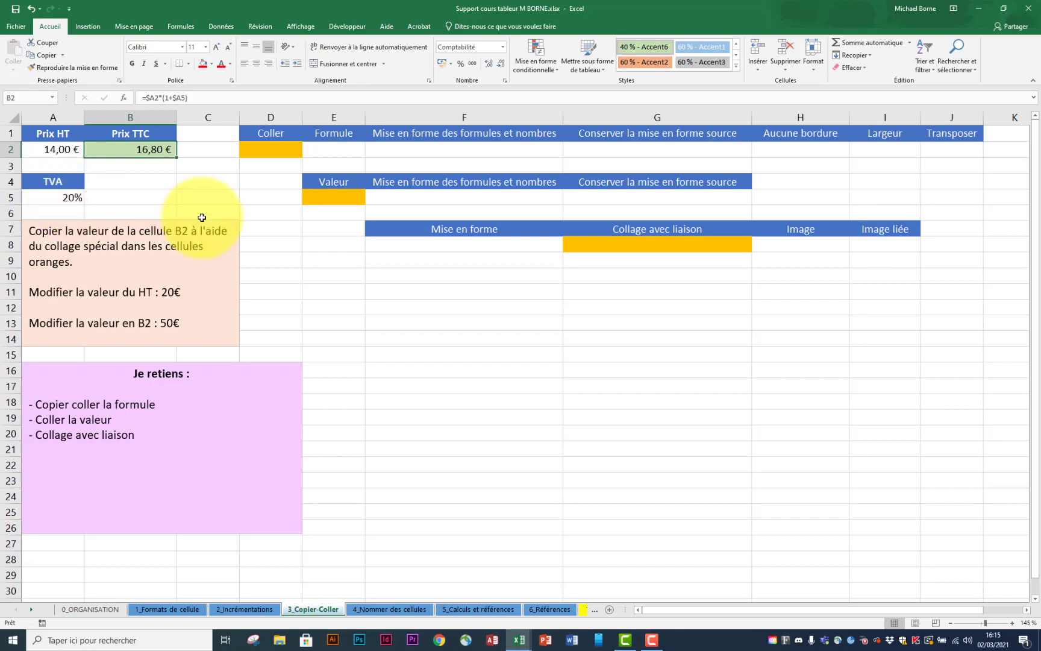
right_click(153, 150)
click(181, 171)
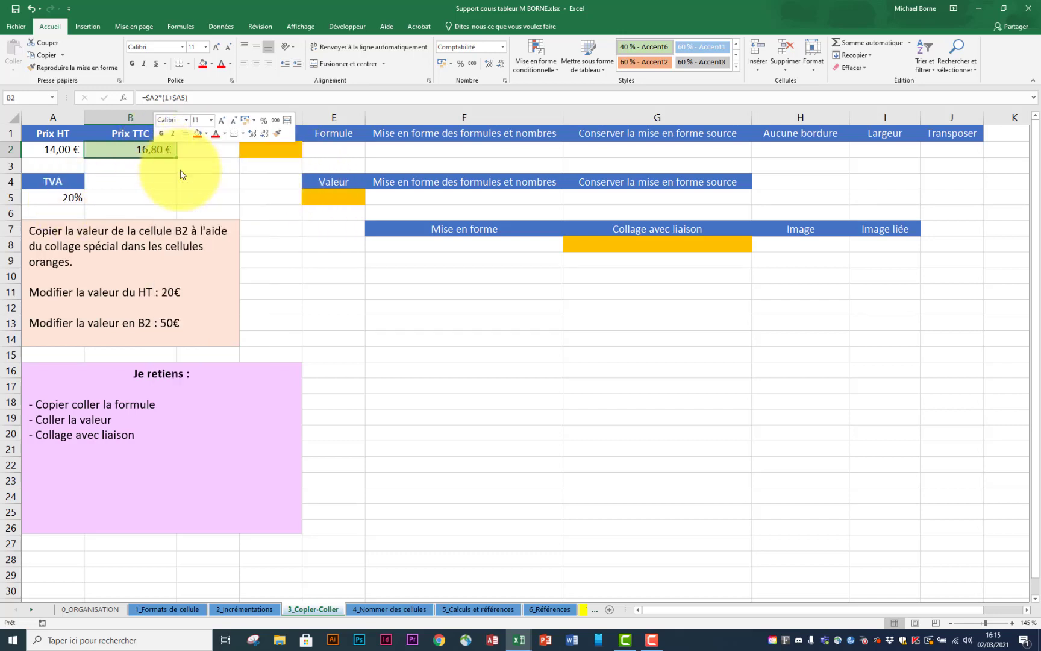
right_click(268, 153)
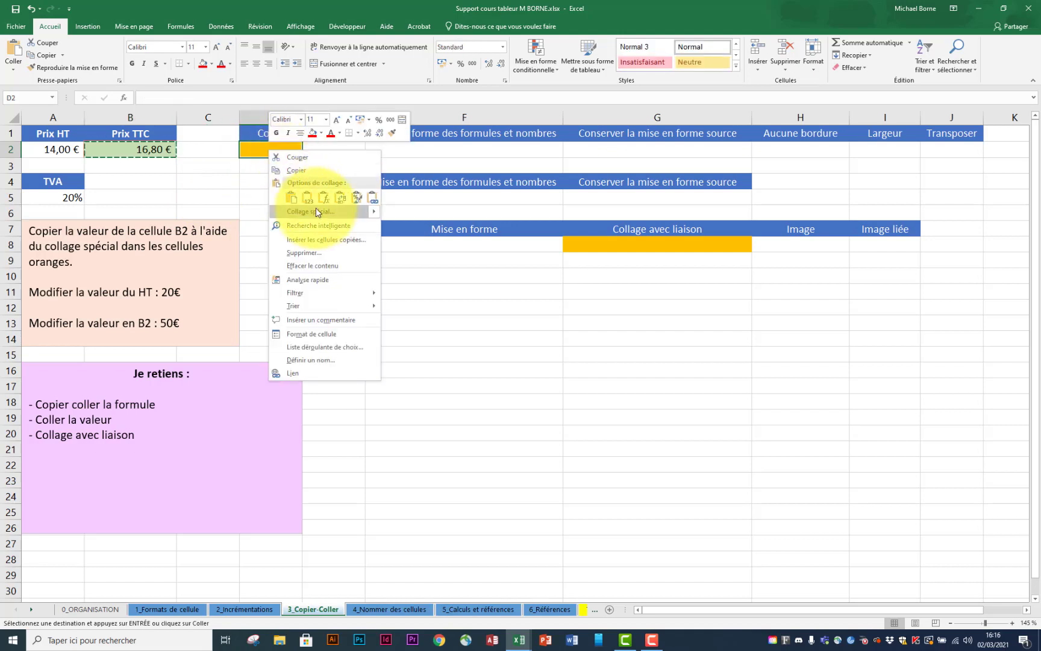
mouse_move(374, 211)
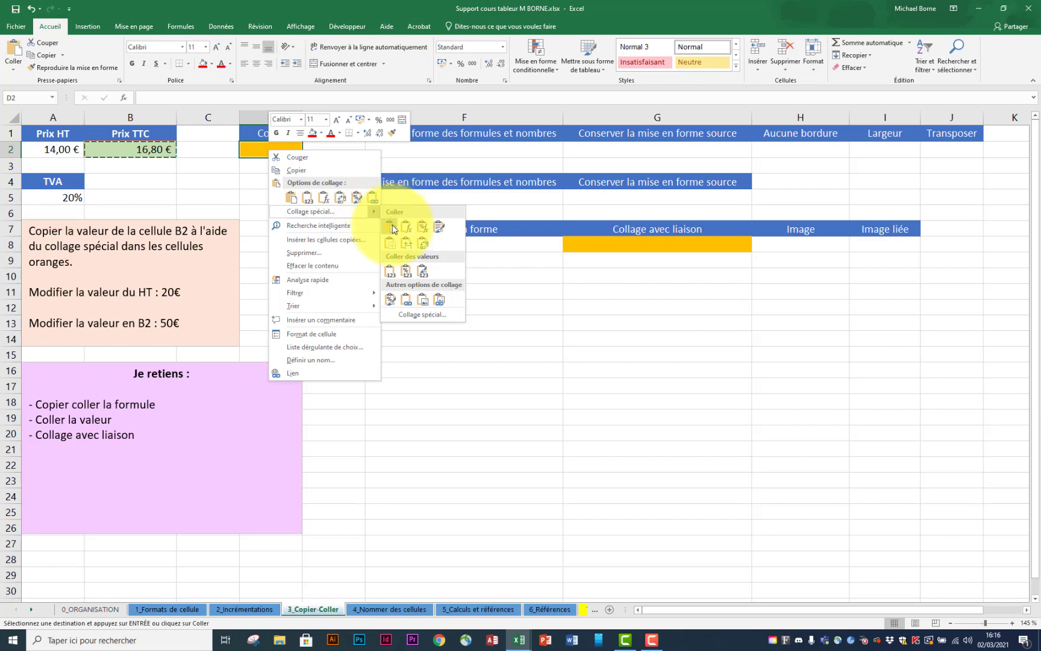
click(390, 227)
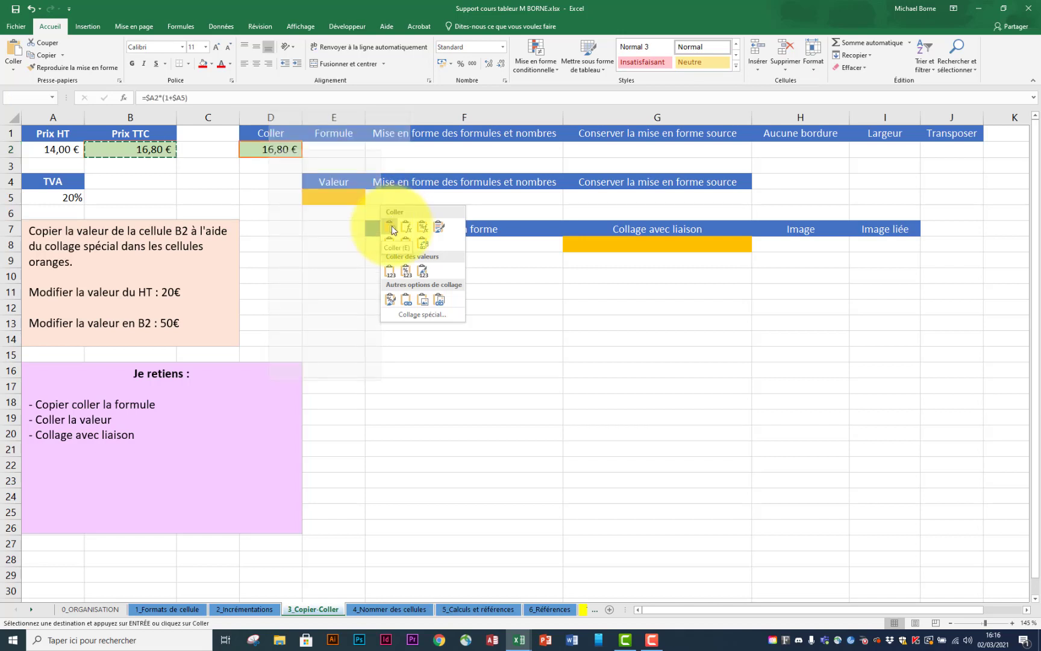
Paste the copied B2 as a formula only into E2, and with formulas and number formatting into F2
right_click(352, 152)
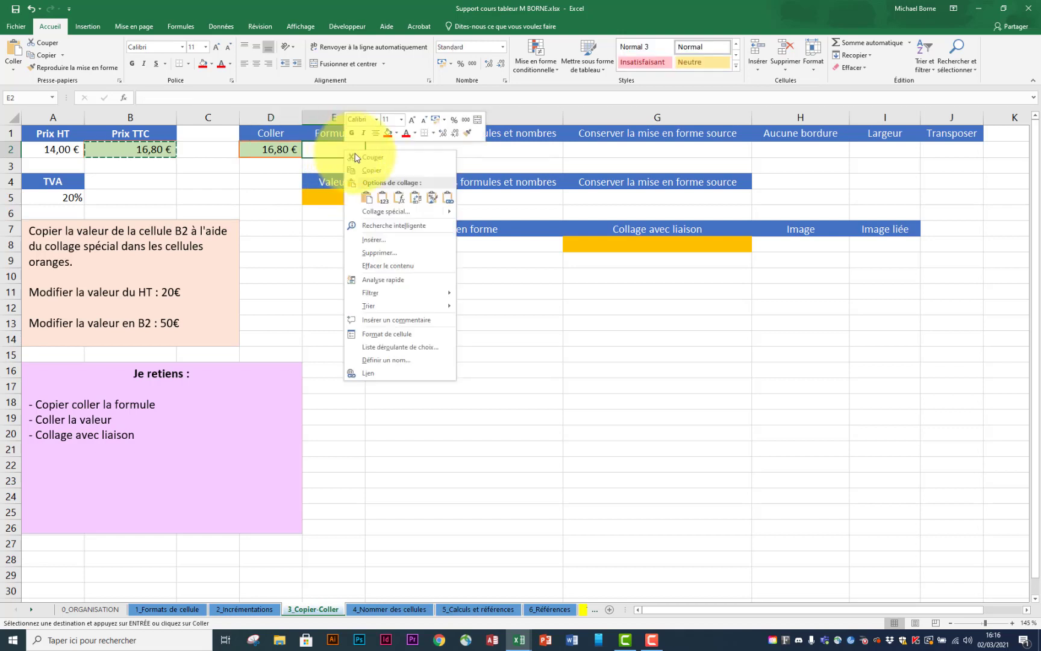
mouse_move(450, 210)
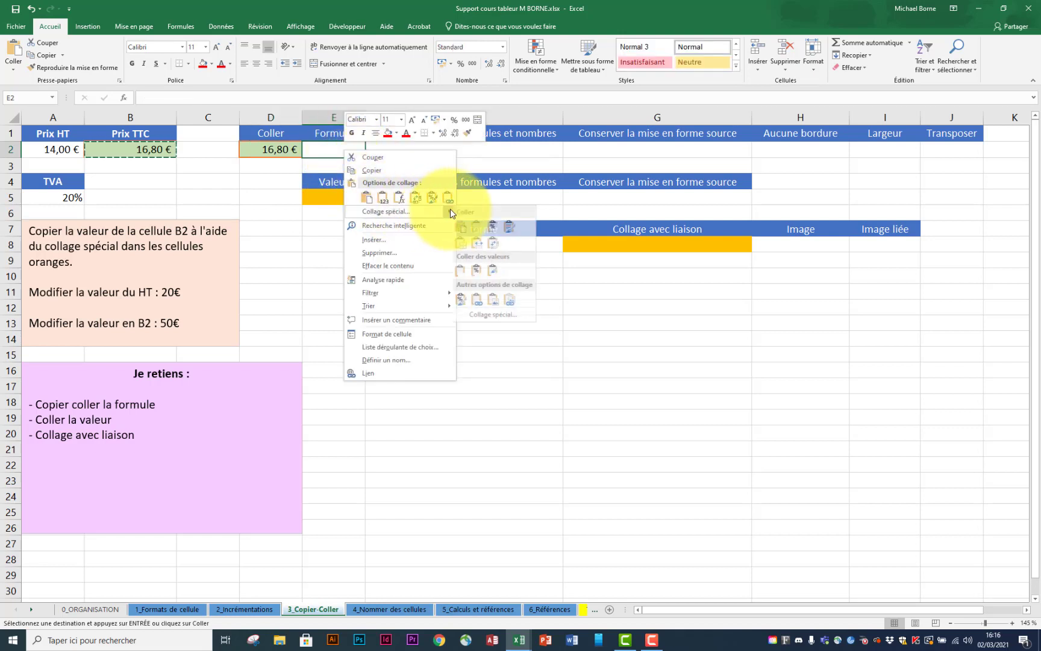
click(494, 224)
right_click(419, 150)
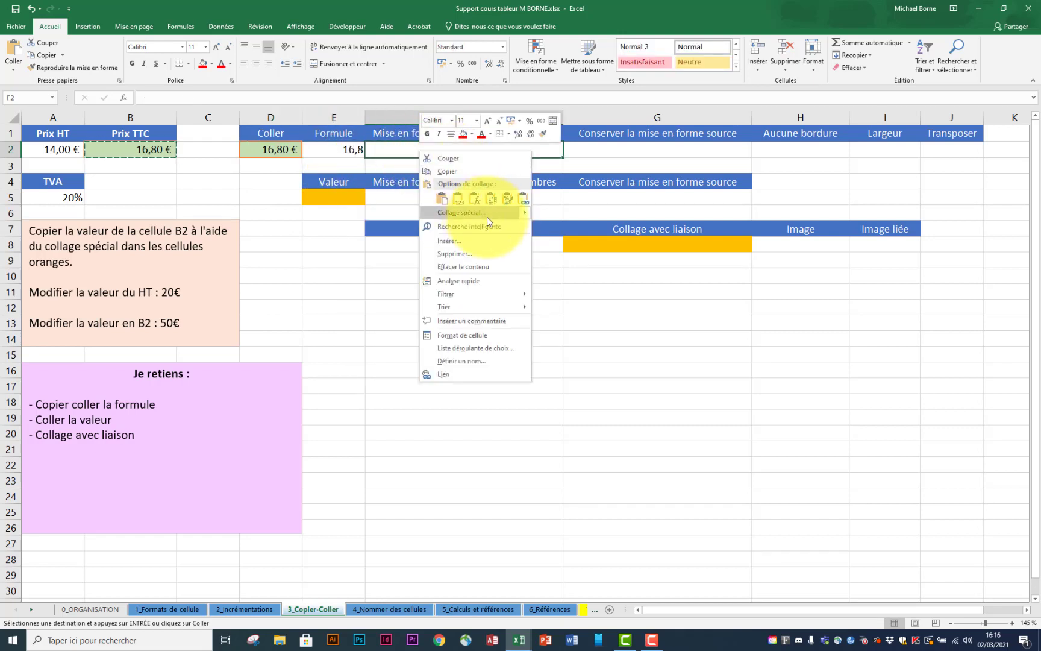
mouse_move(524, 214)
click(577, 196)
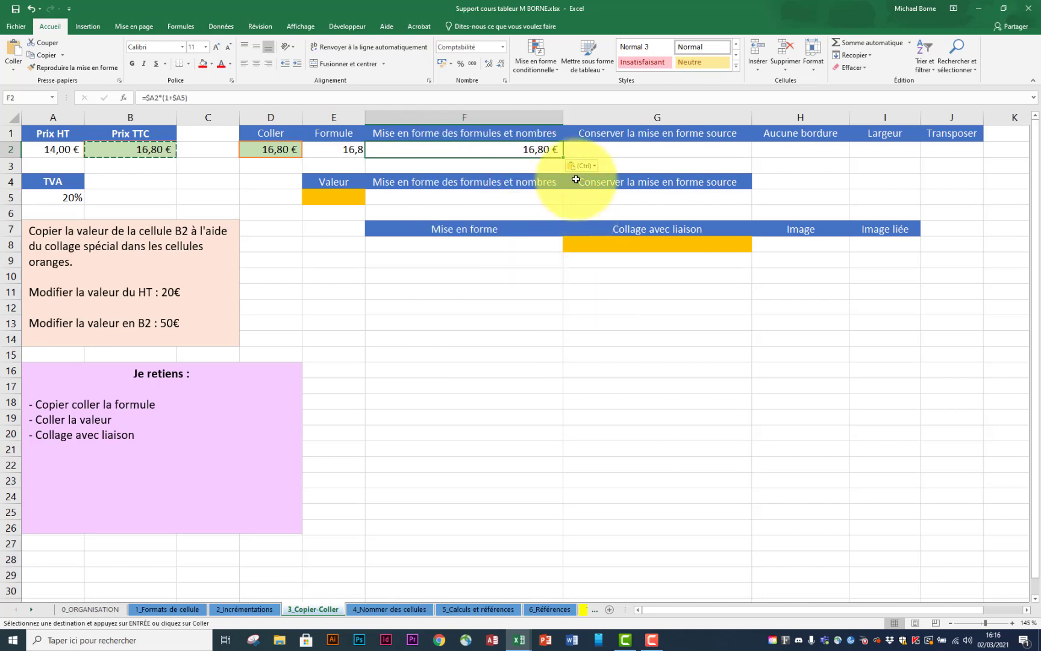
Paste the copied B2 into G2 keeping source formatting, and into H2 without borders
right_click(593, 150)
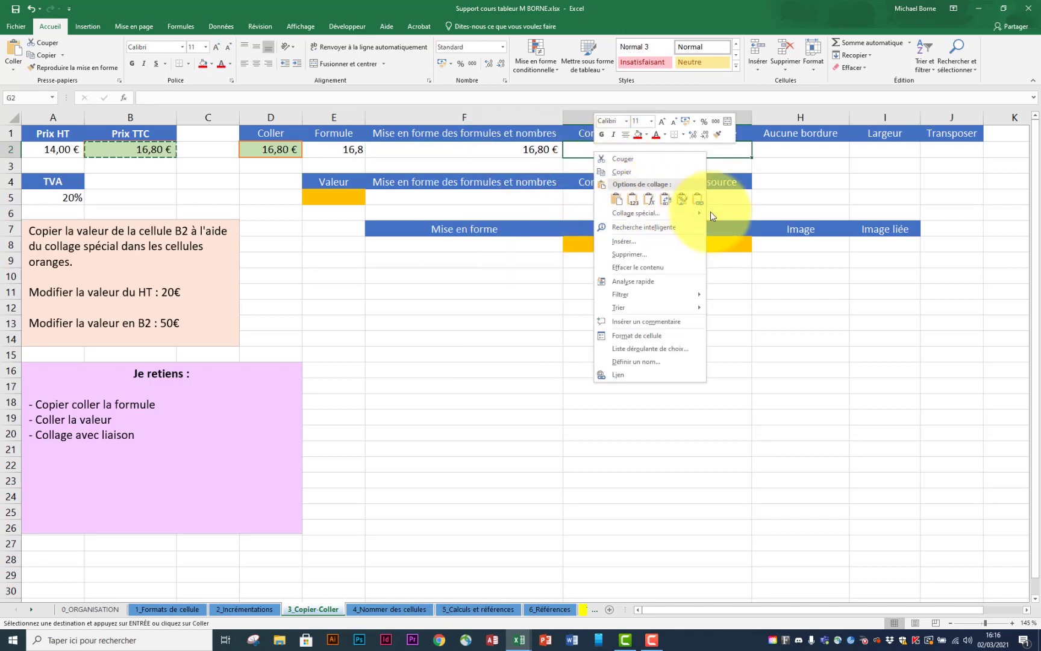
mouse_move(711, 216)
click(759, 231)
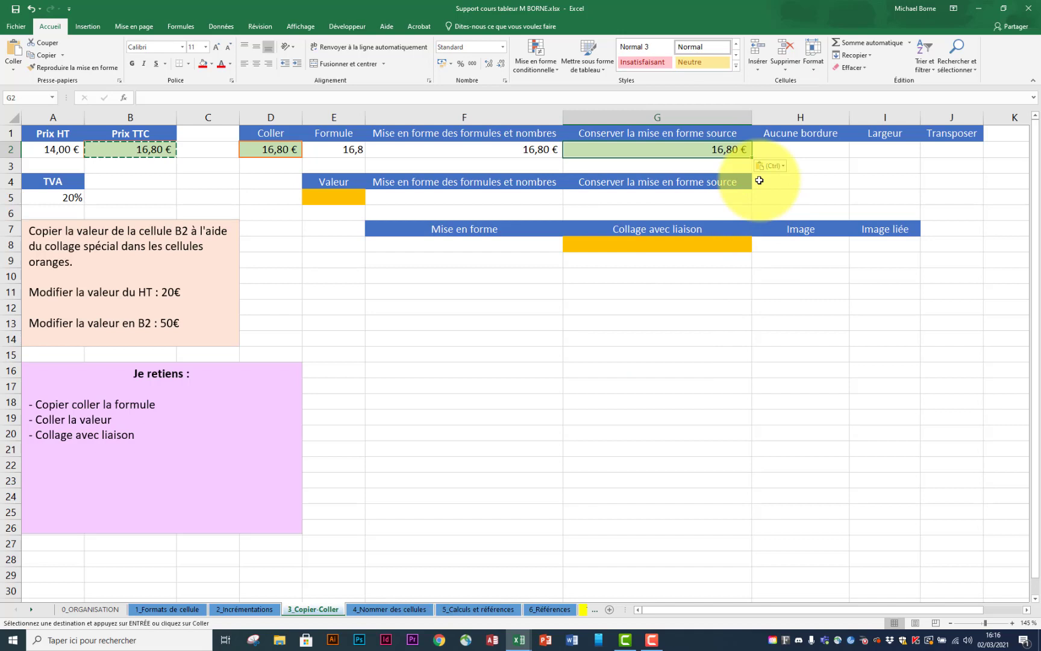
right_click(771, 150)
mouse_move(880, 214)
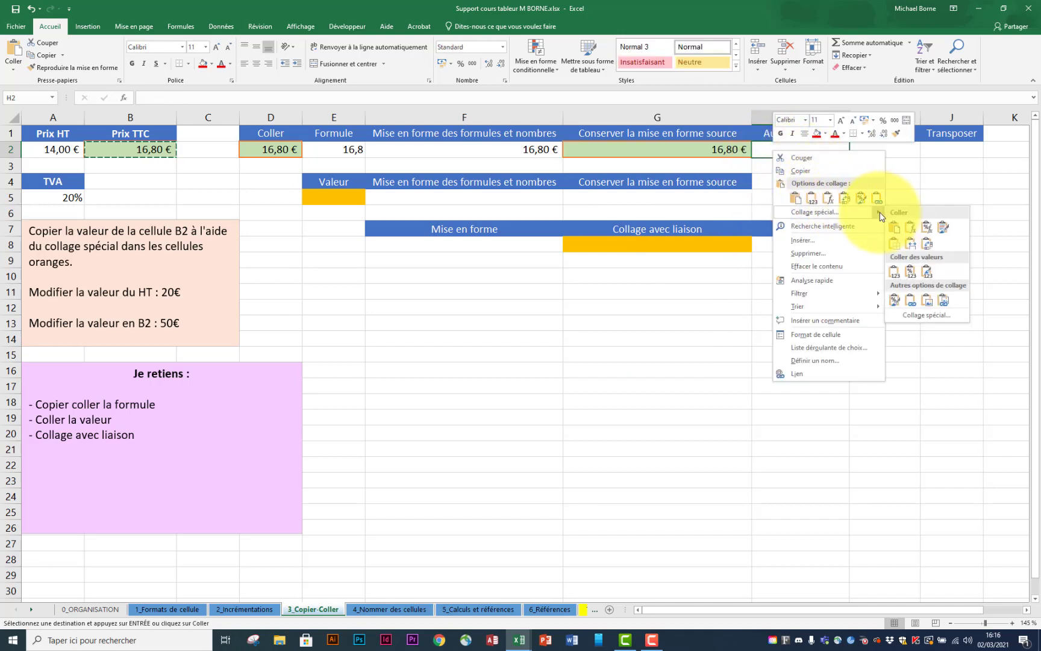
click(894, 243)
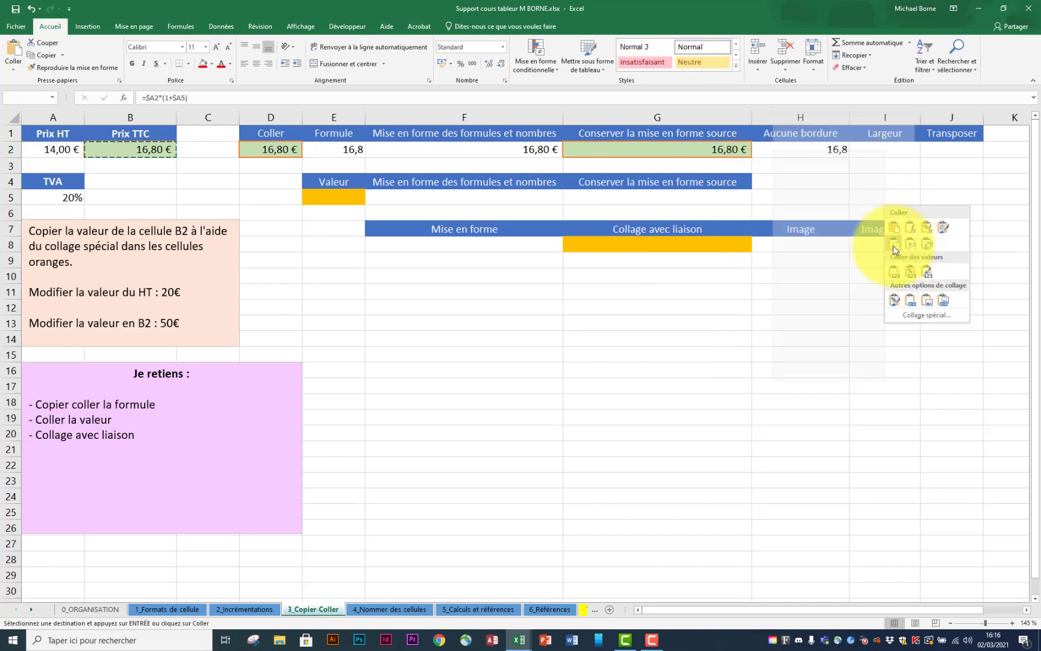
Paste the copied B2 without borders into I2 under Largeur, and with the Transposer option into J2
right_click(885, 150)
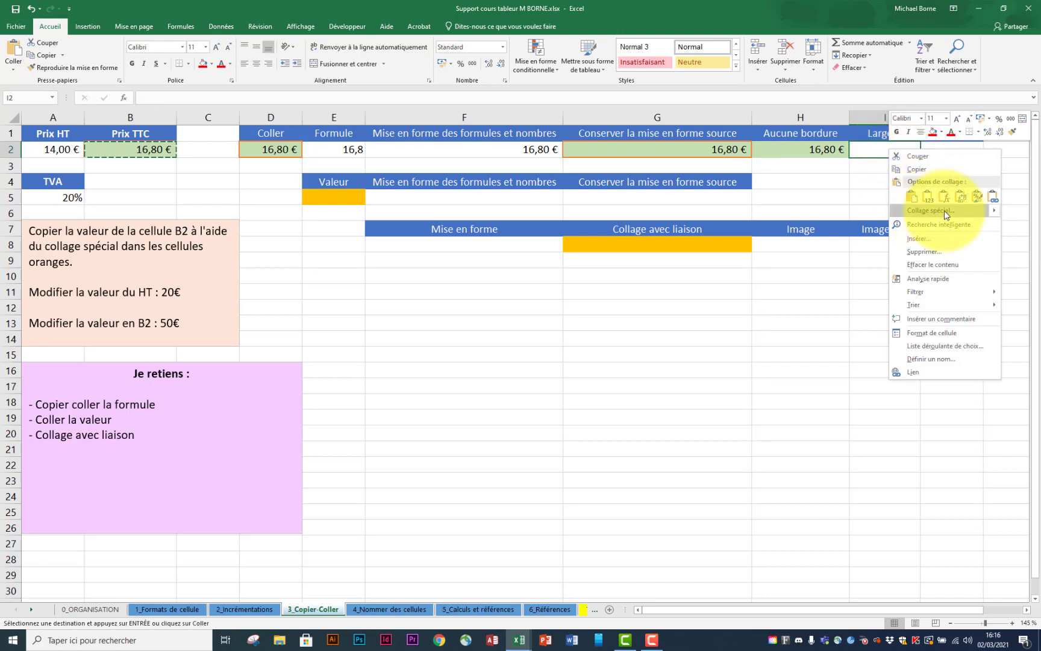
mouse_move(988, 211)
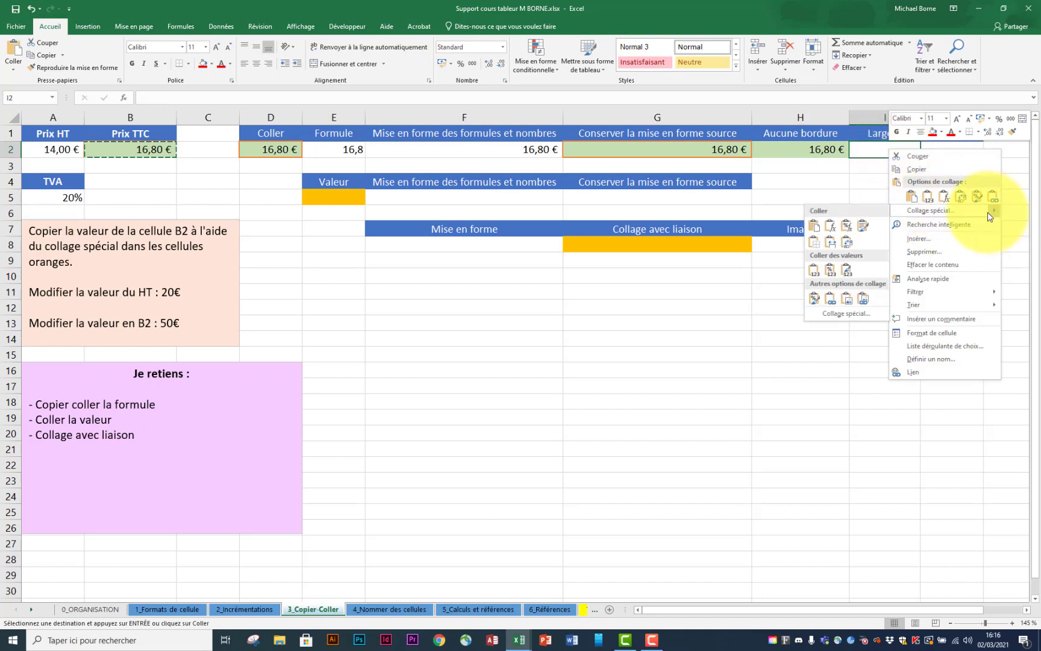
click(817, 244)
right_click(949, 151)
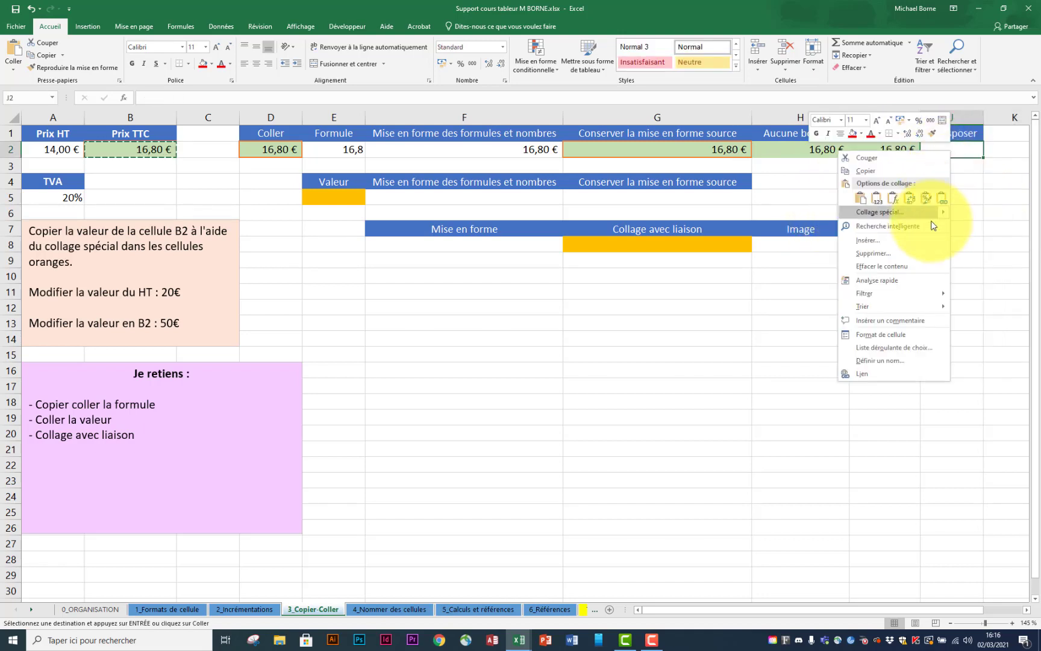
mouse_move(942, 211)
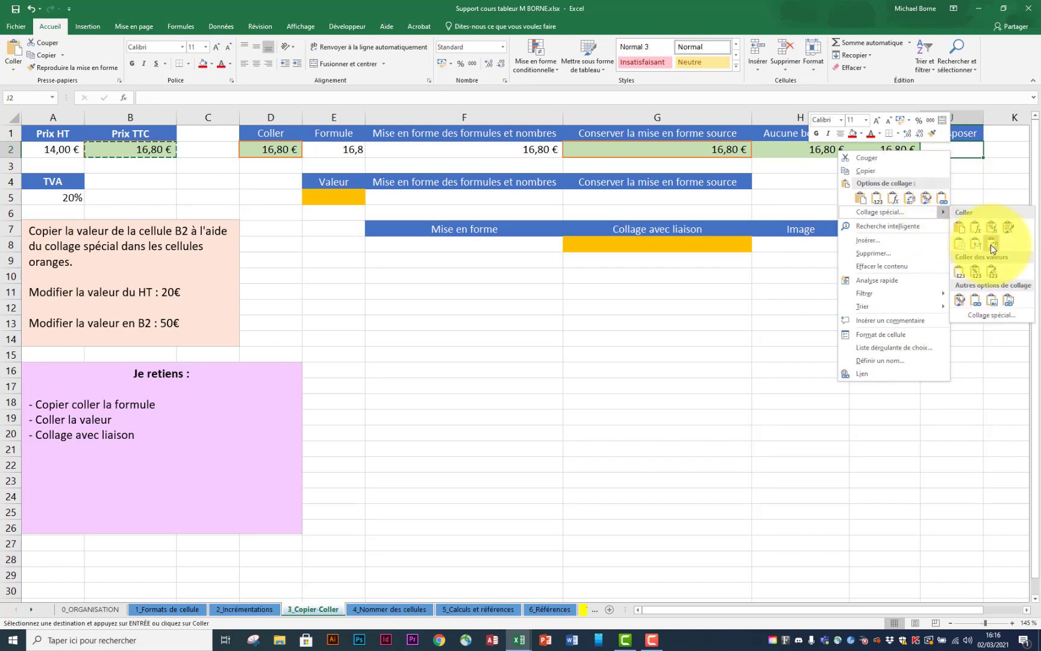
click(992, 248)
Paste the copied B2 as a value only into E5, and as a value with number formatting into F5
right_click(337, 197)
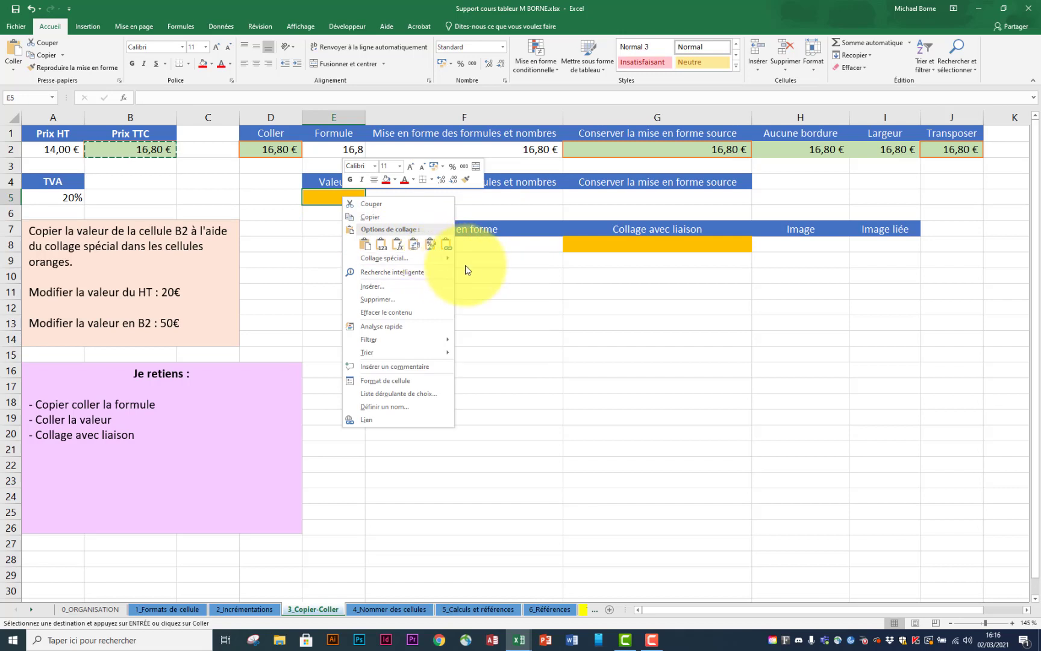
mouse_move(448, 259)
click(463, 318)
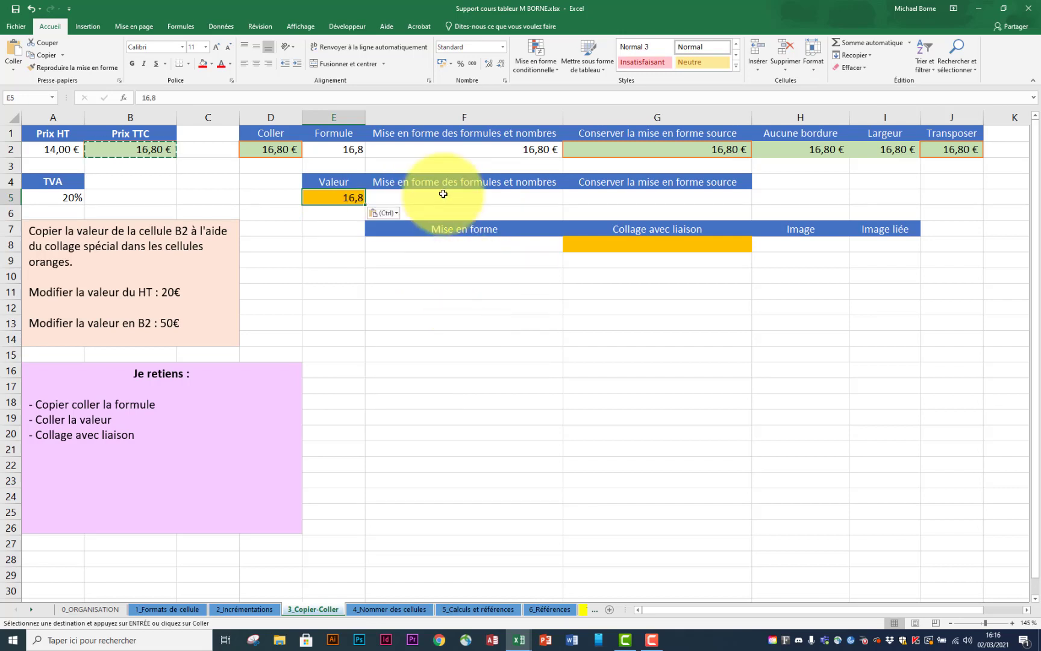
right_click(444, 195)
mouse_move(553, 258)
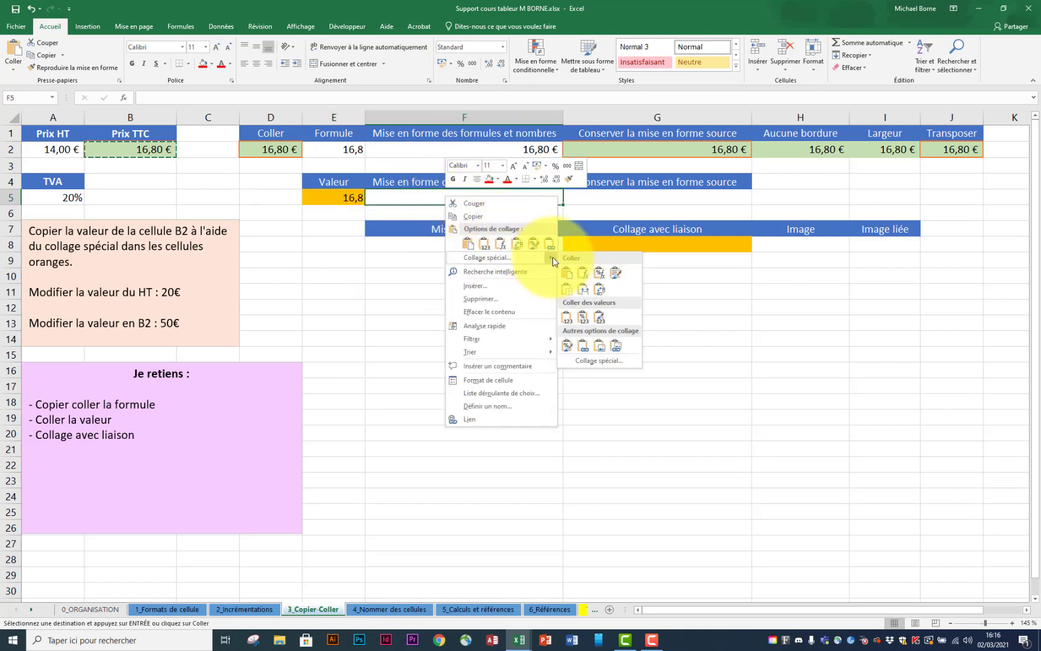
click(583, 315)
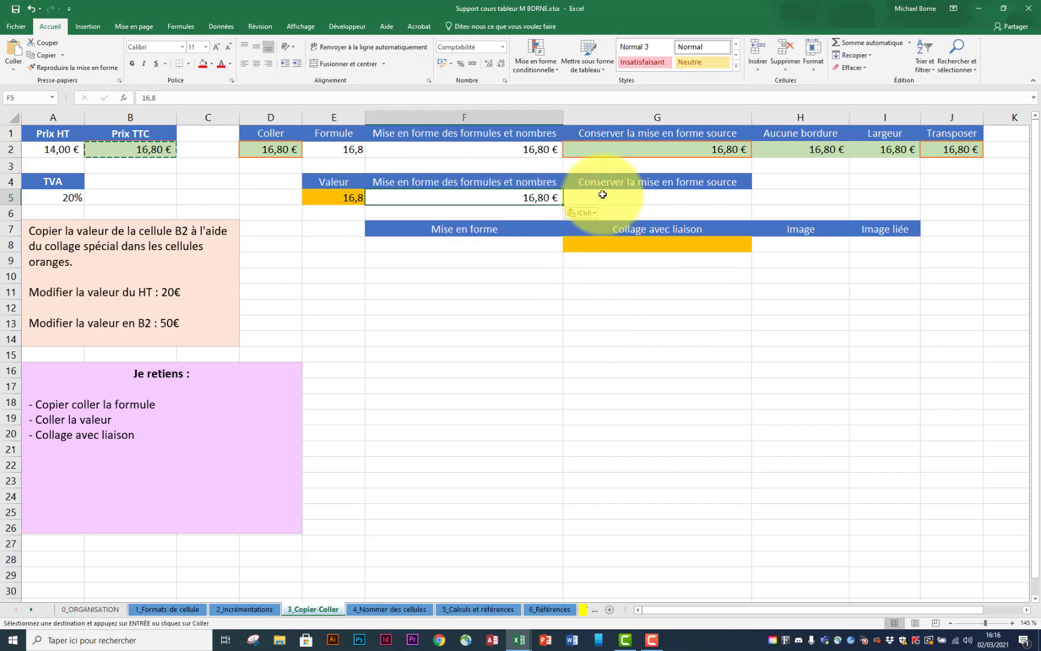
Paste the value of the copied B2 with its source formatting into G5
right_click(606, 197)
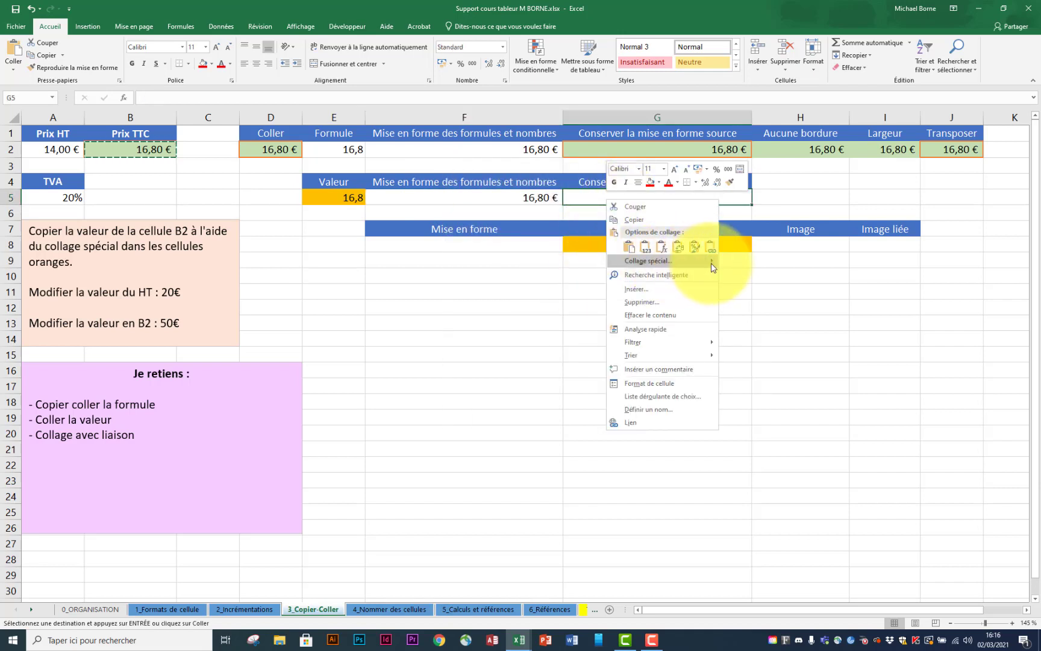
mouse_move(711, 263)
click(758, 317)
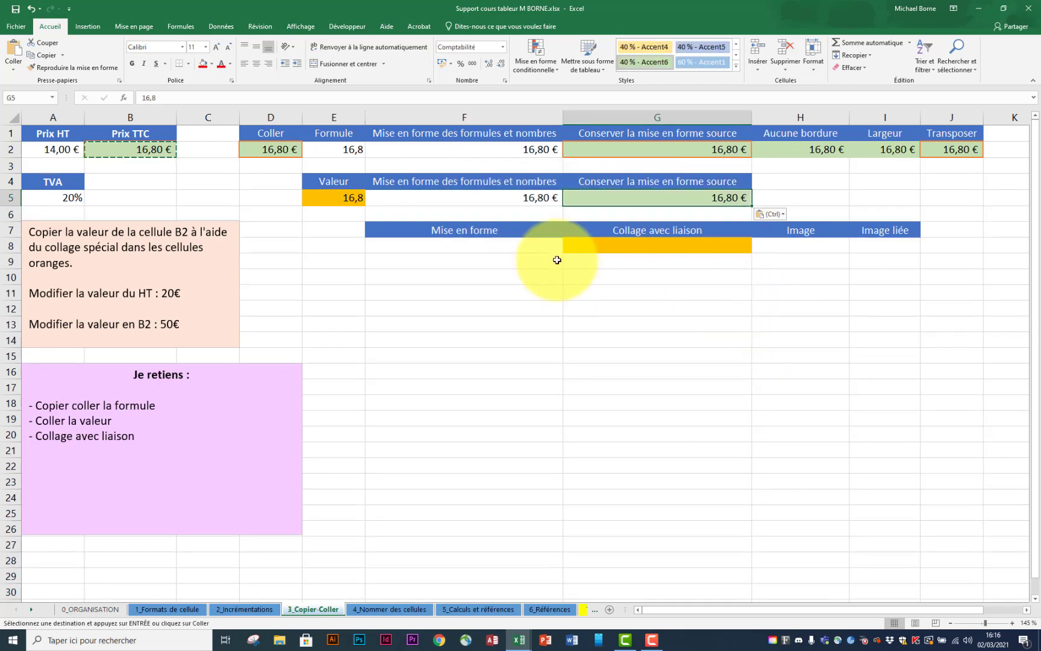
Paste only the formatting of the copied B2 into F8, and a link to B2 into G8 under Collage avec liaison
click(491, 247)
right_click(493, 247)
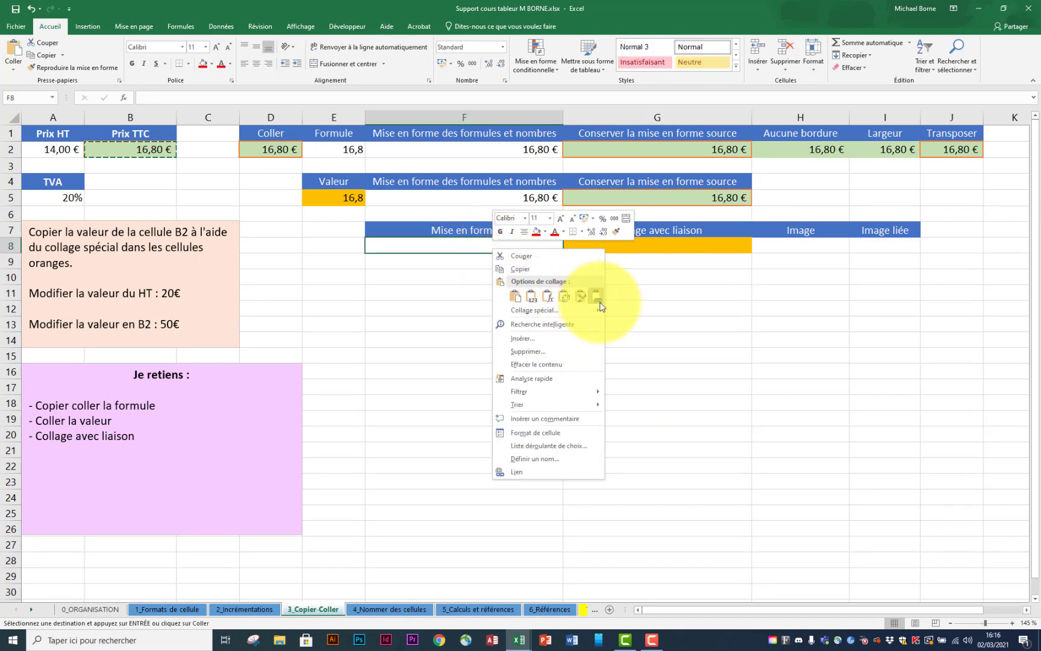
mouse_move(598, 310)
click(613, 398)
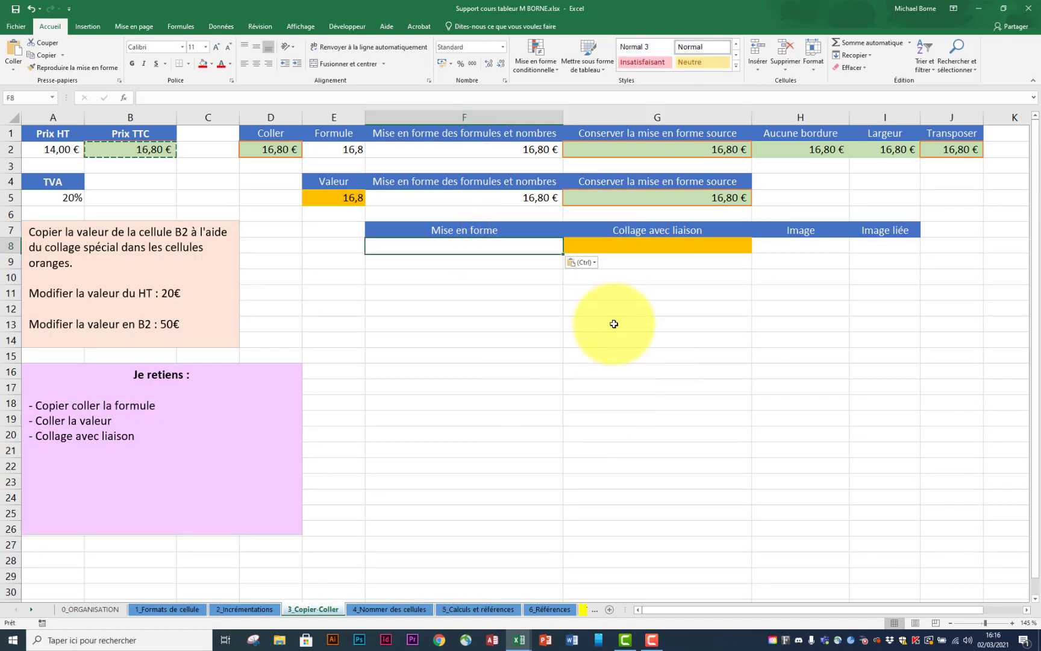
click(616, 247)
right_click(617, 248)
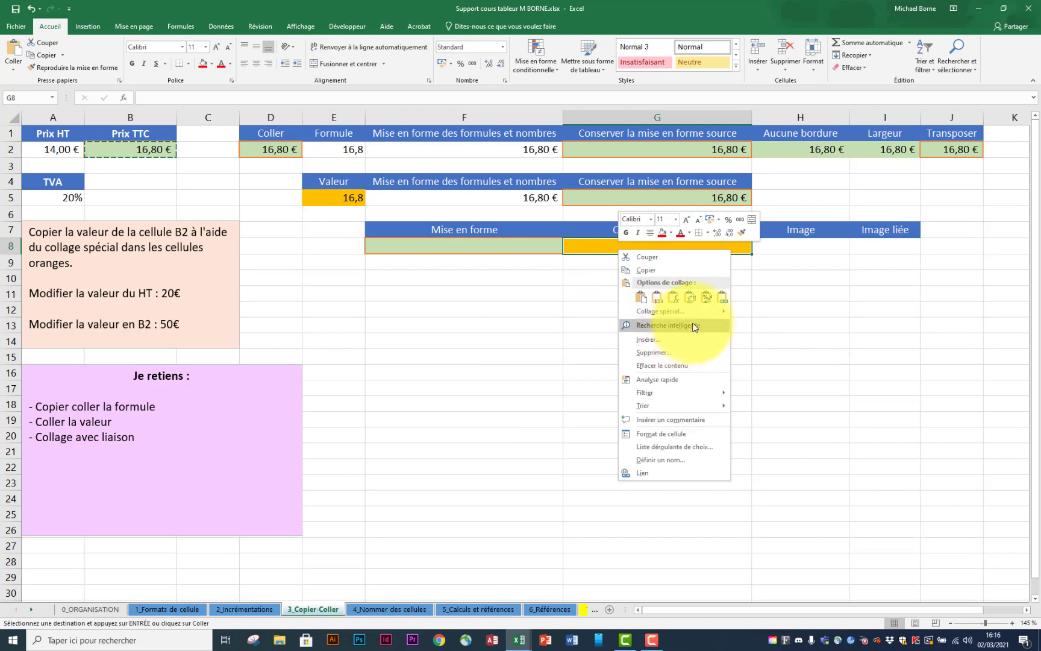
mouse_move(721, 311)
click(754, 398)
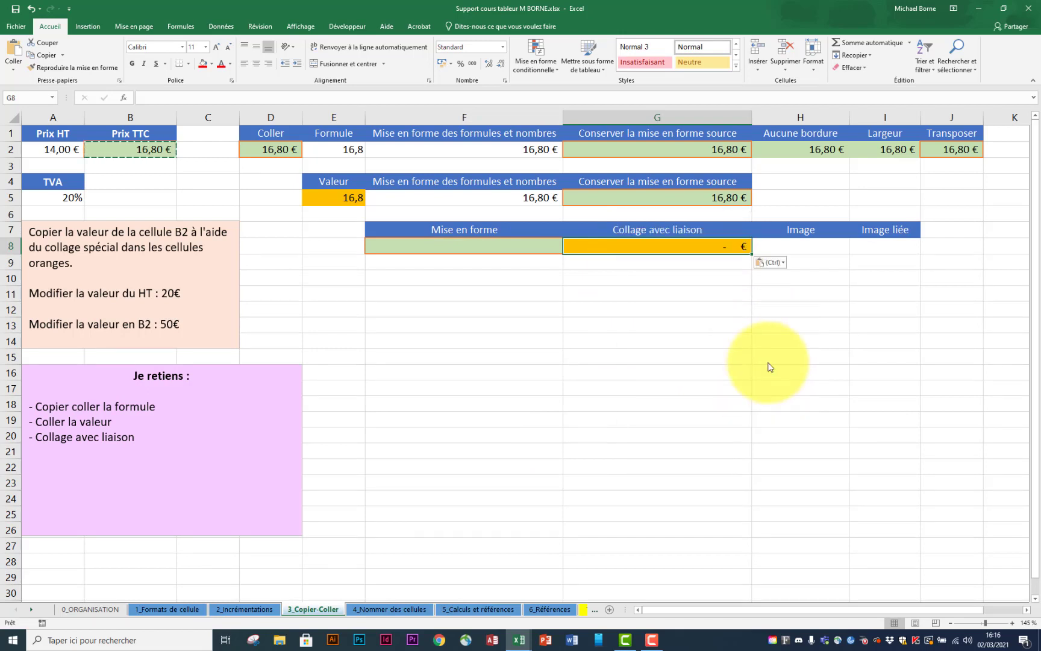
Paste the copied B2 as a picture at H8 and as a linked picture at I8, ending the copy mode
click(786, 251)
right_click(785, 248)
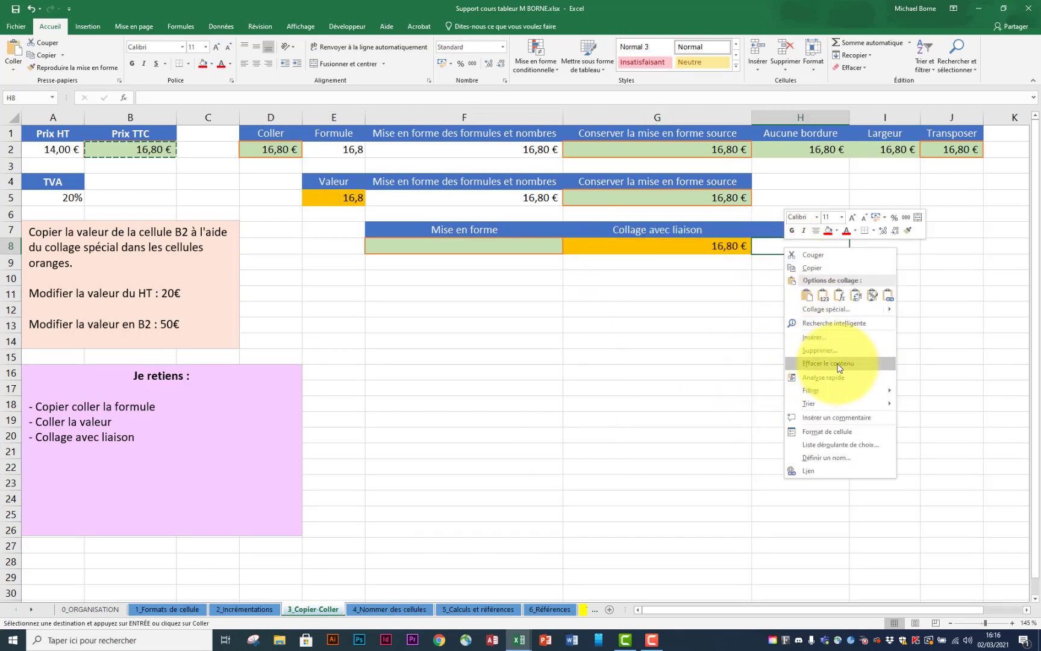
mouse_move(889, 308)
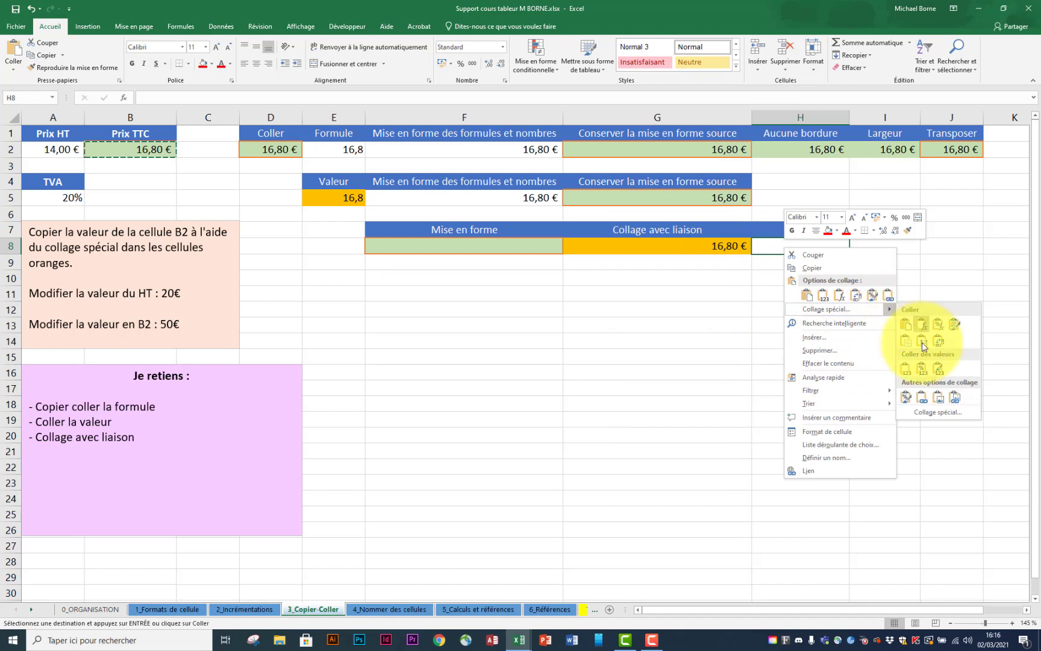
click(938, 403)
click(879, 248)
right_click(877, 248)
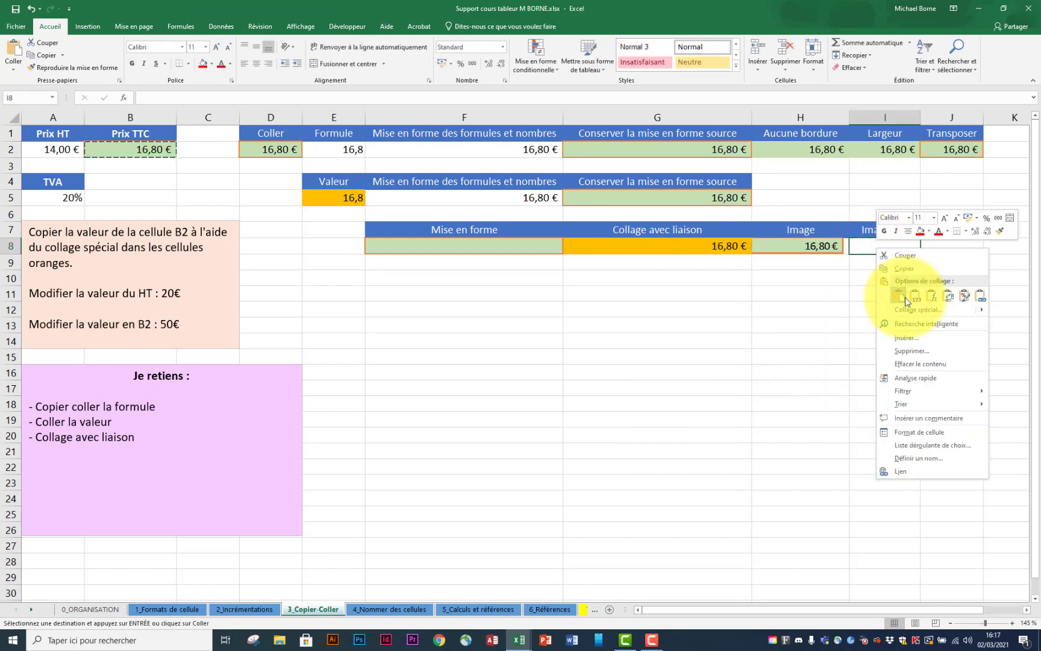
mouse_move(981, 309)
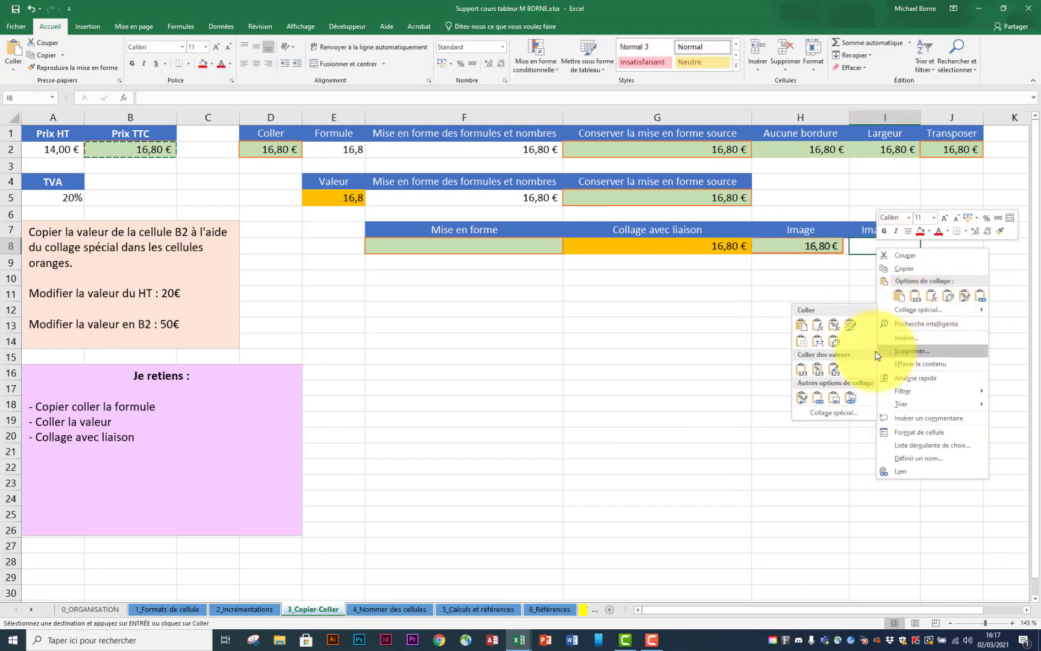
click(850, 398)
click(620, 354)
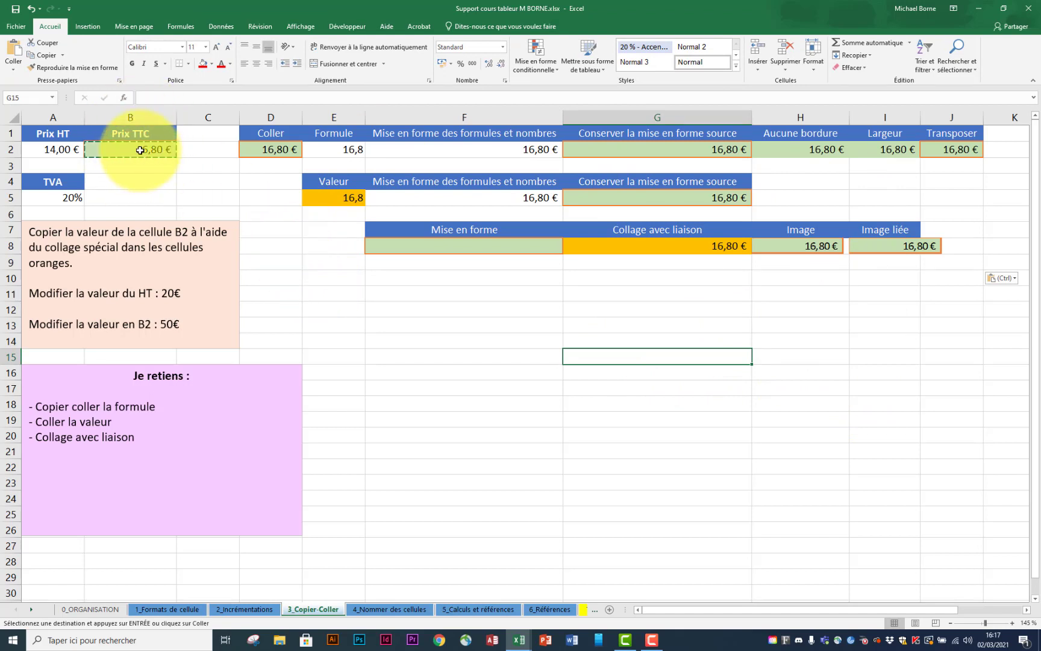
key(Escape)
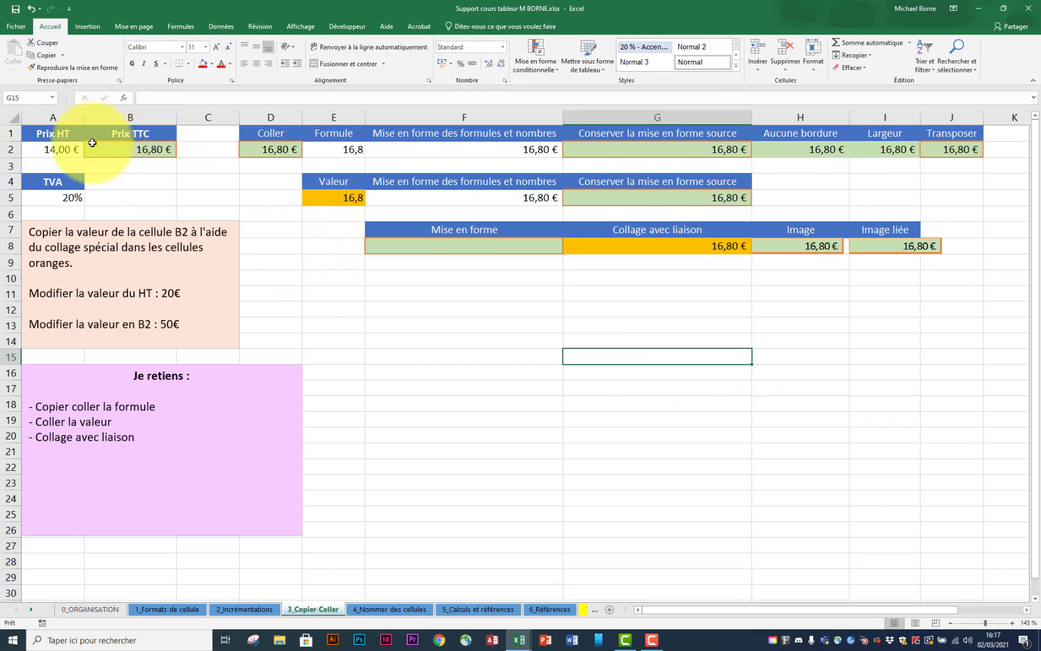
Set the Prix HT in cell A2 to 20 €
click(57, 149)
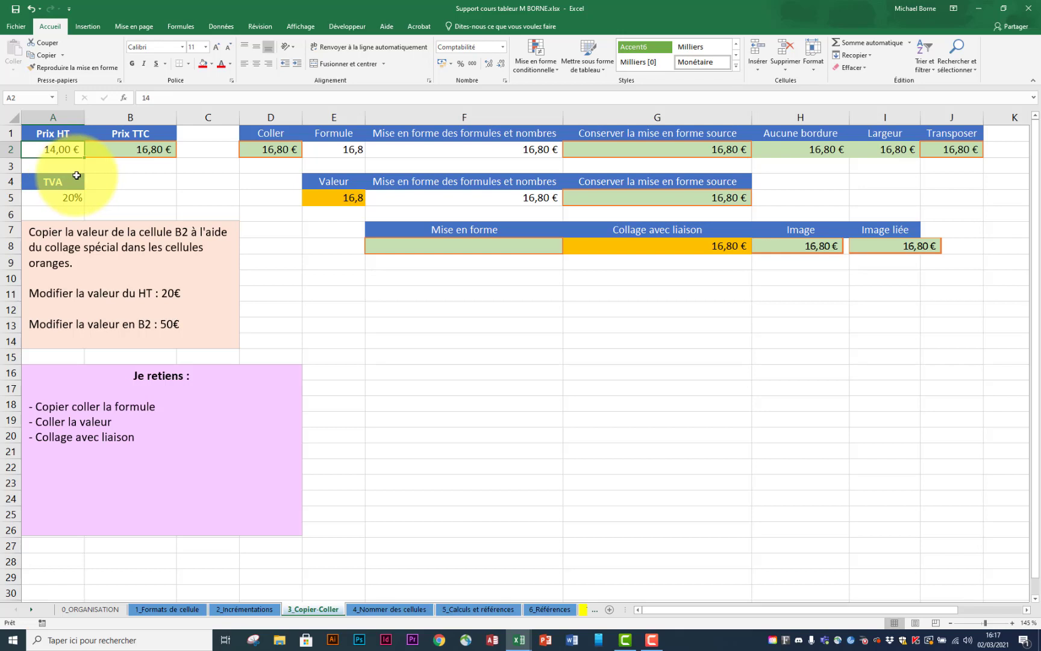
text(20)
key(Return)
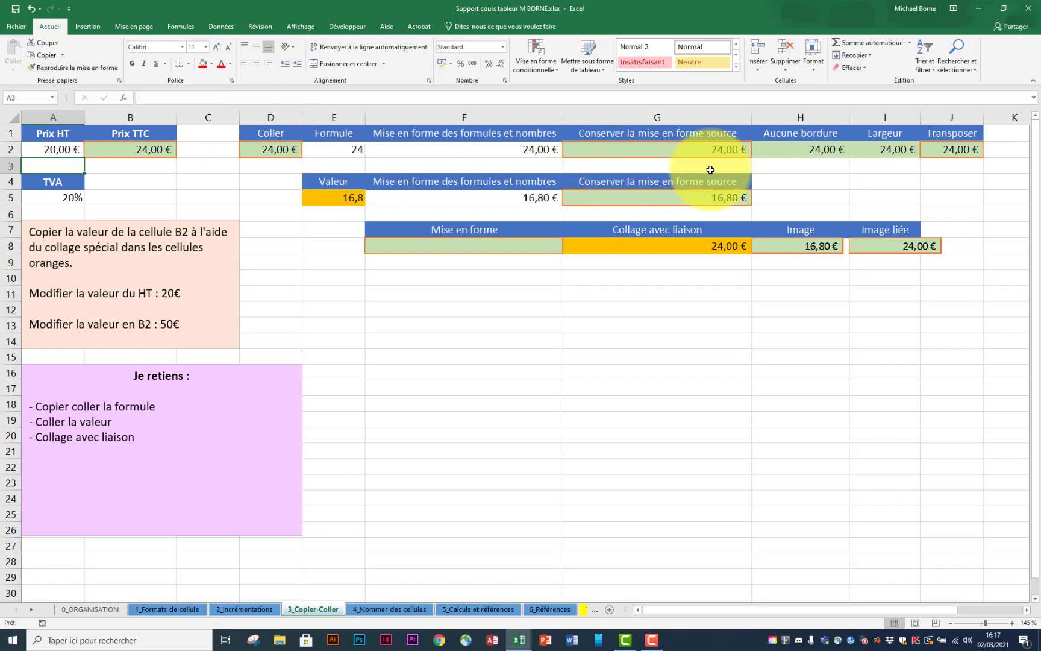
Examine the formulas pasted in D2, E2, F2 and G2, highlighting the references in G2 and leaving the cell without editing
click(274, 150)
click(352, 150)
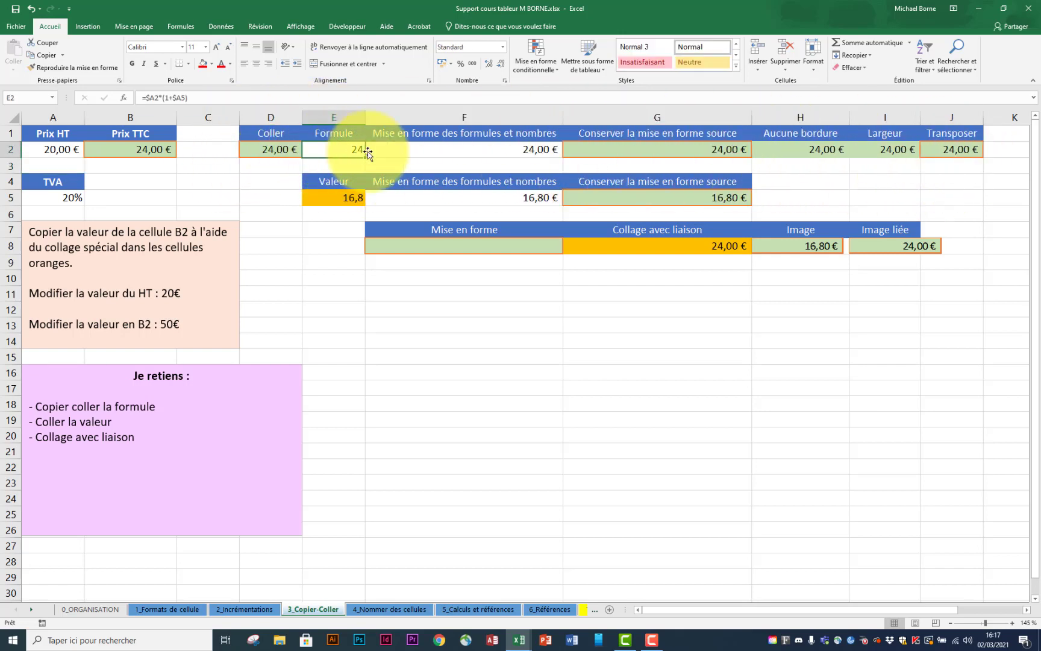
click(405, 151)
click(630, 149)
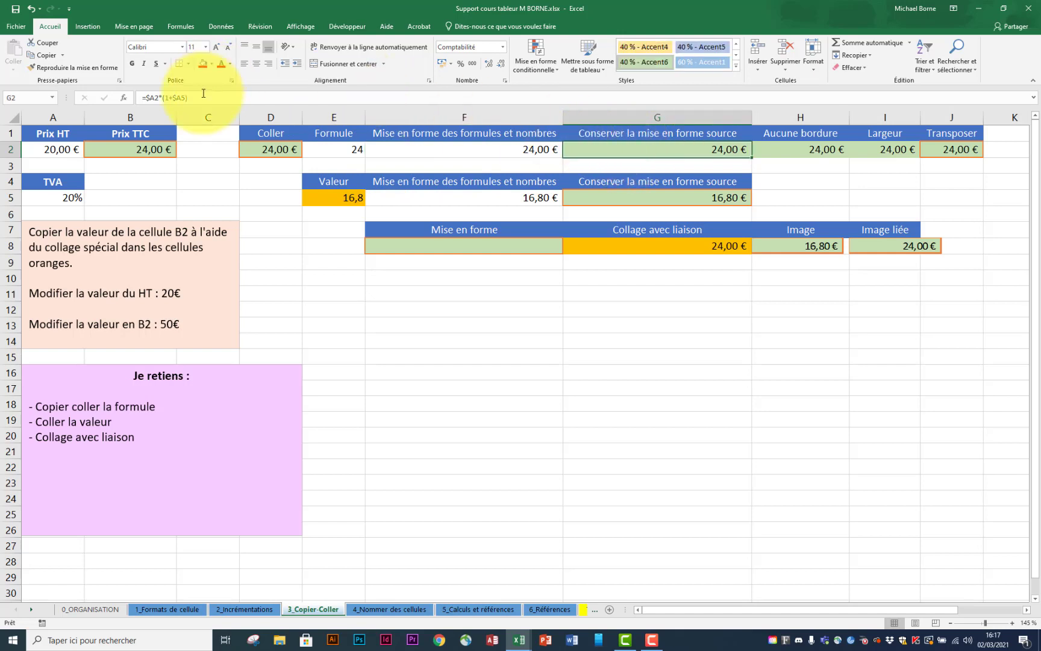
drag(204, 96, 142, 97)
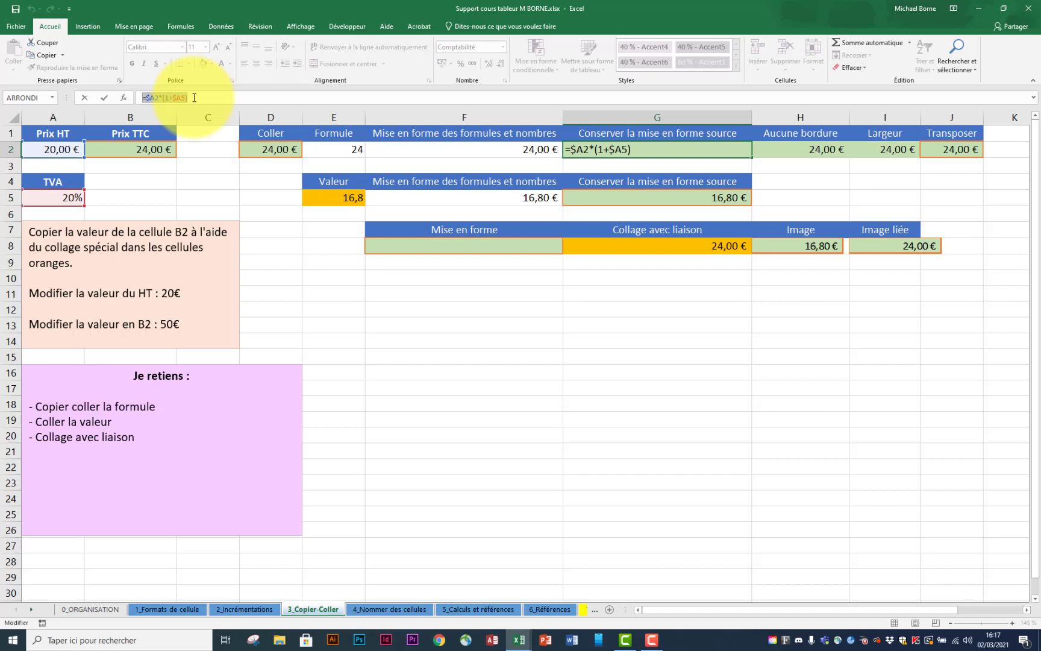
key(Escape)
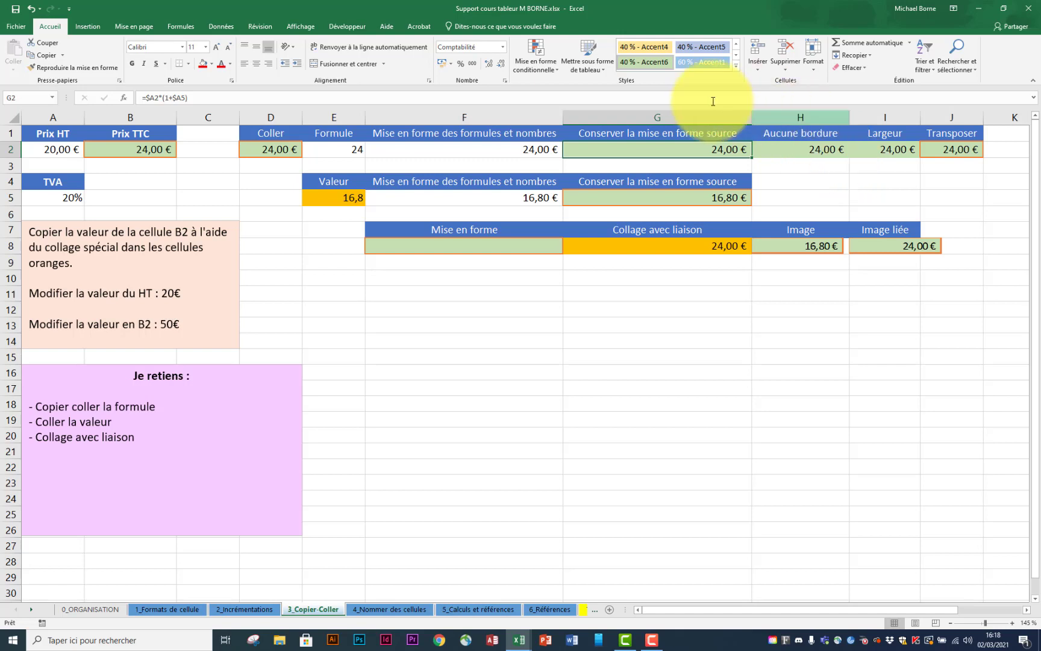
Compare the formula in D2 with the contents of the value-pasted cells E5, F5 and G5
click(294, 151)
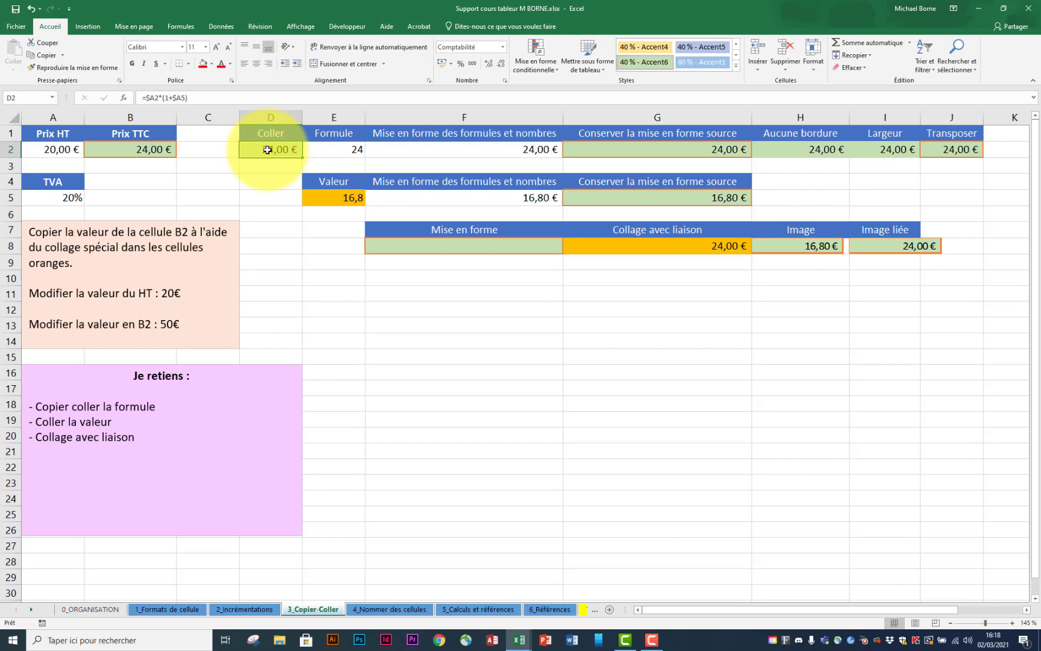
click(337, 198)
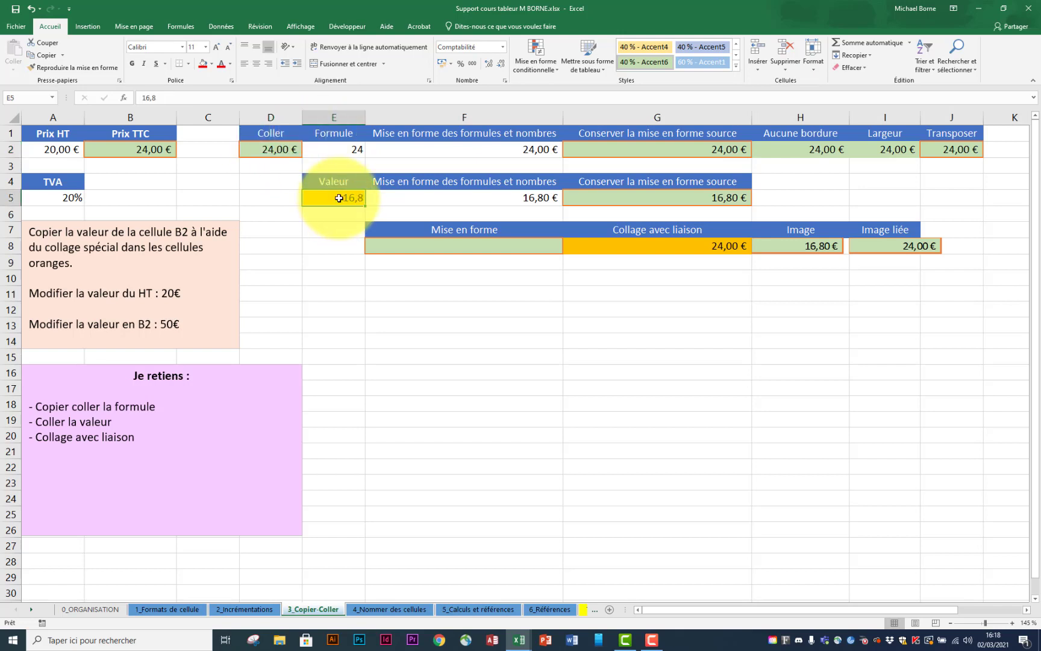
click(405, 196)
click(583, 198)
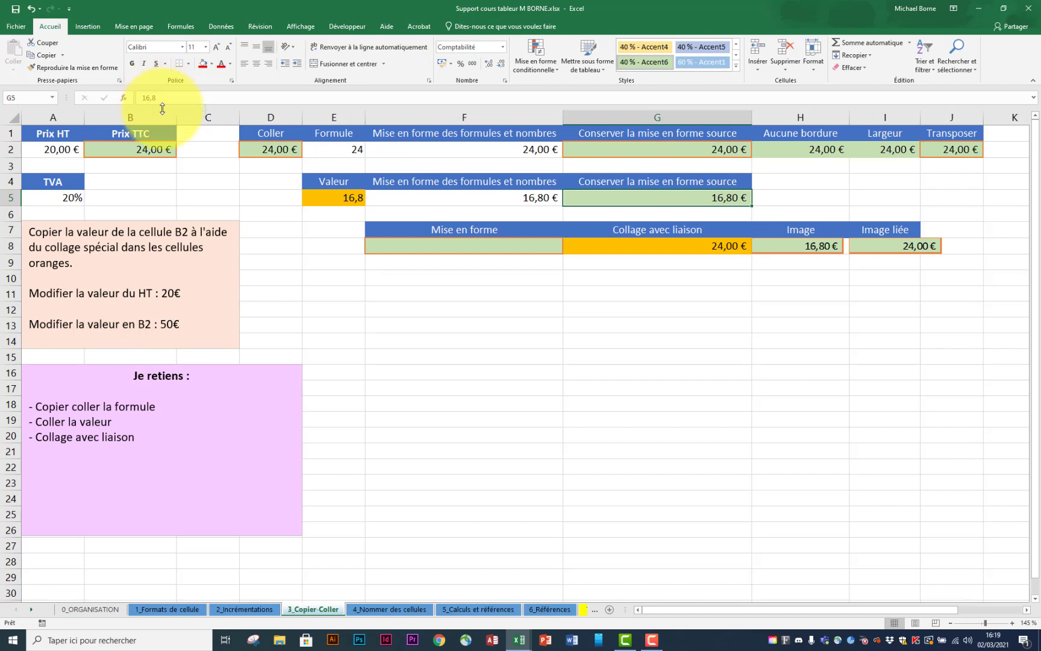
click(333, 198)
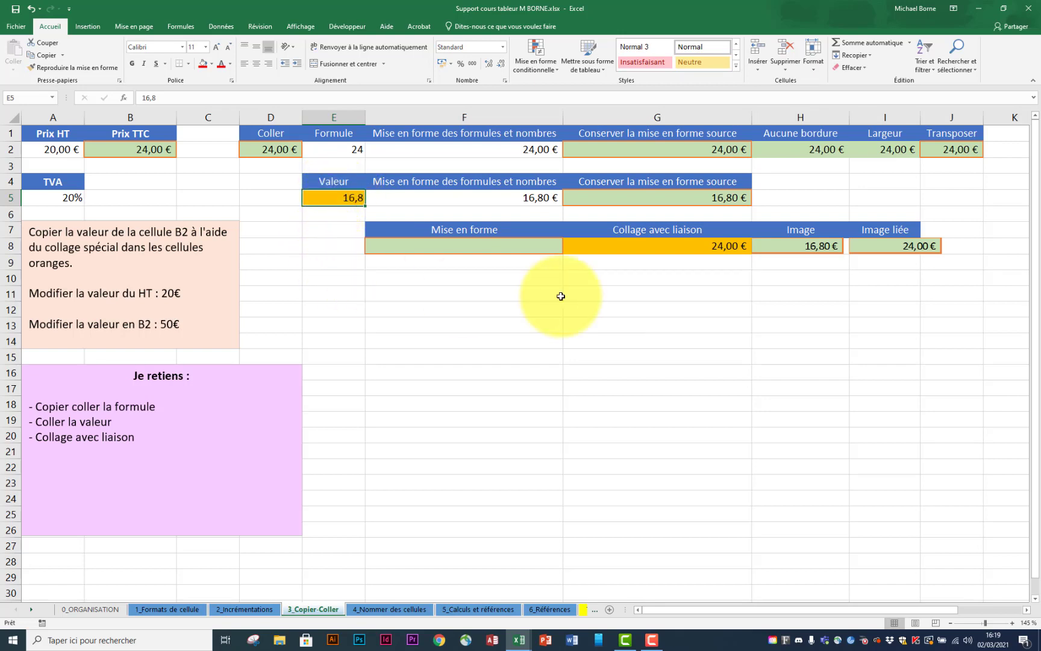
click(383, 278)
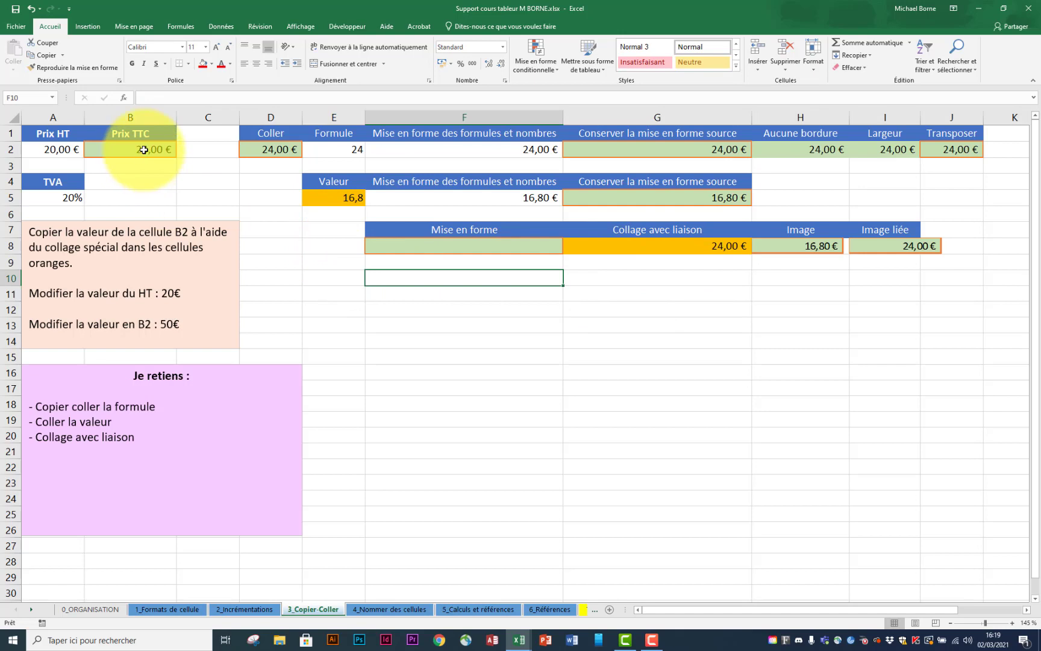
Replace the Prix TTC formula in B2 with the value 50
click(144, 149)
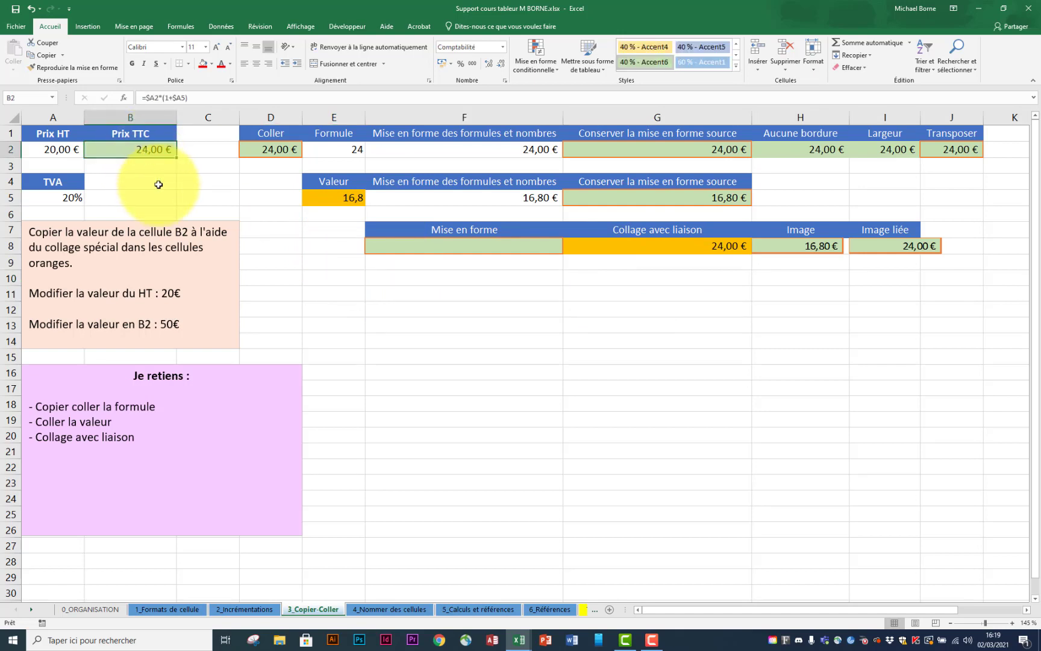
text(50)
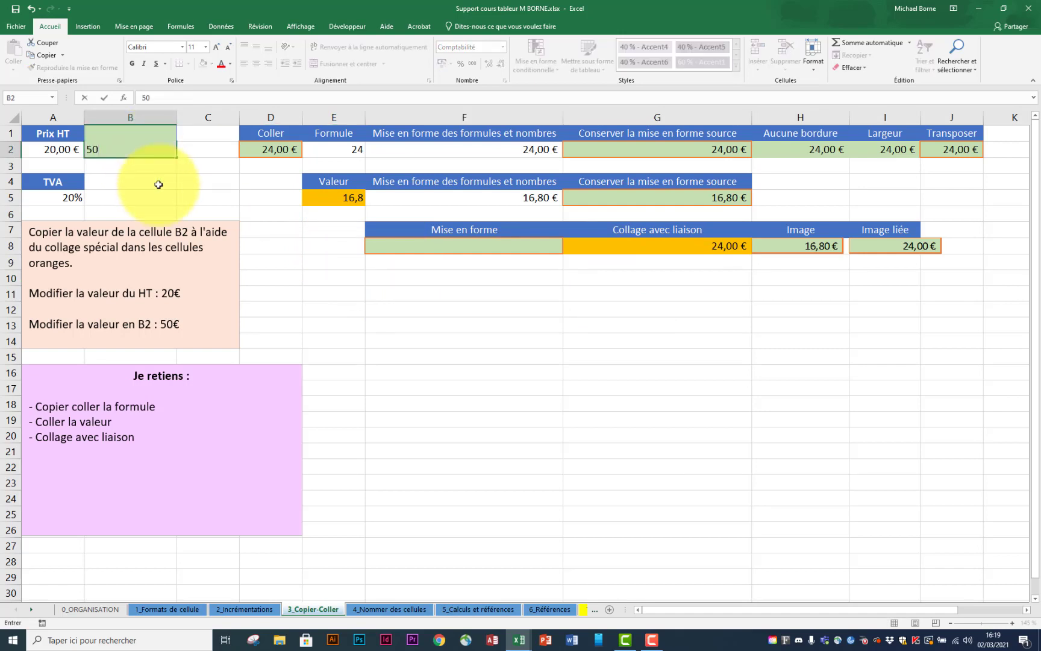
key(Return)
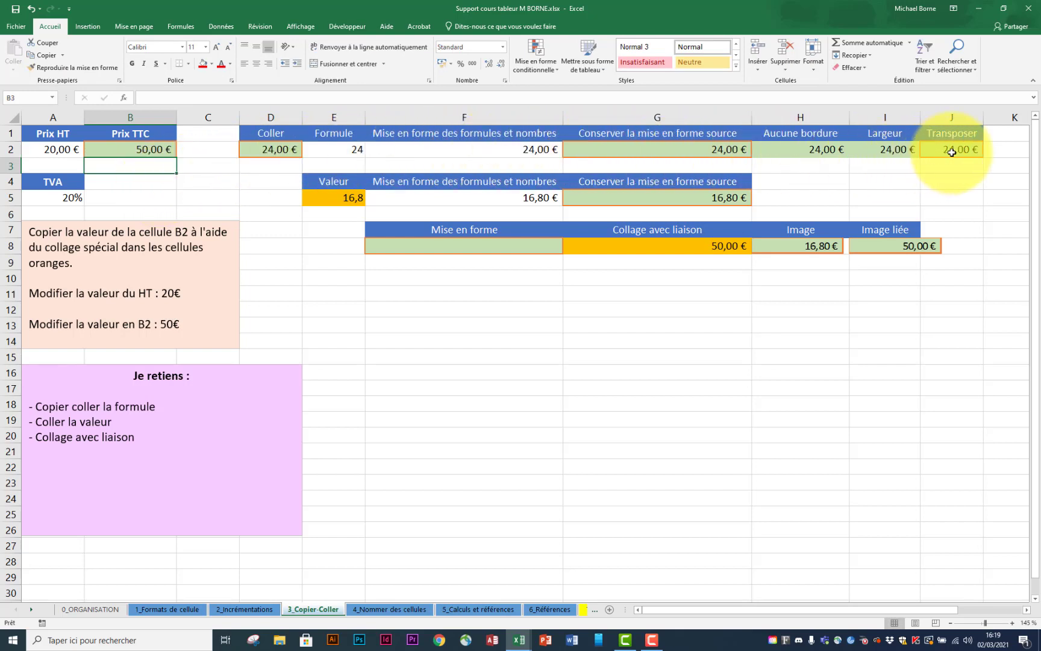
Compare the contents of D2, E5 and the linked copy in G8, highlighting the cell reference in G8's formula
click(277, 148)
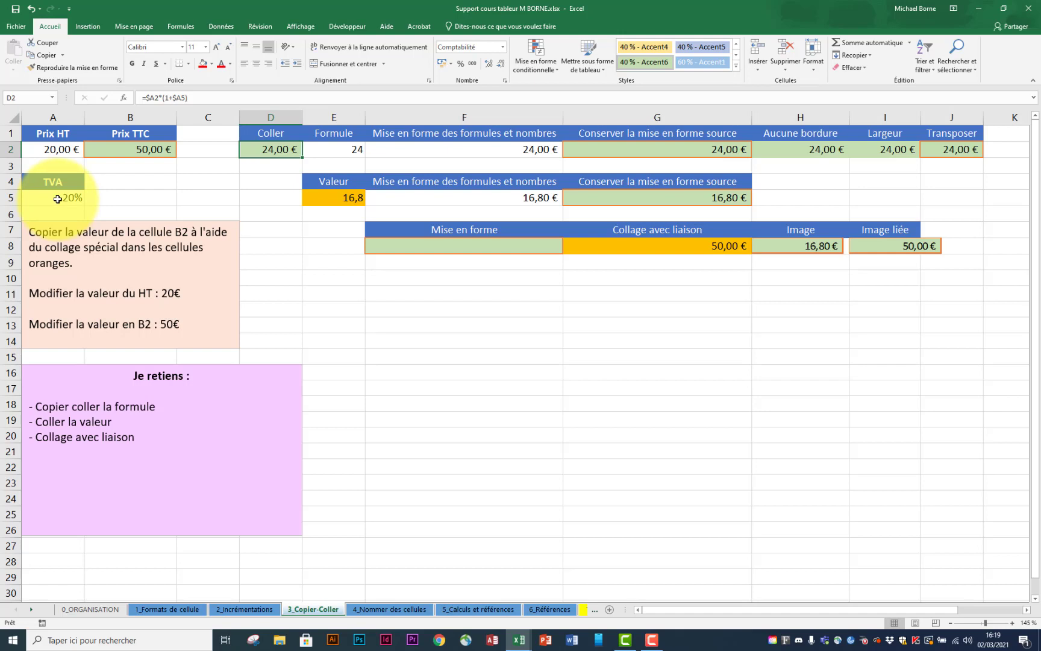
click(329, 199)
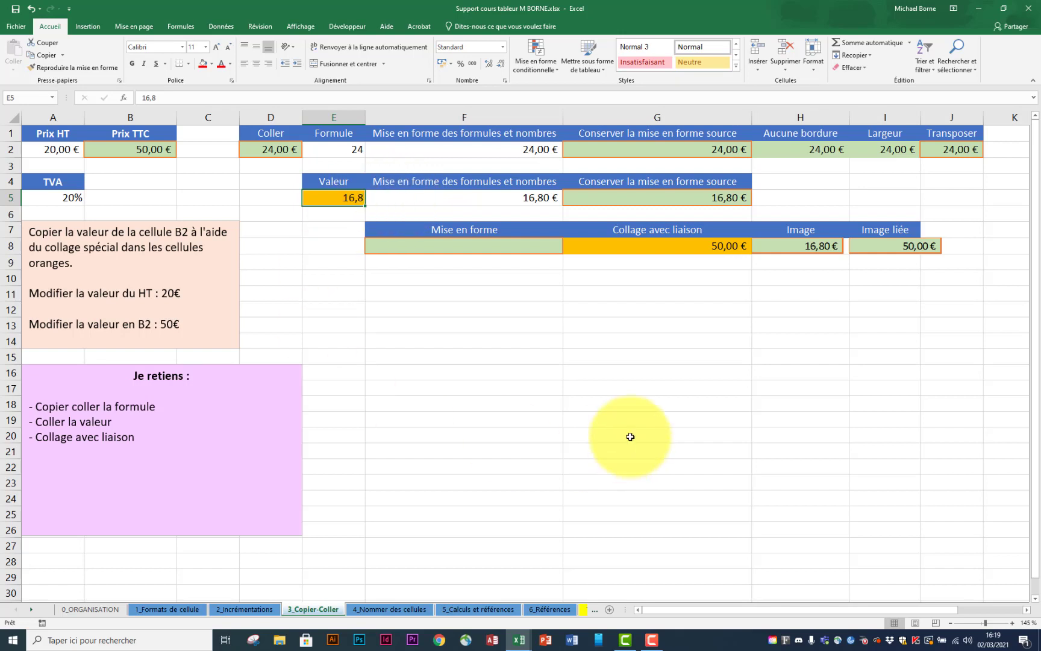
click(687, 248)
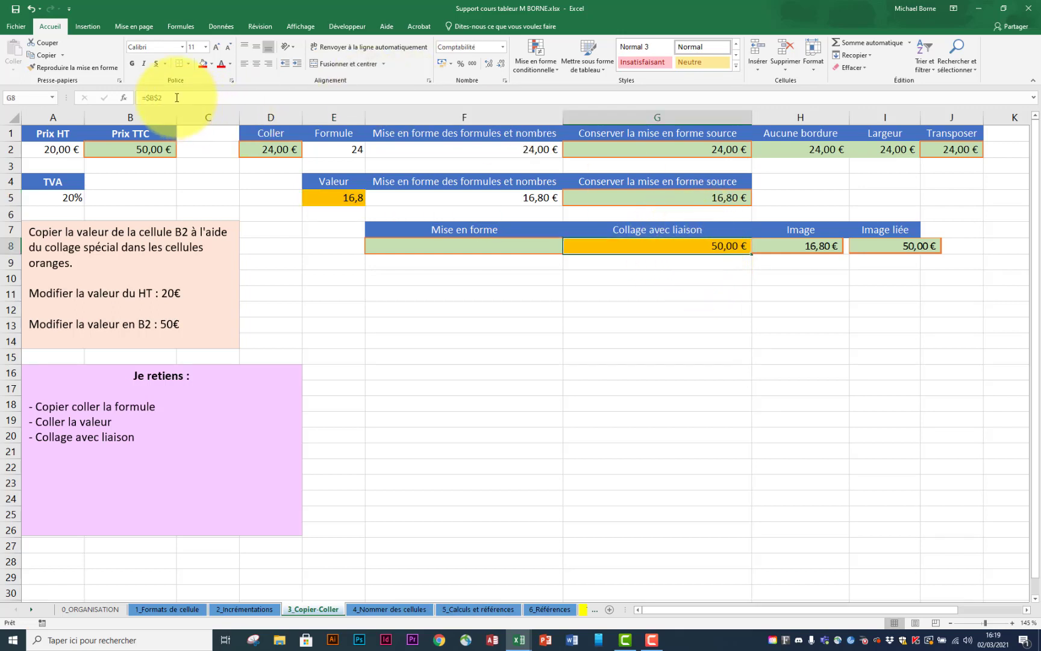
click(157, 97)
drag(144, 97, 205, 94)
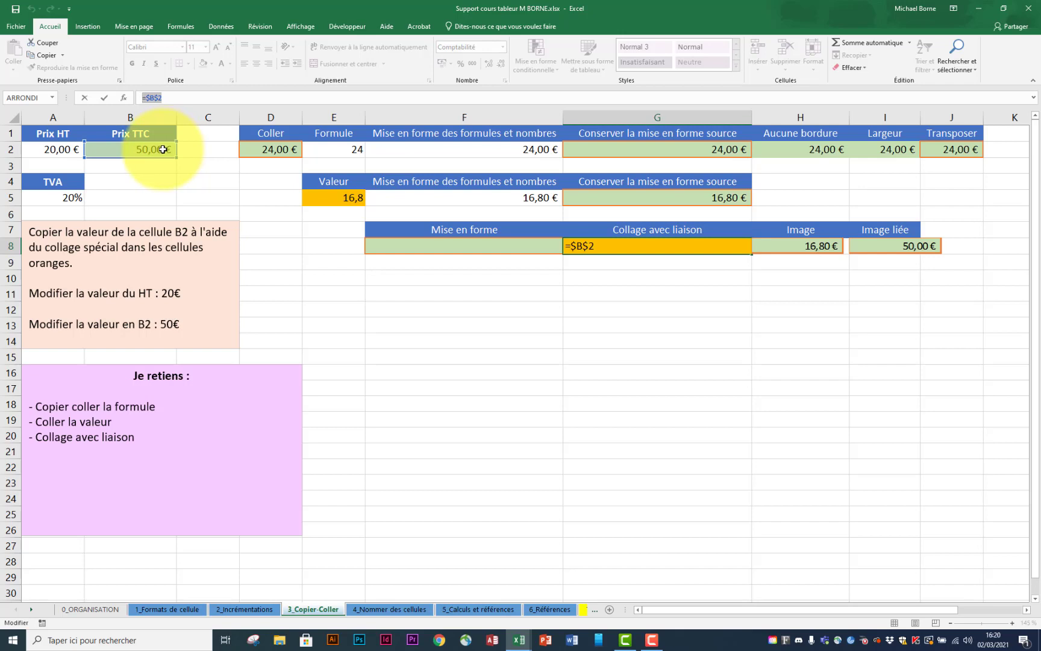
click(163, 150)
key(Return)
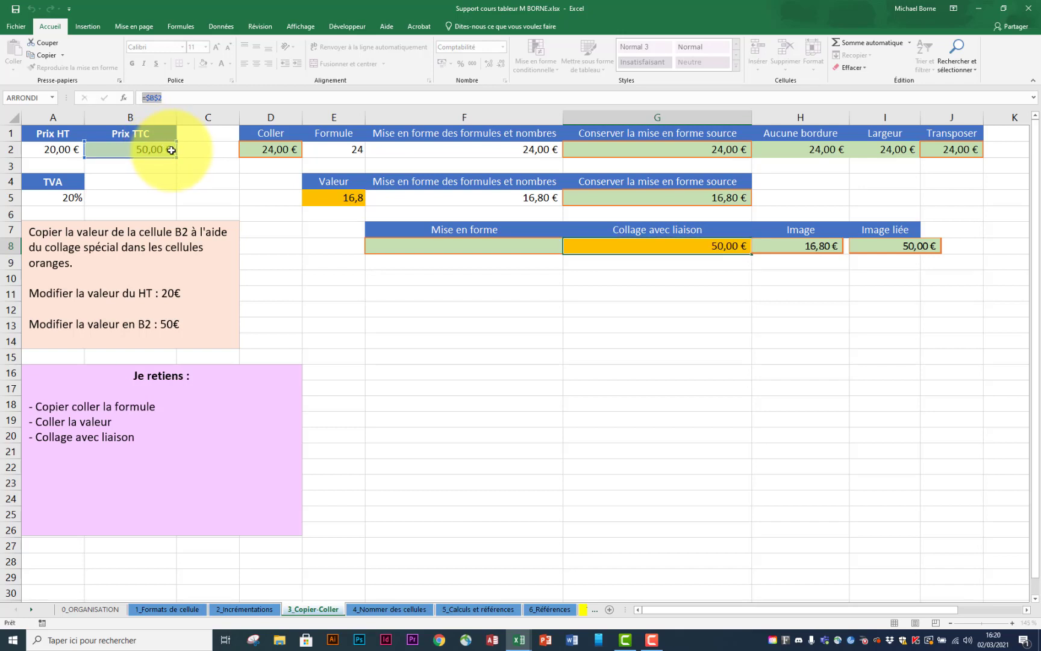
Copy B2 to review the Collage spécial options, including Coller le lien, and cancel without pasting
right_click(166, 151)
click(199, 171)
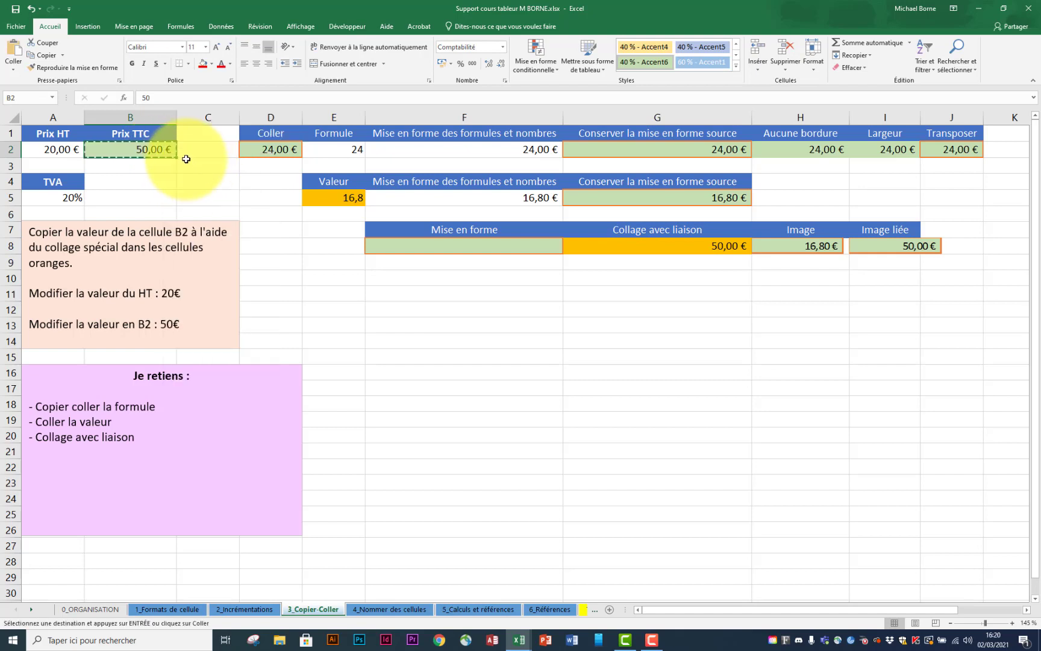
right_click(169, 152)
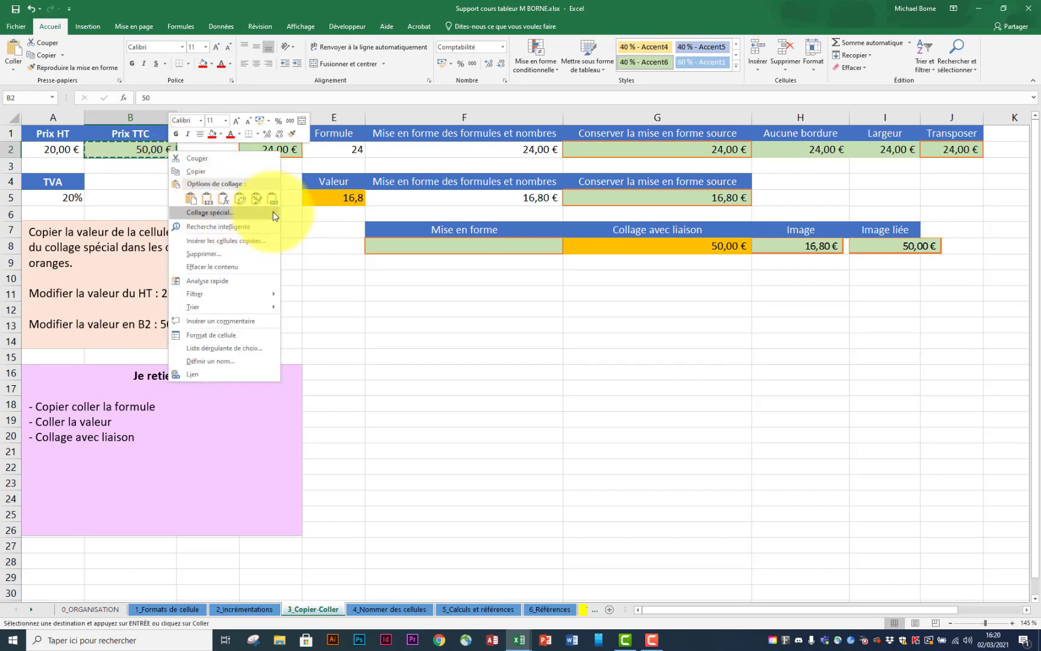
mouse_move(249, 218)
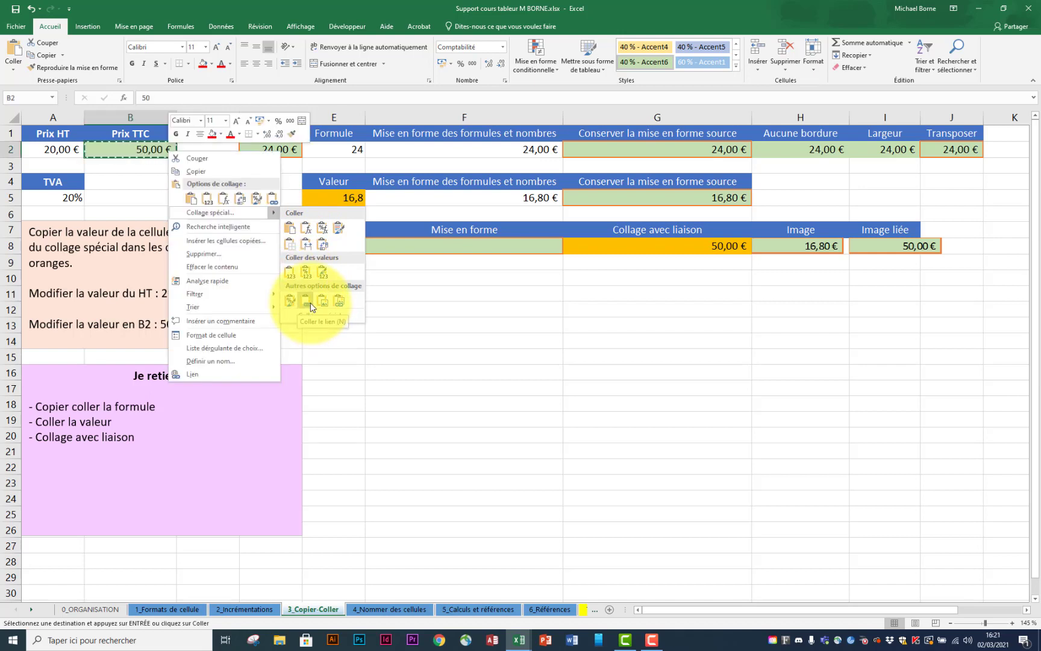
key(Escape)
key(Escape)
key(Escape)
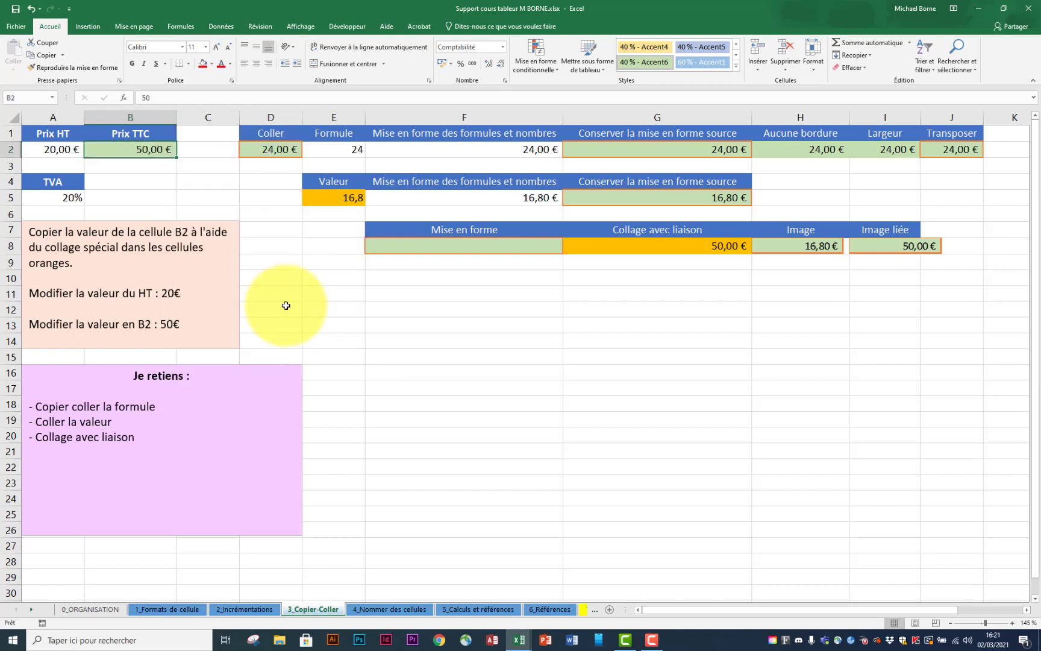
On the 4_Nommer des cellules sheet, enter the formula =(1+A3)*B3 in C3 to calculate the PRIX TTC
key(ctrl+Page_Down)
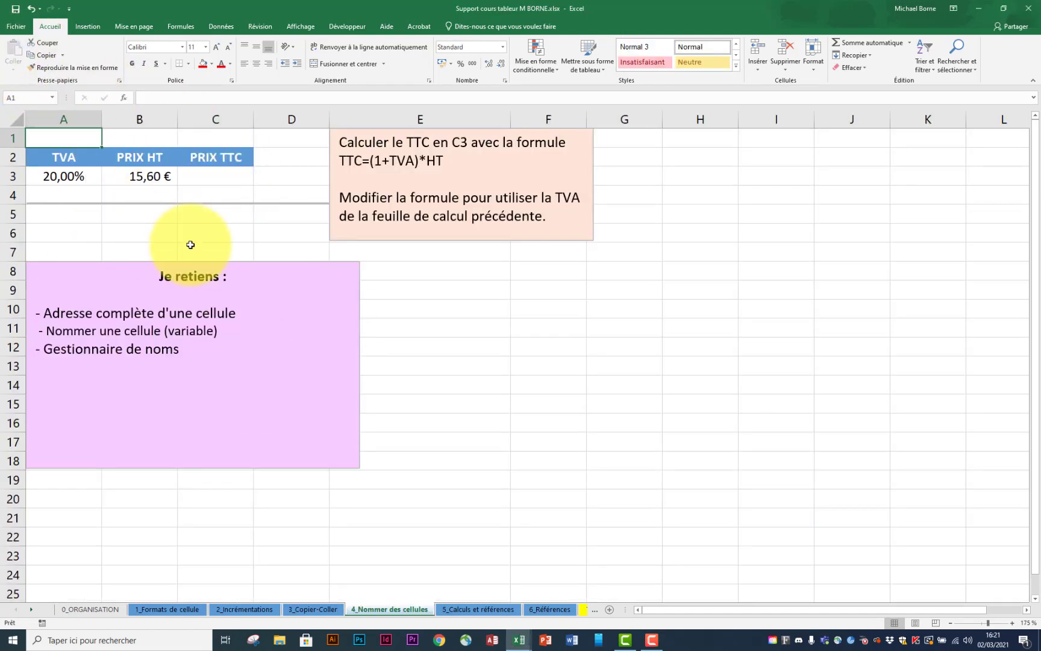
click(220, 180)
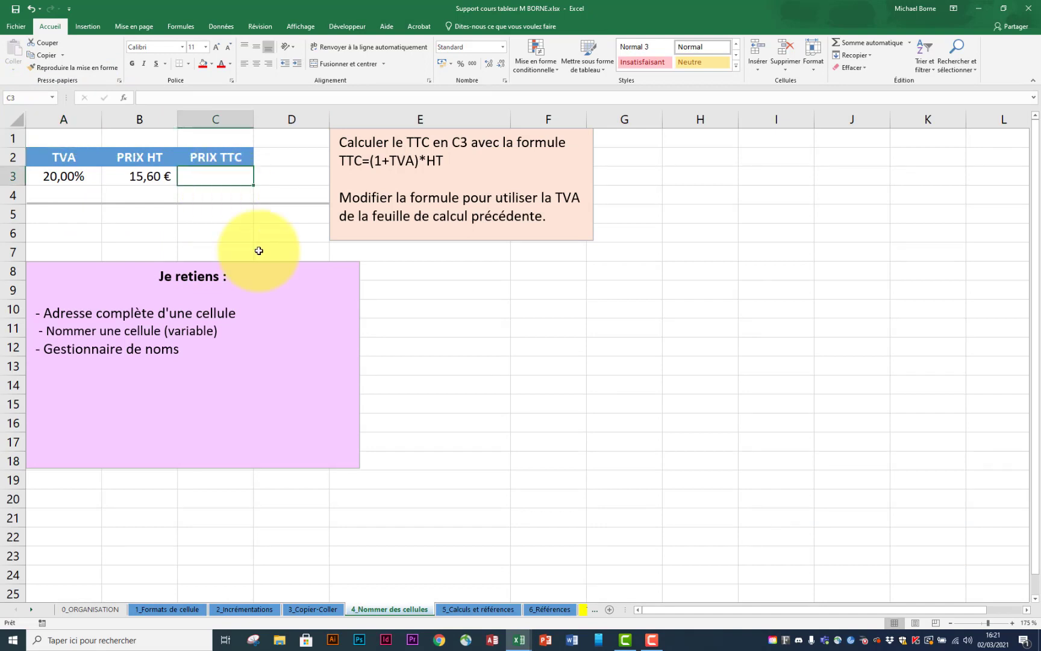
text(=)
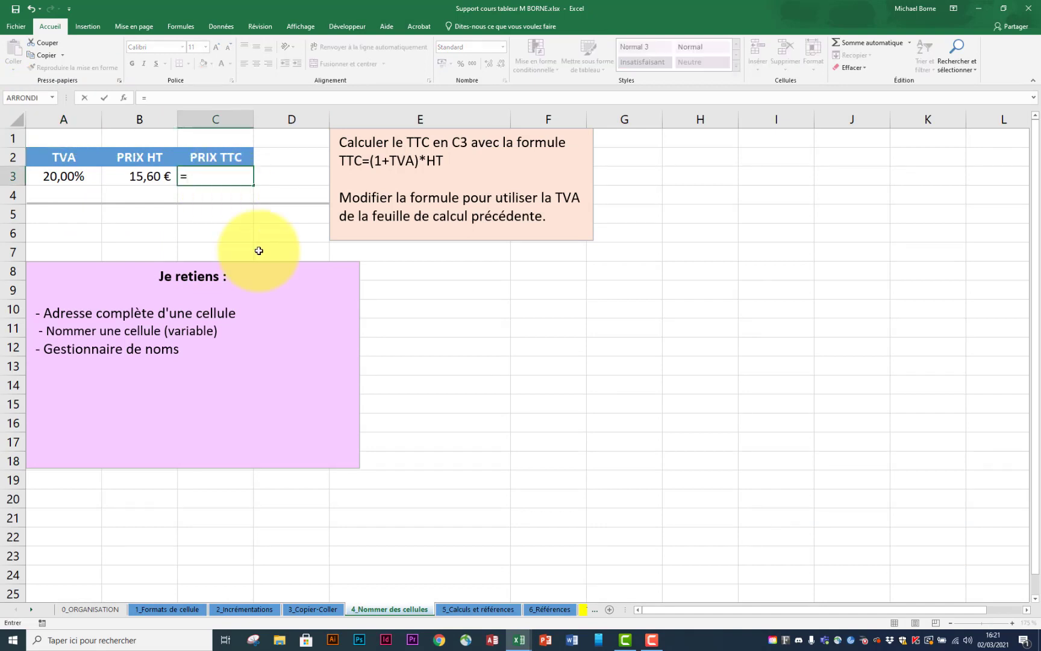
text((1+)
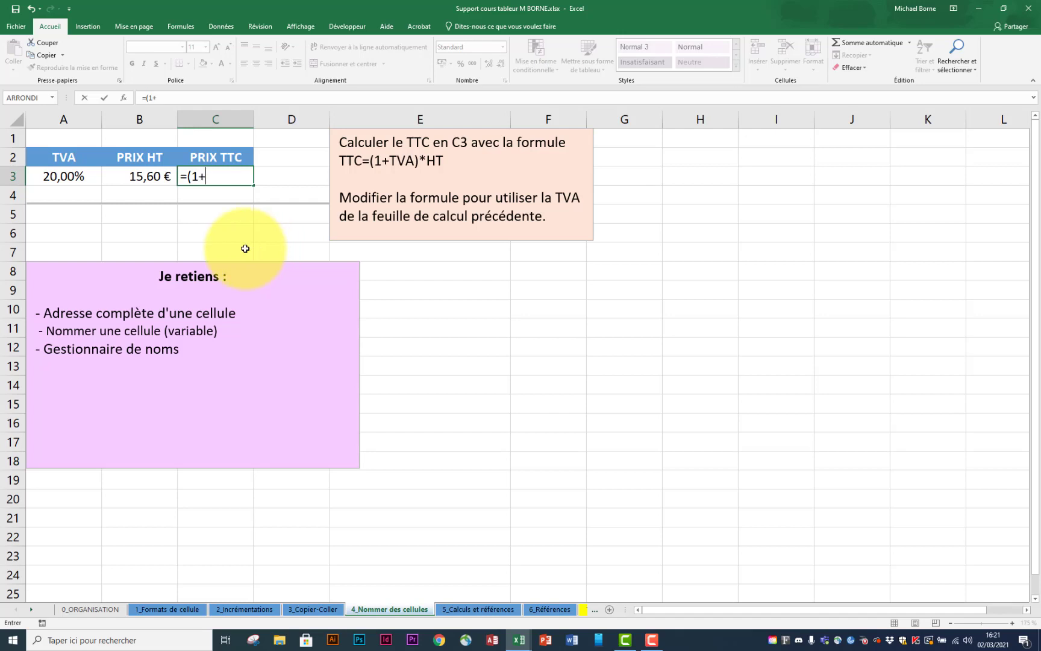
click(78, 177)
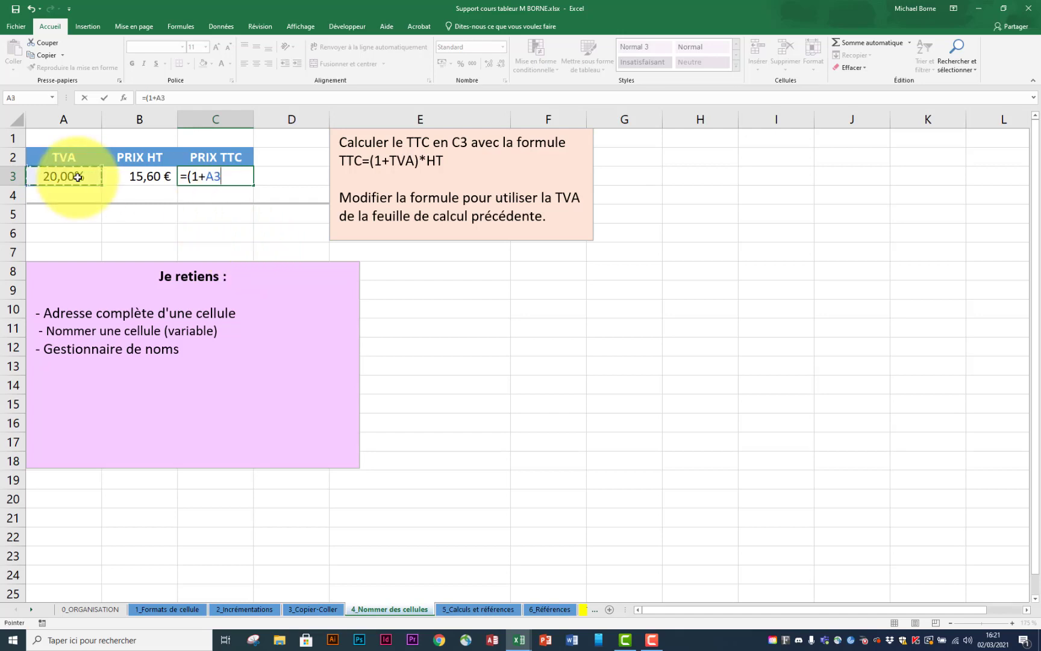
text()*)
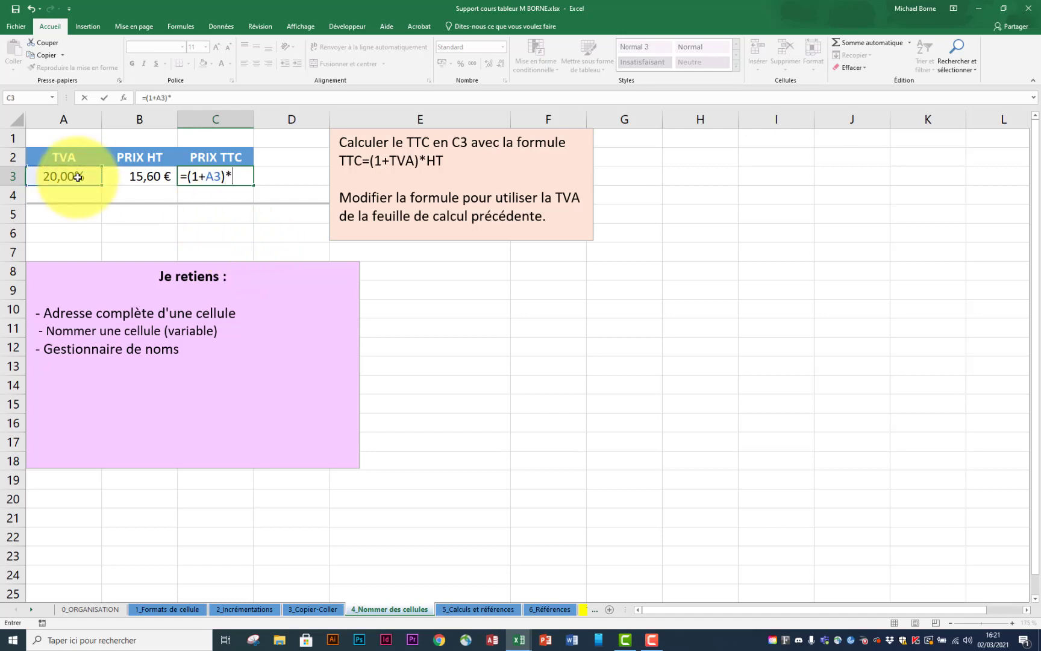
click(139, 177)
key(Return)
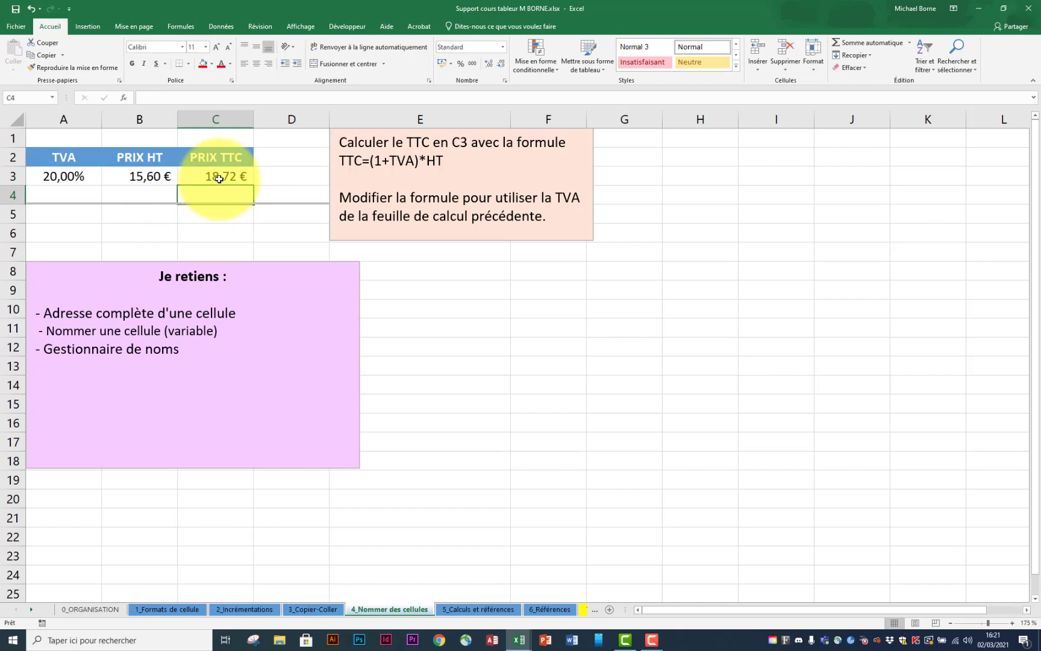
Check C3's formula, look up the TVA cell A5 on 3_Copier-Coller, and return to 4_Nommer des cellules
click(220, 177)
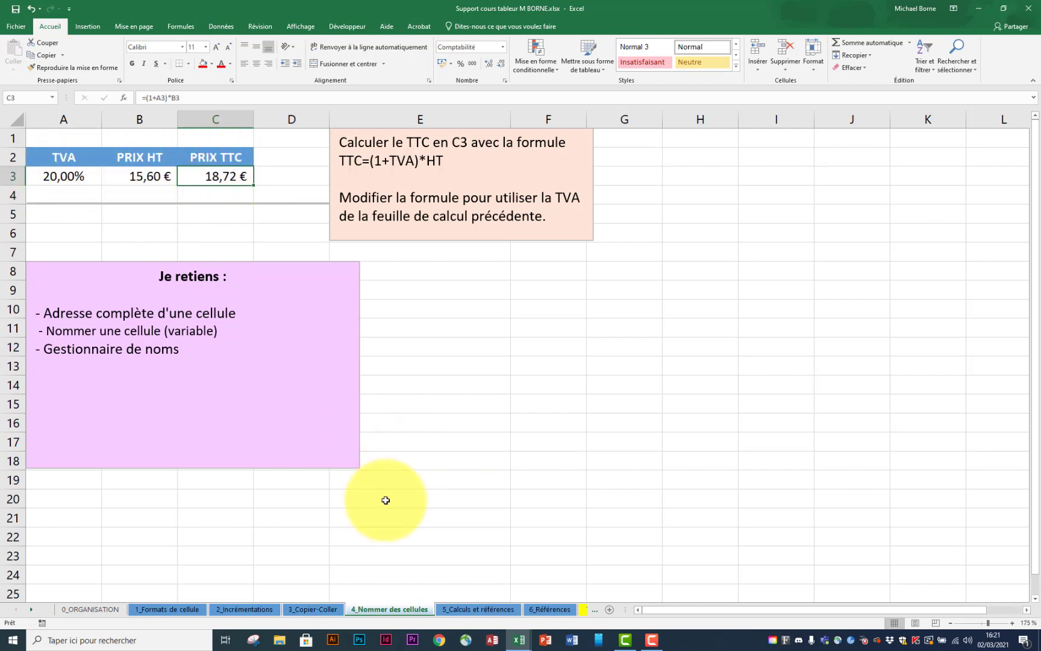
click(316, 610)
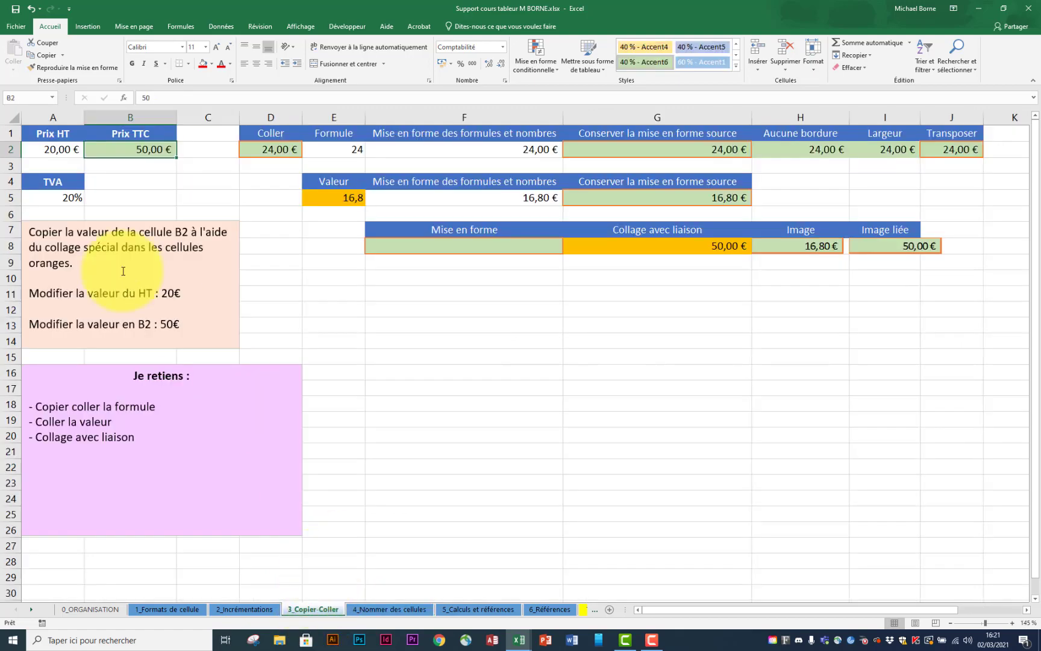
click(53, 199)
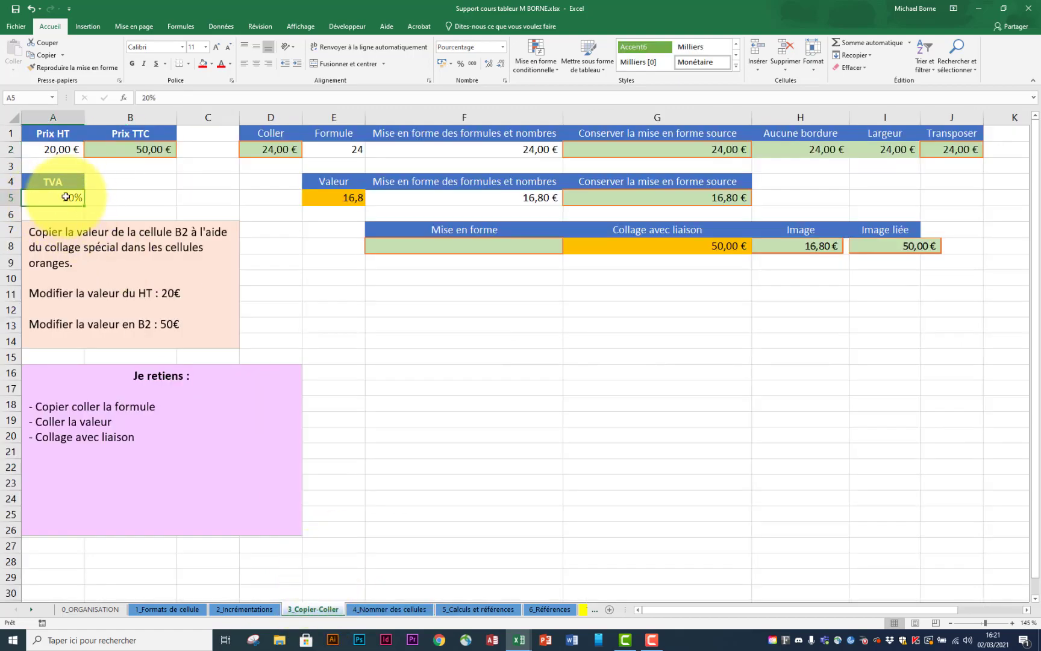
click(397, 609)
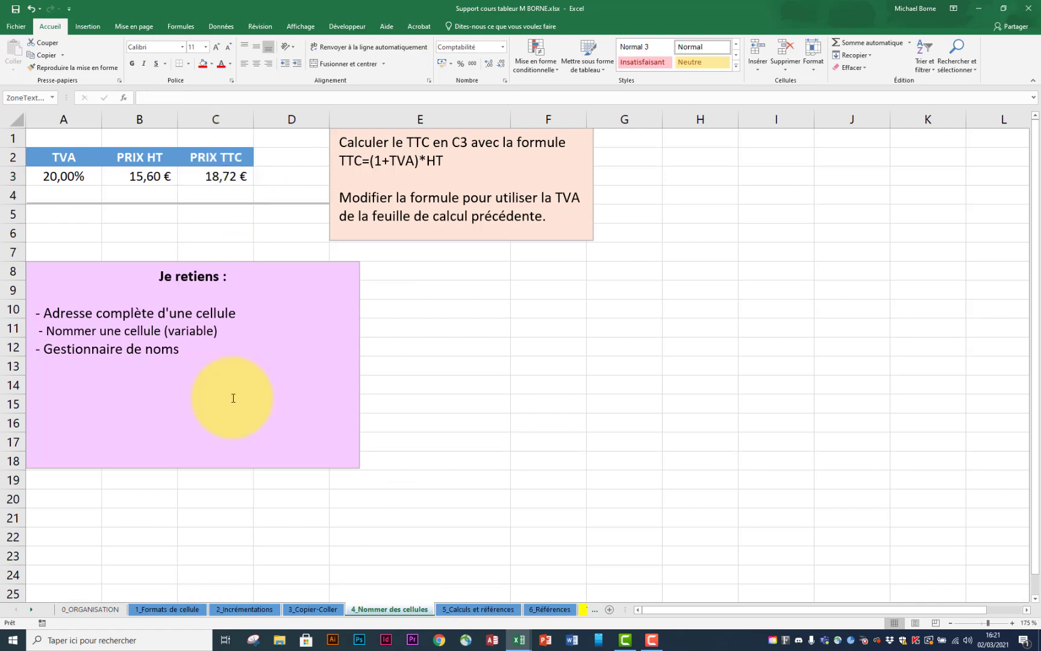
click(267, 395)
Try to replace A3 in C3's formula with a reference to TVA cell A5 on the 3_Copier-Coller sheet
click(224, 177)
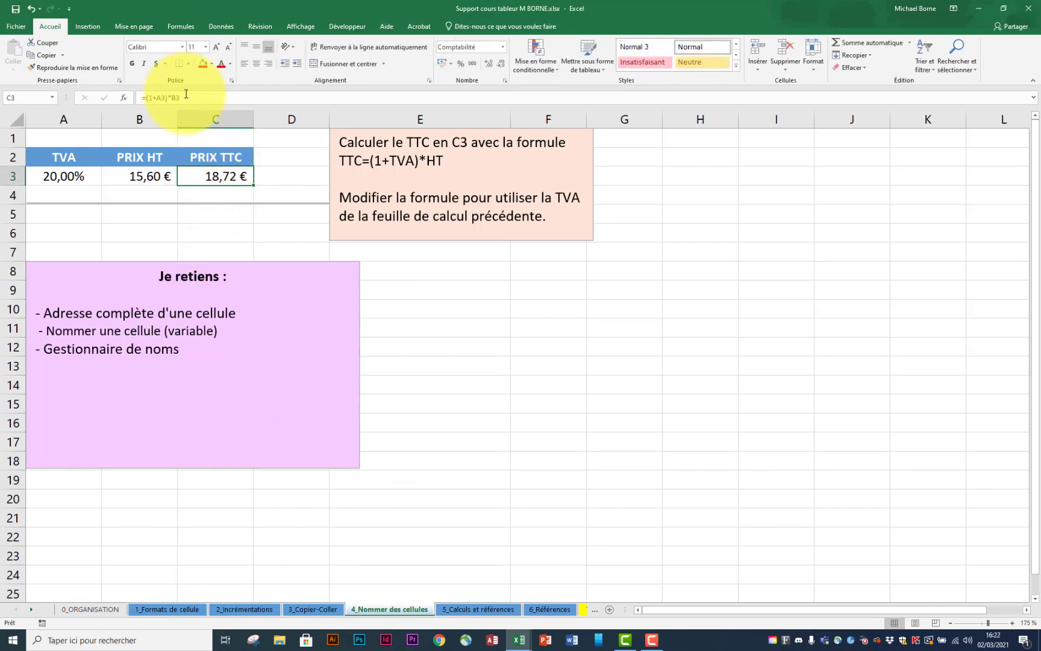
drag(188, 96, 157, 97)
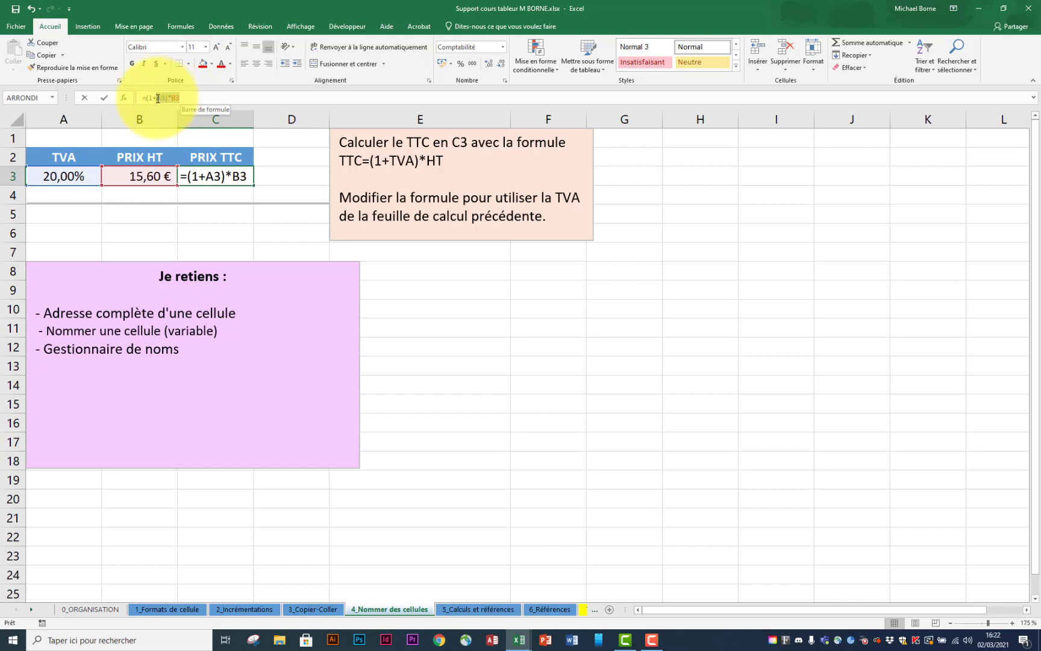
key(BackSpace)
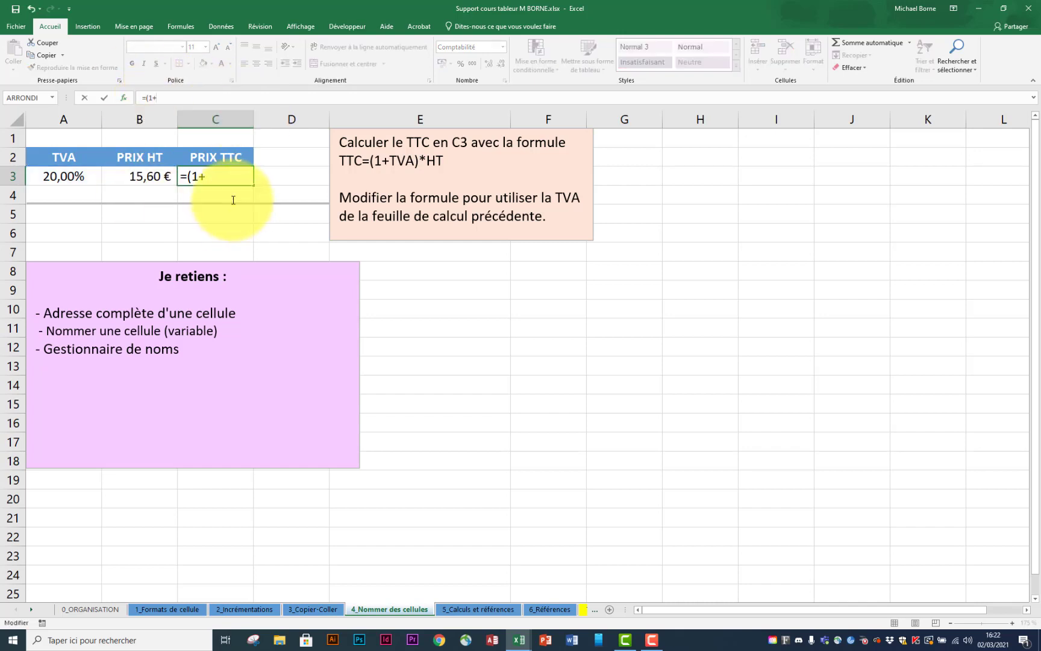
click(314, 609)
click(64, 199)
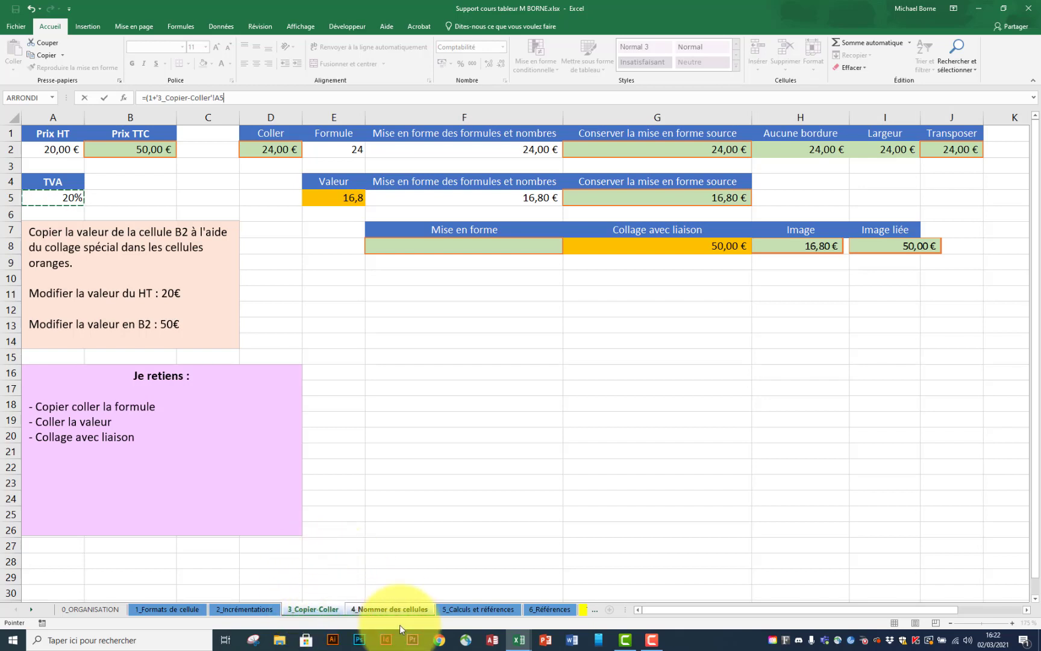
click(391, 610)
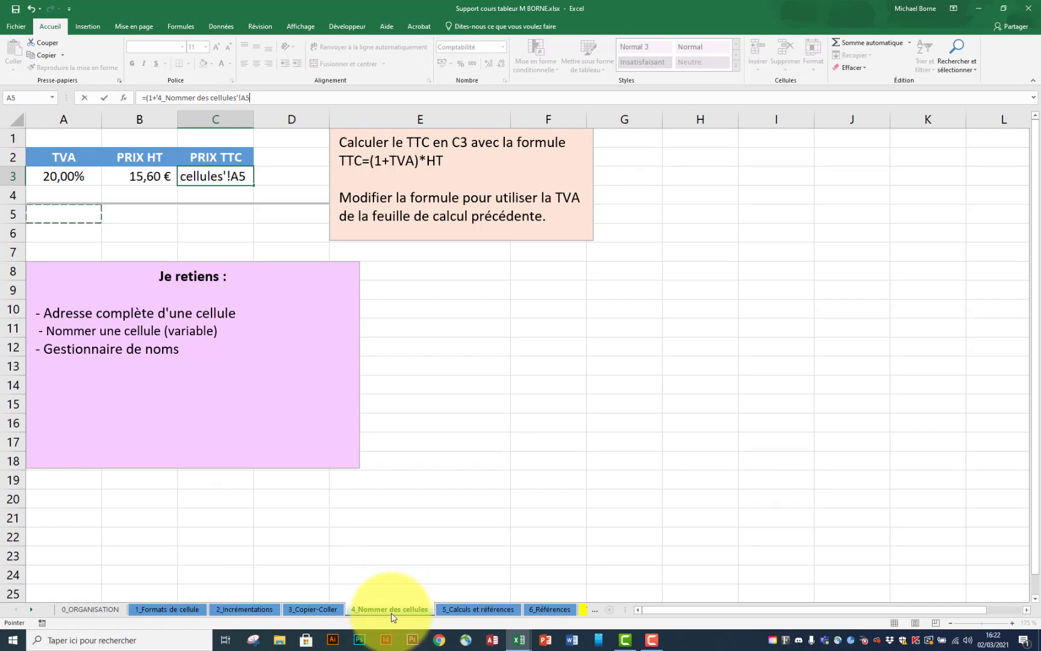
drag(158, 98, 242, 100)
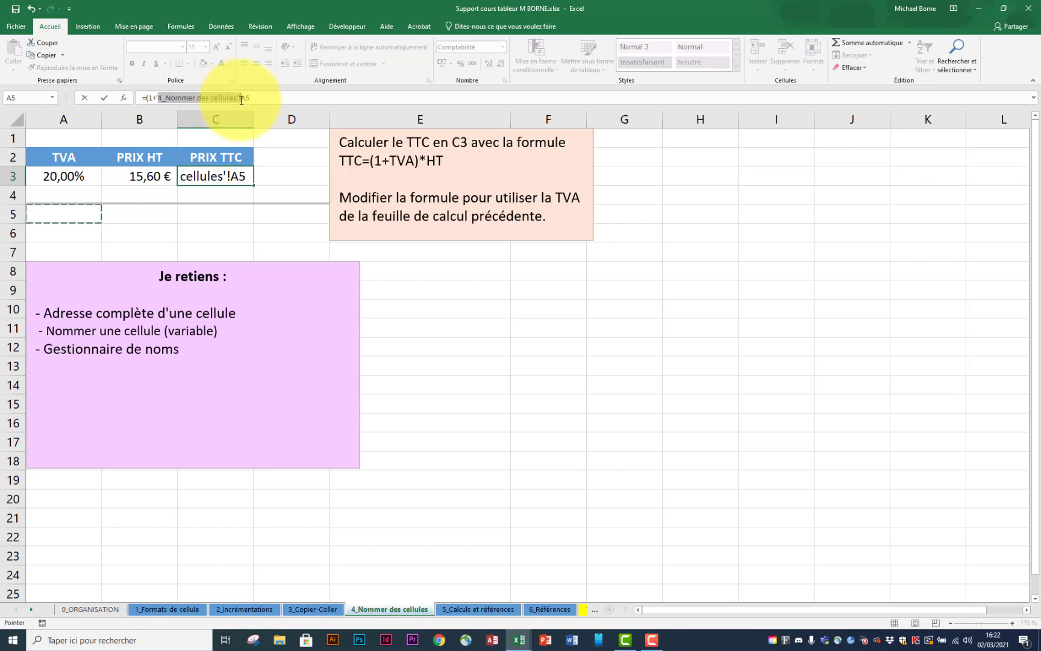
click(272, 97)
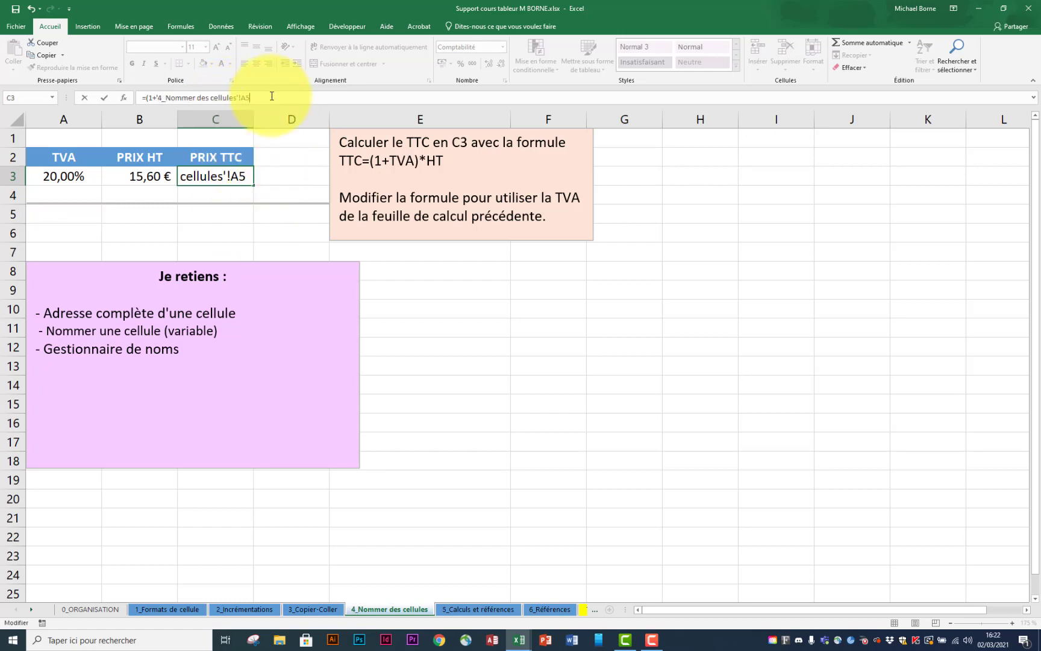
Try adding references to E9, F9, G9 and H9 to C3's formula, and cancel the edit
text(+)
click(421, 287)
text(+'4_Nommer des cellules'!E9+)
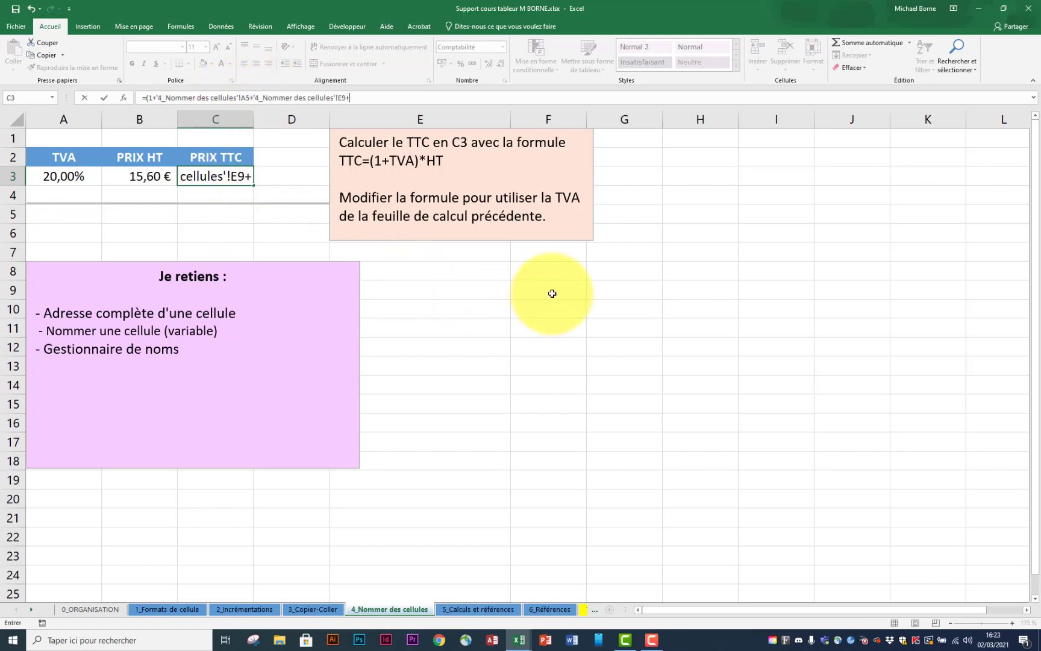
click(559, 297)
text(+)
click(629, 291)
text(+'4_Nommer des cellules'!G9+)
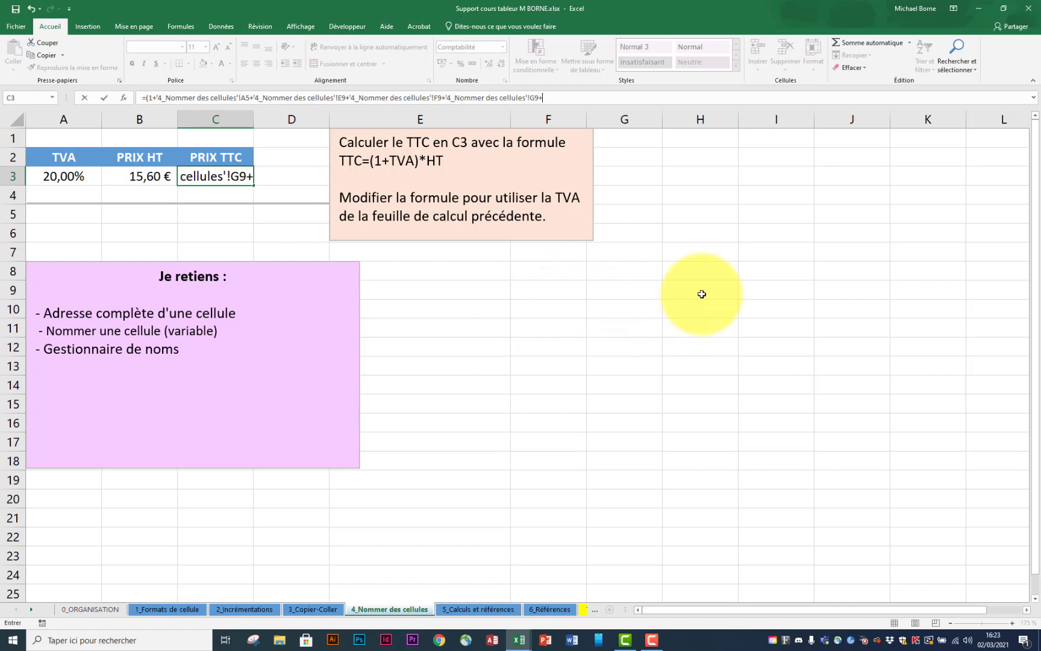
click(702, 294)
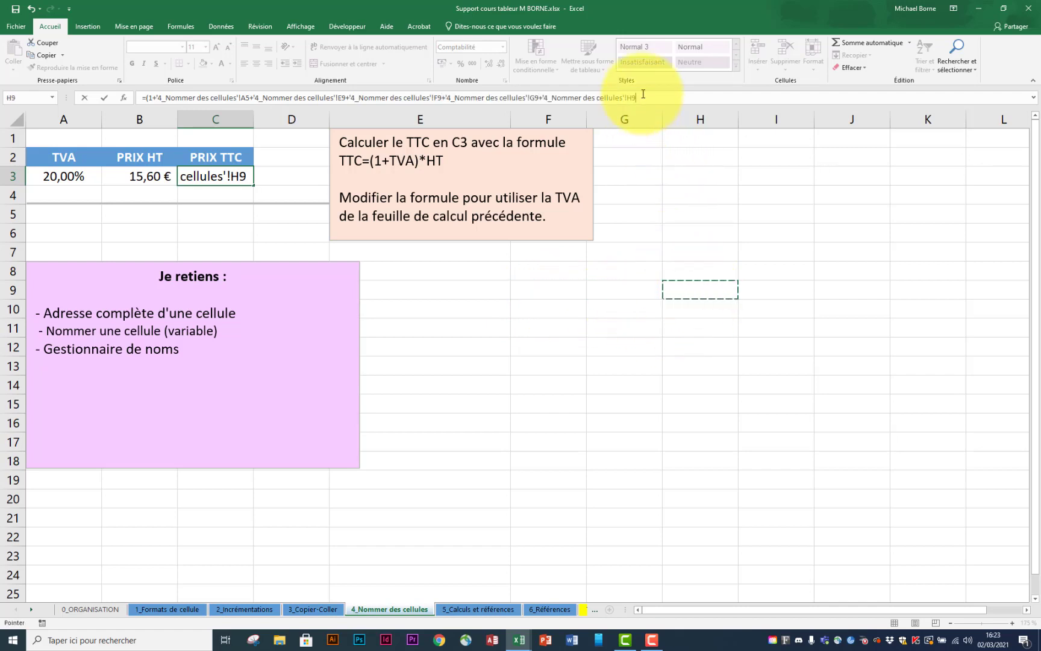
drag(639, 97, 147, 97)
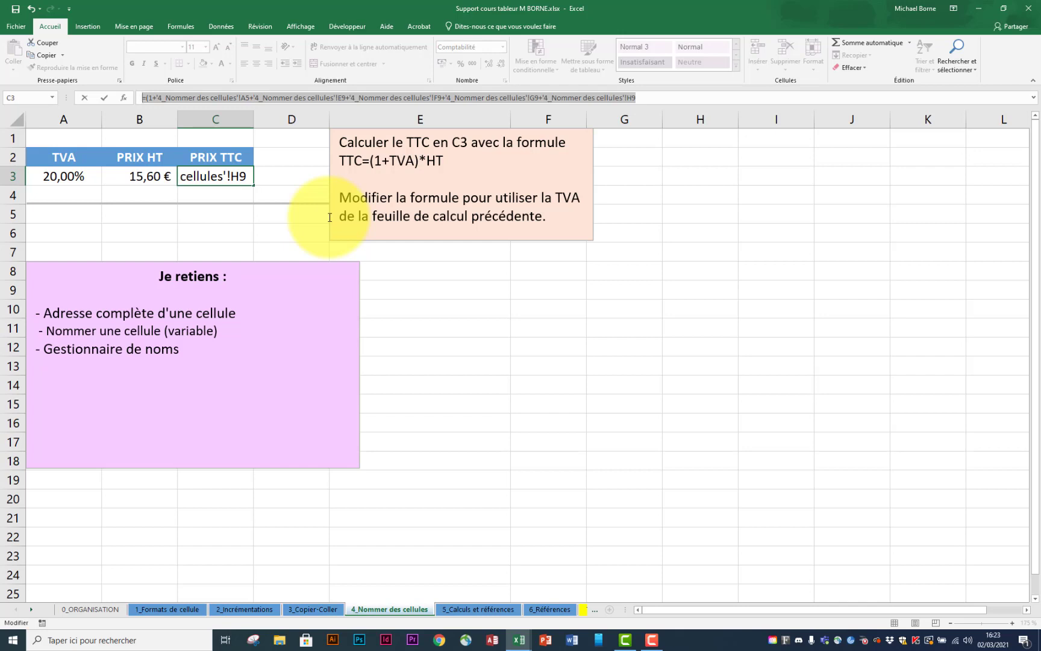
key(Escape)
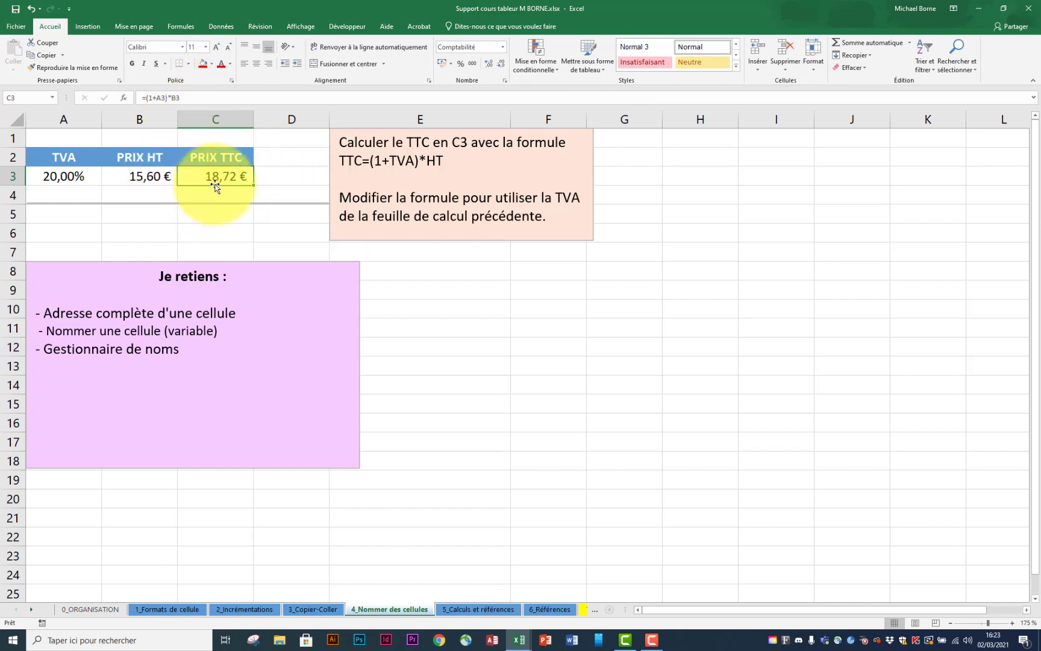
Name cell A5 on the 3_Copier-Coller sheet TVA
click(312, 609)
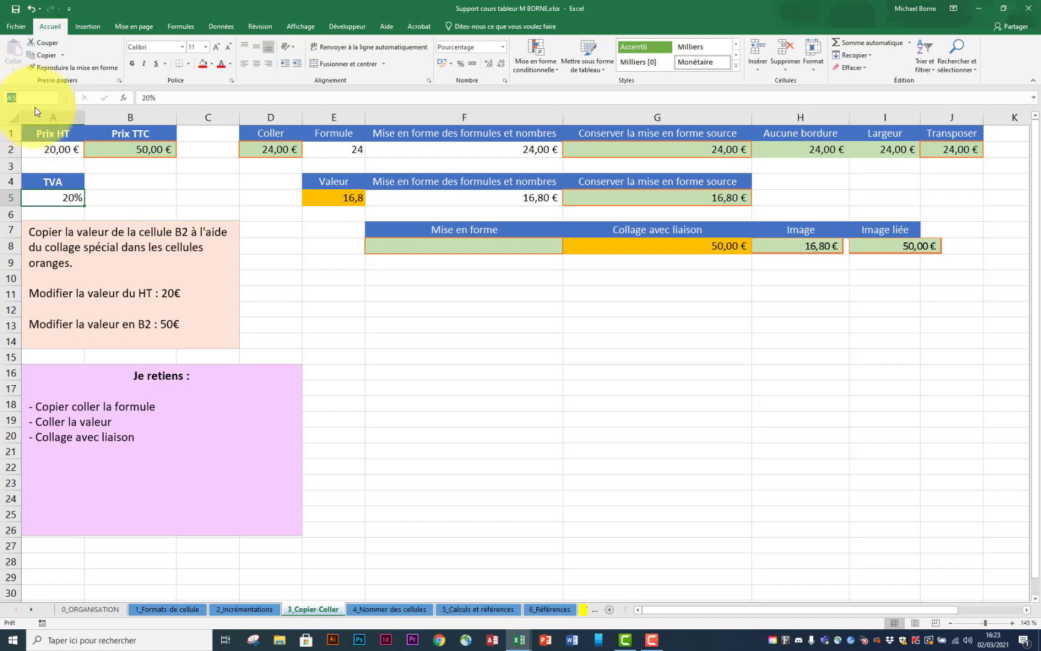
click(19, 97)
text(TVA)
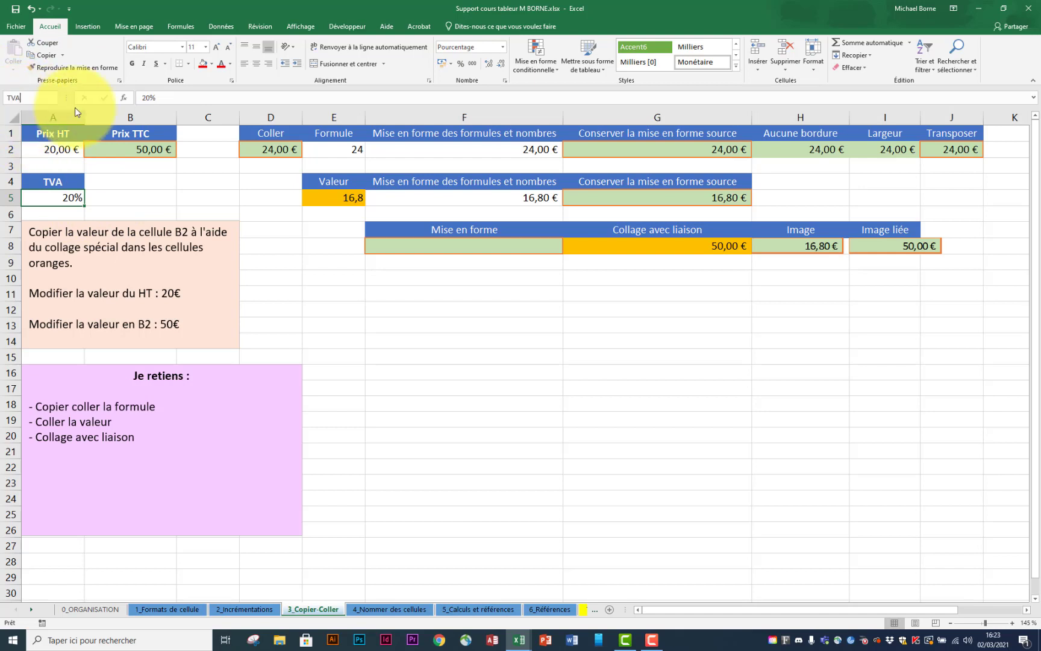
key(Return)
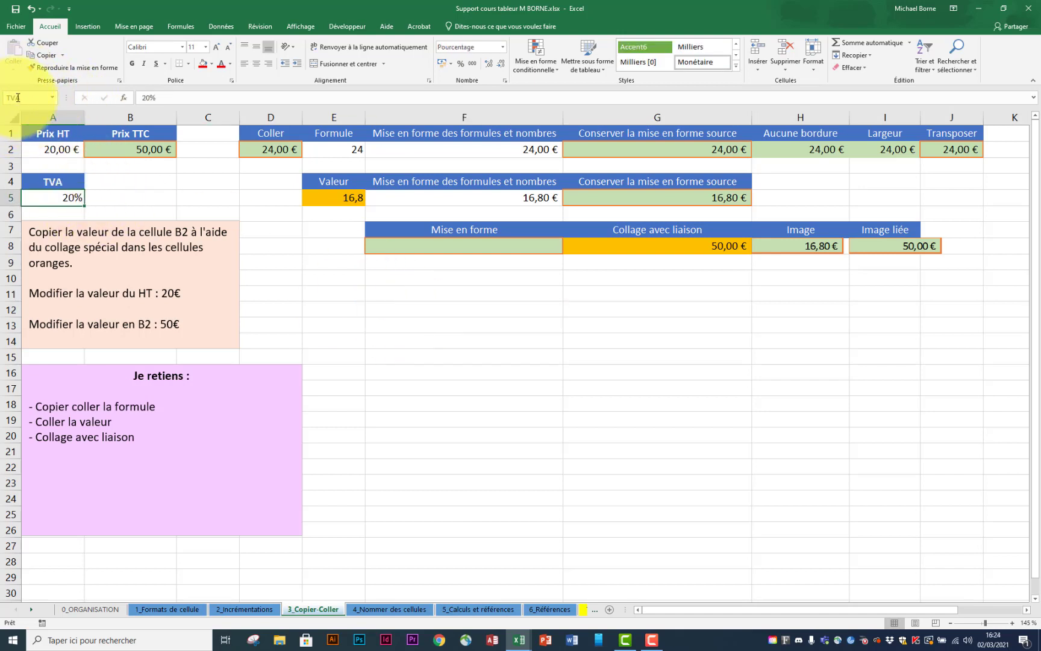
Examine the Définir un nom dialog for A5 and the workbook's names in the Gestionnaire de noms, without changing anything
click(63, 200)
right_click(64, 202)
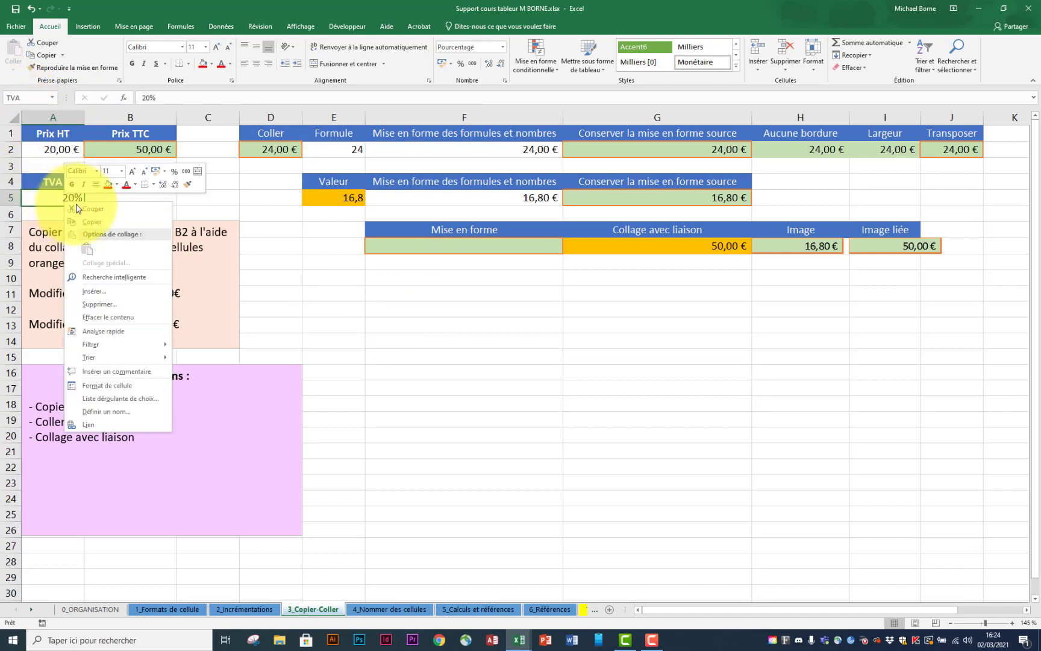
click(145, 414)
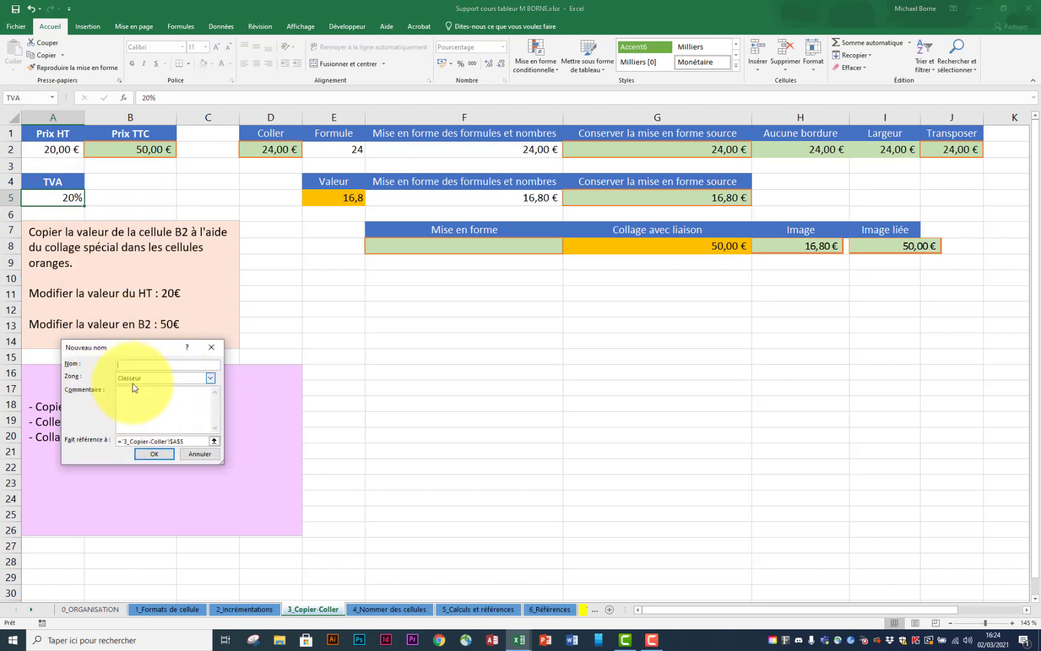
click(211, 346)
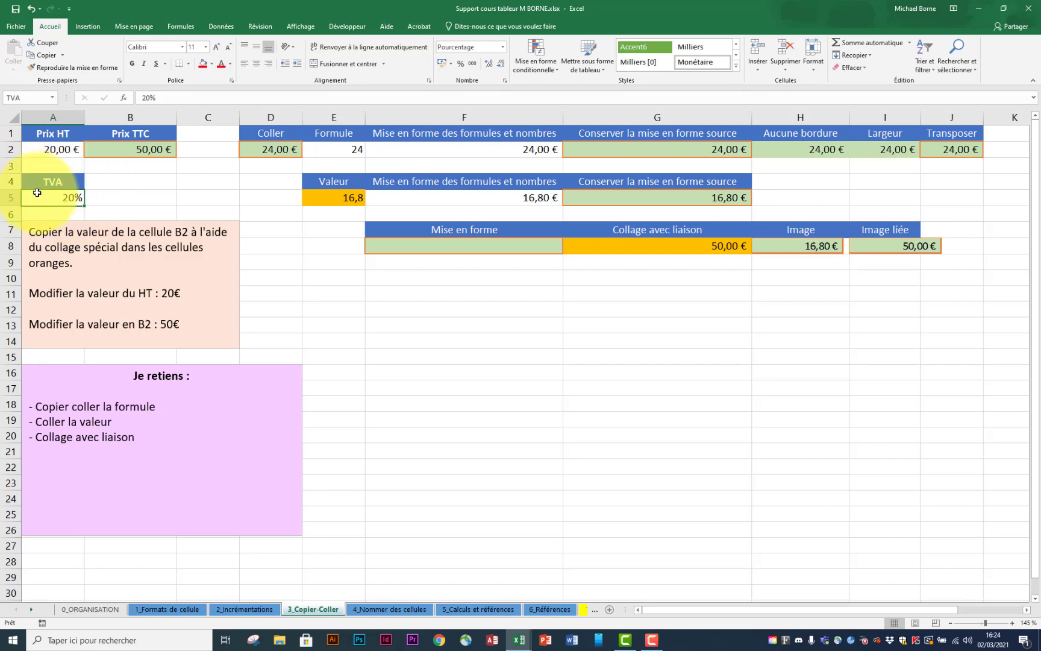
click(181, 26)
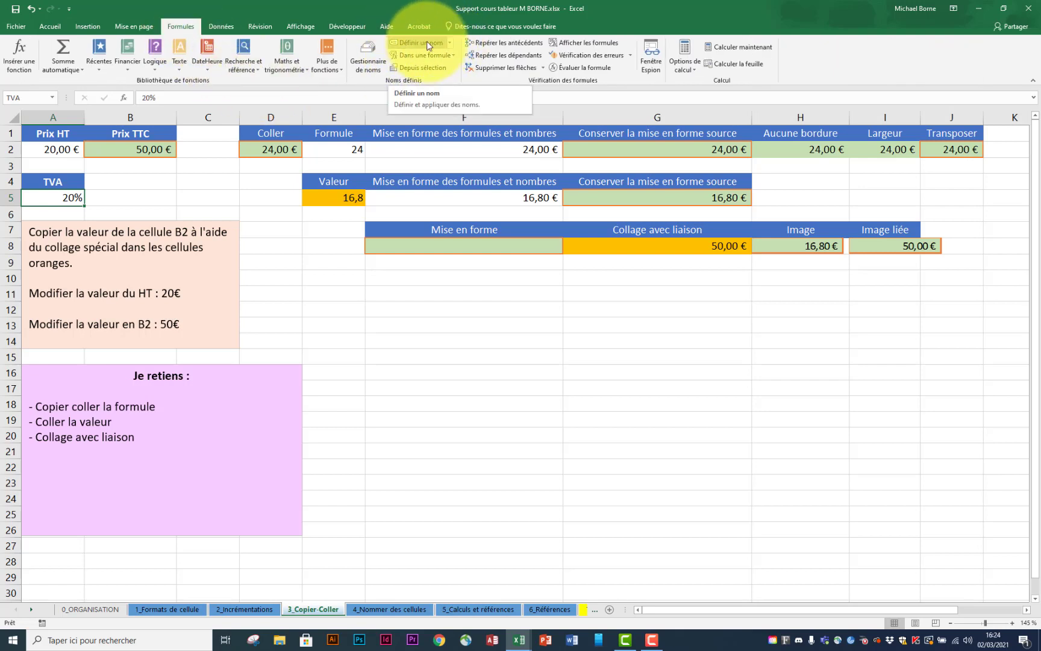
click(370, 54)
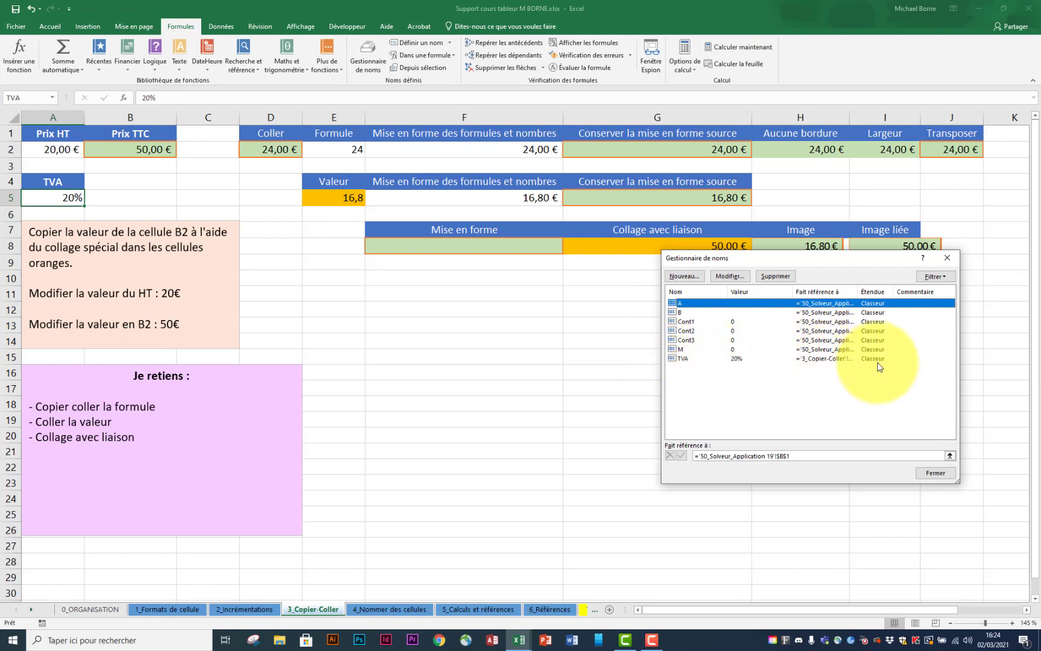
click(947, 259)
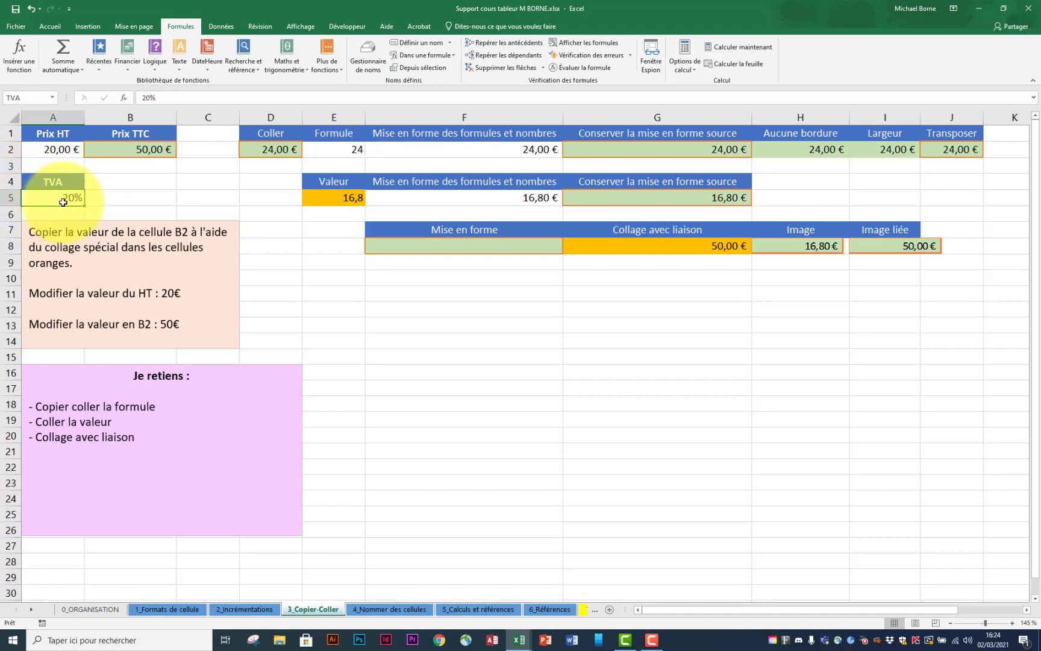
From cell C5, jump to the cell named TVA by its name, and return to C5
click(198, 197)
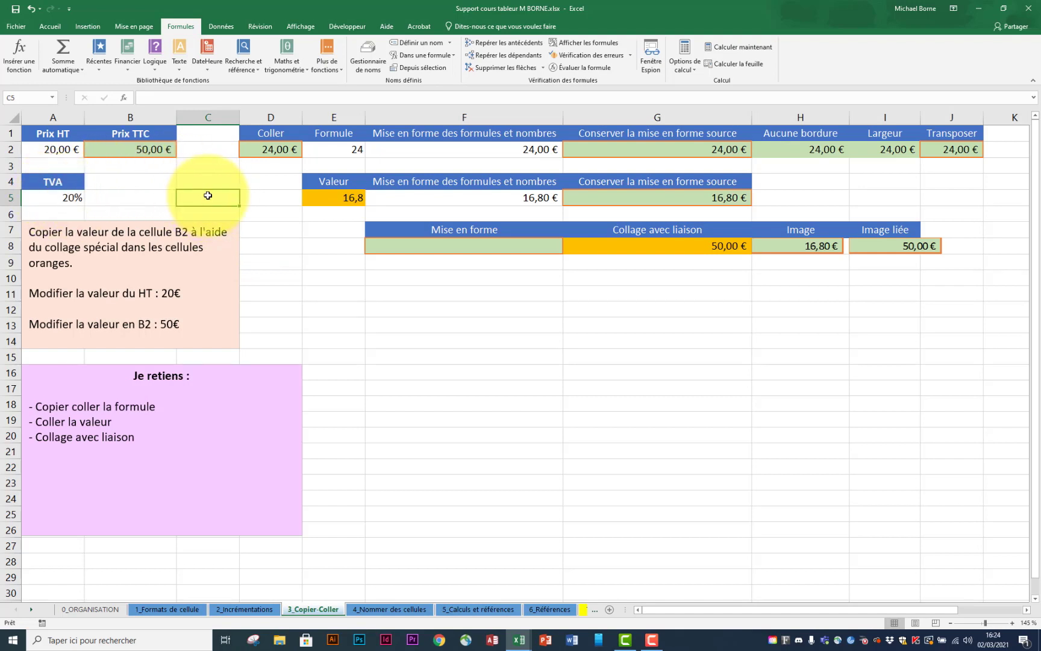
click(44, 95)
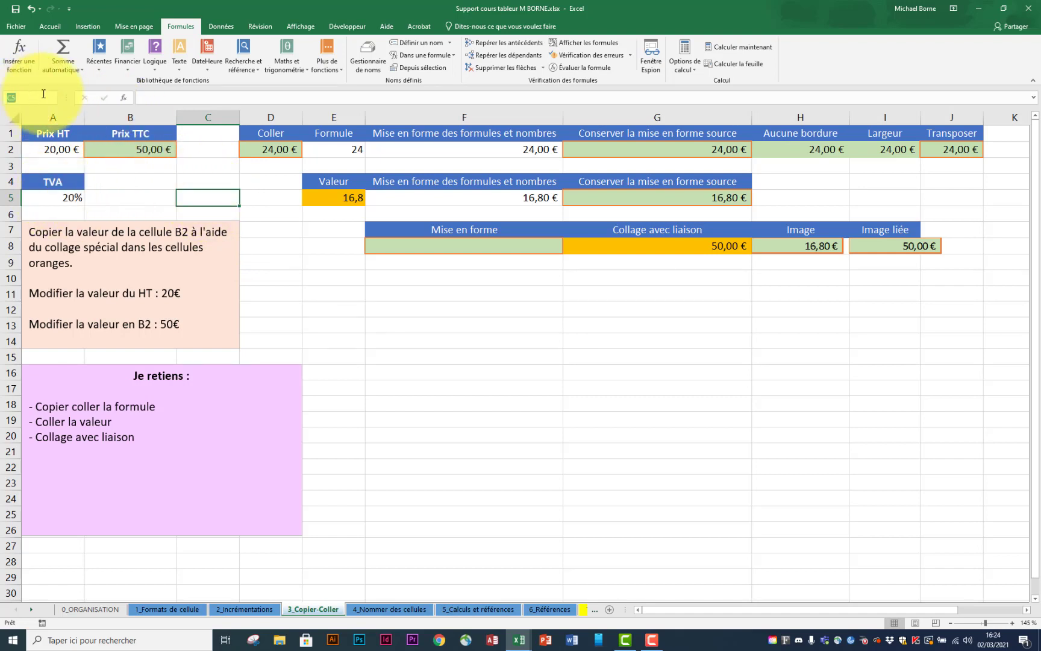
text(TV)
key(Return)
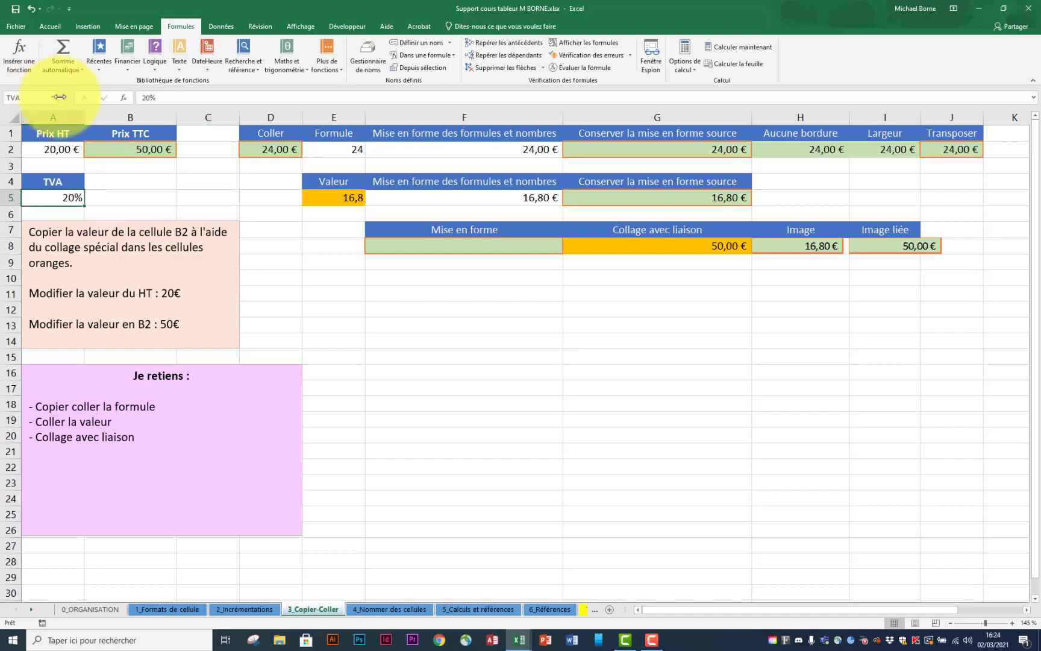
click(196, 200)
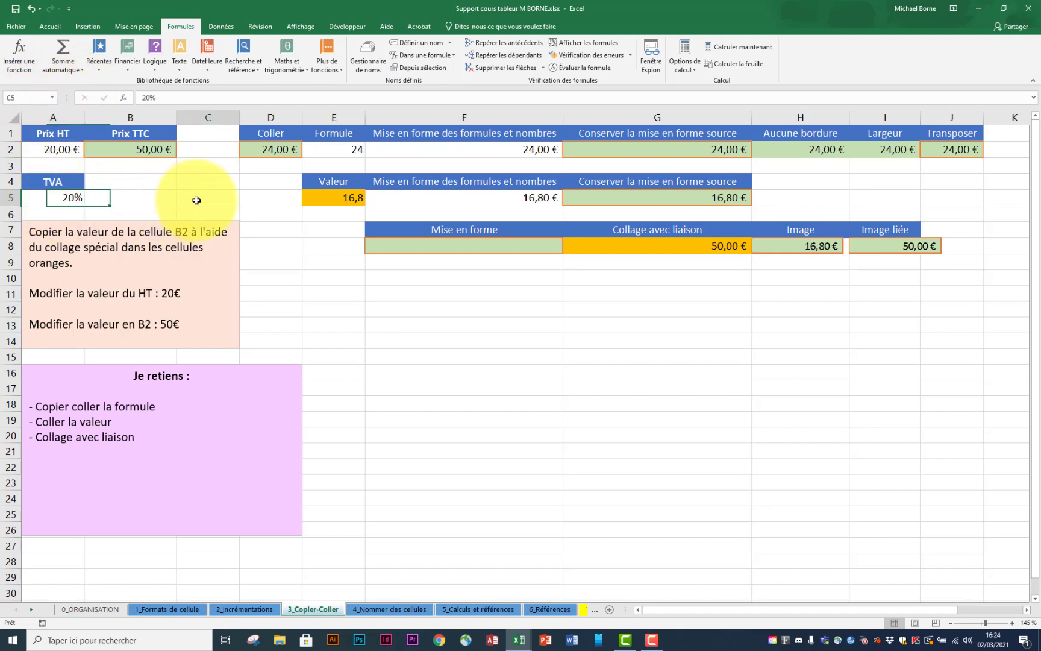
Check which cell the name TVA refers to in the Gestionnaire de noms
click(60, 200)
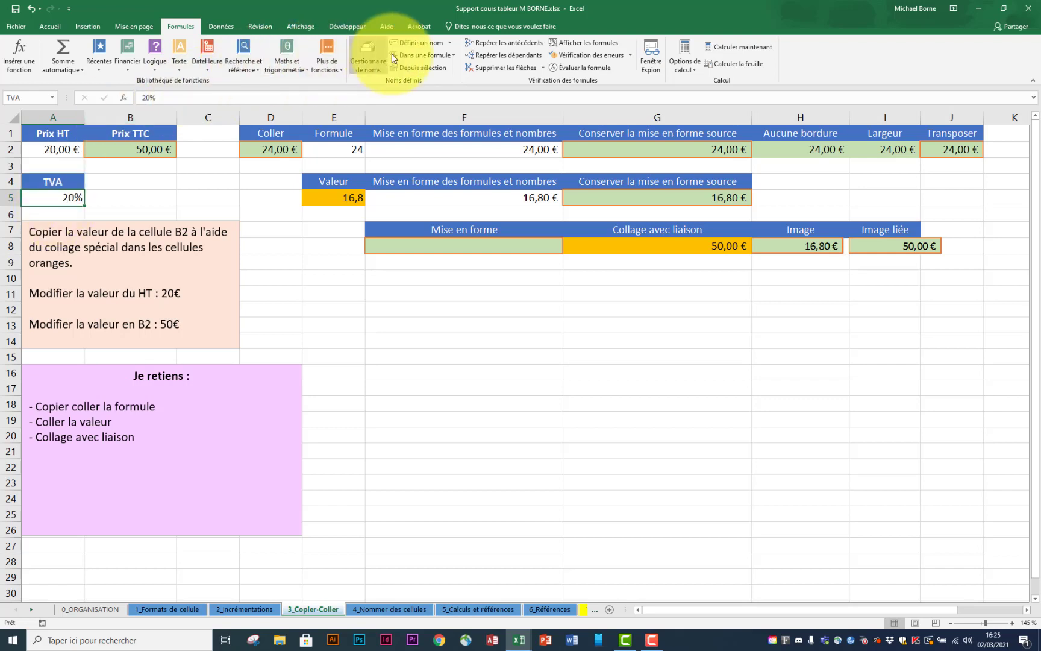
click(369, 57)
click(704, 359)
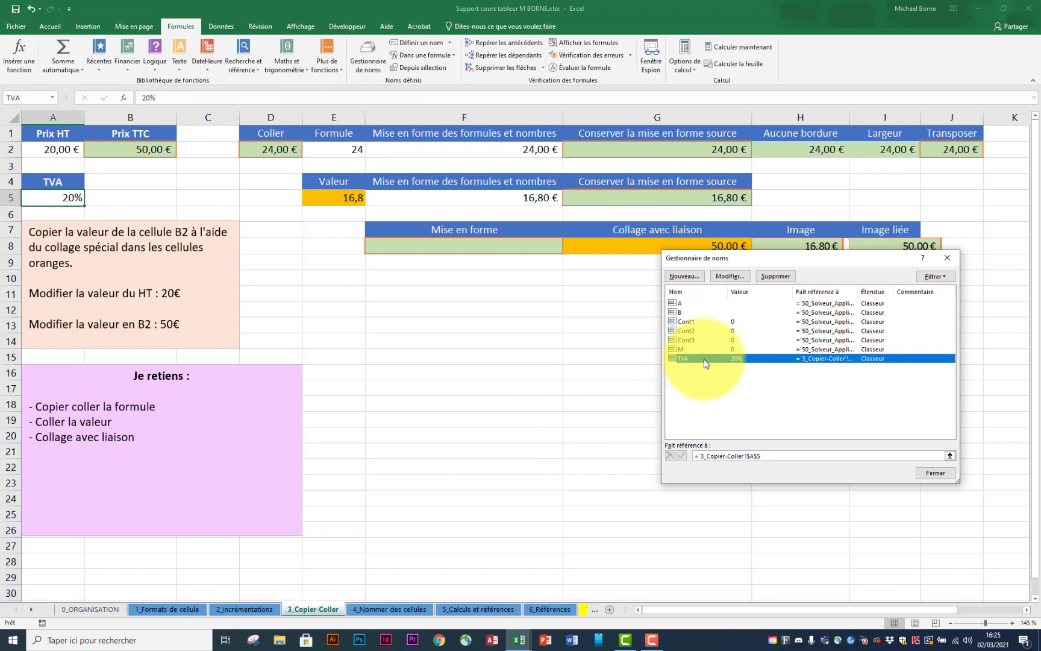
click(948, 258)
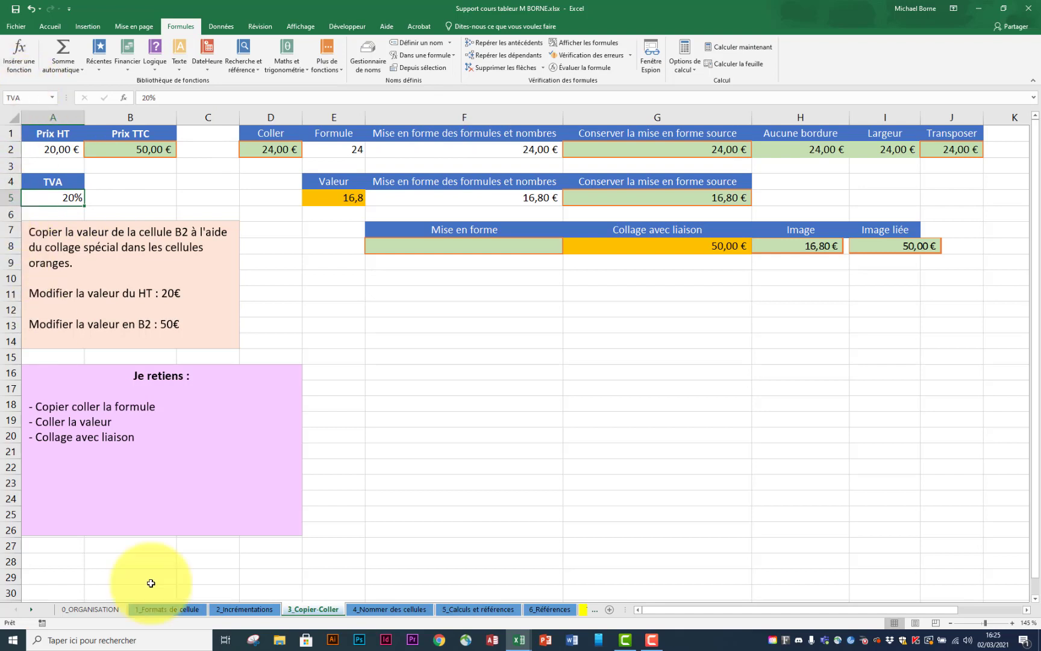
On the 4_Nommer des cellules sheet, change C3's formula to =(1+TVA)*B3 using the named cell
click(390, 609)
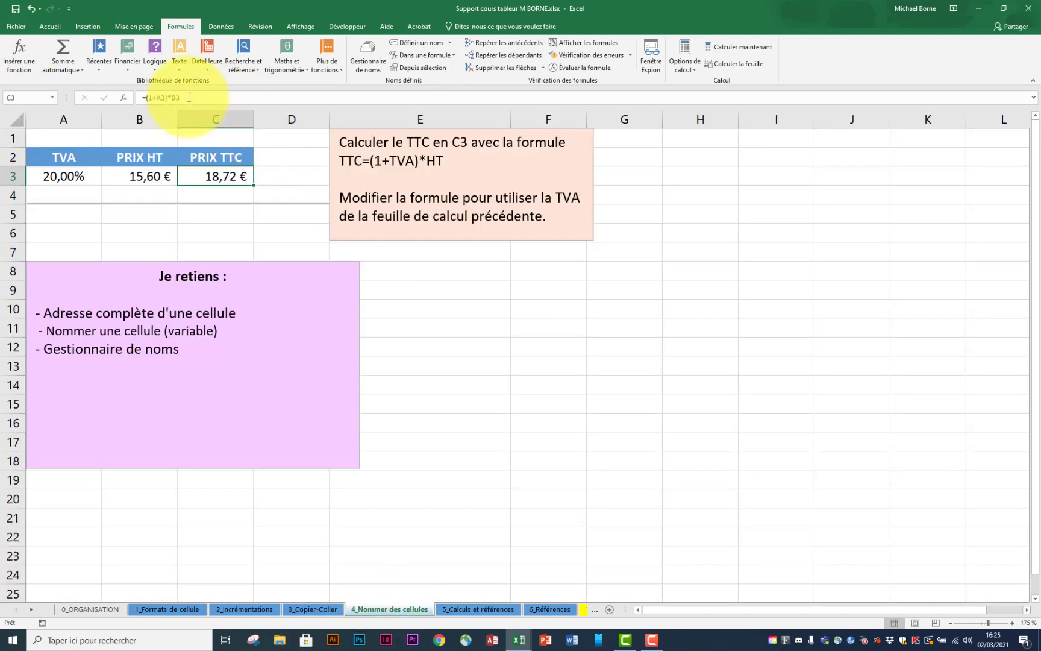
click(177, 98)
drag(177, 97, 156, 97)
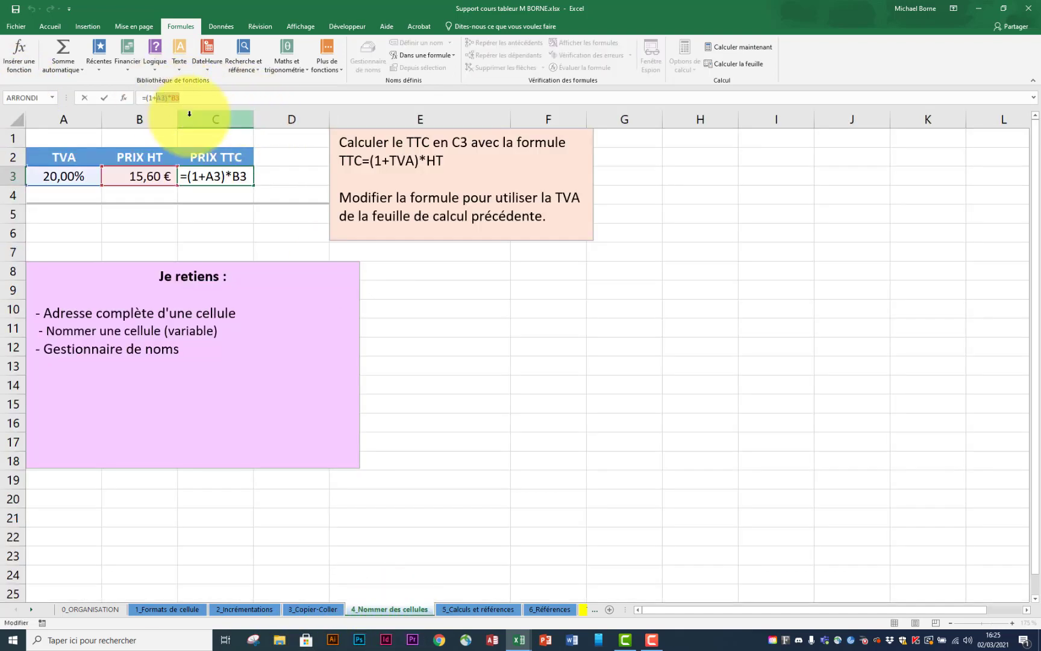
text(tv)
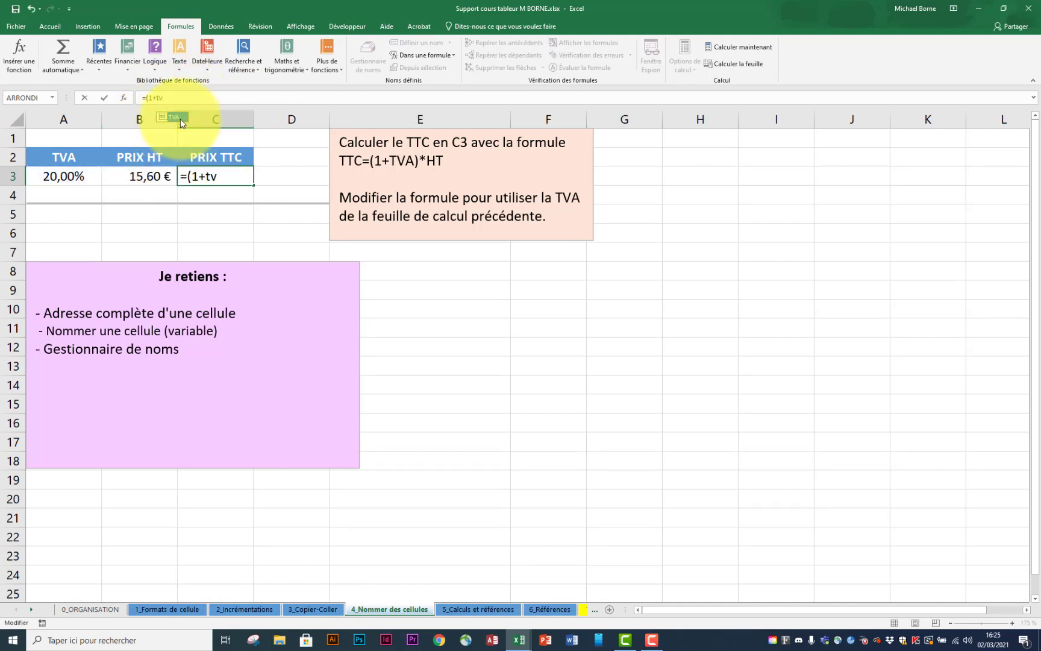
double_click(181, 123)
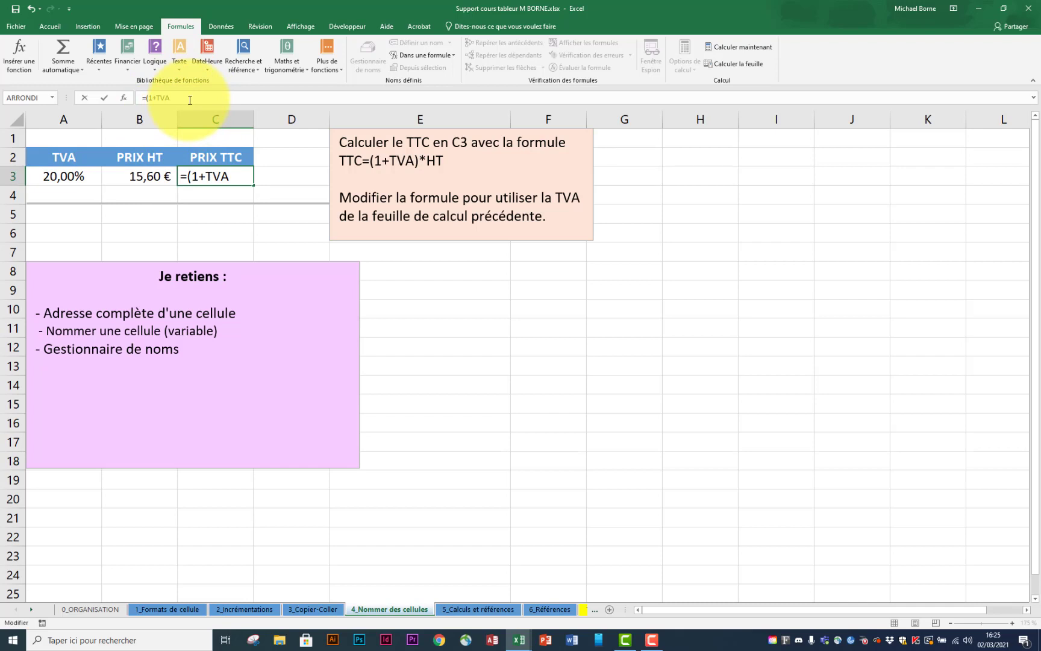
text()*)
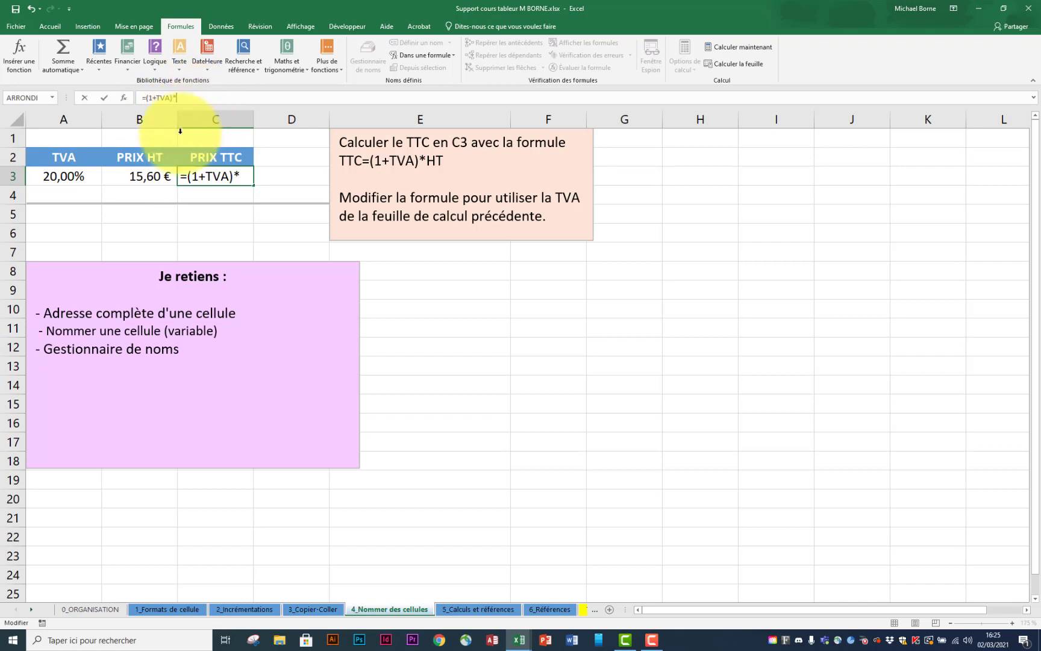
click(142, 176)
key(Return)
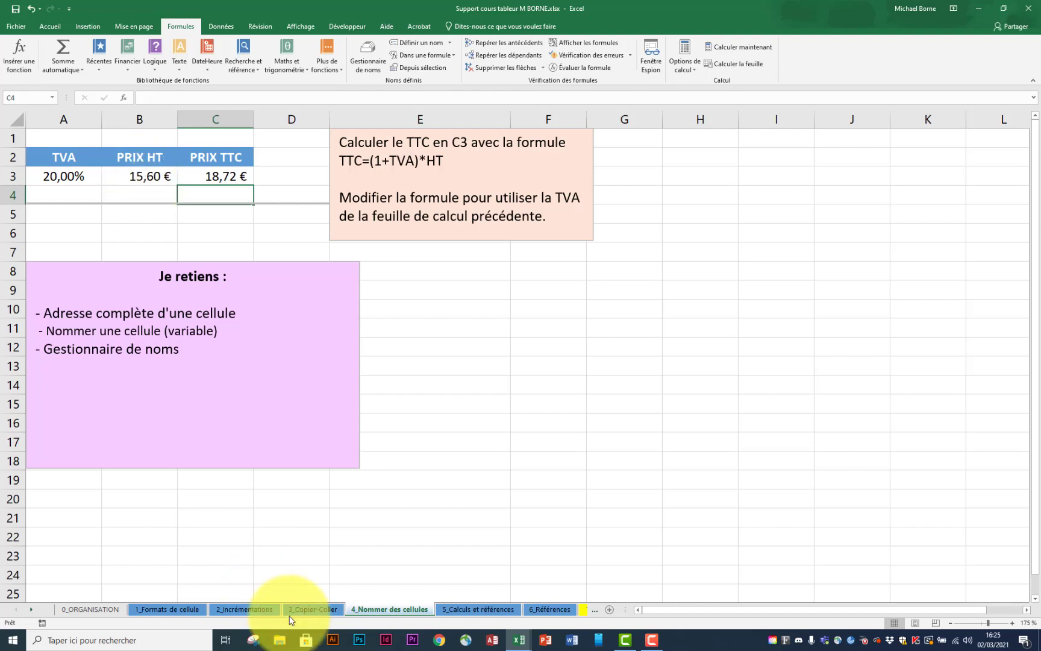
On the 5_Calculs et références sheet, move the "Je retiens" text box so it aligns directly below the instructions box
click(471, 609)
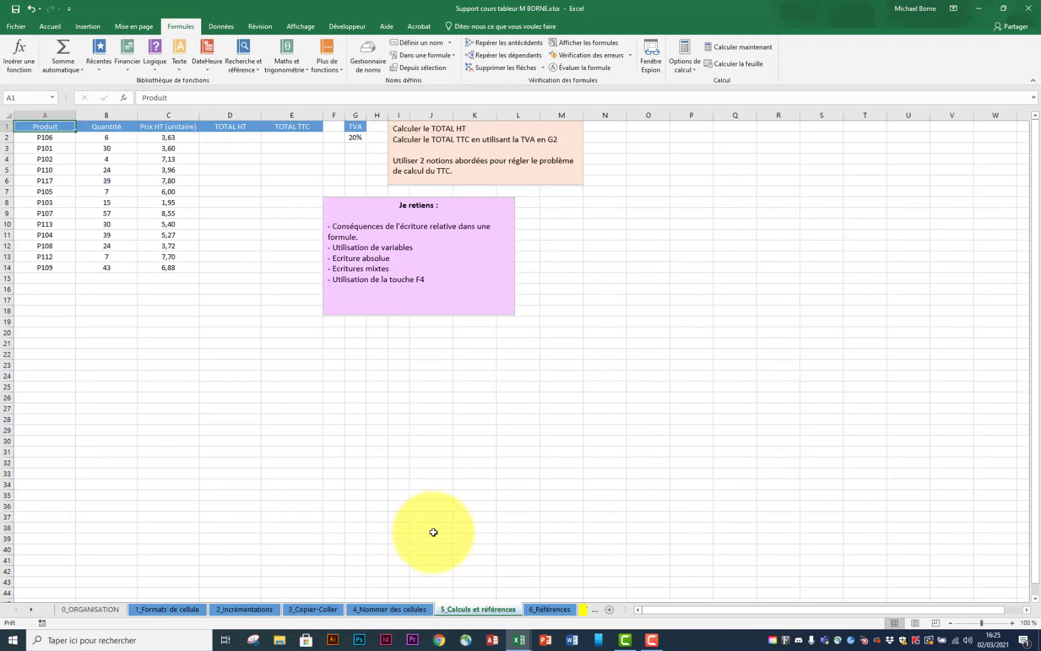
scroll(430, 534, up, 4)
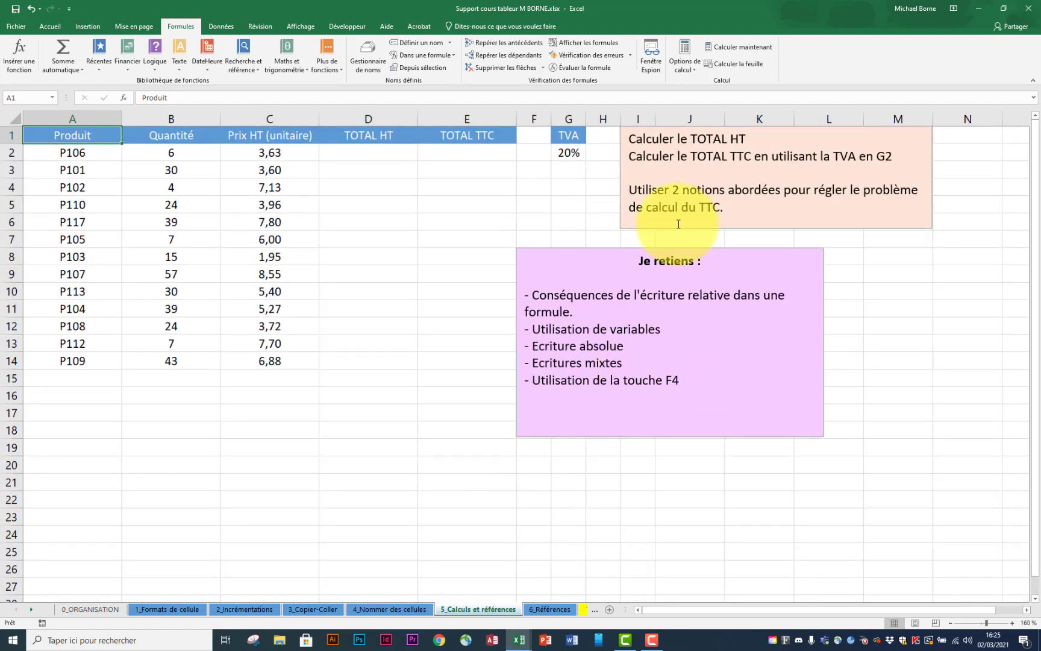
click(677, 252)
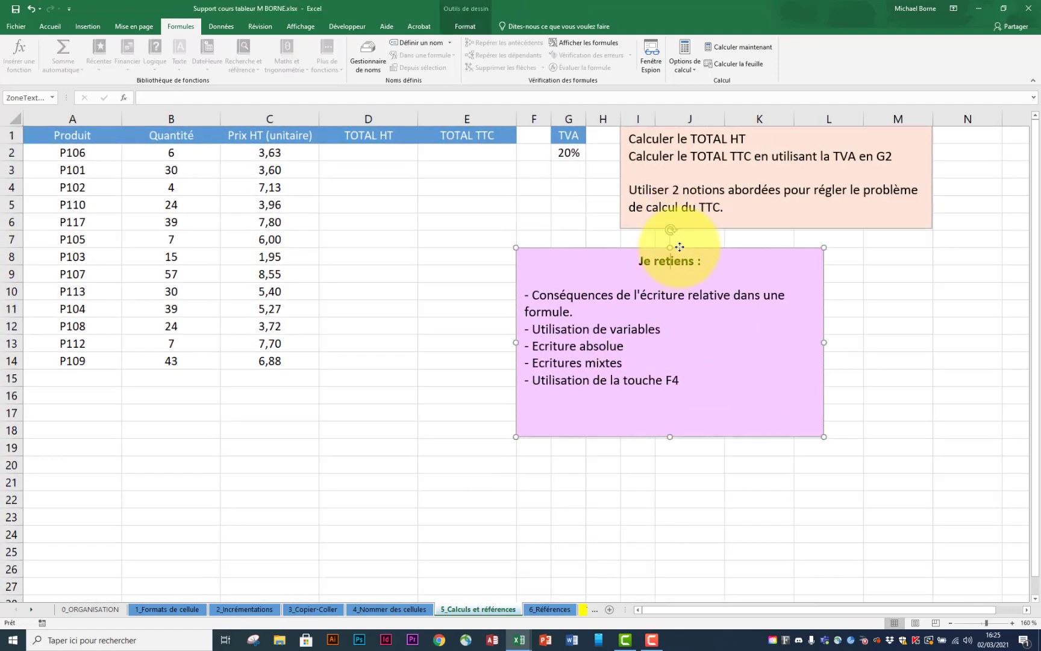
mouse_move(678, 239)
mouse_down()
mouse_move(797, 247)
mouse_move(784, 246)
mouse_up()
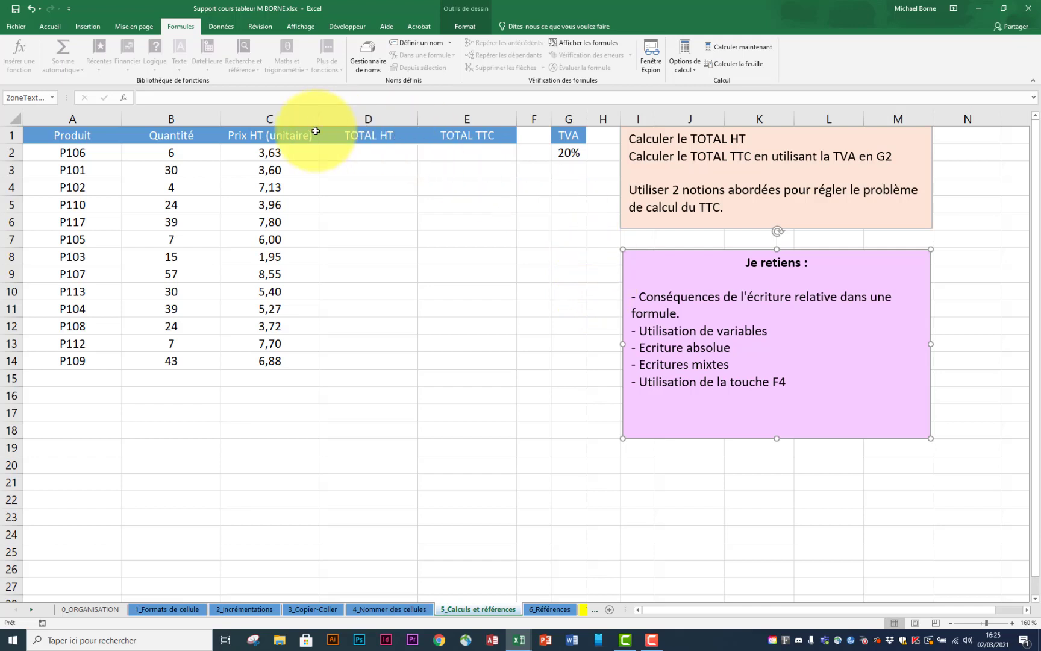
Calculate TOTAL HT in D2 with =B2*C2, and fill the formula down to D14
click(362, 156)
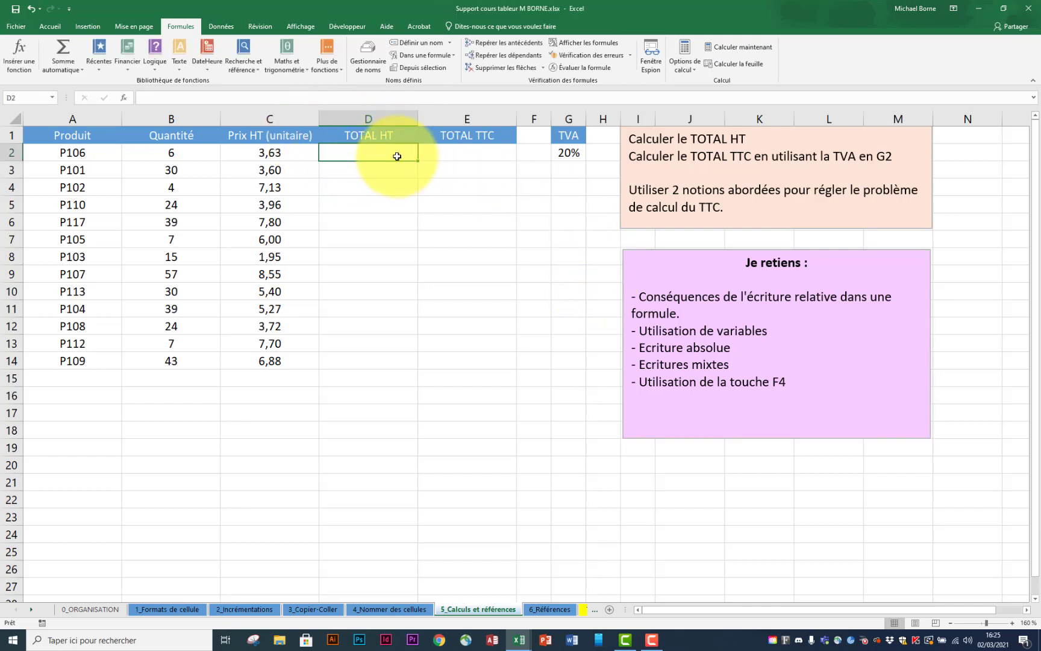
click(194, 154)
click(263, 155)
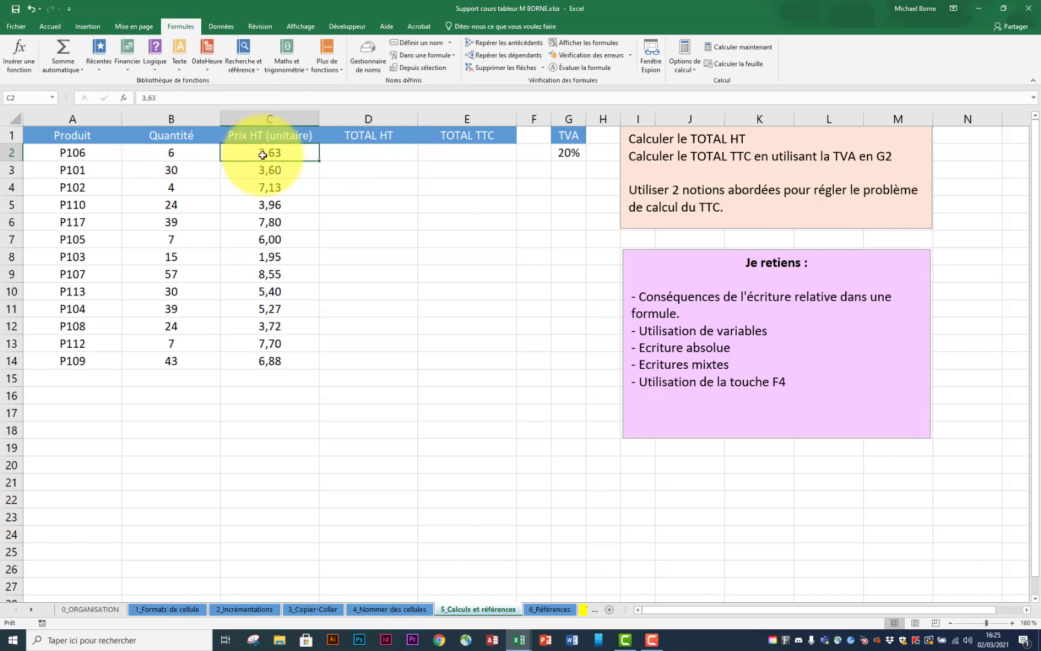
click(377, 155)
text(=)
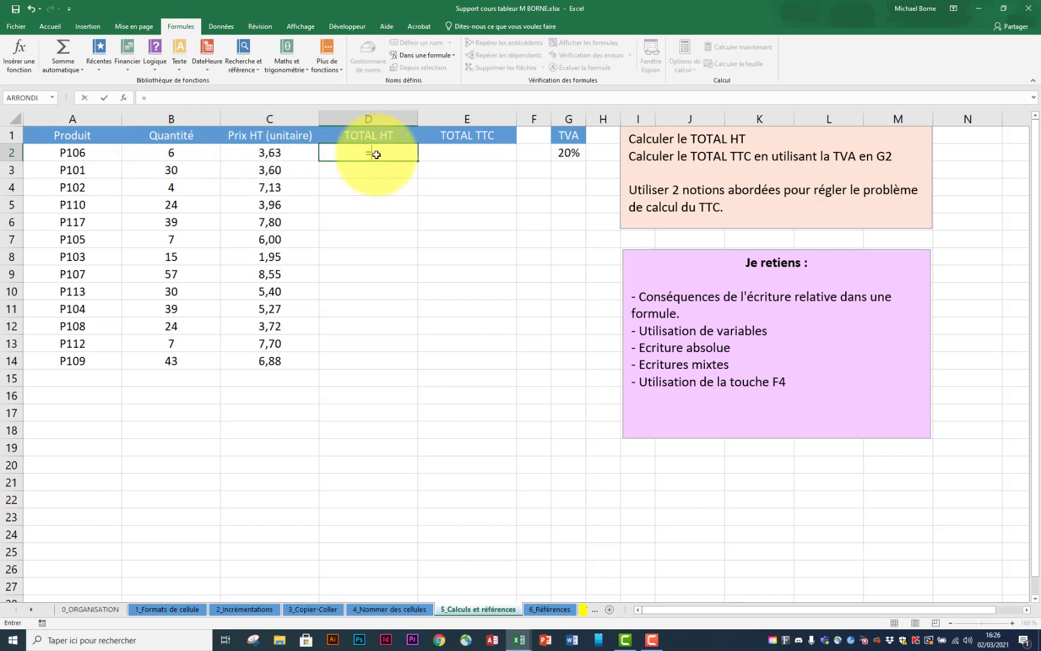
click(202, 154)
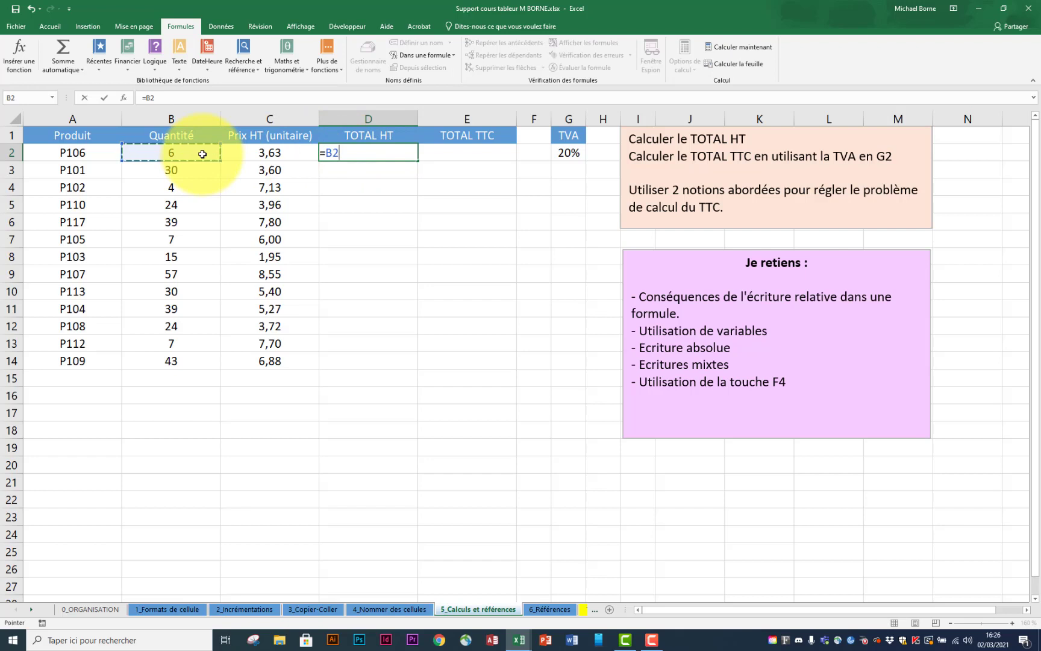
text(*)
click(253, 153)
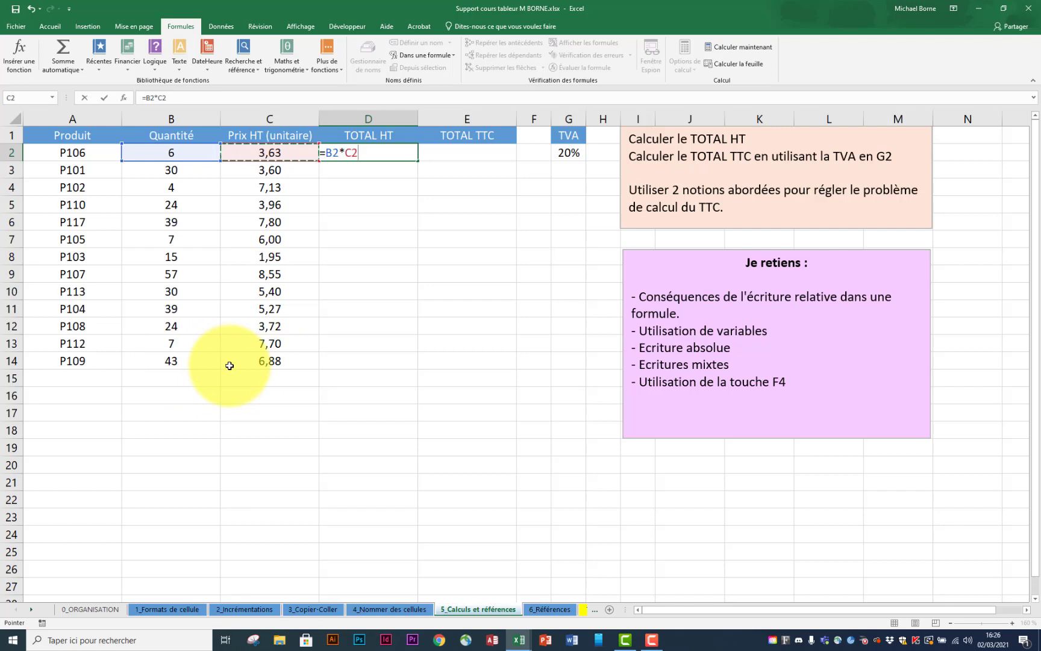
key(Return)
click(396, 158)
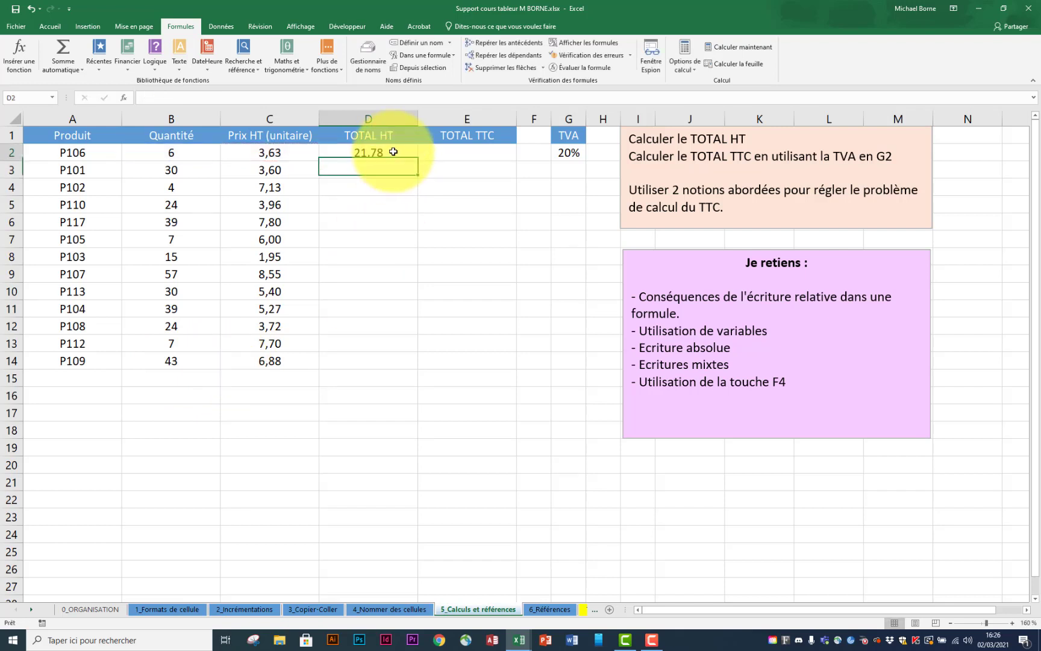
drag(414, 159, 408, 373)
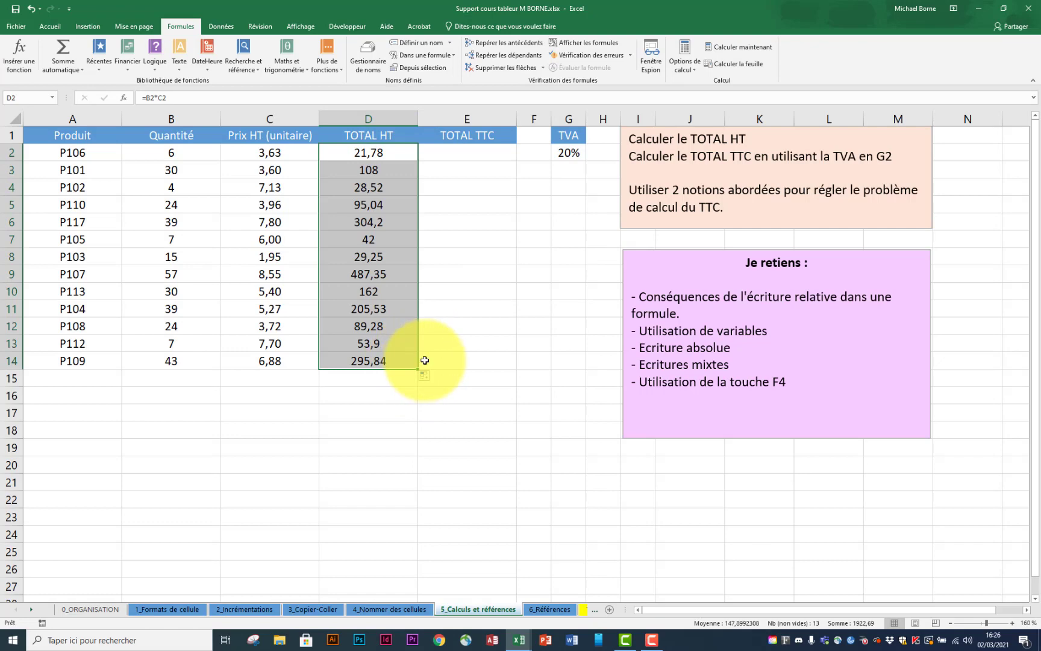
Calculate TOTAL TTC in E2 with =(1+G2)*D2, and fill the formula down to E14
click(474, 155)
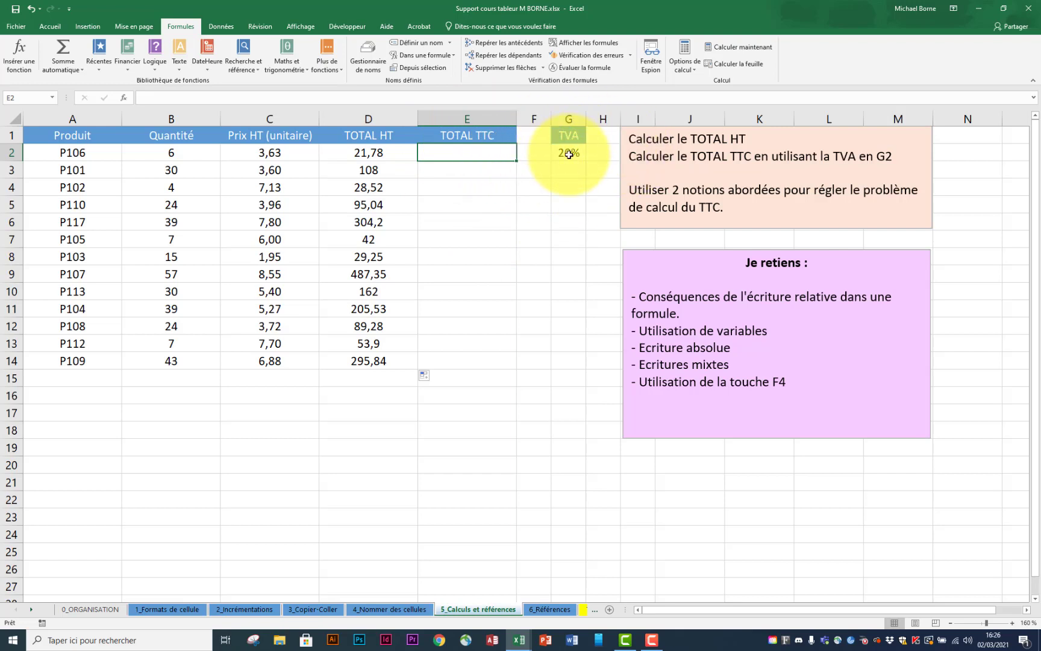
text(=)
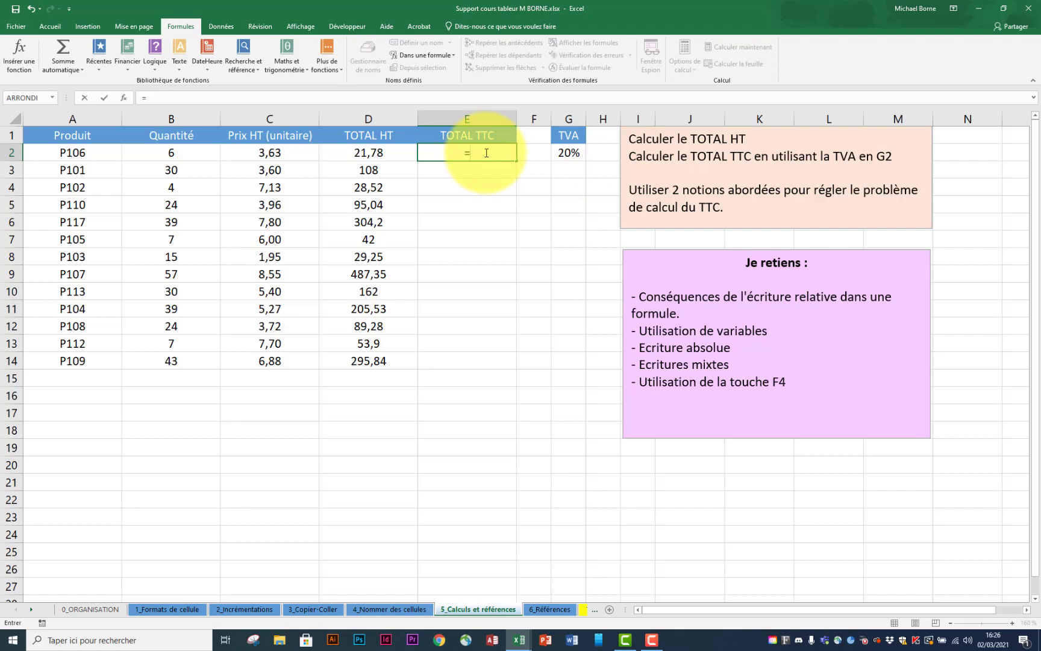
text((1+)
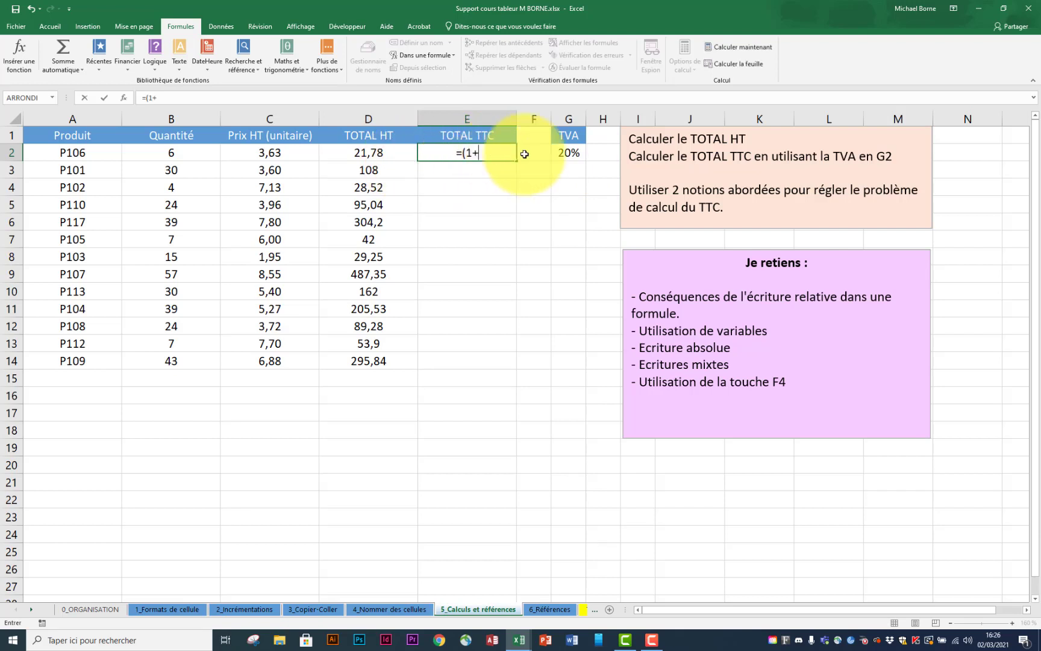
click(564, 157)
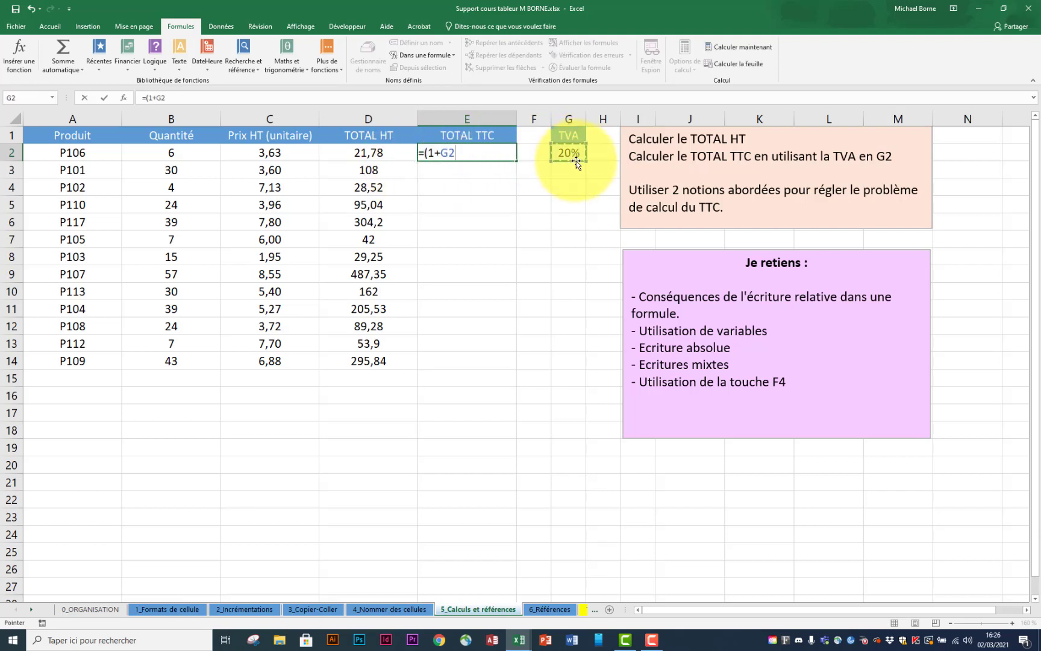
text()*)
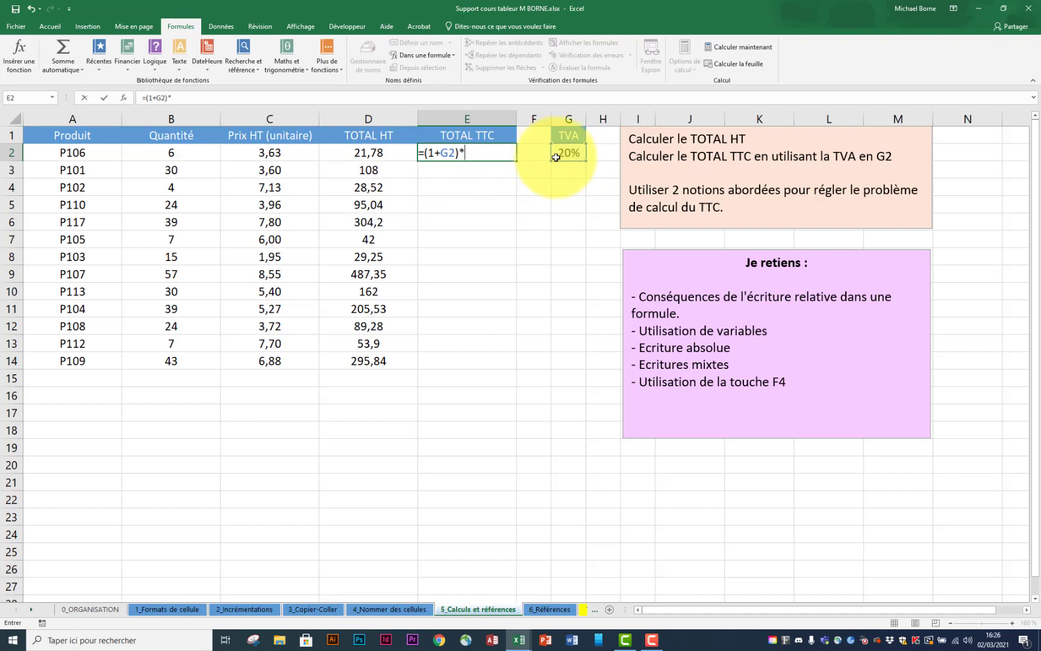
click(387, 153)
key(Return)
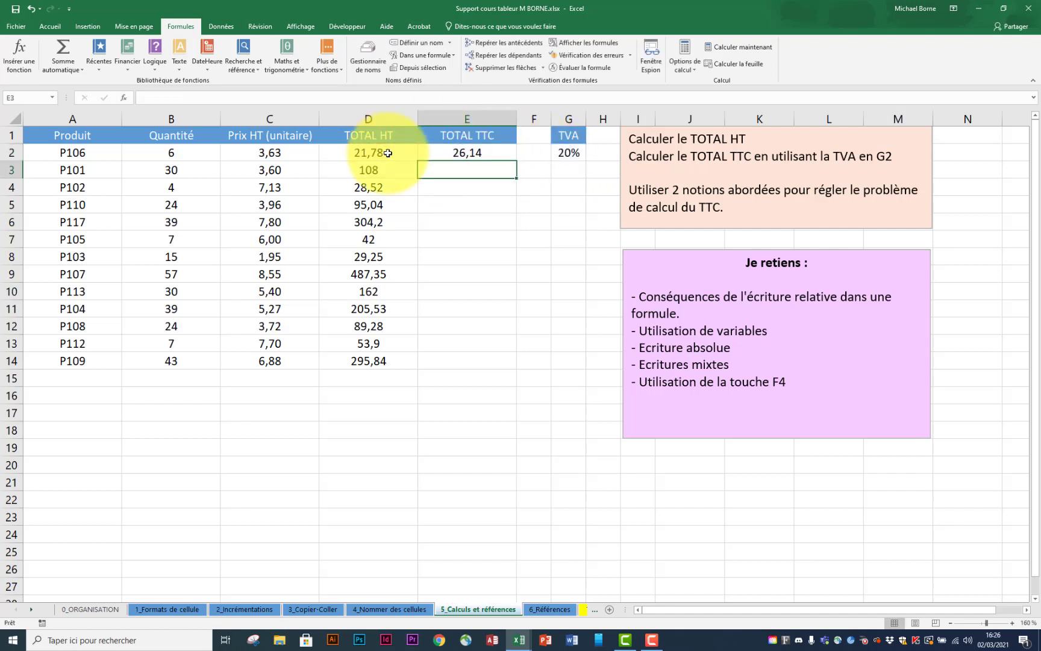
click(489, 151)
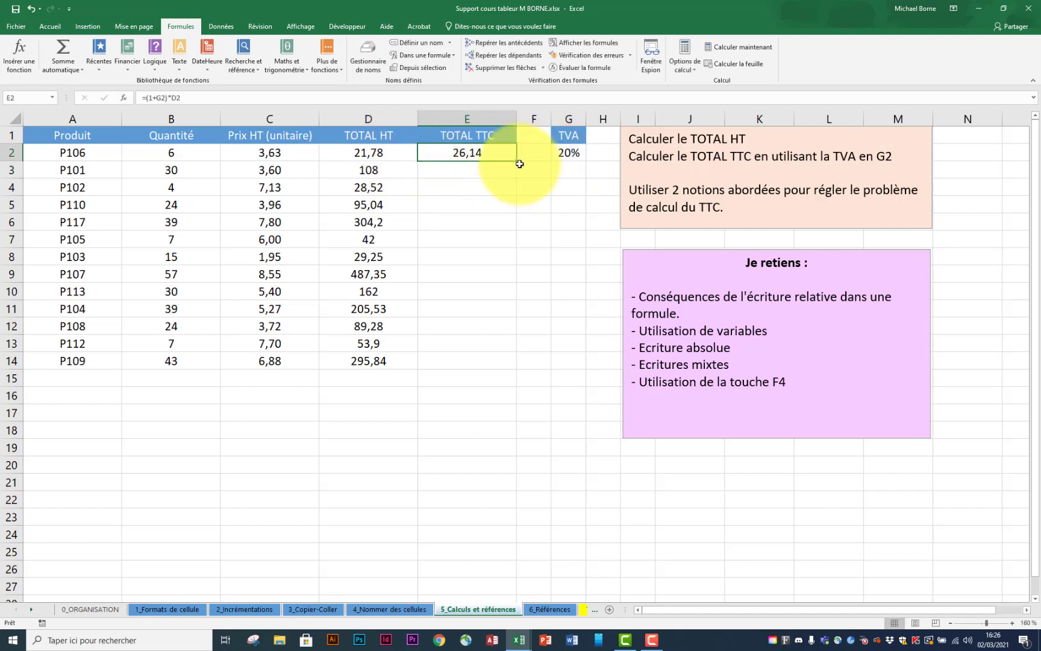
drag(516, 161, 511, 357)
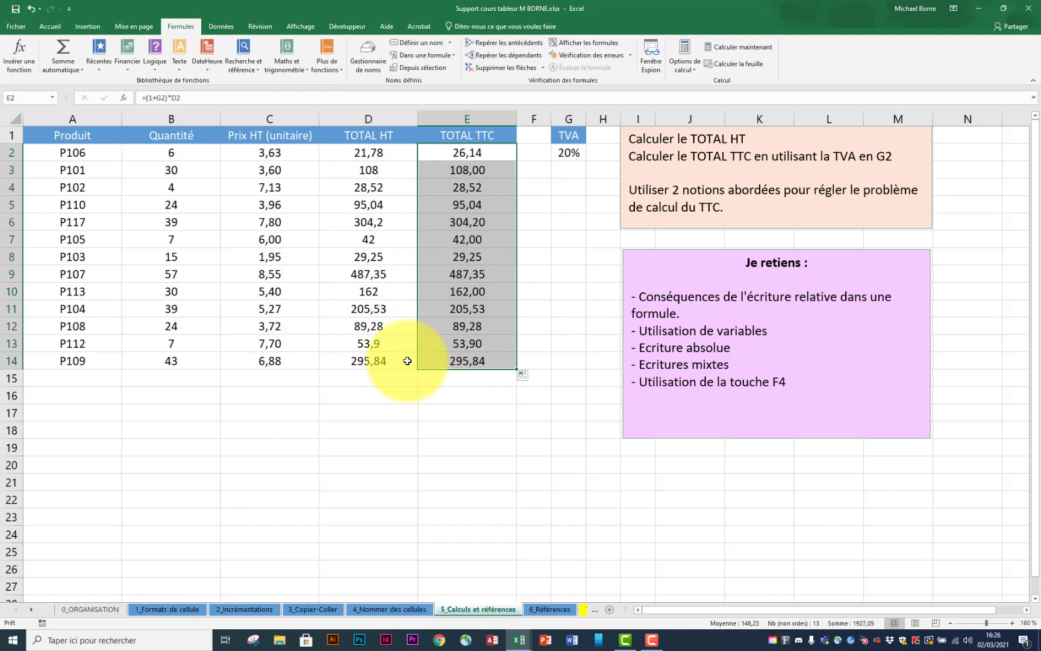
Check the references in E10's formula, then try filling the TVA rate from G2 down to G14 and undo the fill
double_click(465, 292)
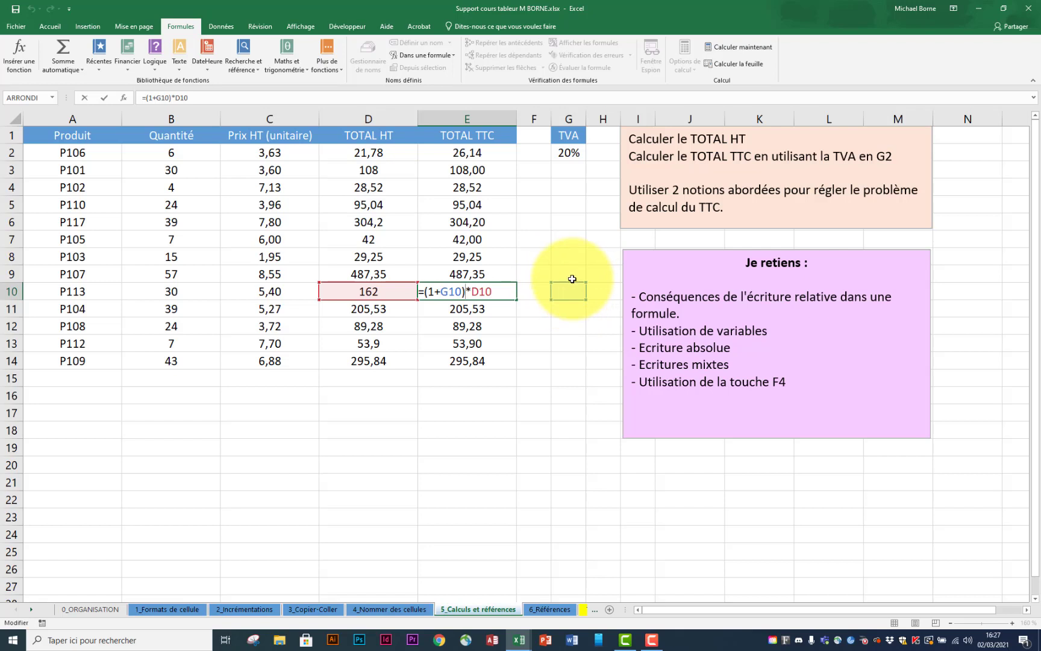
click(583, 158)
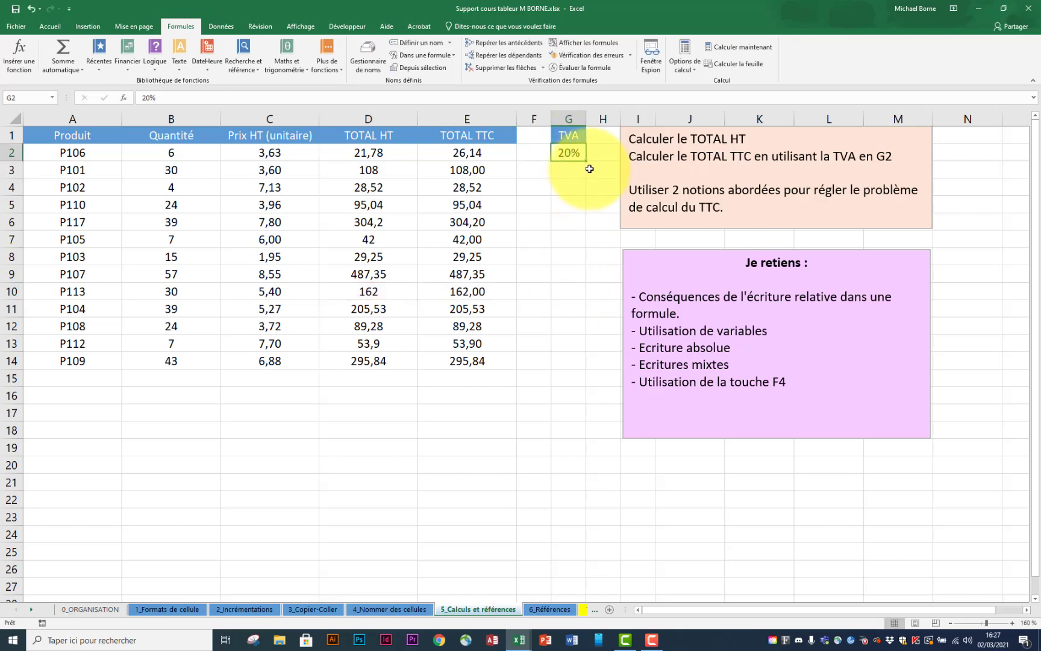
drag(587, 160, 593, 372)
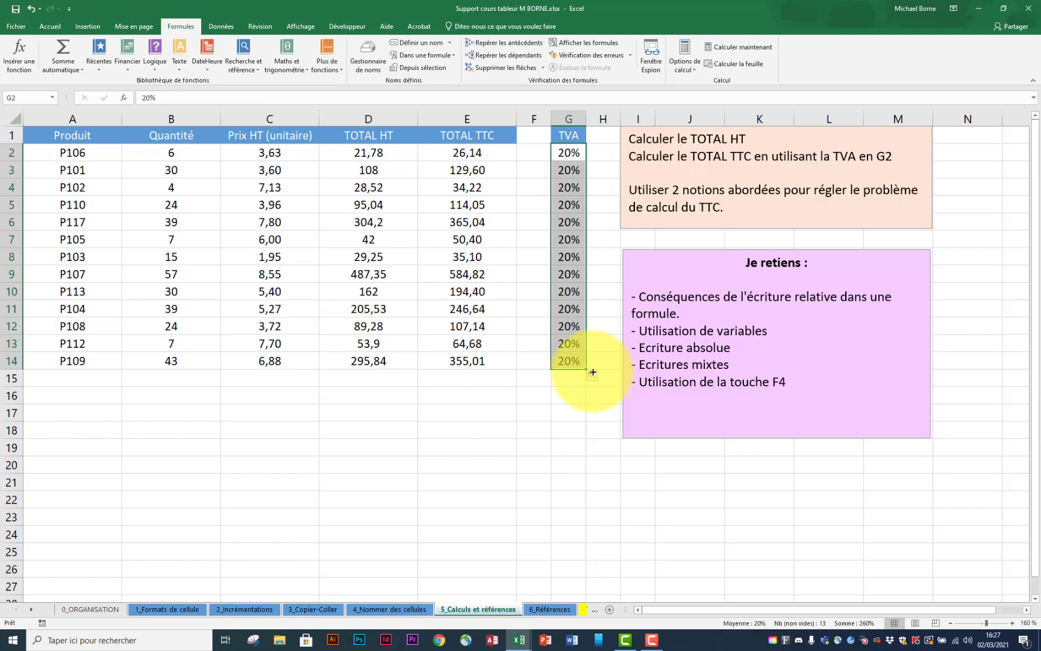
key(ctrl+z)
Try =(1+TVA)*D2 in E2 using the named cell, filled down to E14, and undo both the fill and the formula change
drag(565, 144, 490, 154)
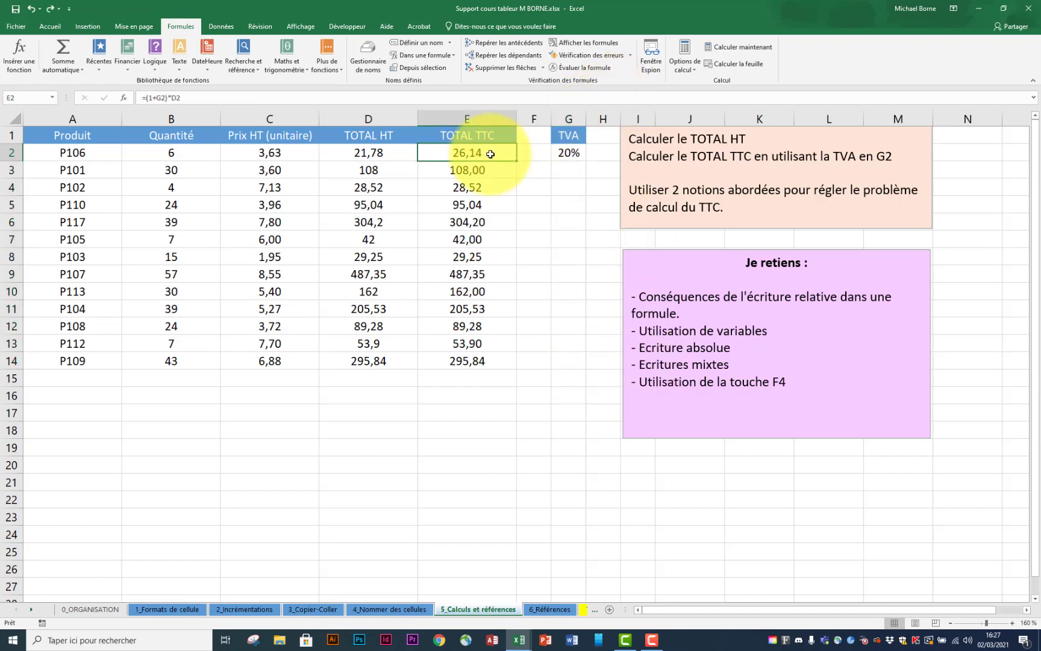
double_click(491, 154)
click(456, 153)
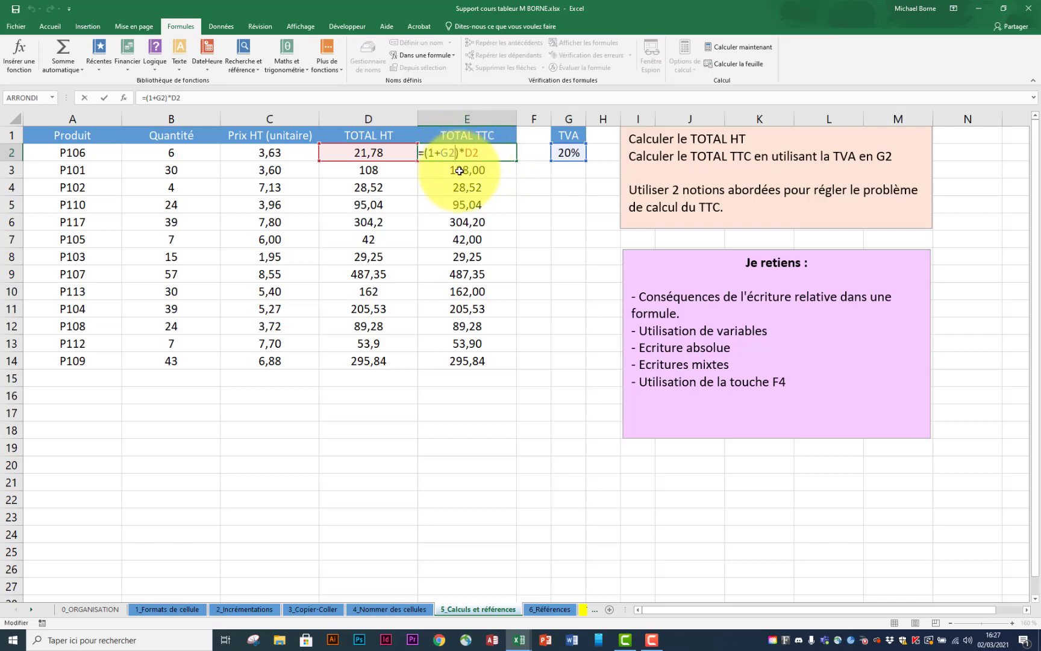
key(BackSpace)
key(BackSpace)
text(TVA)
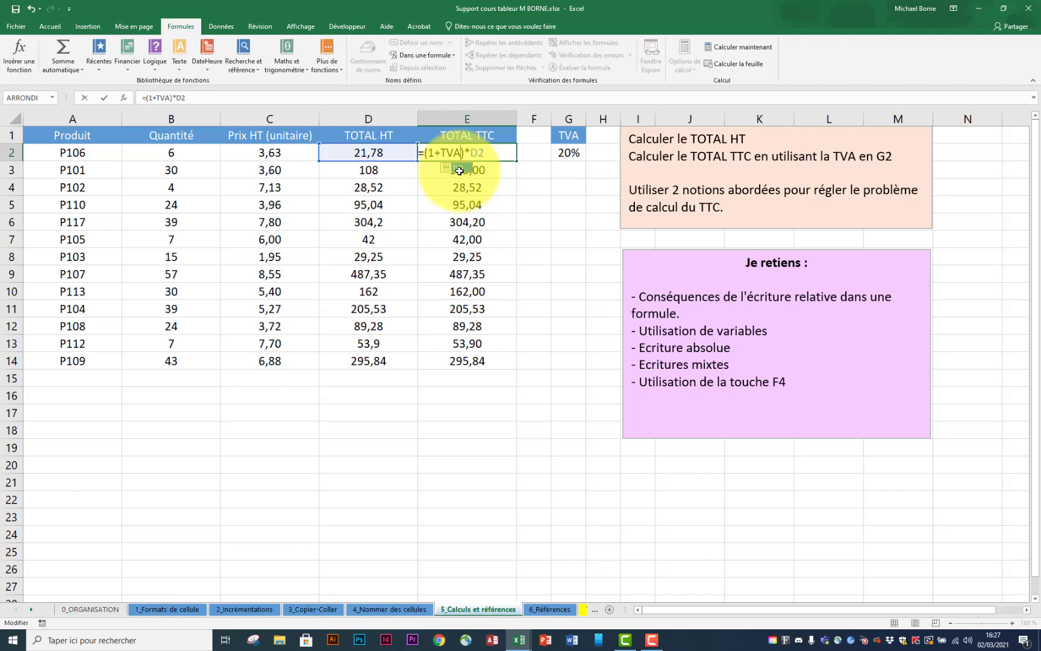
key(ctrl+Return)
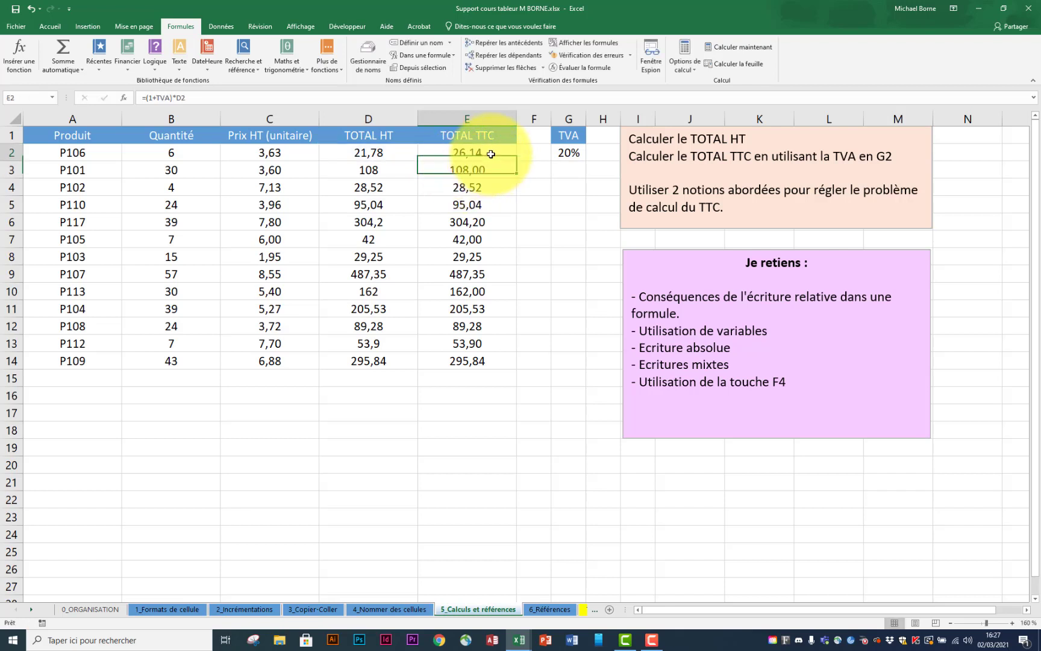
drag(516, 163, 509, 364)
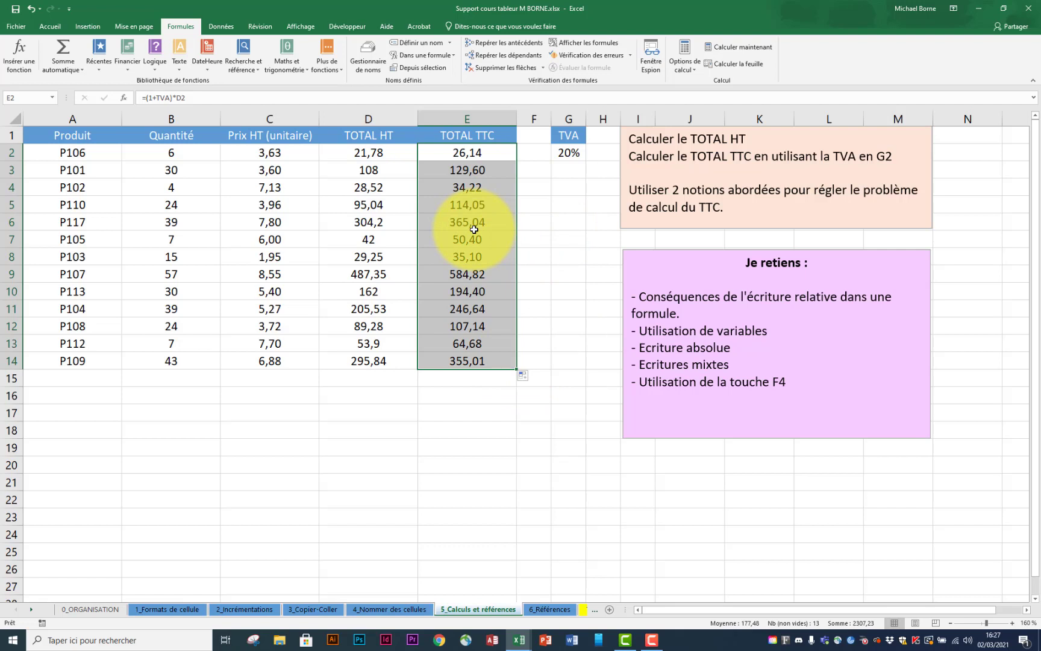
key(ctrl+z)
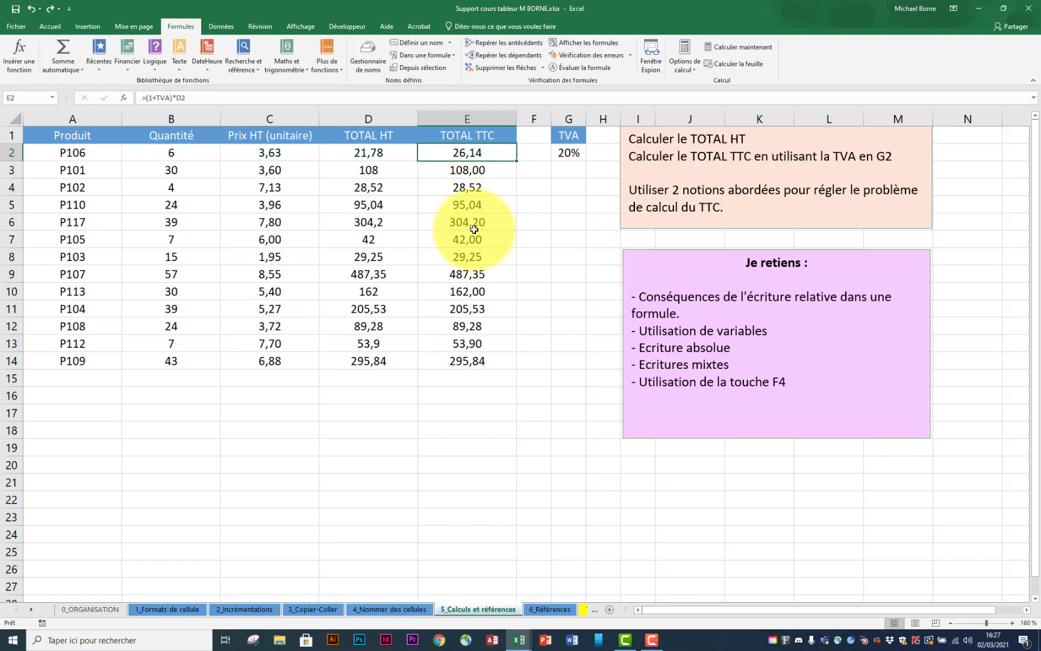
key(ctrl+z)
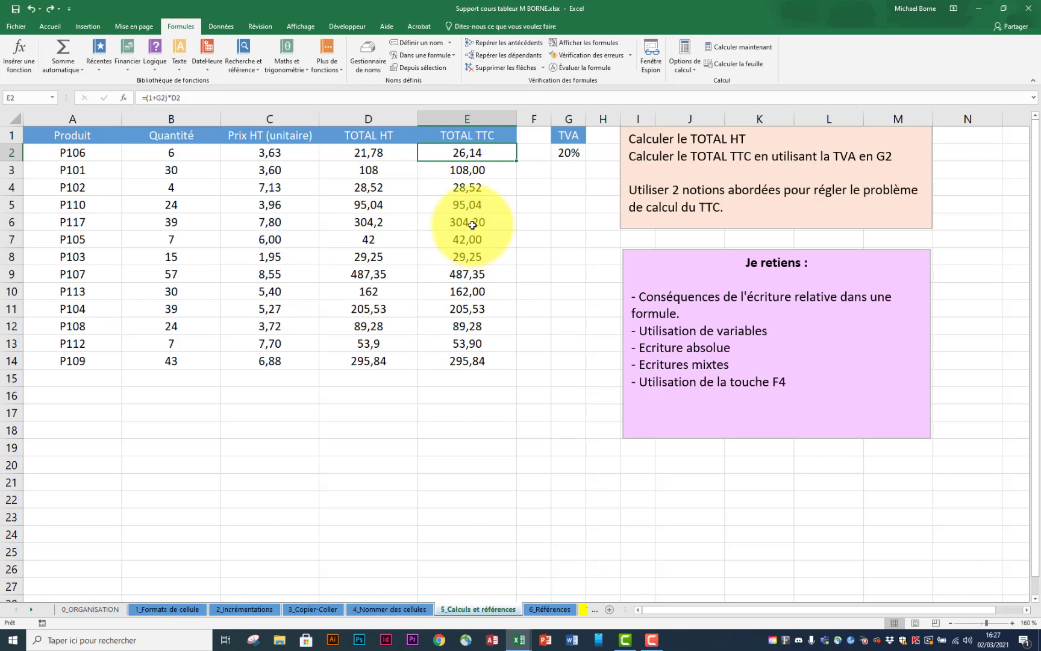
Make the TVA reference in E2 absolute so the formula is =(1+$G$2)*D2, and fill it down to E14
double_click(488, 153)
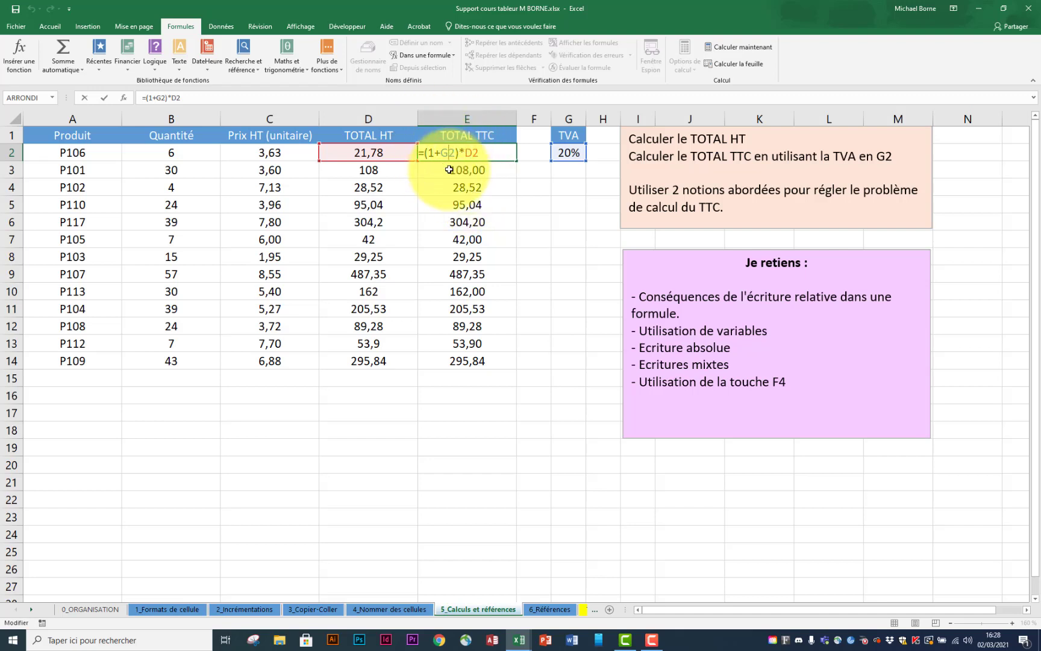
key(F4)
key(Return)
click(480, 154)
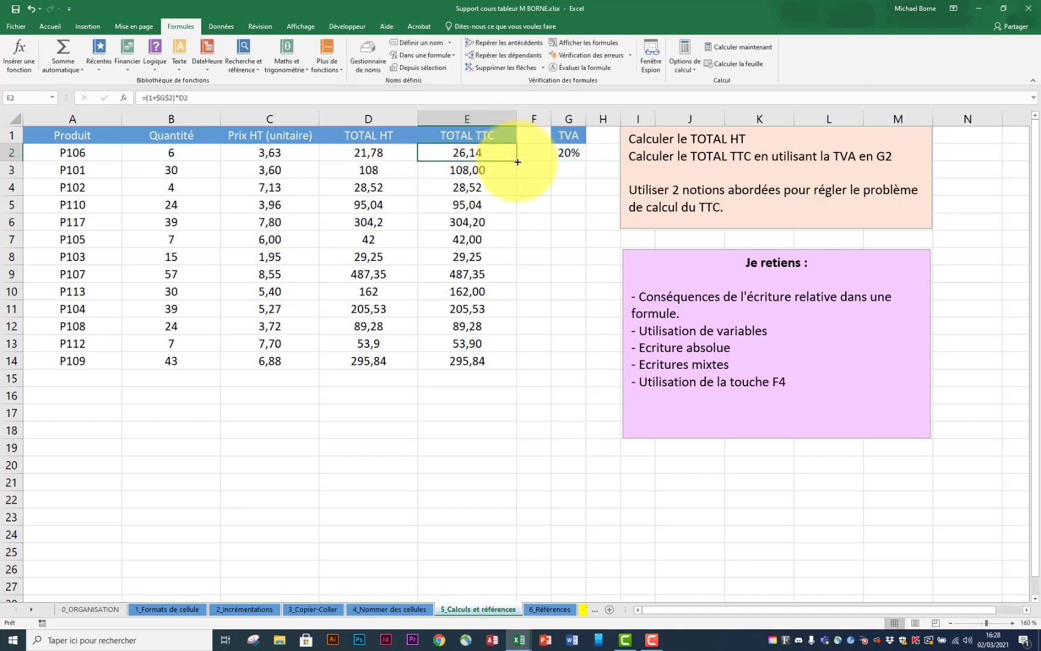
drag(517, 162, 513, 371)
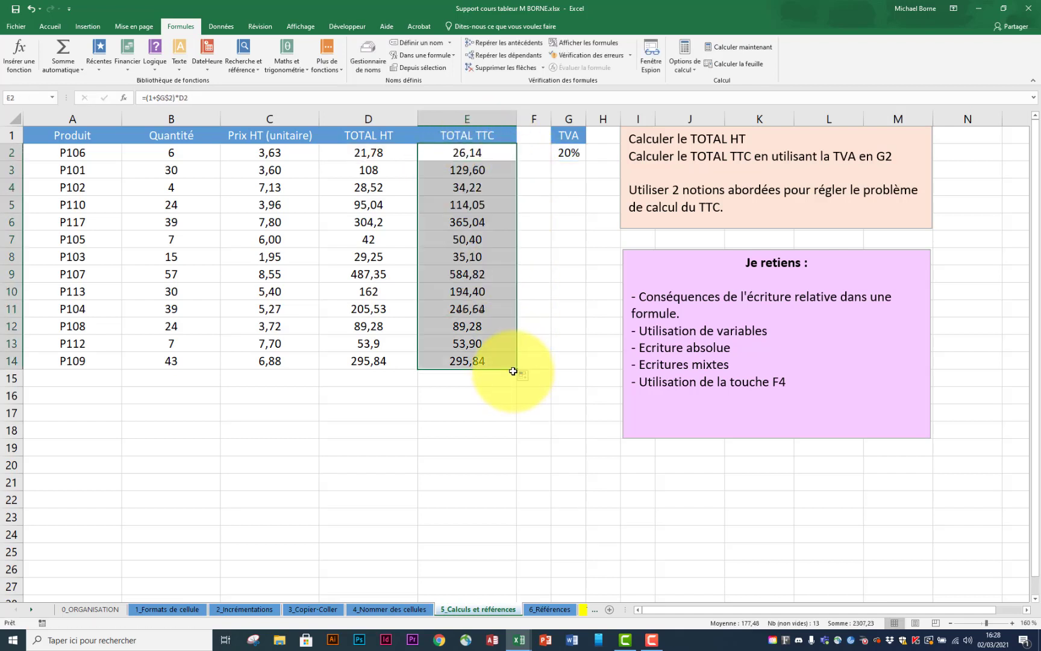
Check the references in E10's formula, then refill TOTAL TTC from E2 to E14 with the mixed-reference formula =(1+G$2)*D2
double_click(473, 291)
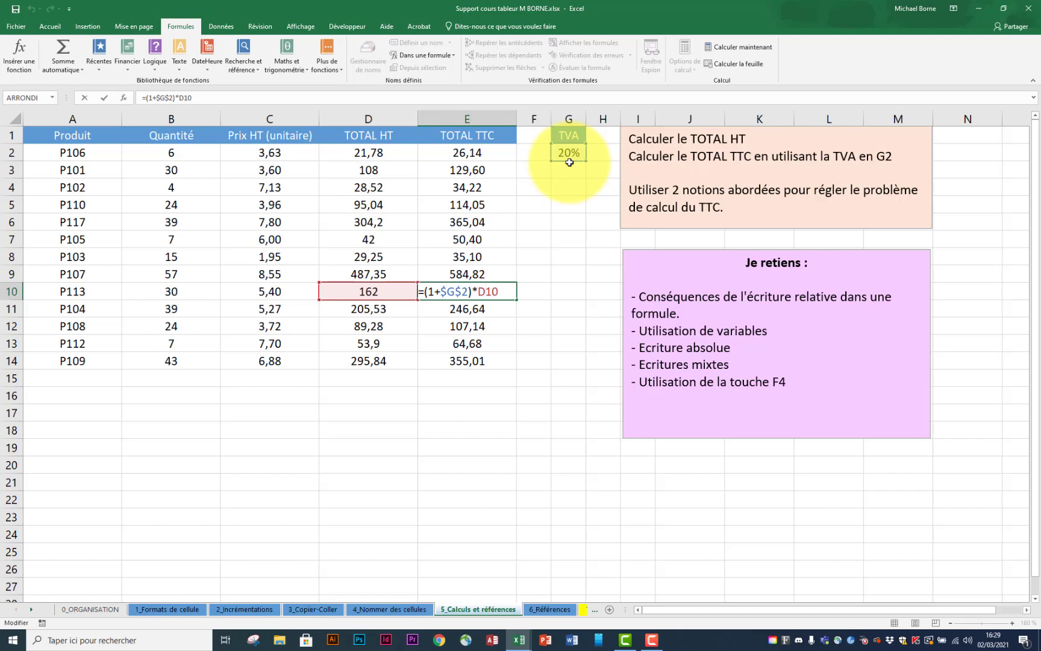
key(Return)
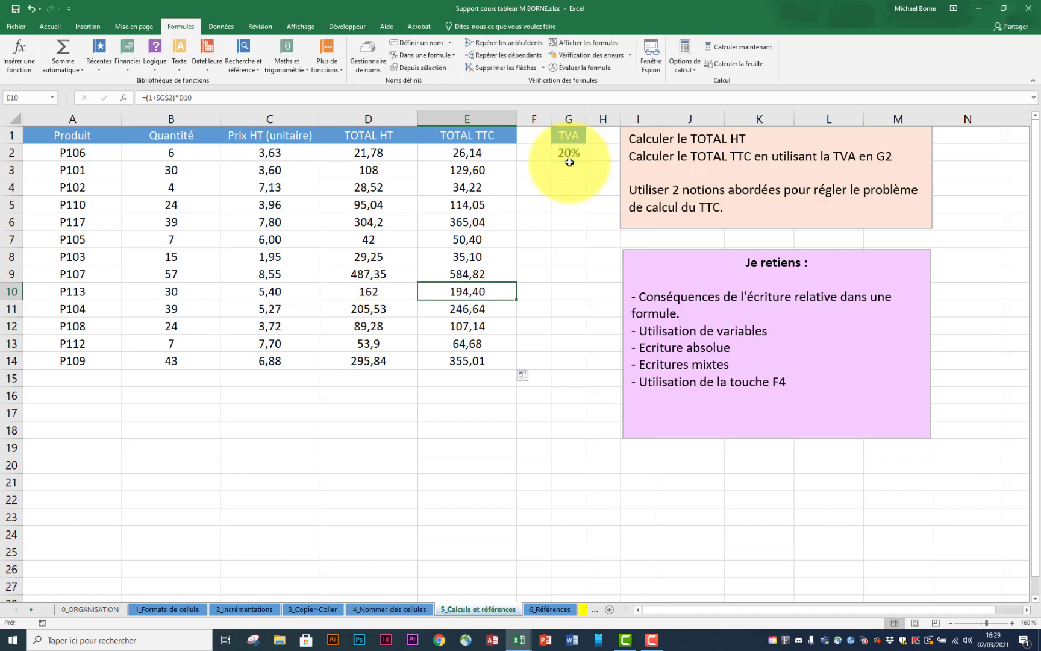
click(485, 152)
double_click(484, 152)
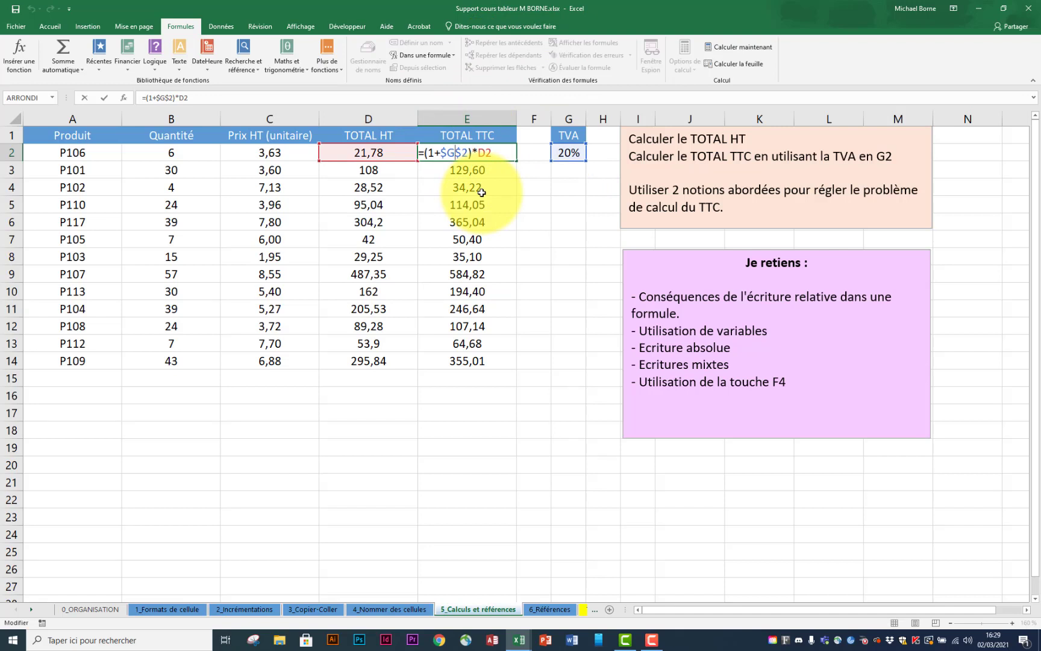
key(F4)
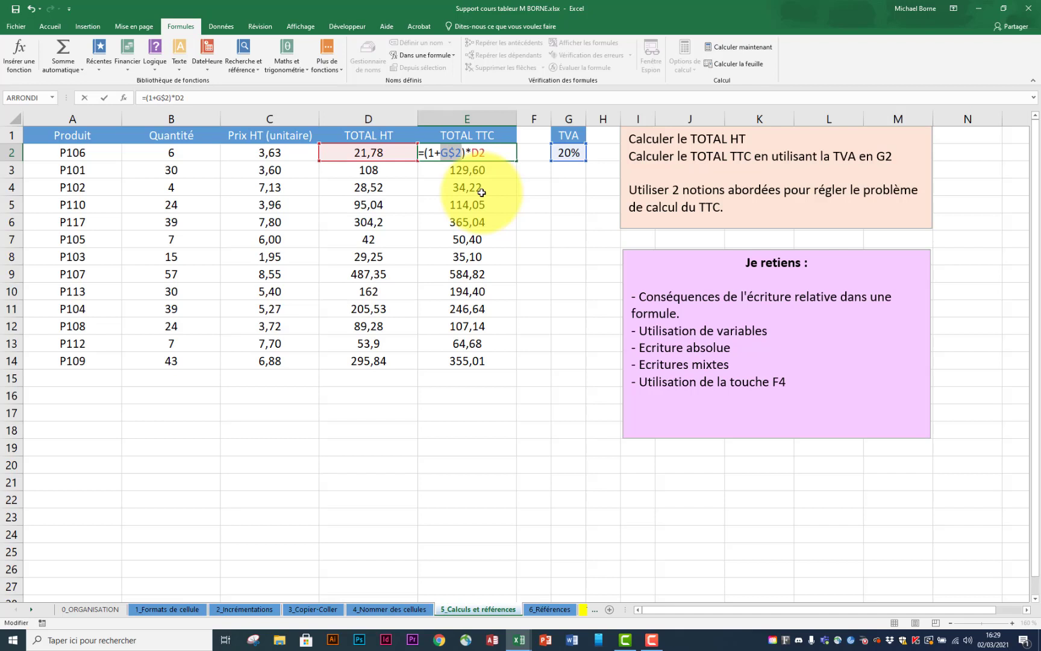
key(F4)
key(F4)
key(F4)
key(F4)
key(Return)
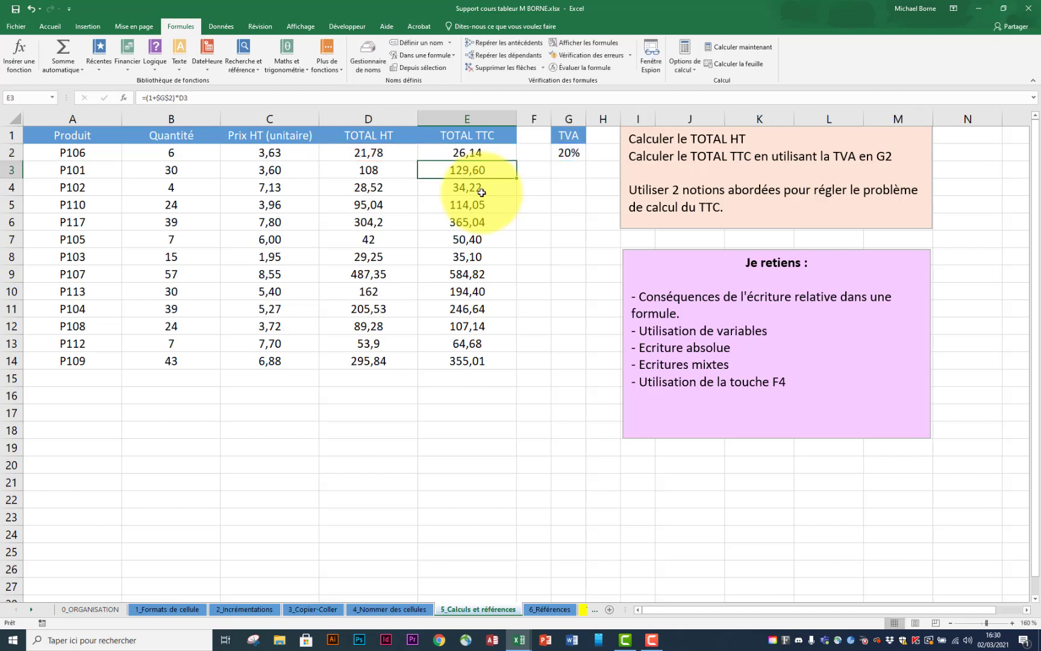
click(506, 156)
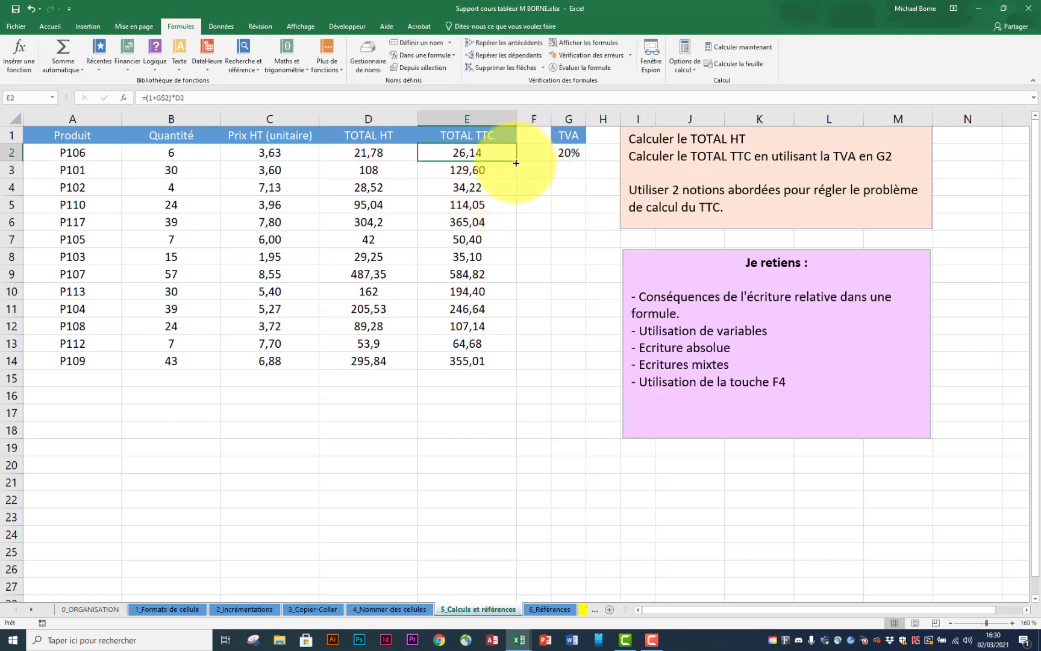
drag(518, 159, 514, 363)
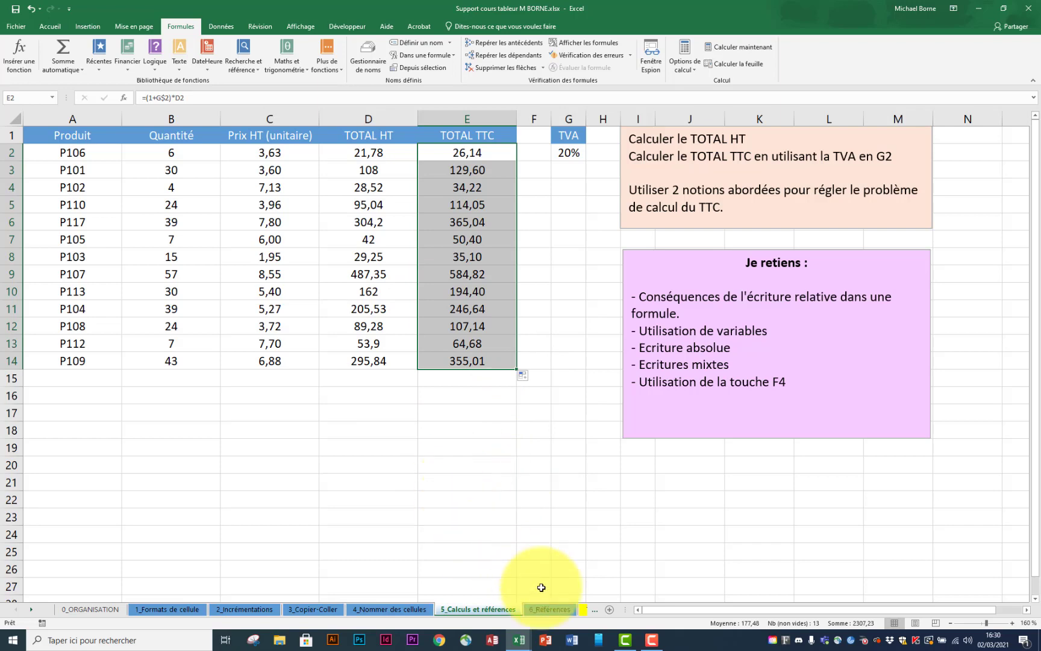
On the 6_Références sheet, enter =B3*C2 in cell C3 of the multiplication table
click(553, 608)
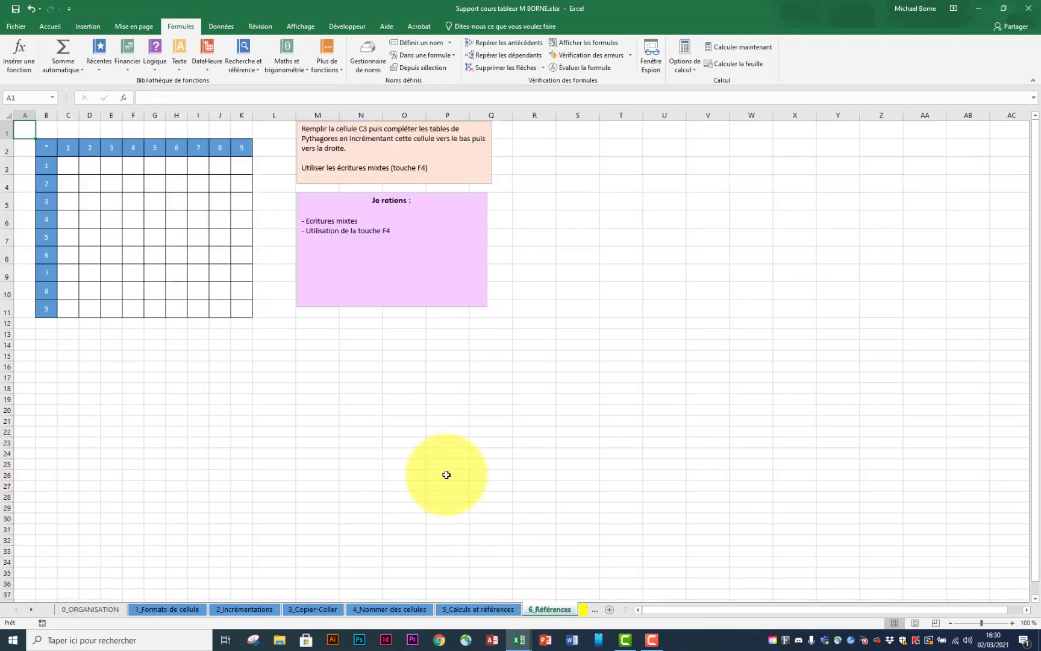
ctrl+scroll(446, 475, up, 4)
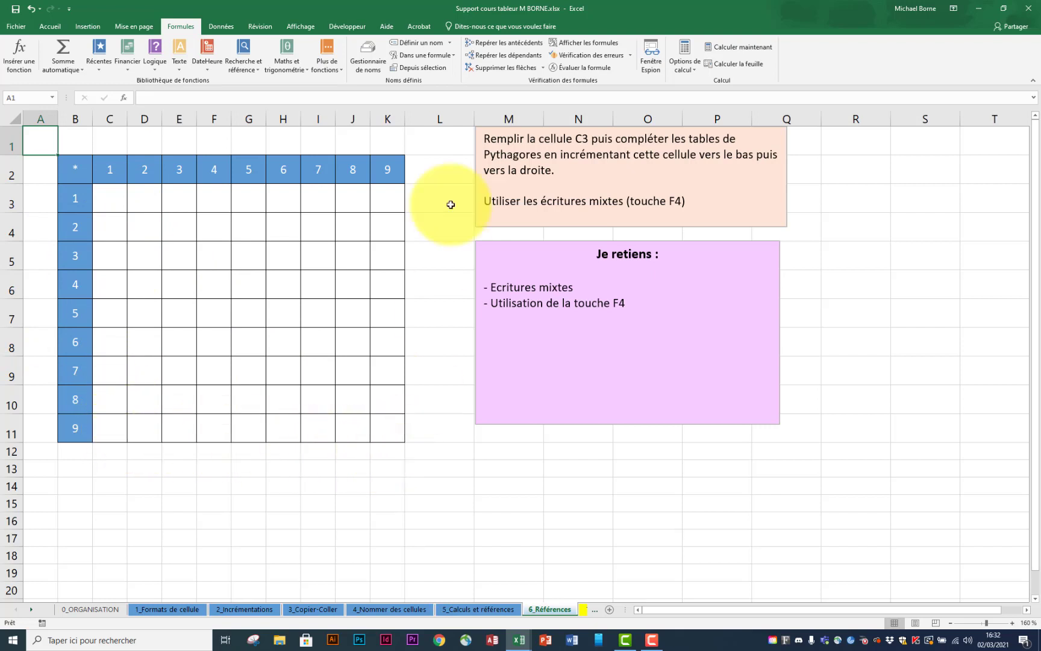
click(119, 195)
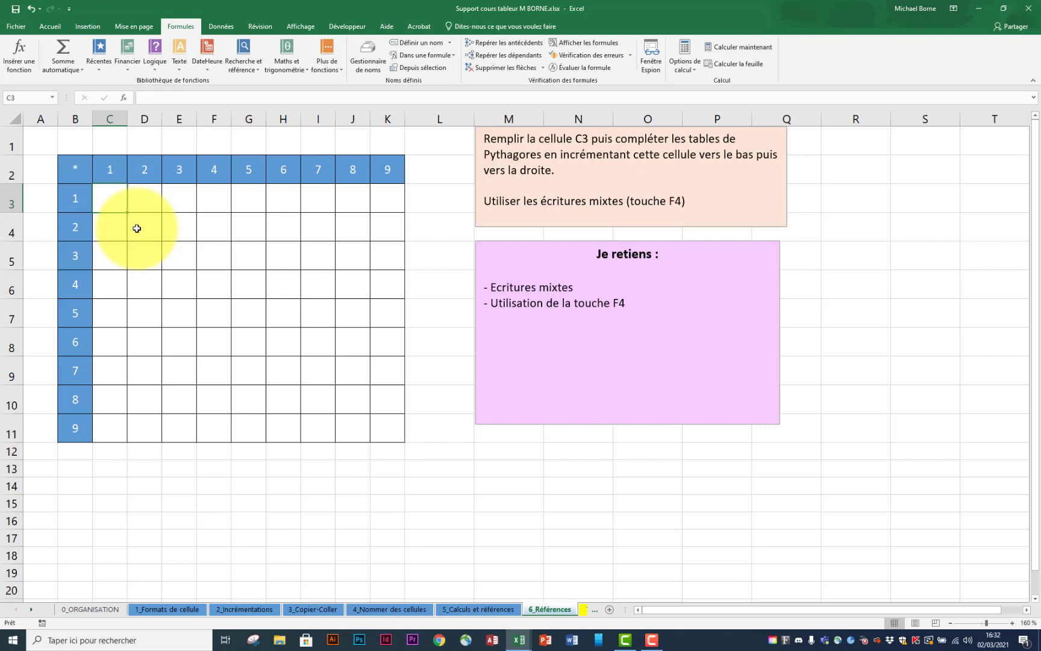
text(=)
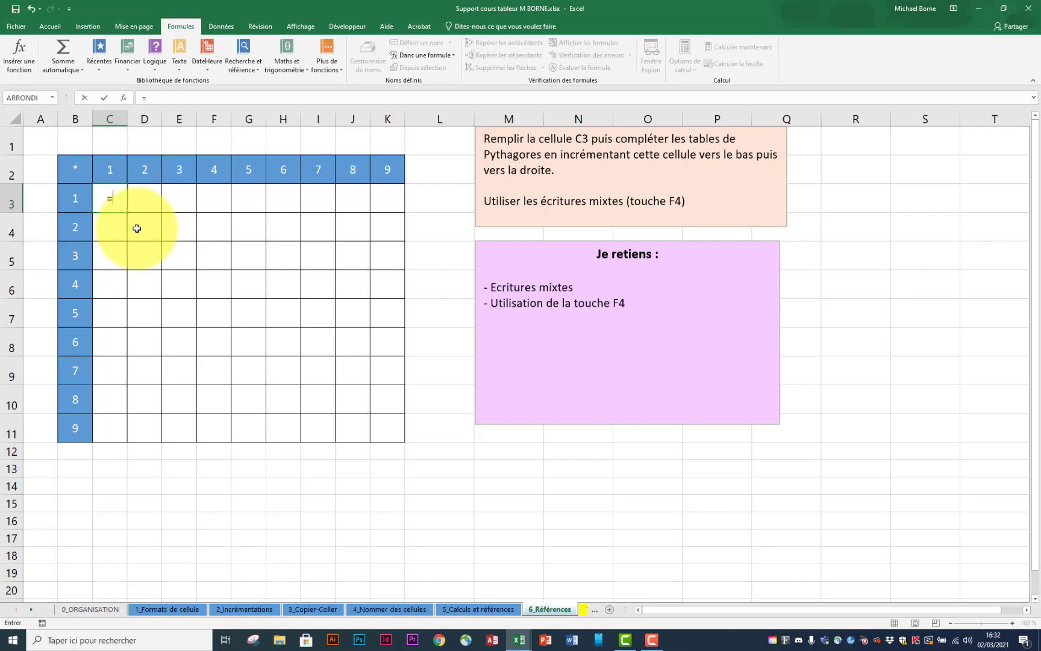
click(73, 200)
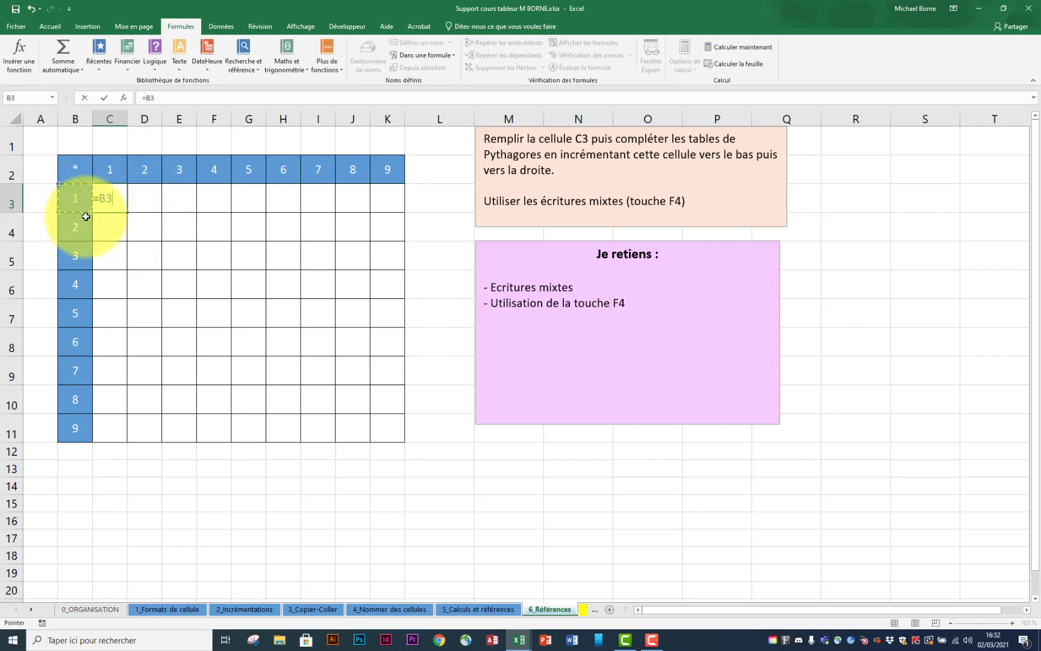
text(*)
click(110, 168)
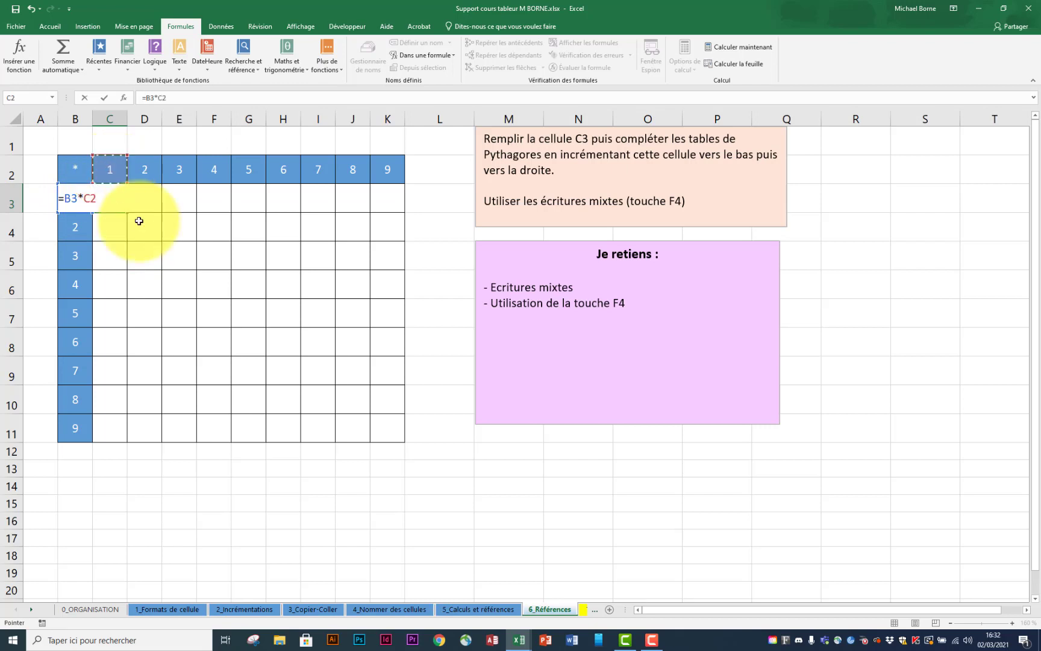
key(Return)
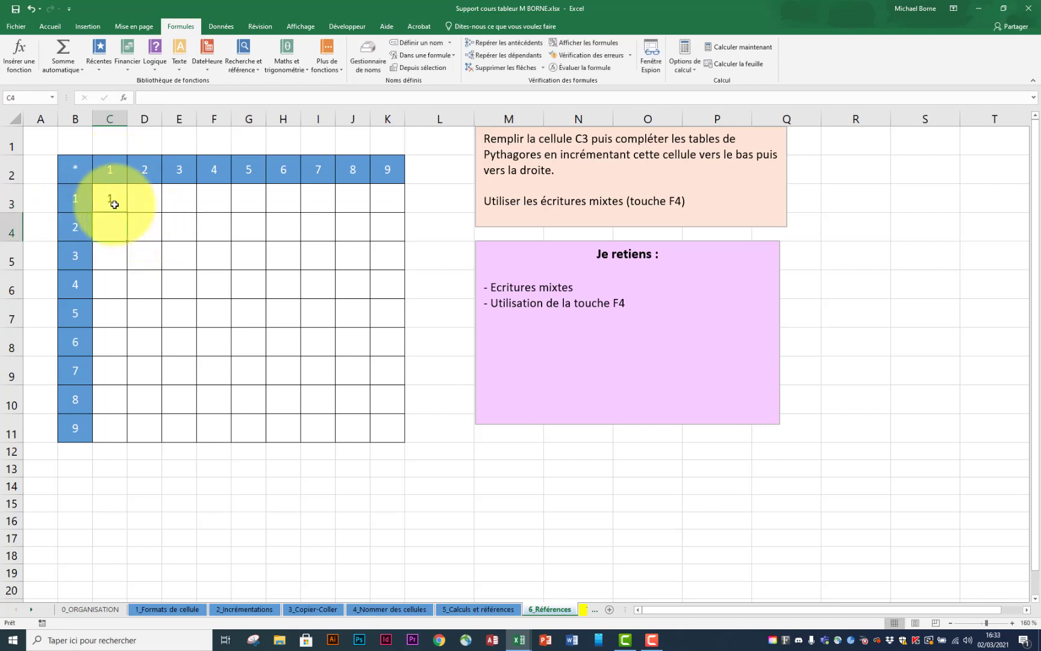
Try filling C3's formula down to C11 and across to K11, and undo the horizontal fill
click(120, 203)
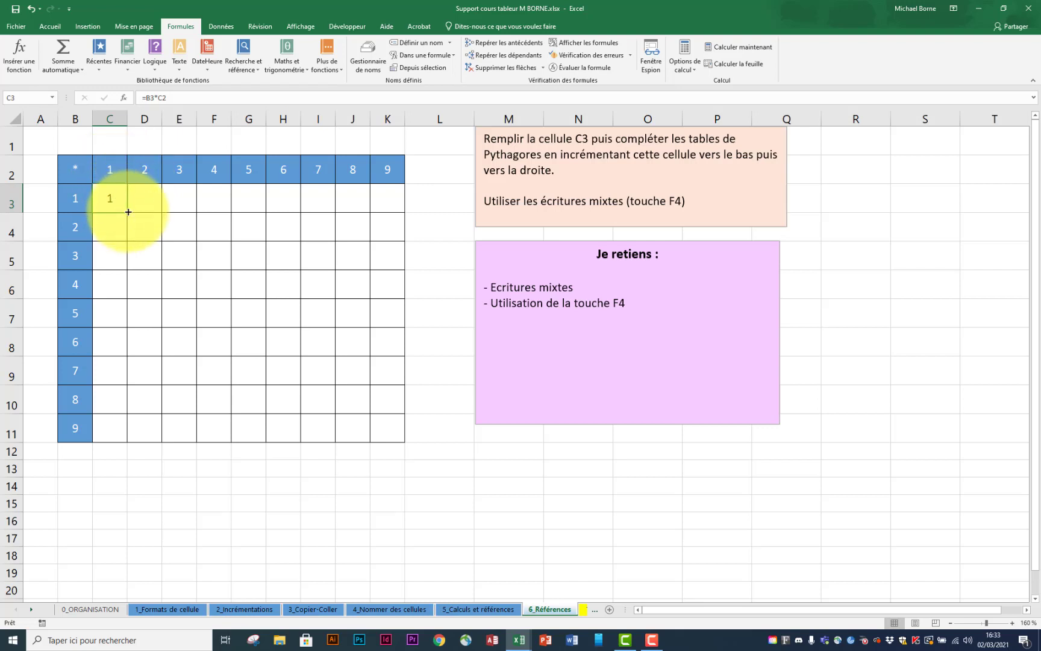
drag(129, 212, 407, 444)
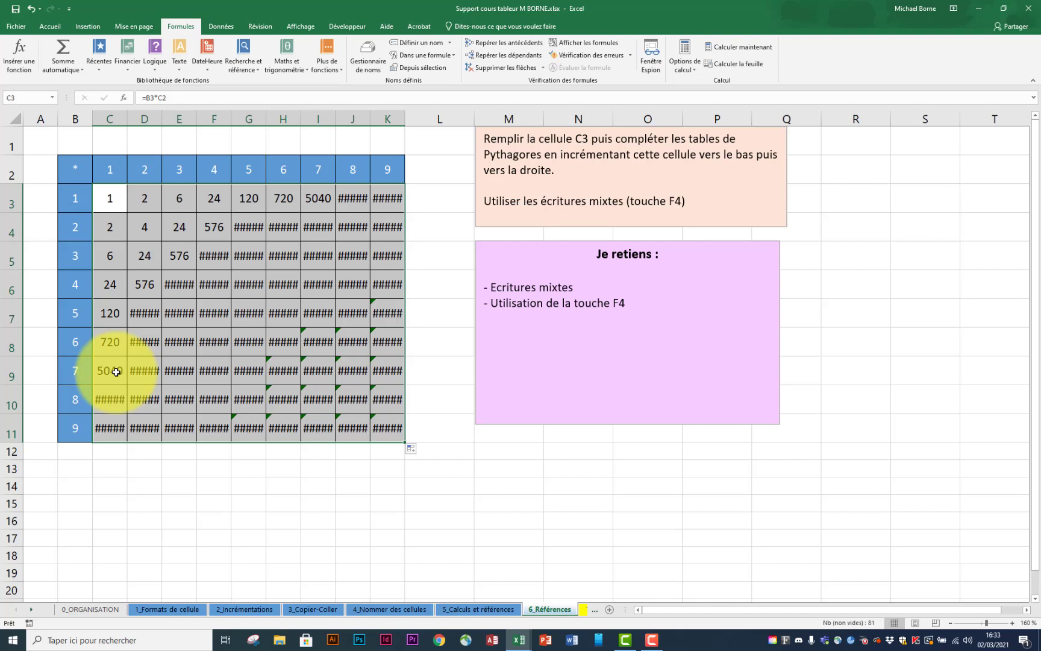
key(ctrl+z)
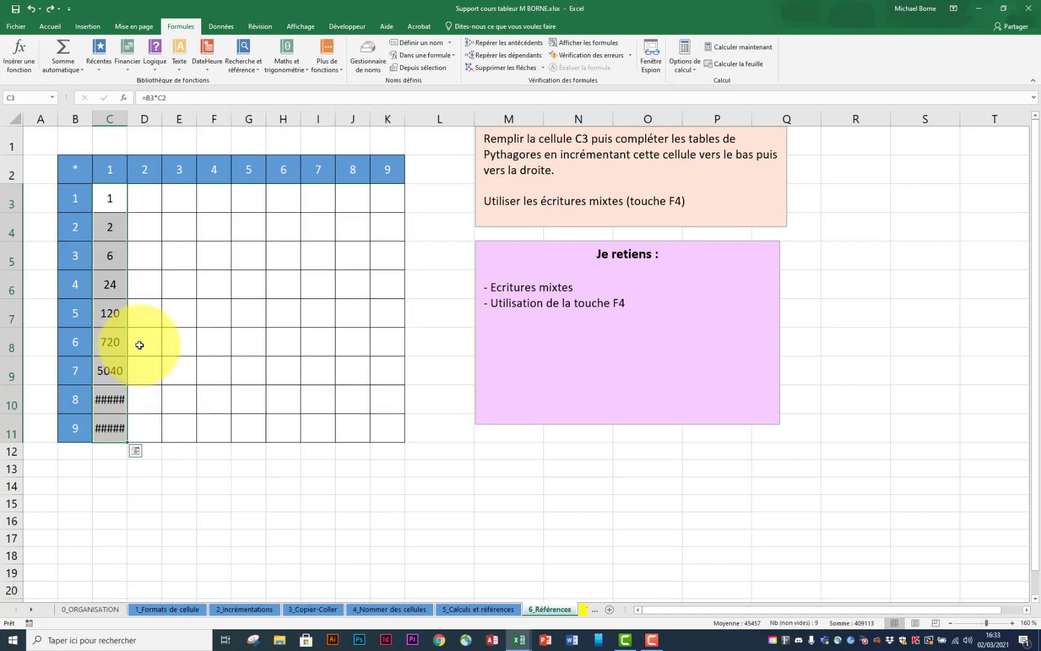
Check which cells the formula in C7 refers to
click(115, 314)
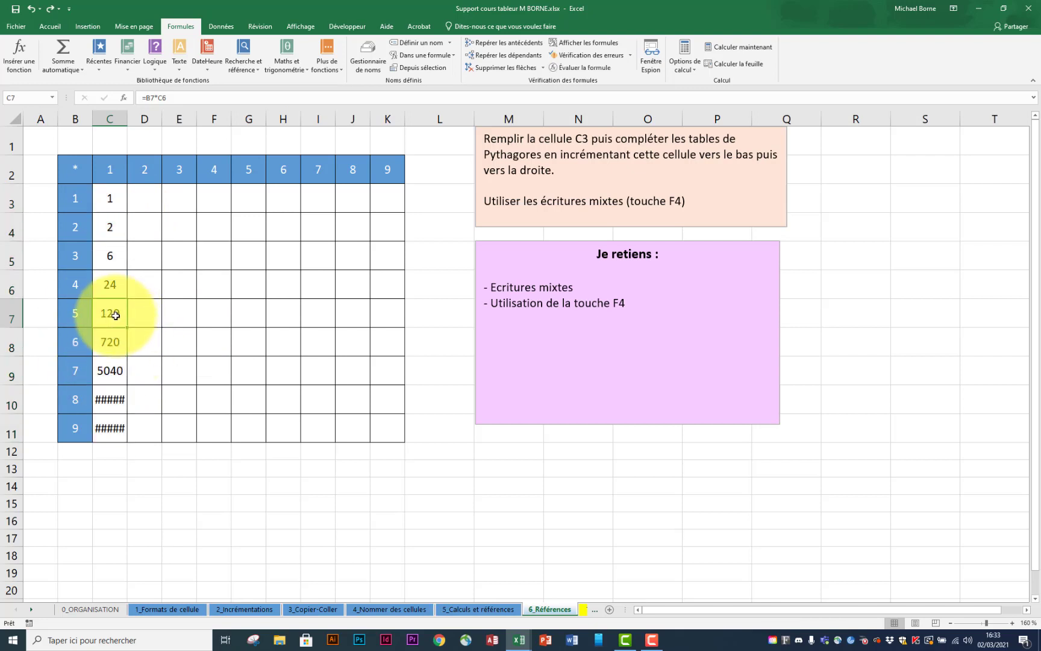
double_click(123, 317)
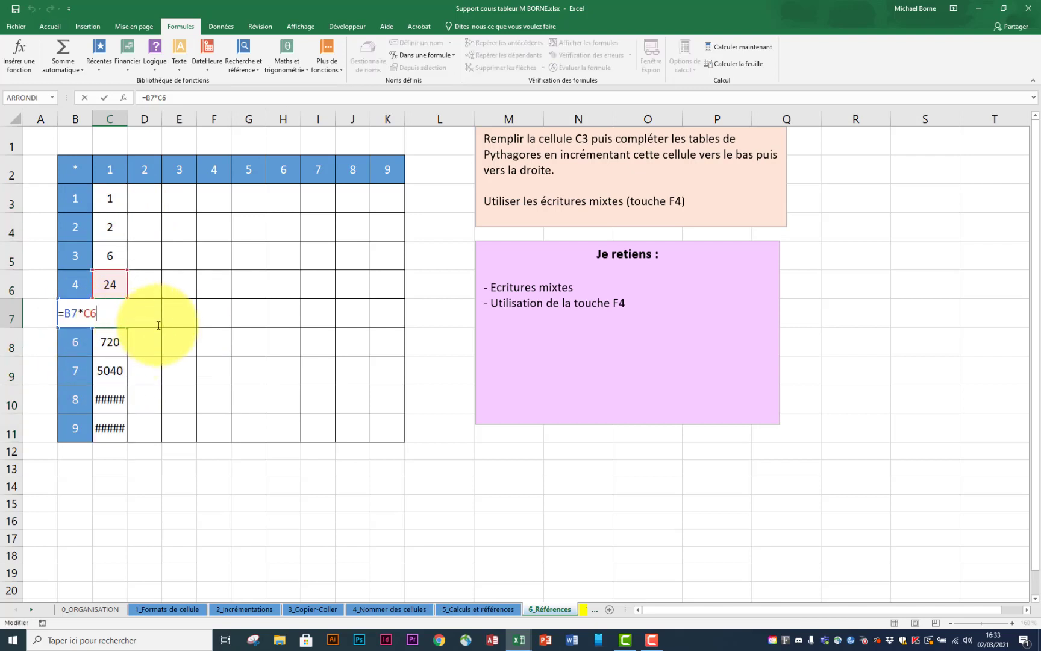
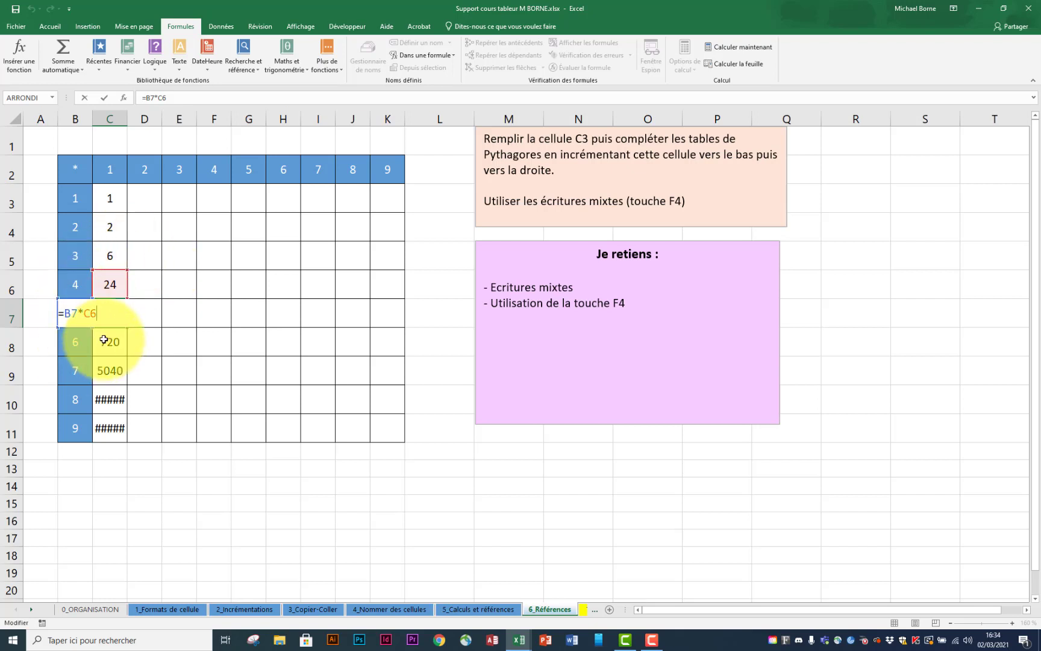
key(ctrl+Return)
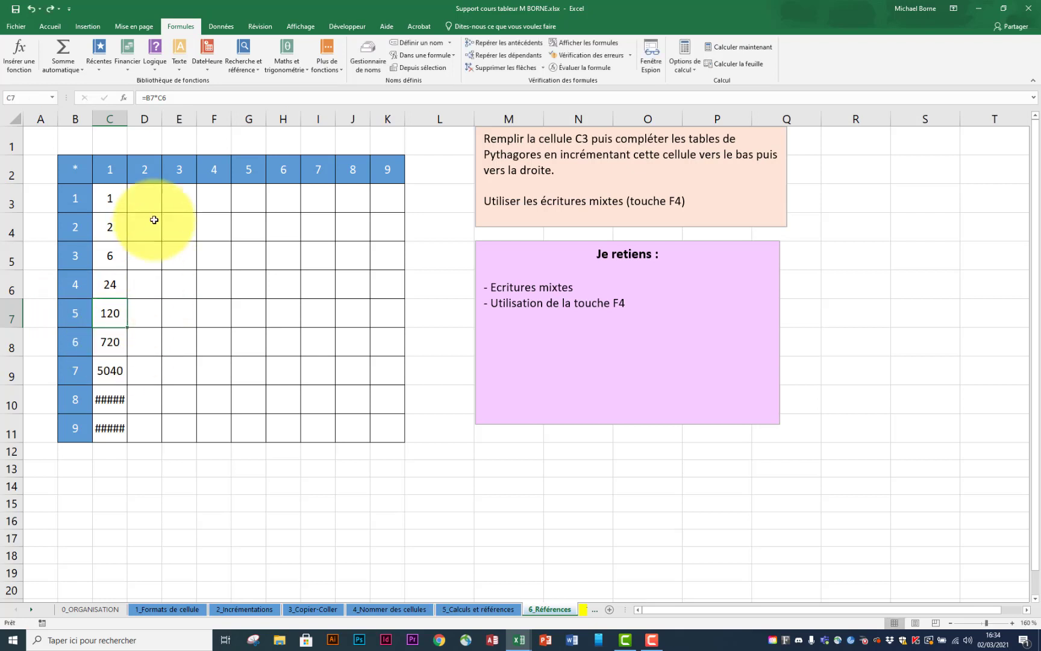
Lock the row in C3's second reference so C3:K11 is filled from =B3*C$2, and check the references in H9
click(112, 203)
double_click(112, 203)
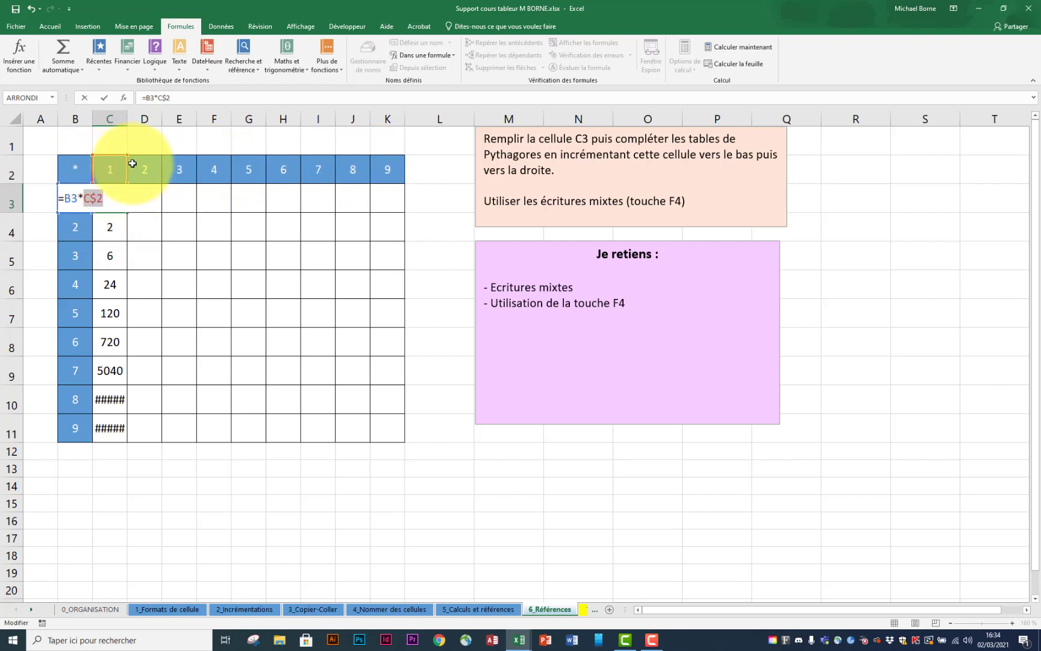
key(Return)
click(126, 203)
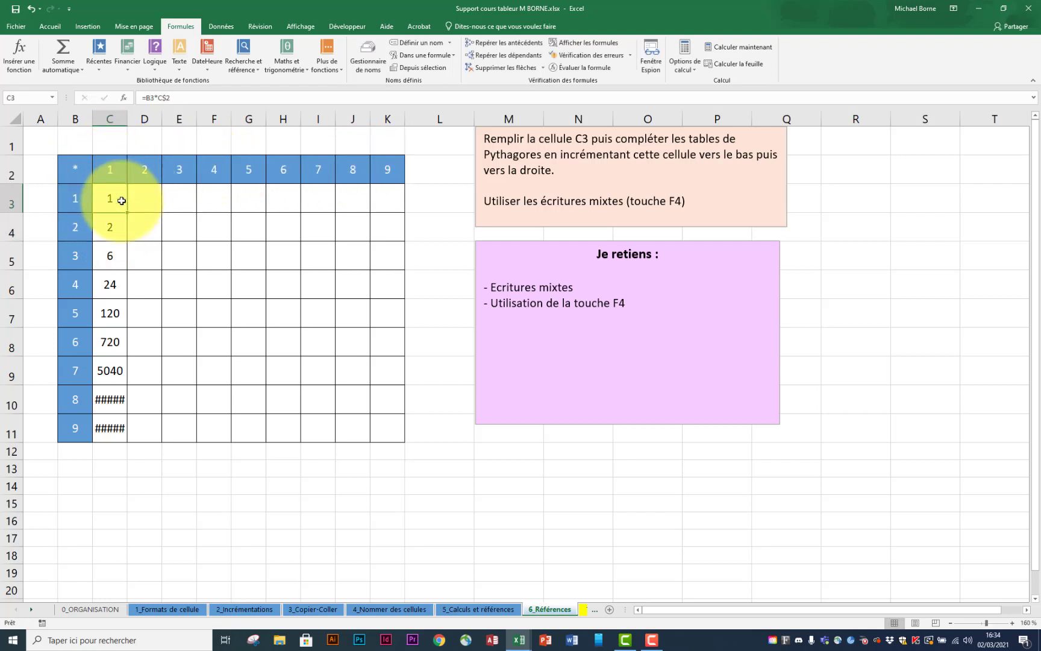
drag(127, 213, 123, 440)
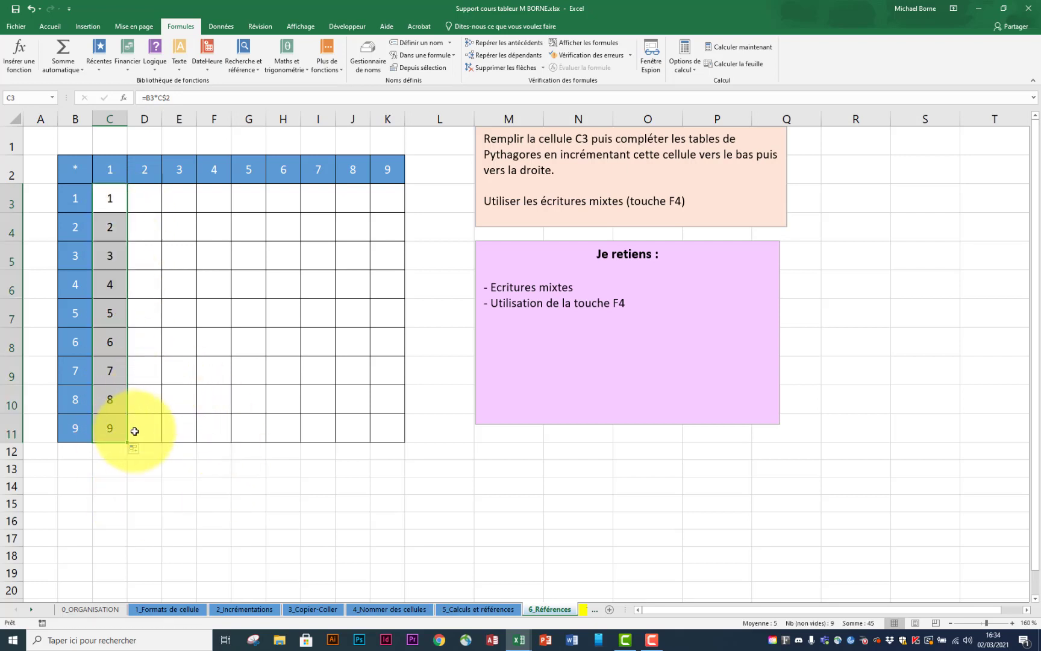
drag(129, 443, 389, 442)
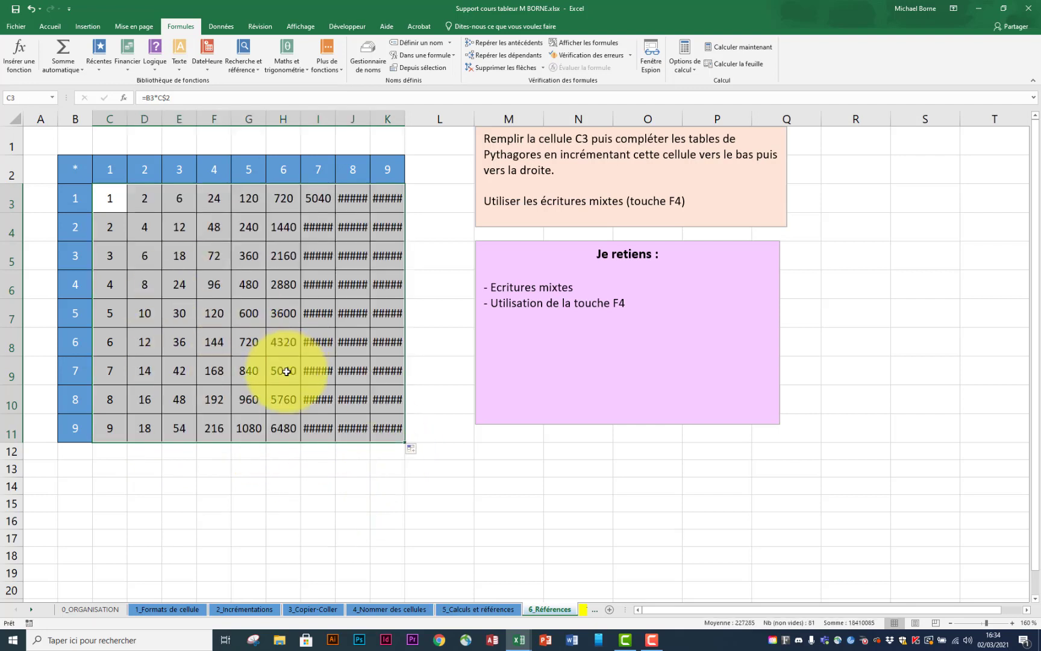
double_click(286, 371)
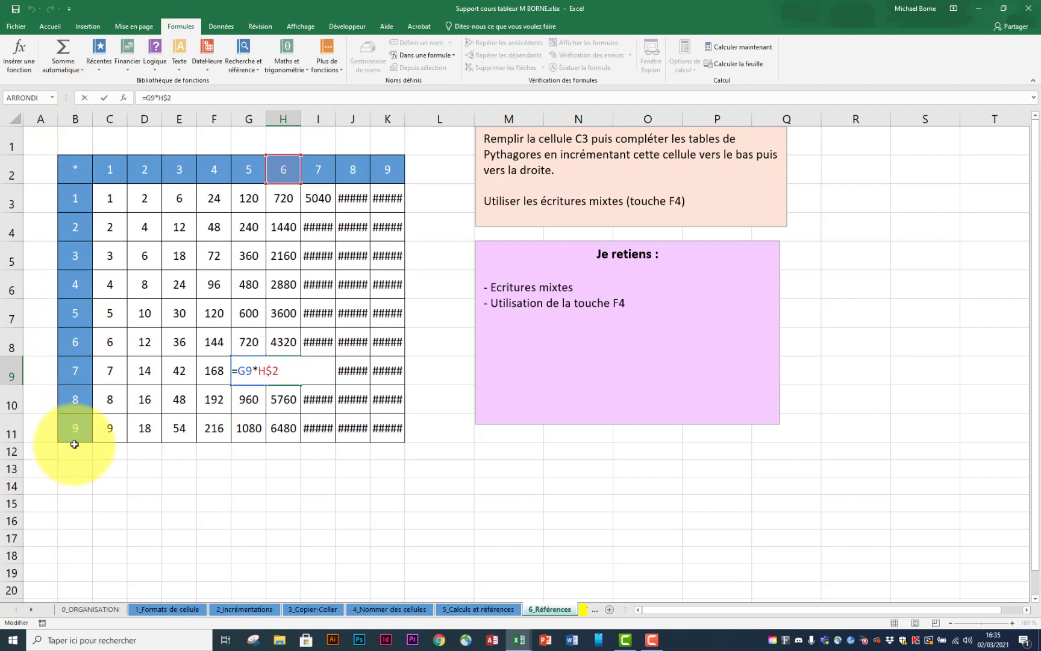
key(Return)
Lock column B in C3's first reference so C3:K11 is filled from =$B3*C$2, and check the references in J7
click(113, 199)
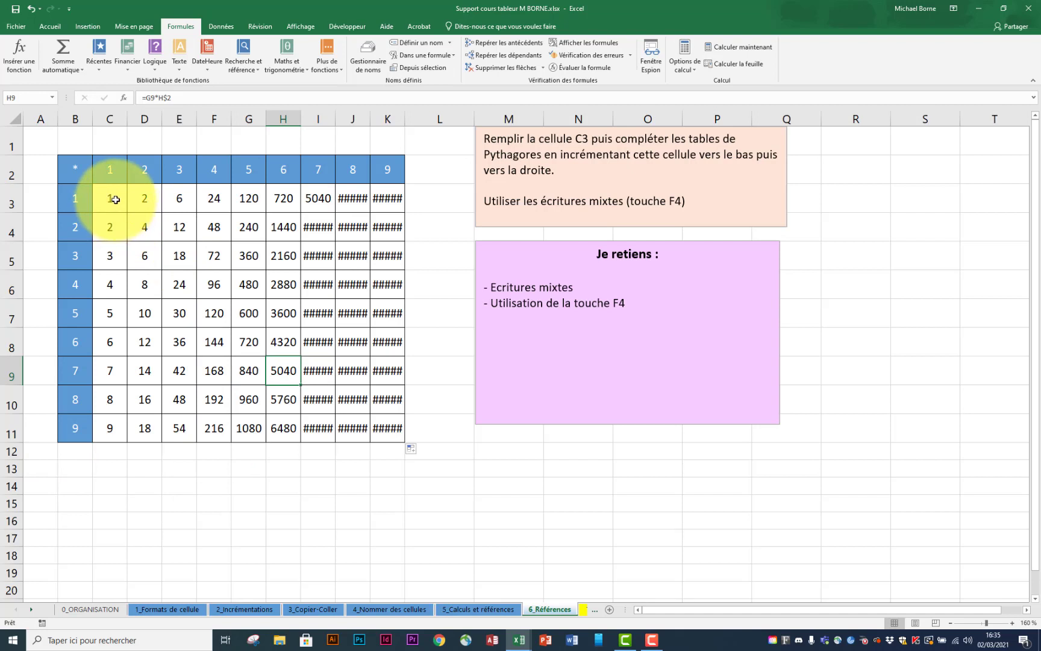
double_click(113, 199)
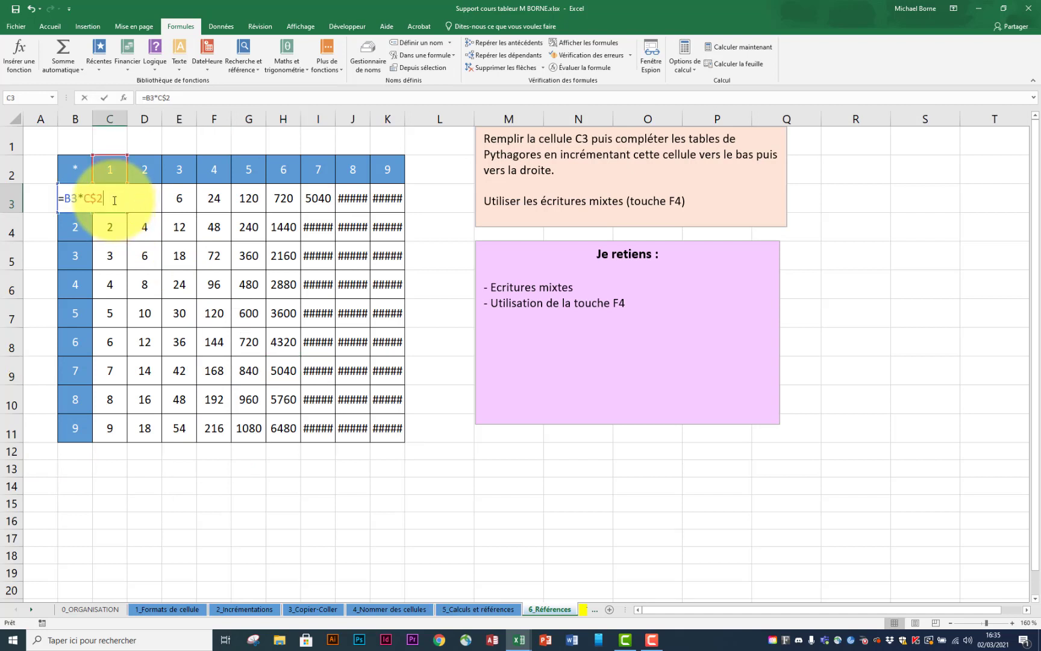
click(69, 198)
key(F4)
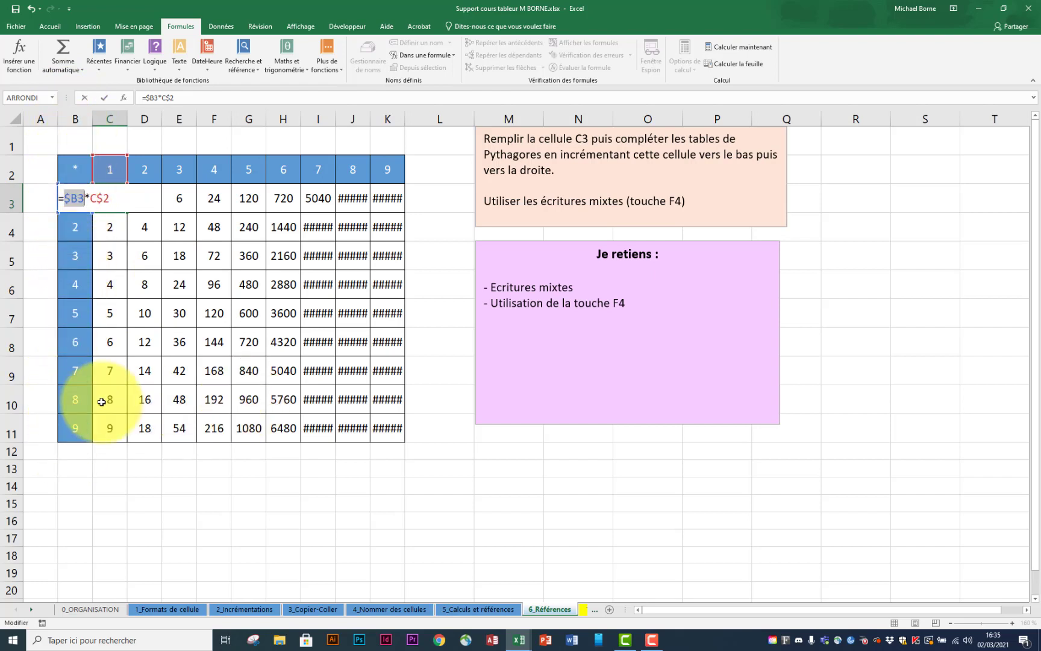
key(Return)
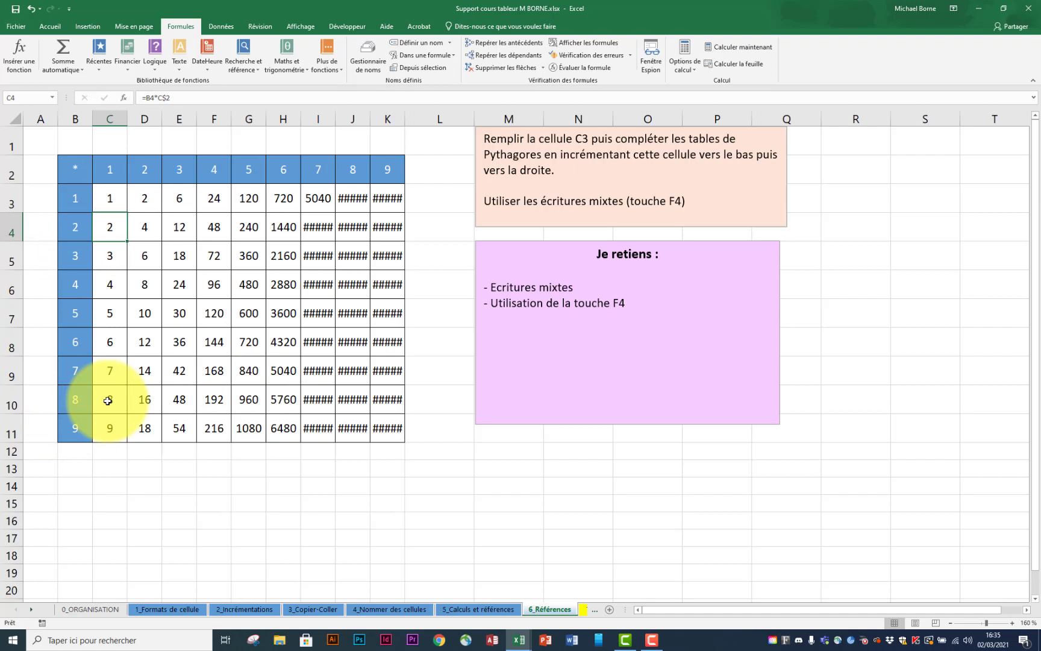
click(112, 196)
drag(127, 212, 413, 442)
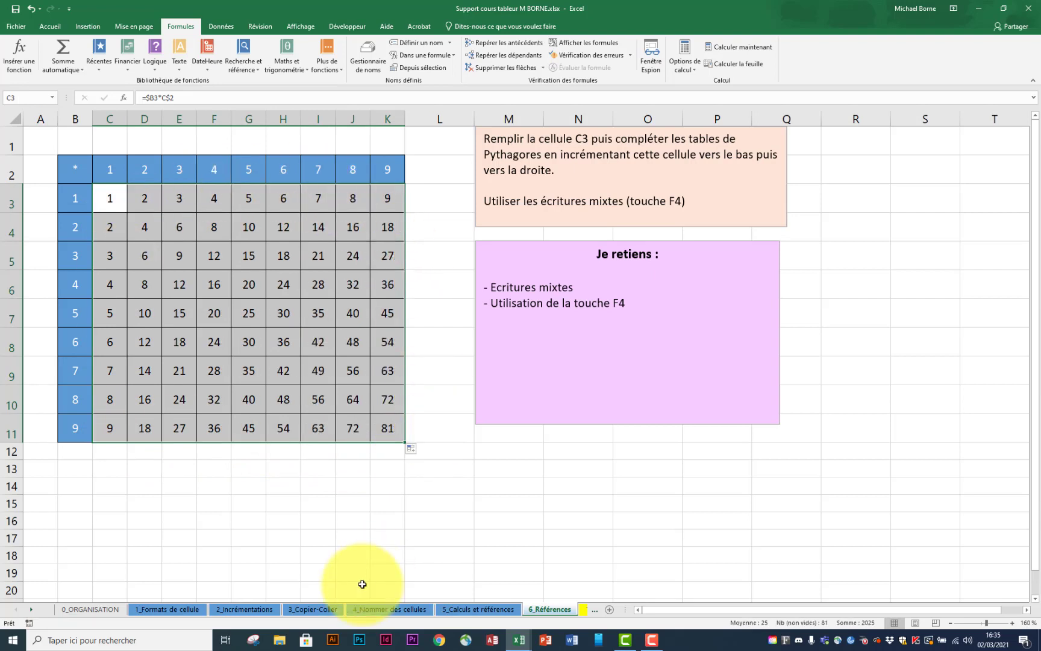
double_click(353, 313)
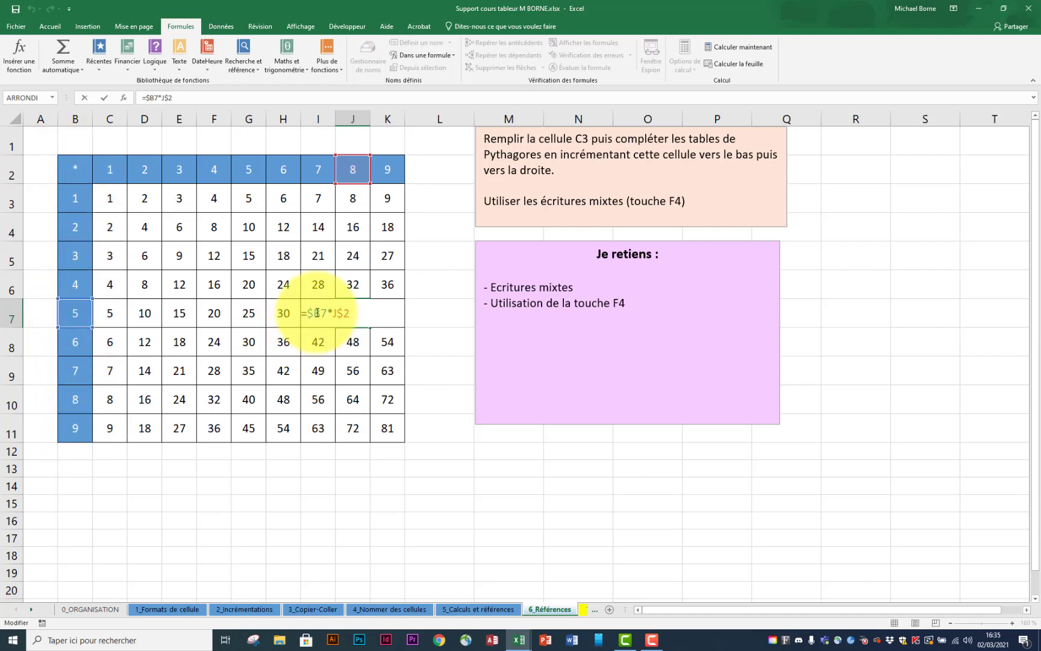
key(ctrl+Return)
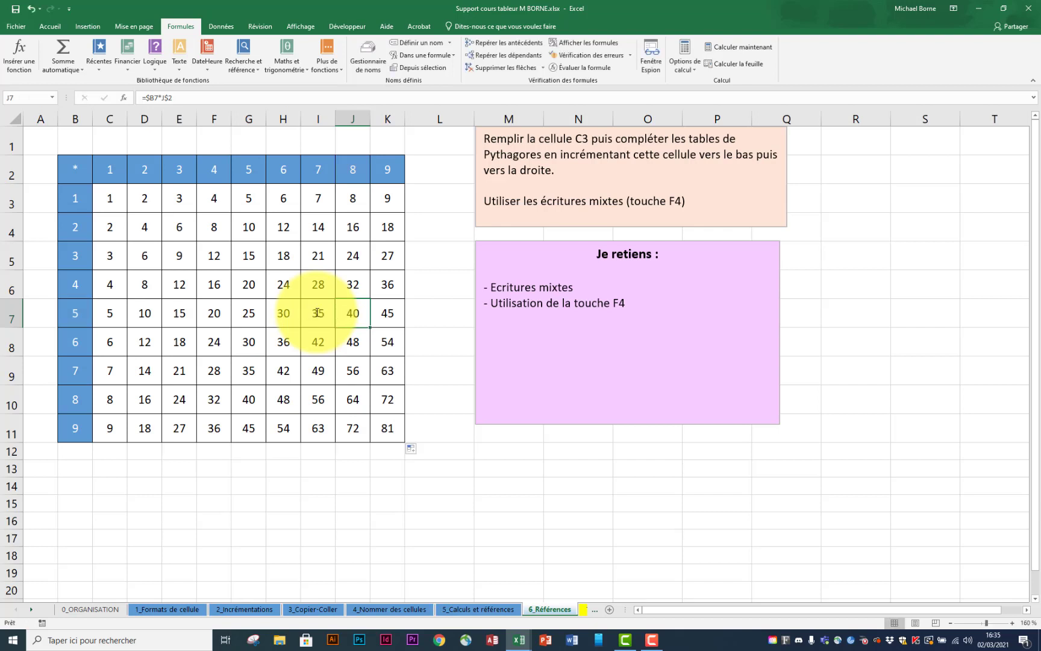
Open the 7_Application (1) sheet with the three-year expenses and revenue table
click(32, 609)
click(31, 610)
click(32, 610)
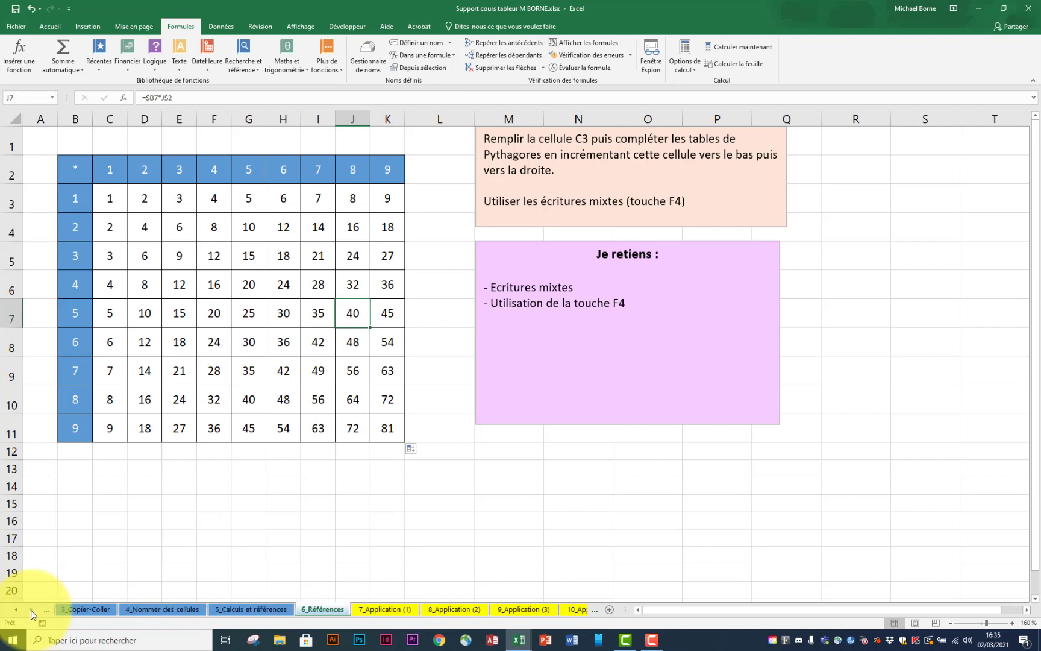
click(31, 610)
click(30, 610)
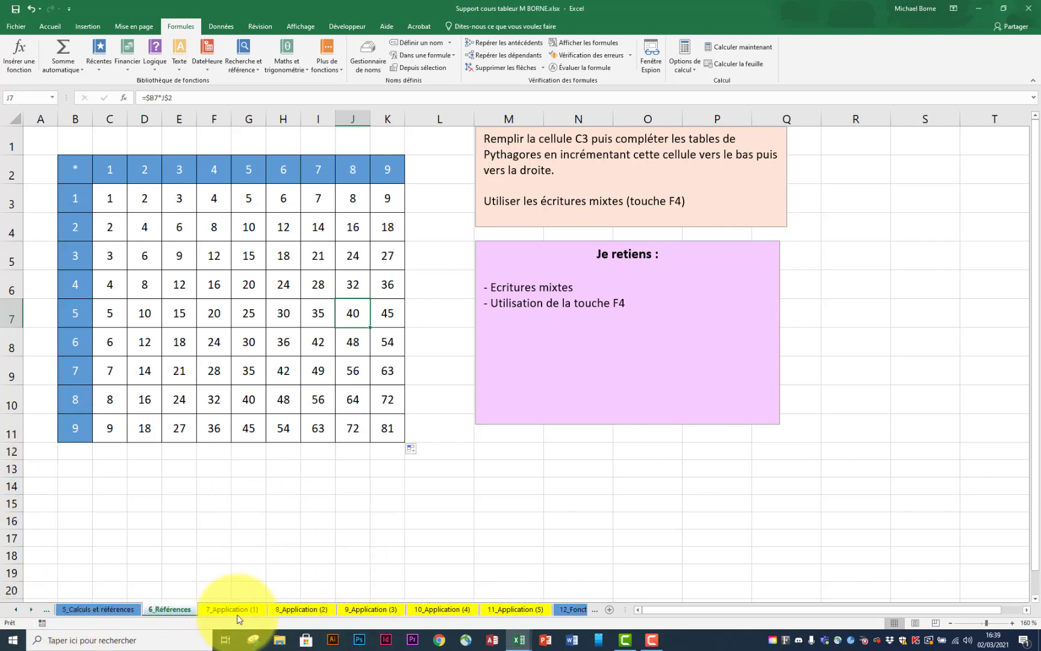
click(232, 609)
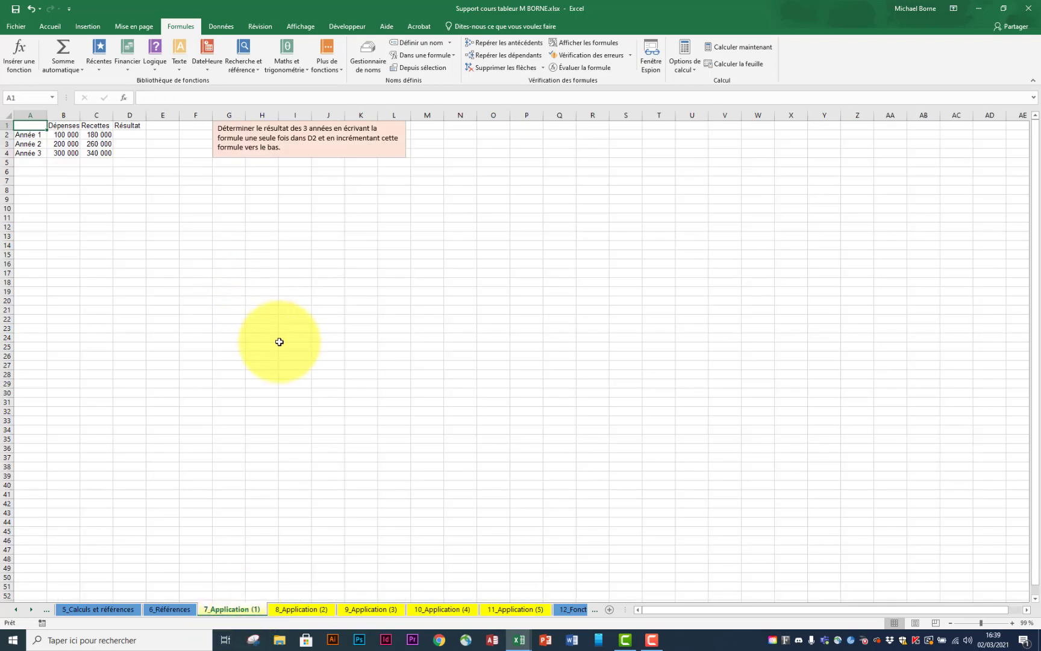
scroll(279, 342, up, 9)
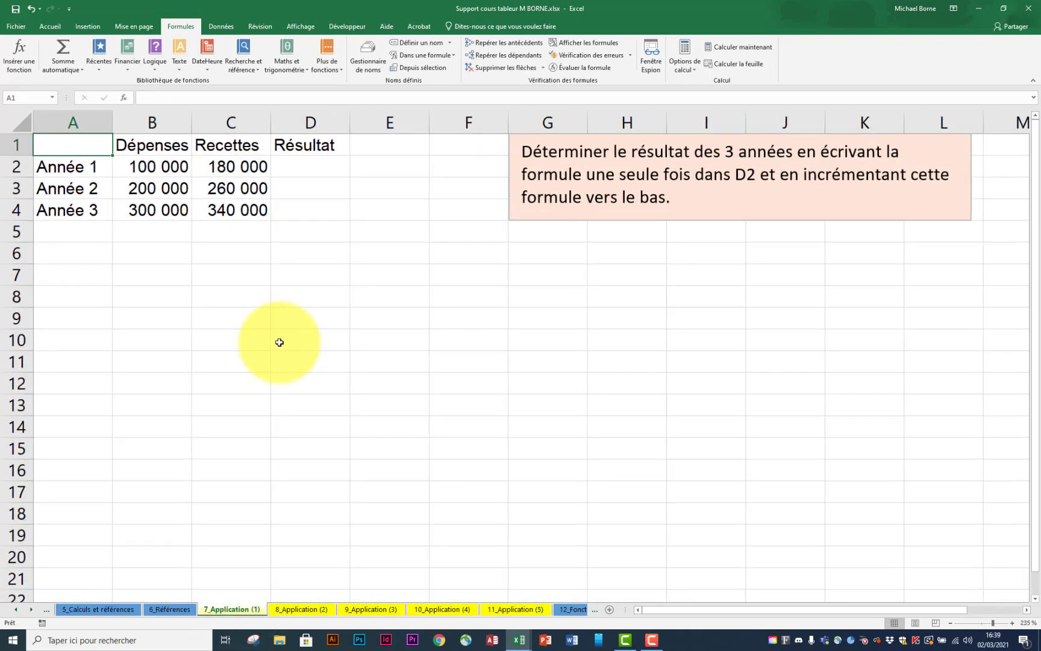
scroll(279, 342, up, 1)
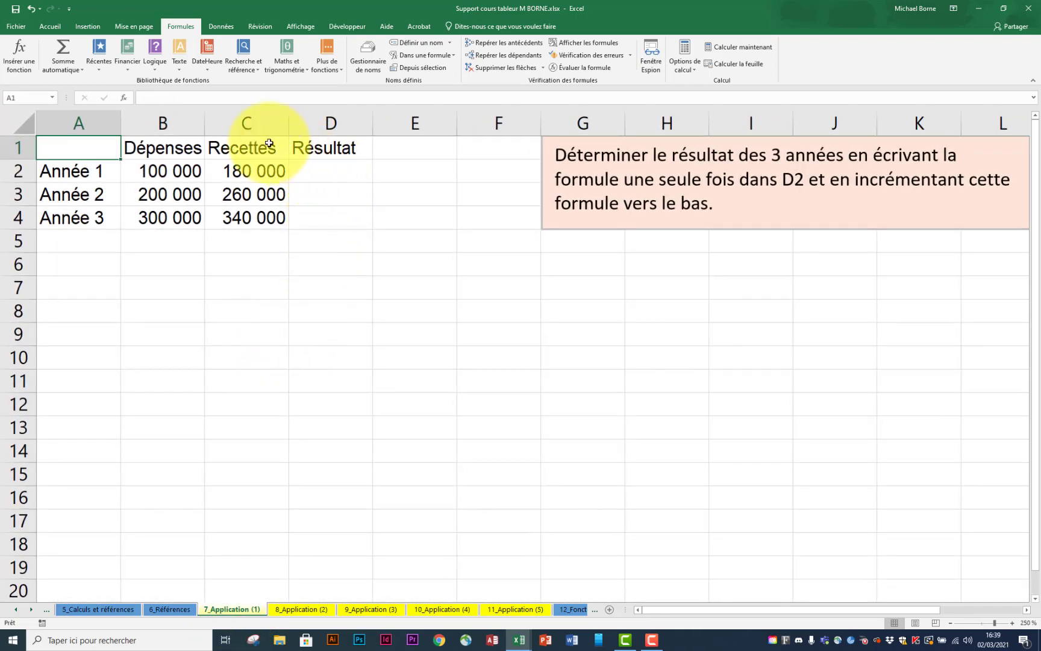
Calculate the Année 1 result in D2 with the formula =C2-B2
click(335, 172)
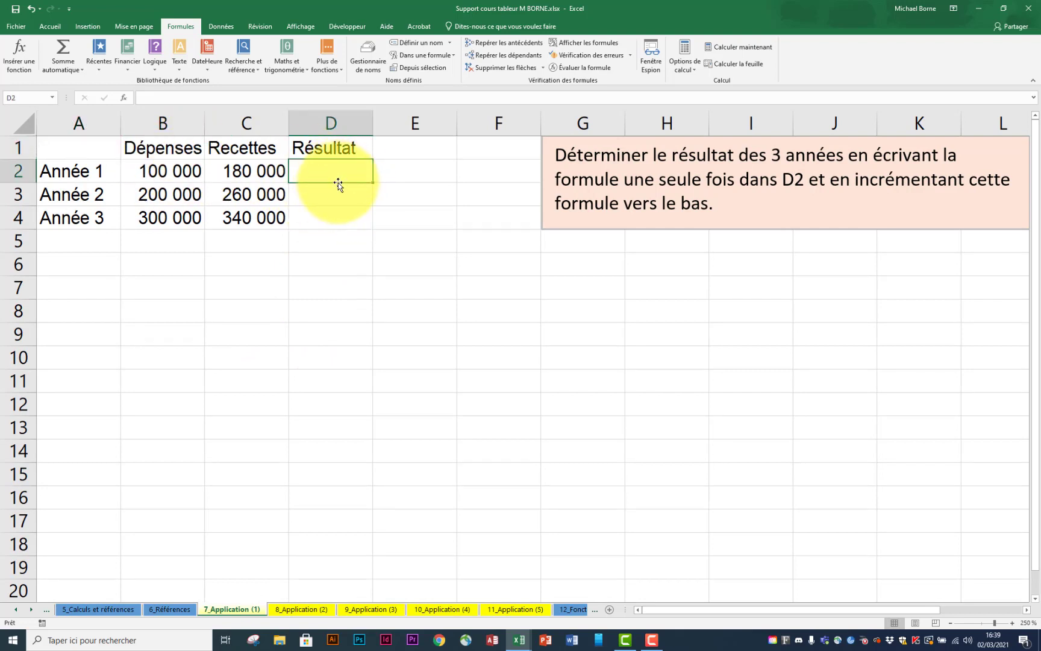
text(=)
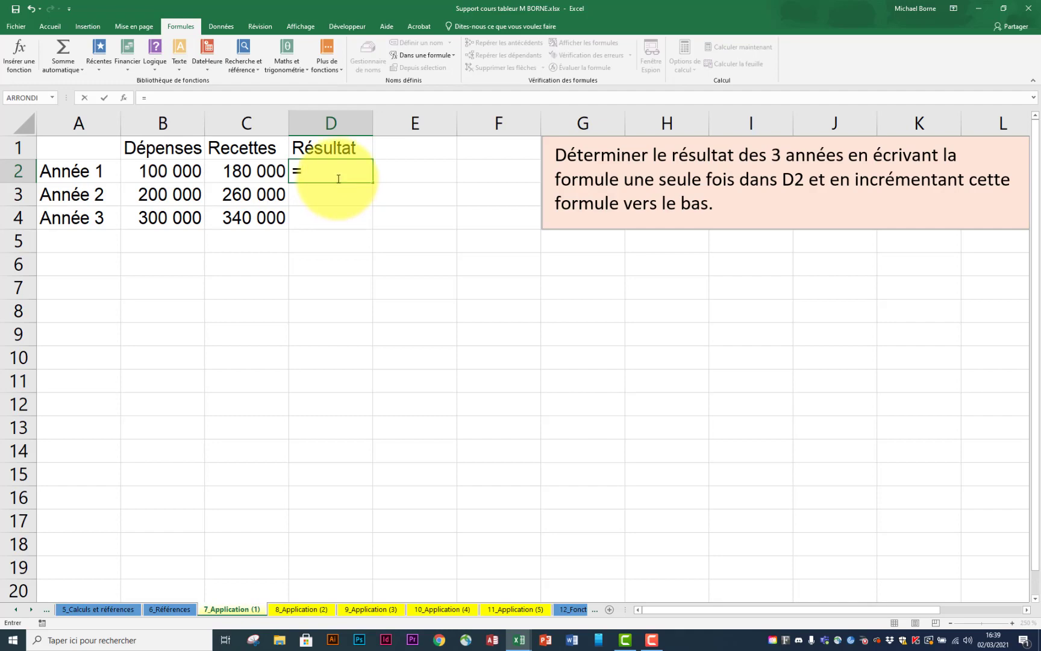
click(258, 177)
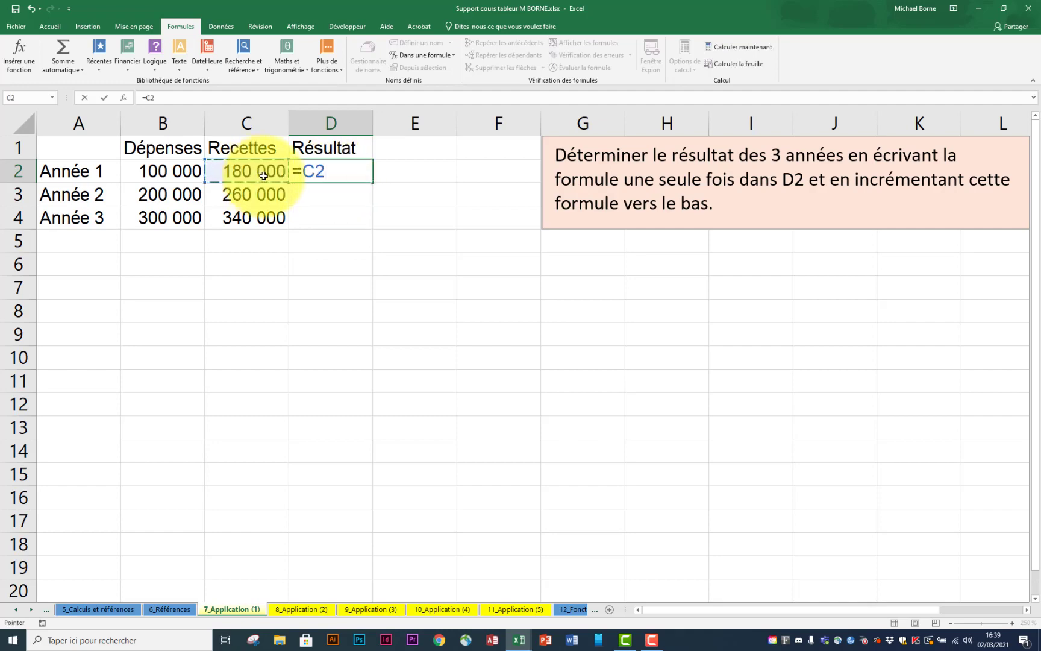
text(-)
click(173, 173)
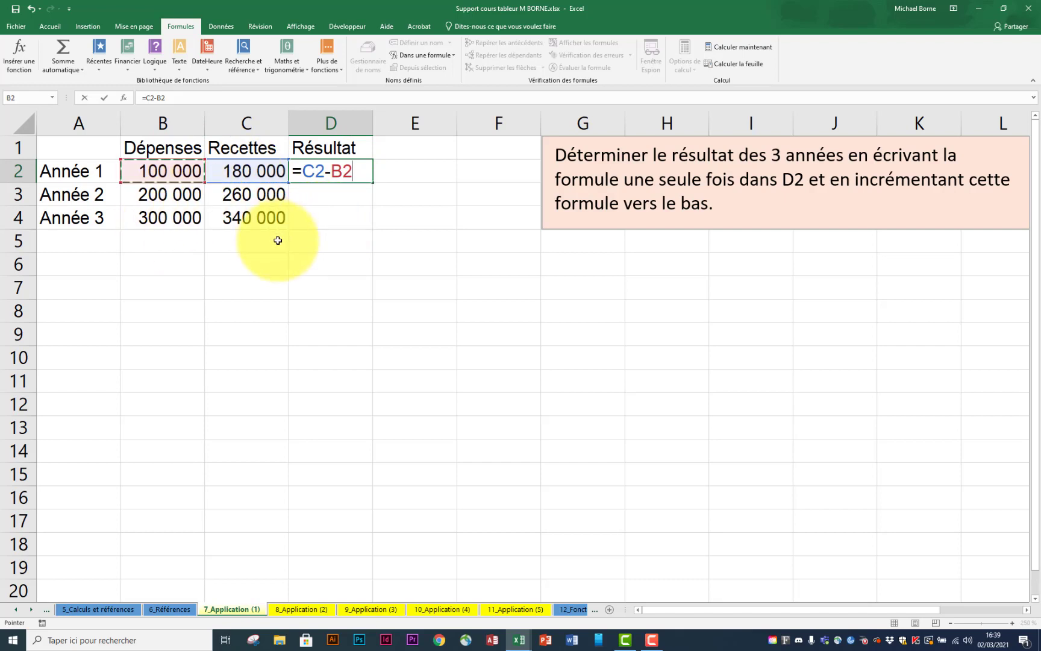
key(Return)
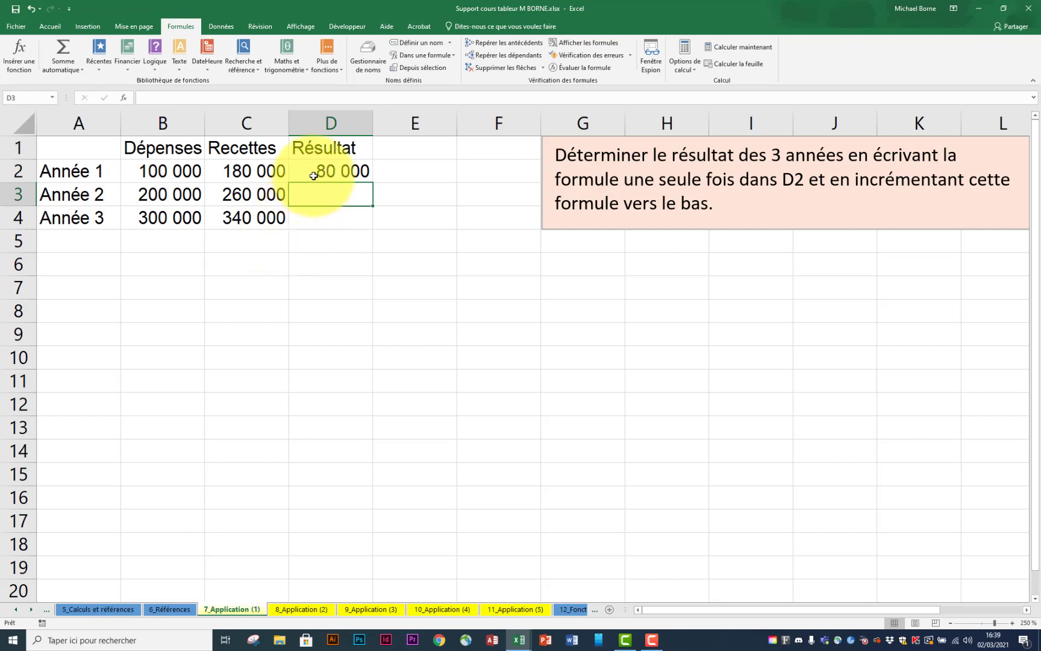
Fill the D2 formula down to D4 and check which cells the formula in D4 refers to
click(340, 170)
drag(373, 181, 368, 227)
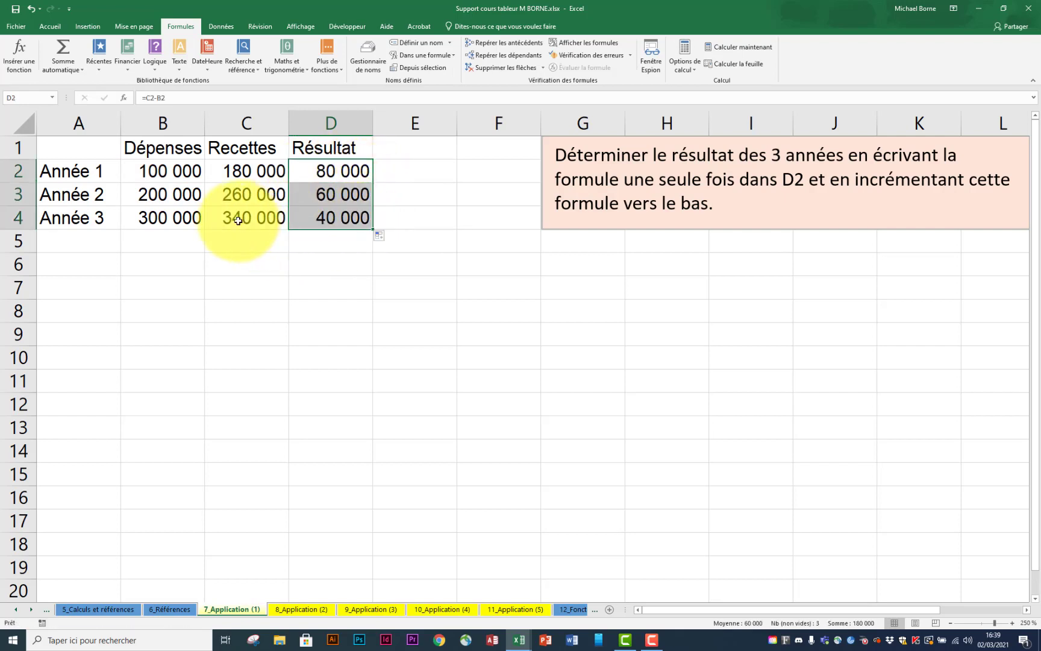
double_click(322, 218)
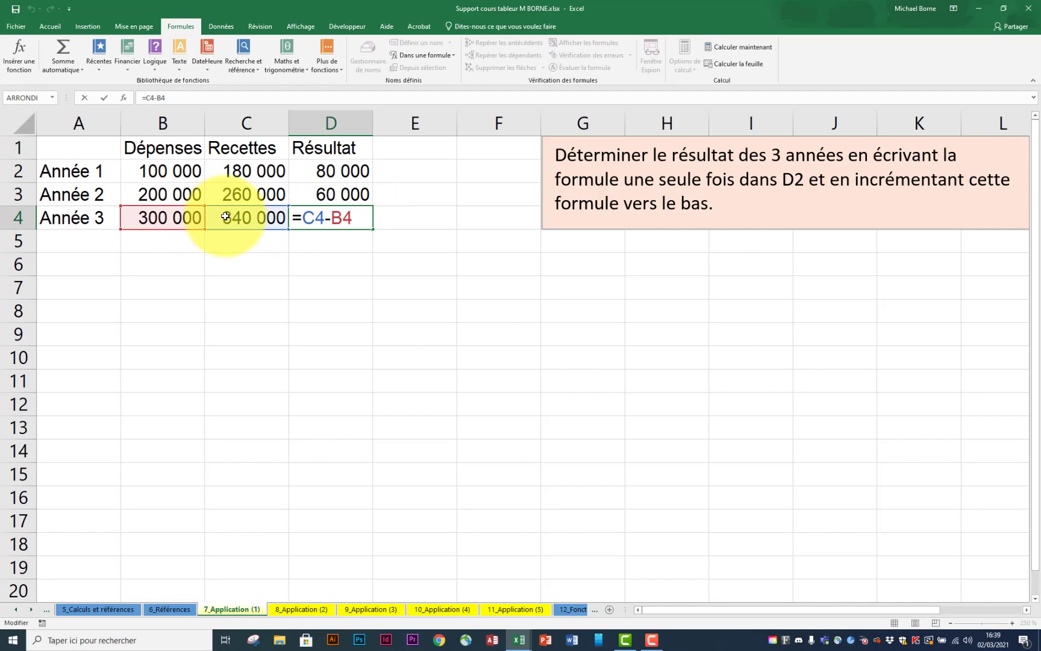
key(Escape)
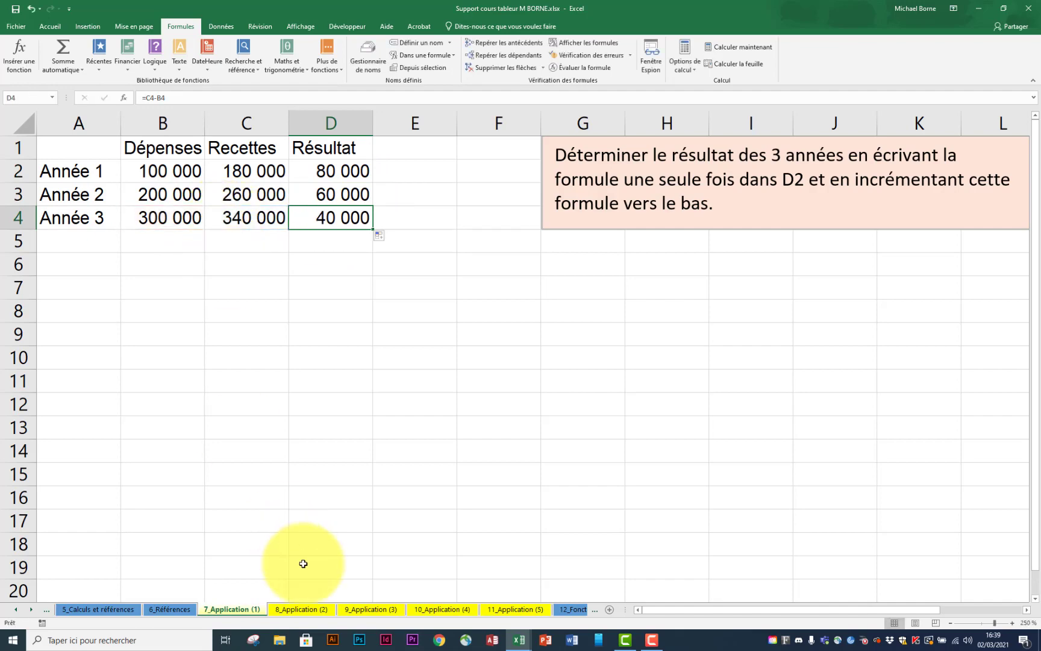
On the 8_Application (2) sheet, calculate the Année 1 result in dollars in E3 with =D3*$B$1, locking the exchange-rate cell
click(307, 609)
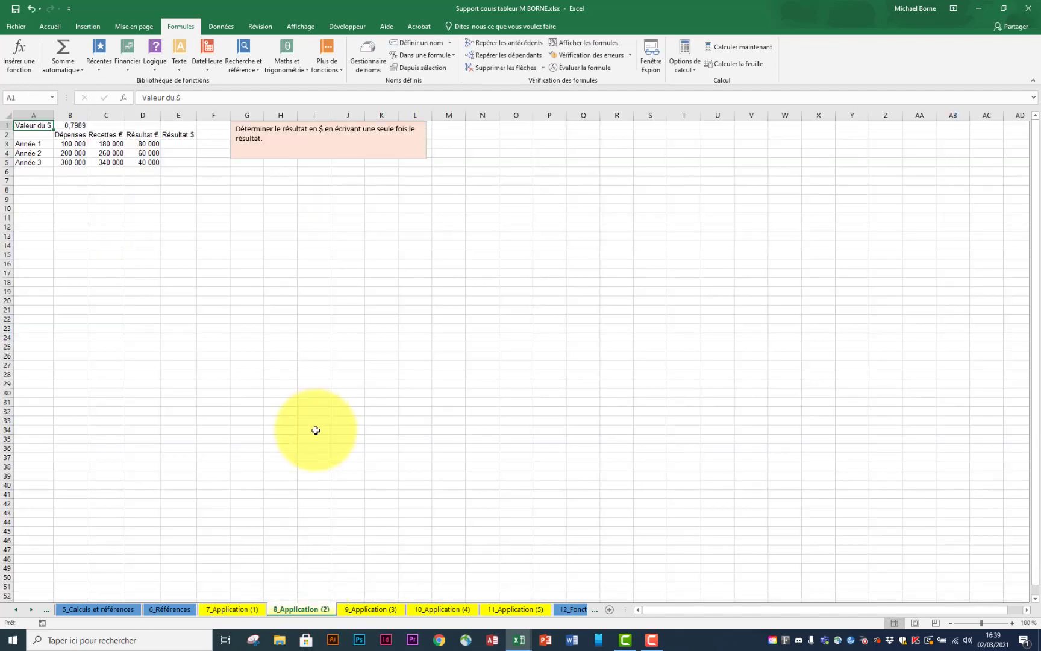
scroll(315, 430, up, 7)
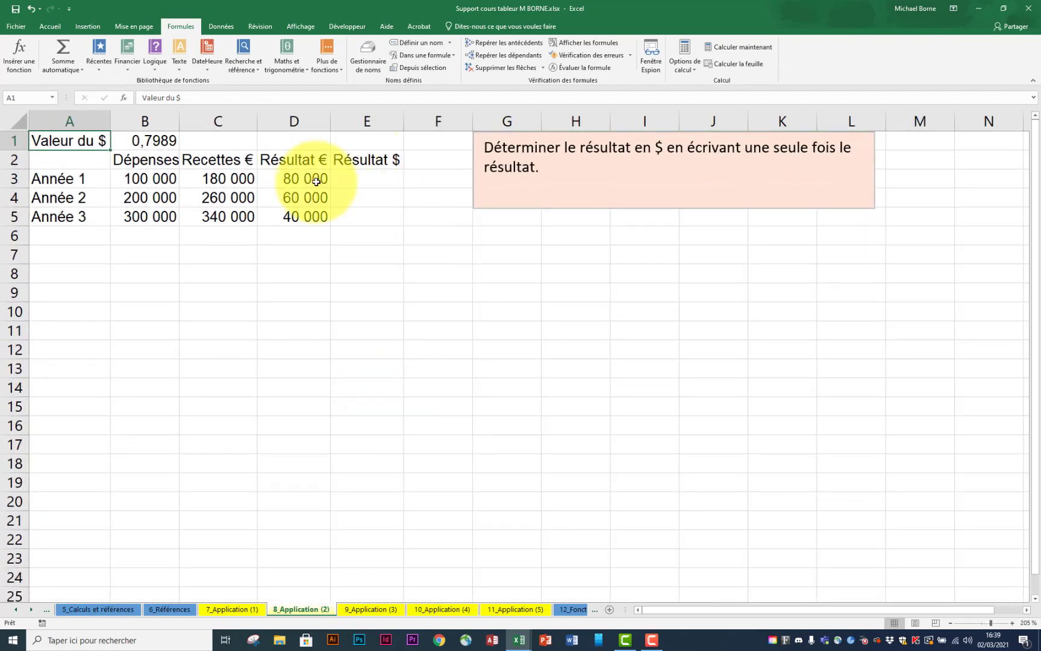
click(310, 178)
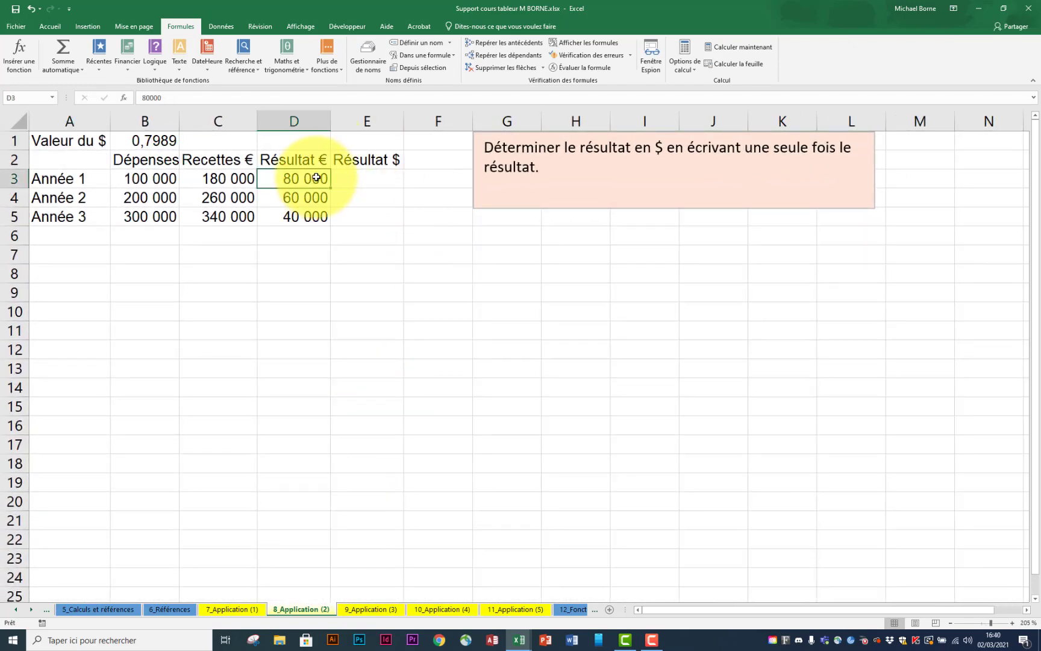
click(366, 179)
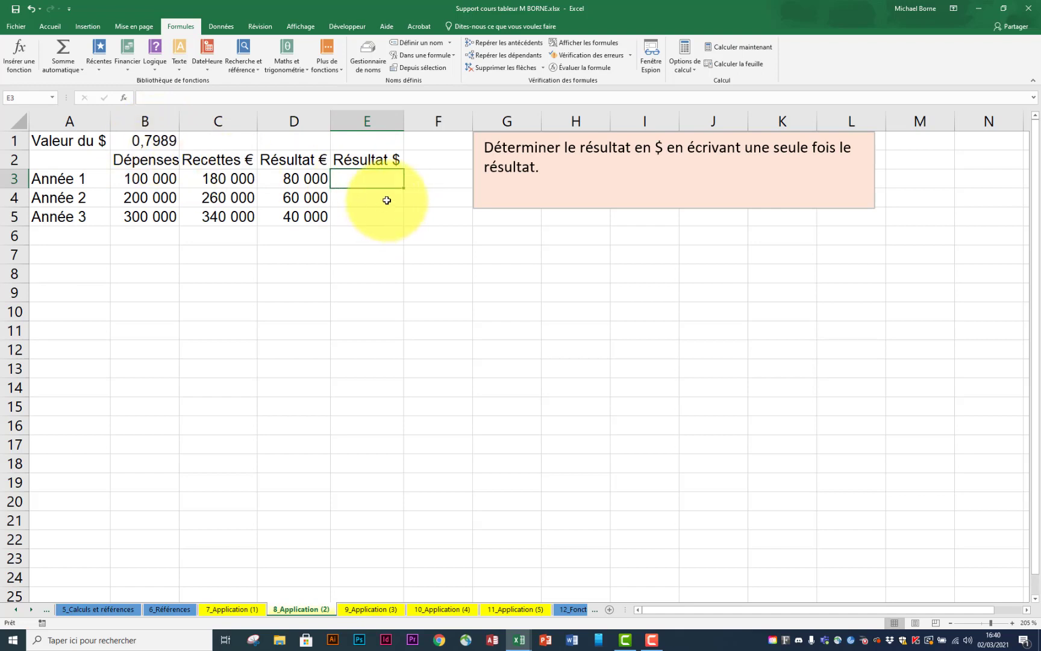
text(=)
click(299, 179)
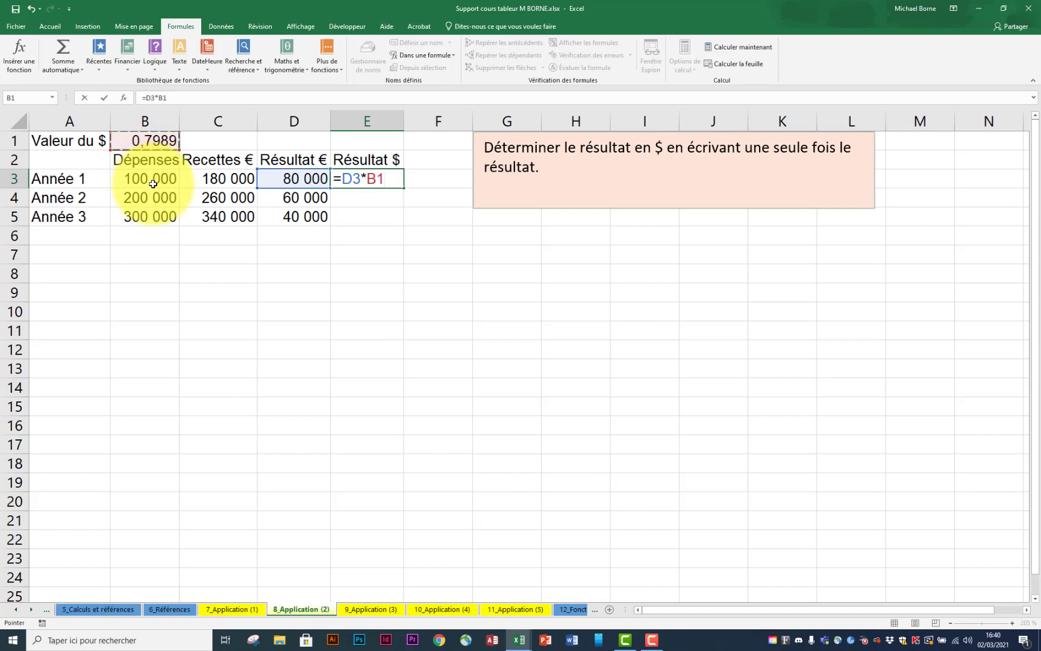
click(372, 176)
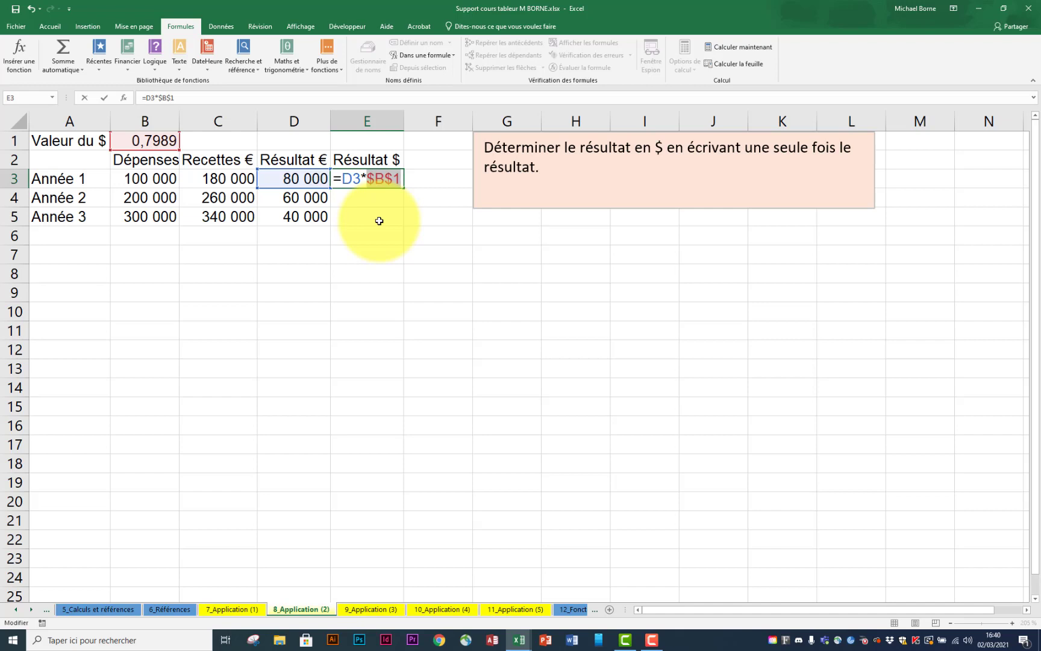
key(Return)
Fill the E3 formula down to E5 and check the references in E5
click(383, 180)
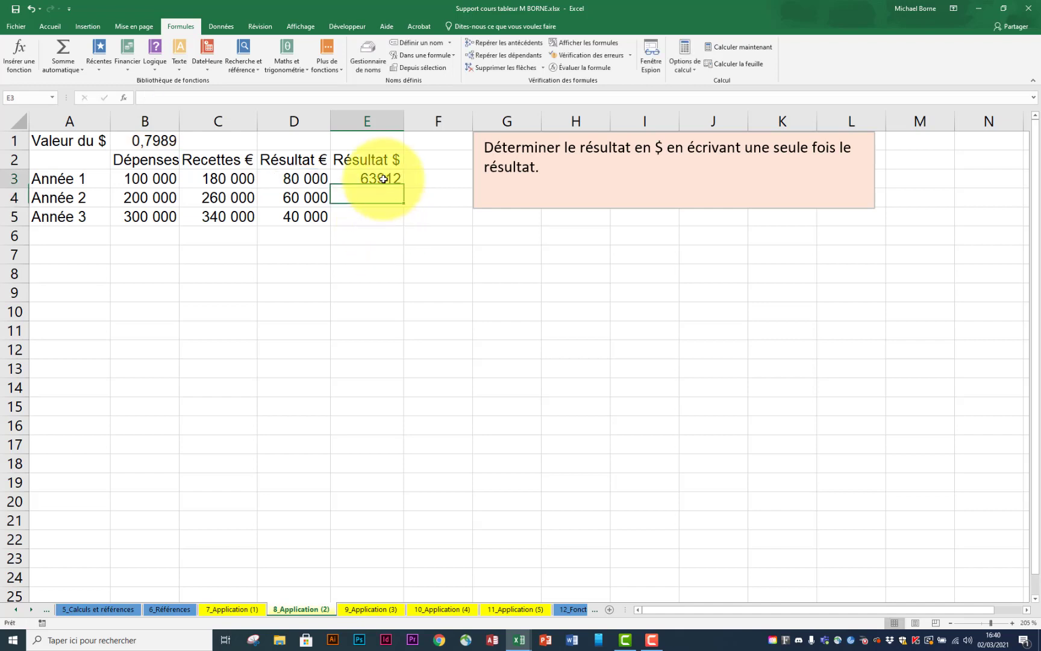
drag(404, 218, 379, 215)
double_click(379, 215)
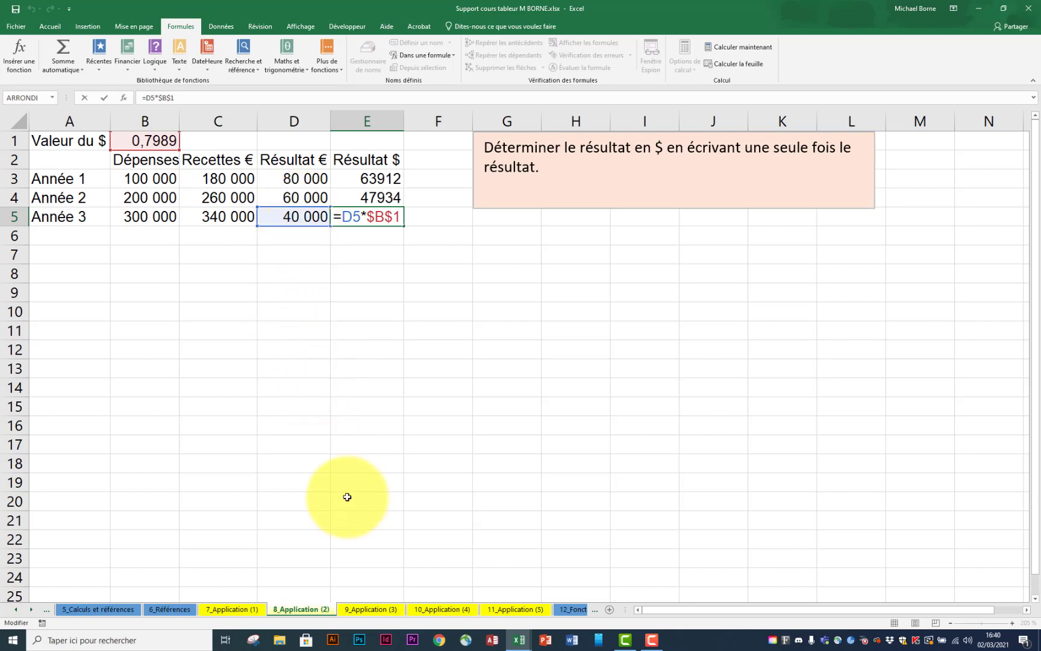
key(ctrl+Return)
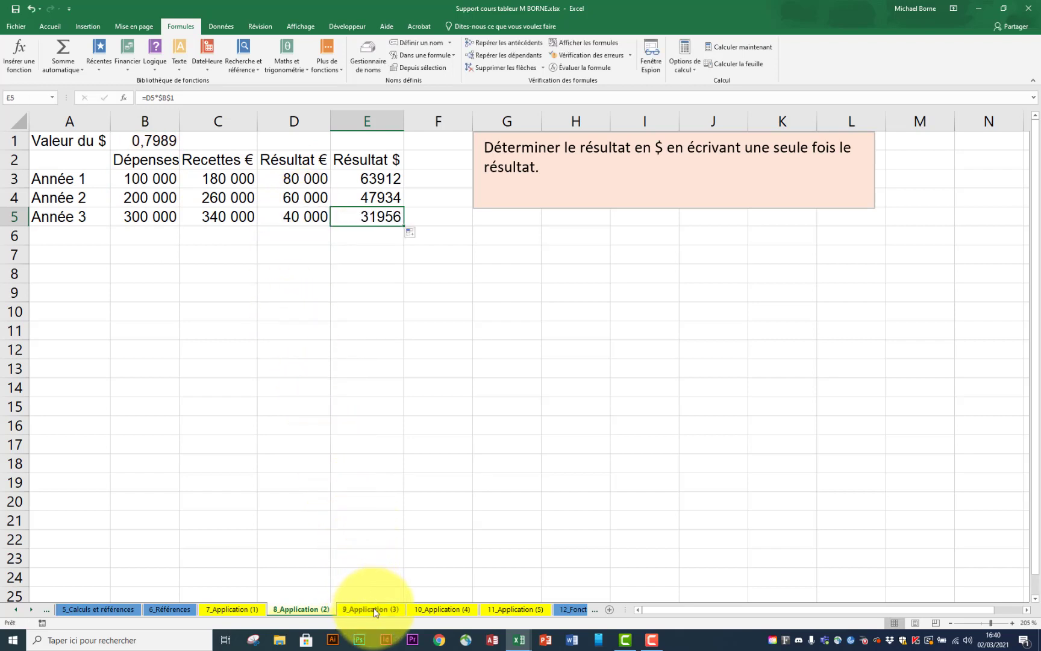
Open the 9_Application (3) sheet and select D3, the Année 1 cell under Dépenses $
click(372, 609)
ctrl+scroll(359, 448, up, 8)
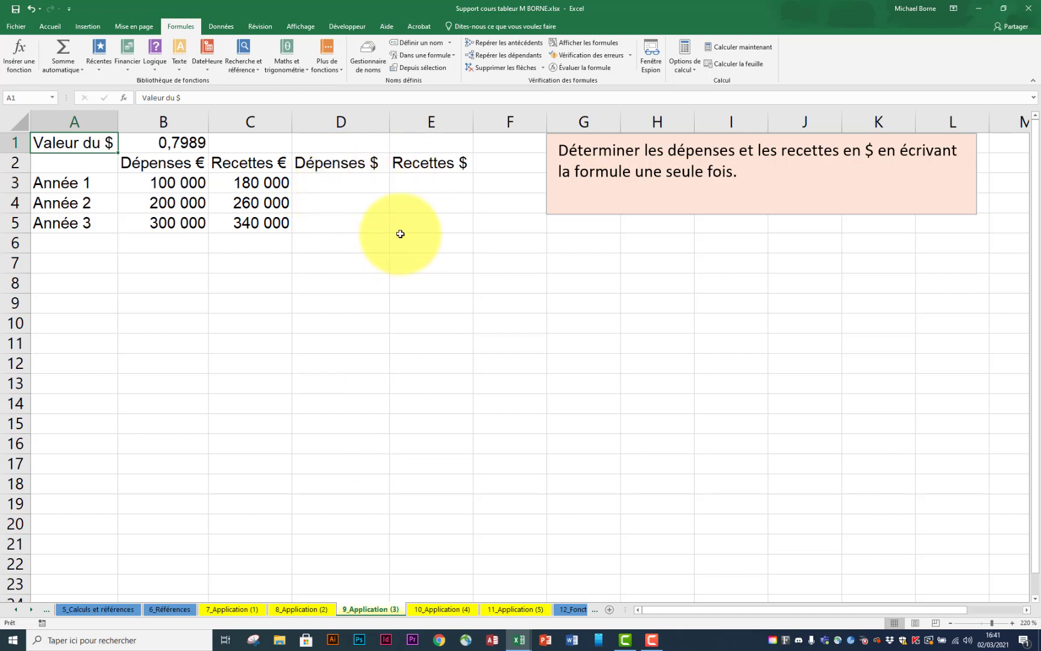
click(344, 184)
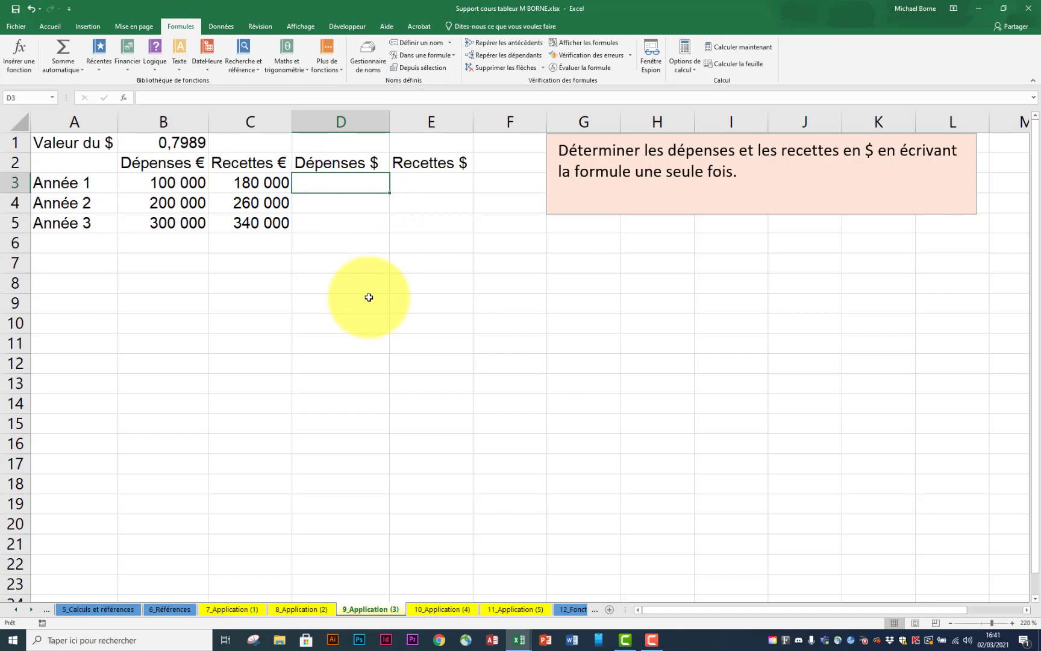
text(=)
click(259, 184)
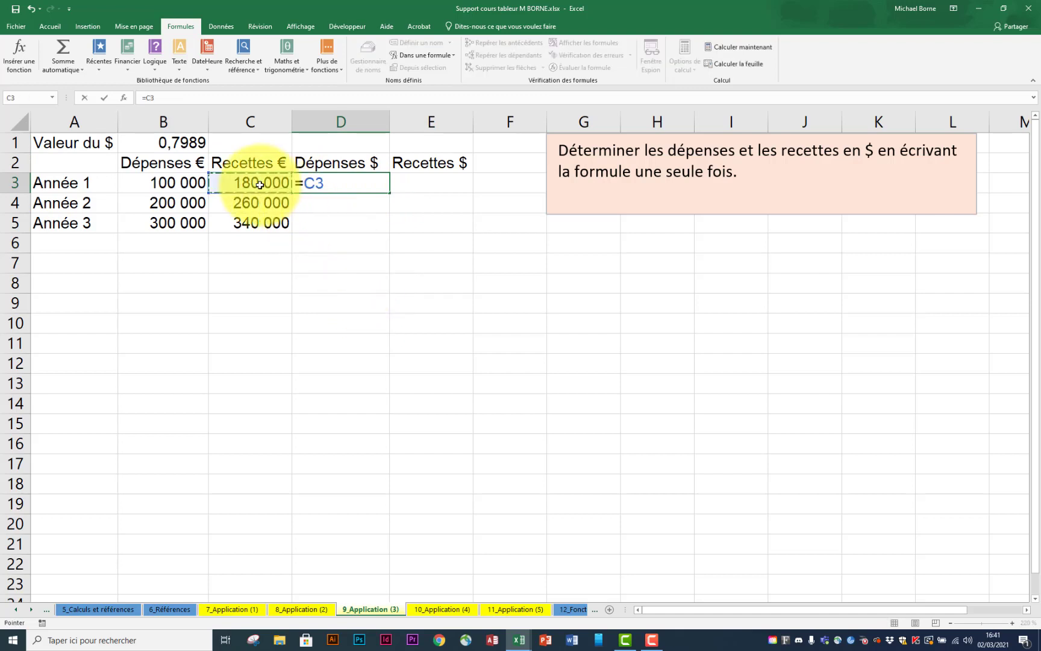
text(-)
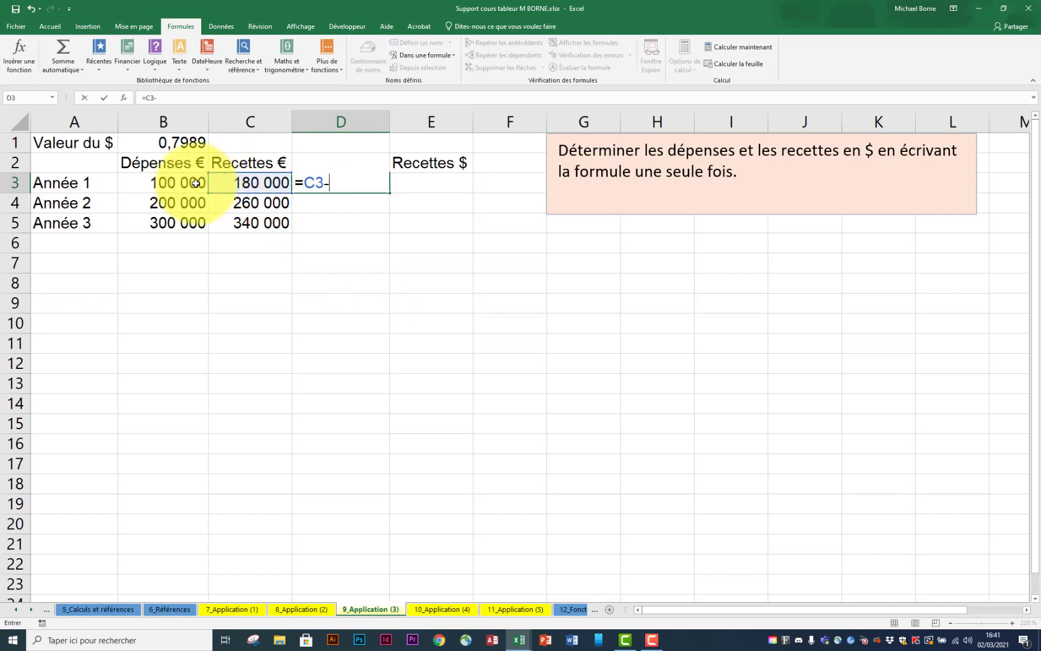
click(175, 184)
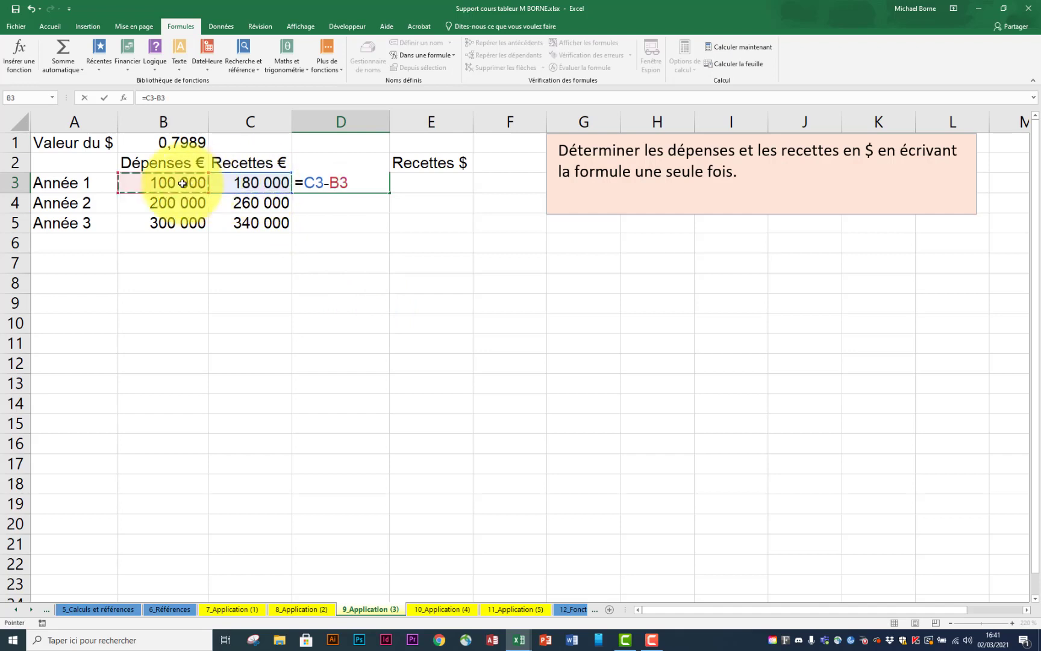
click(146, 98)
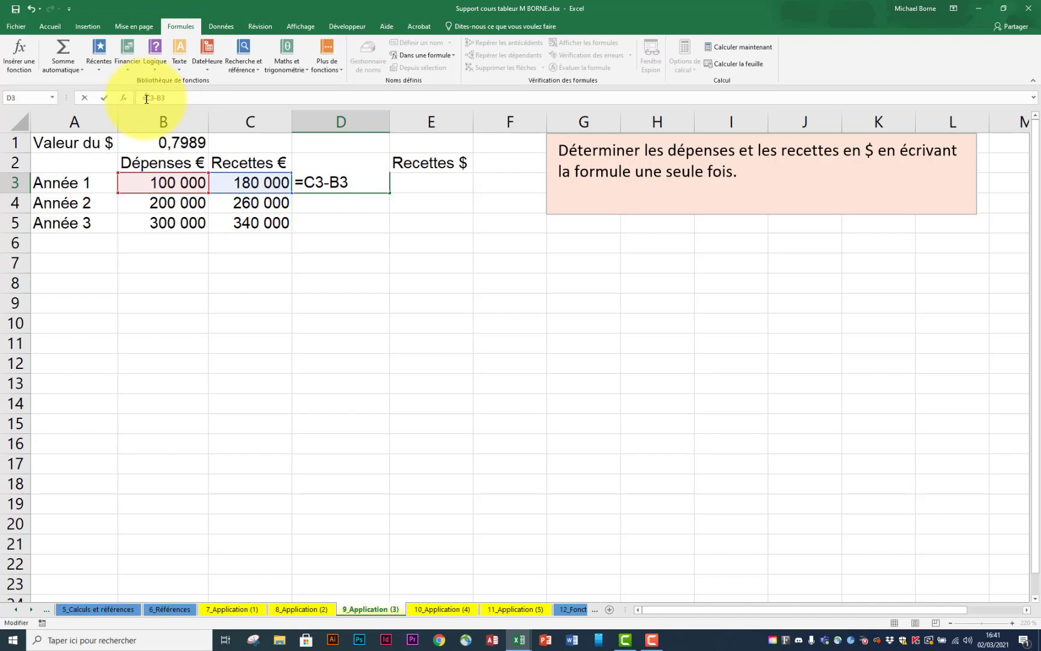
text(()
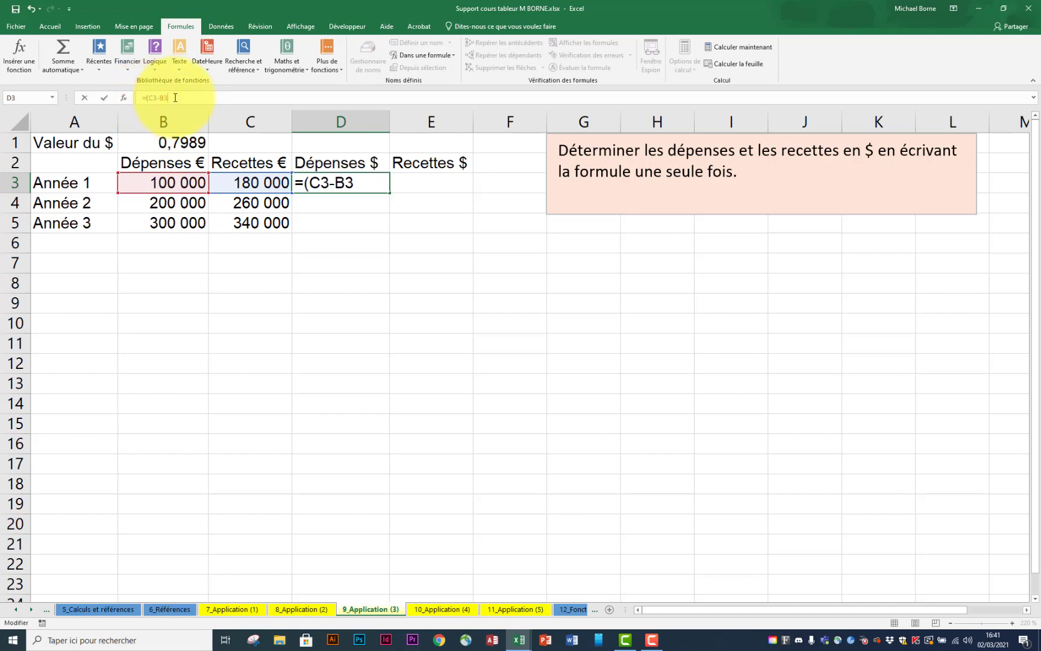
key(Escape)
click(317, 218)
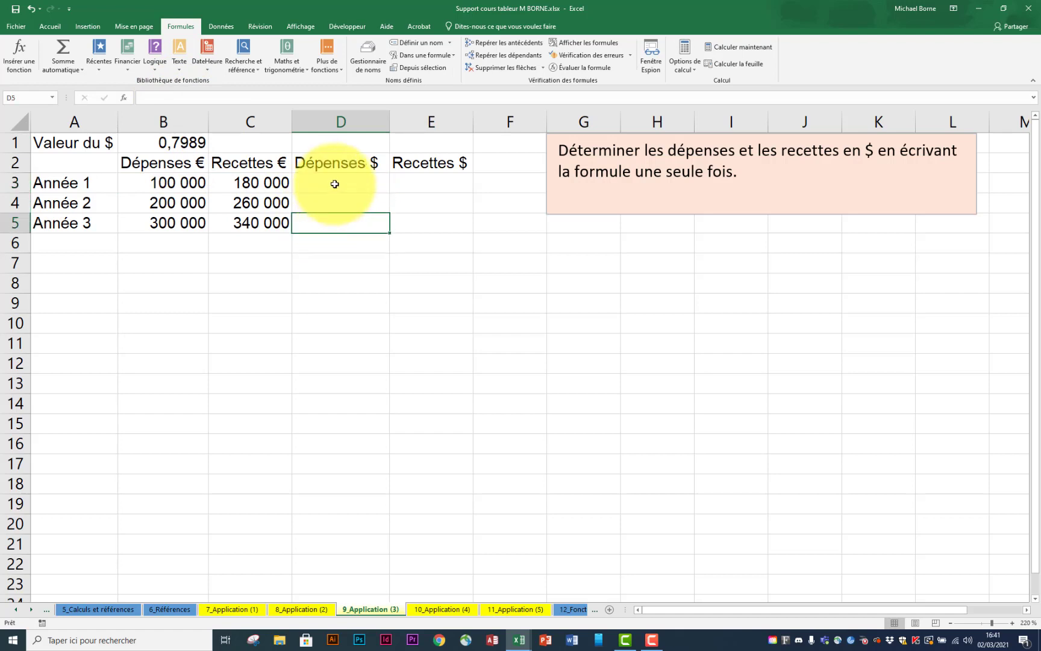
Enter the formula =B3*$B$1 in D3 to convert the Année 1 expenses using an absolute reference to the dollar value
click(341, 187)
text(=)
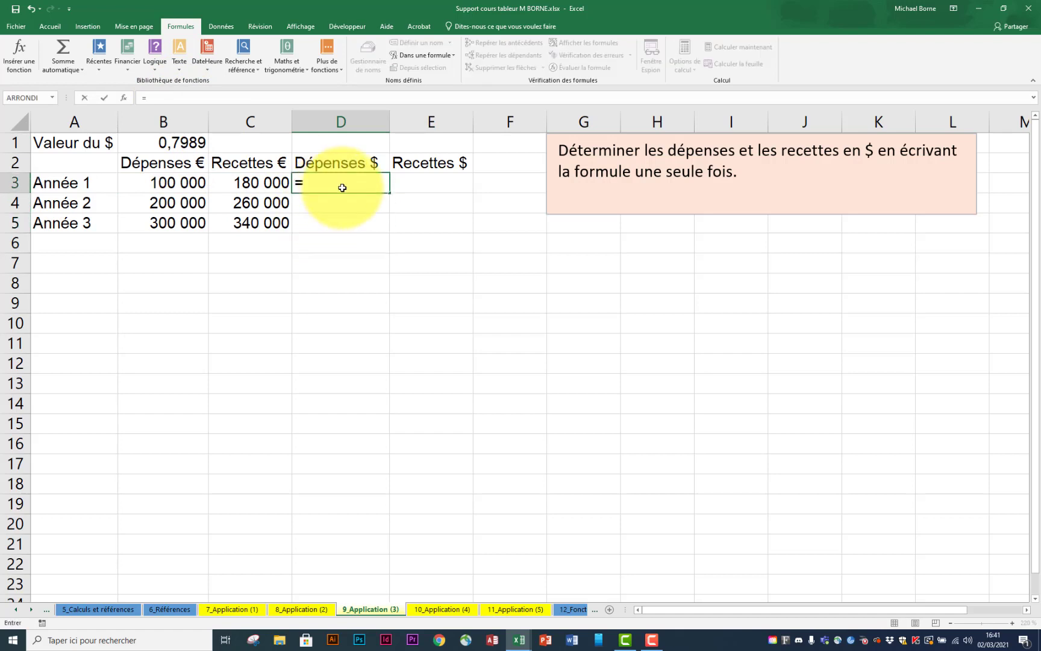
click(168, 187)
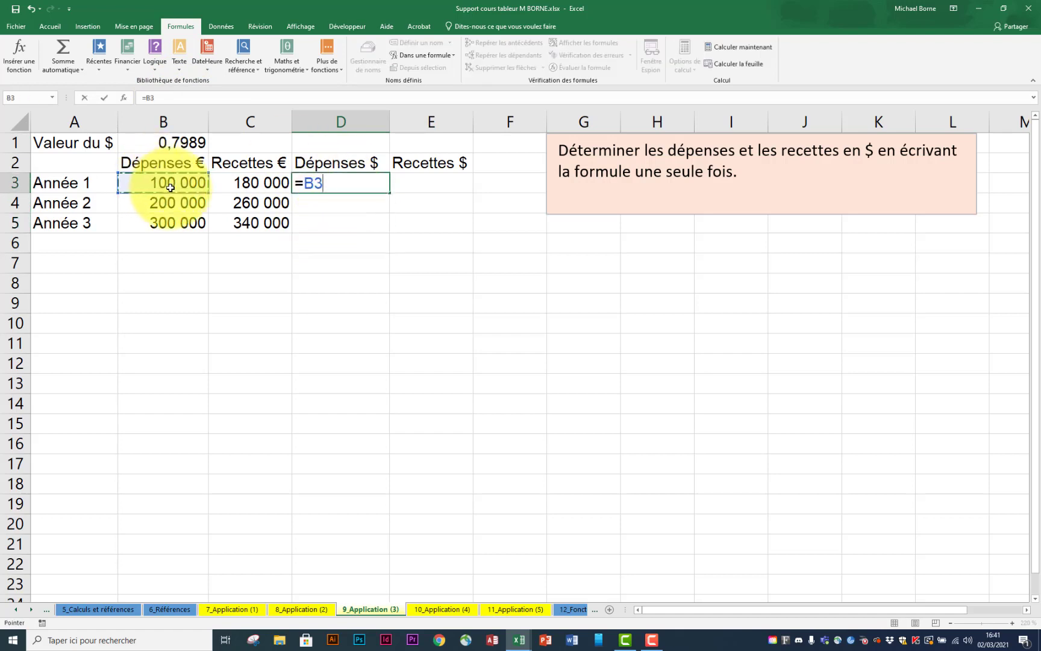
text(*)
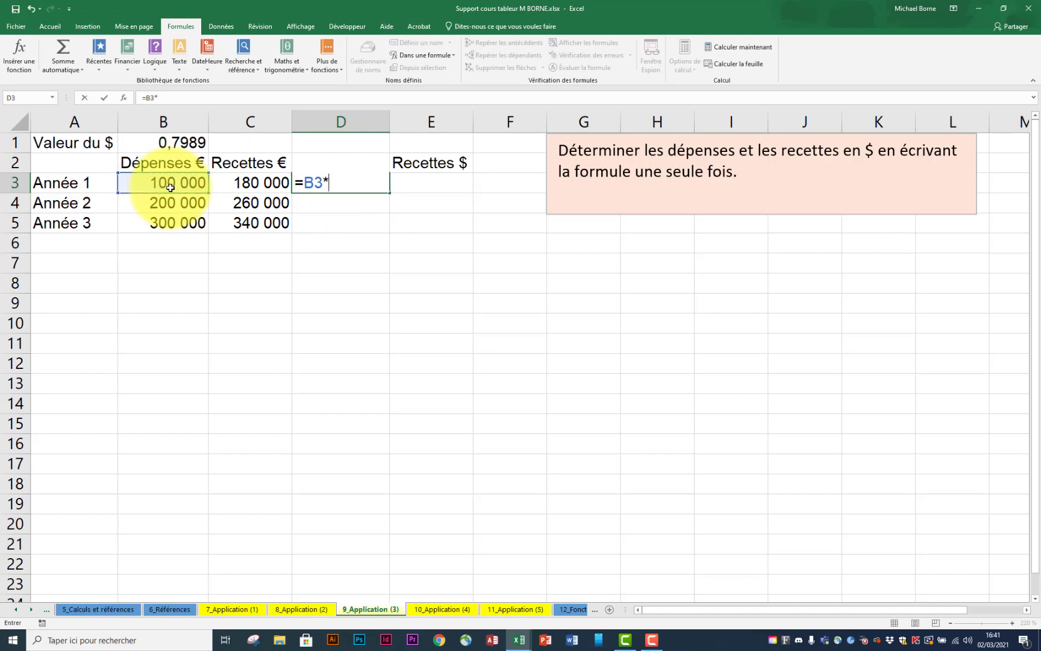
click(182, 143)
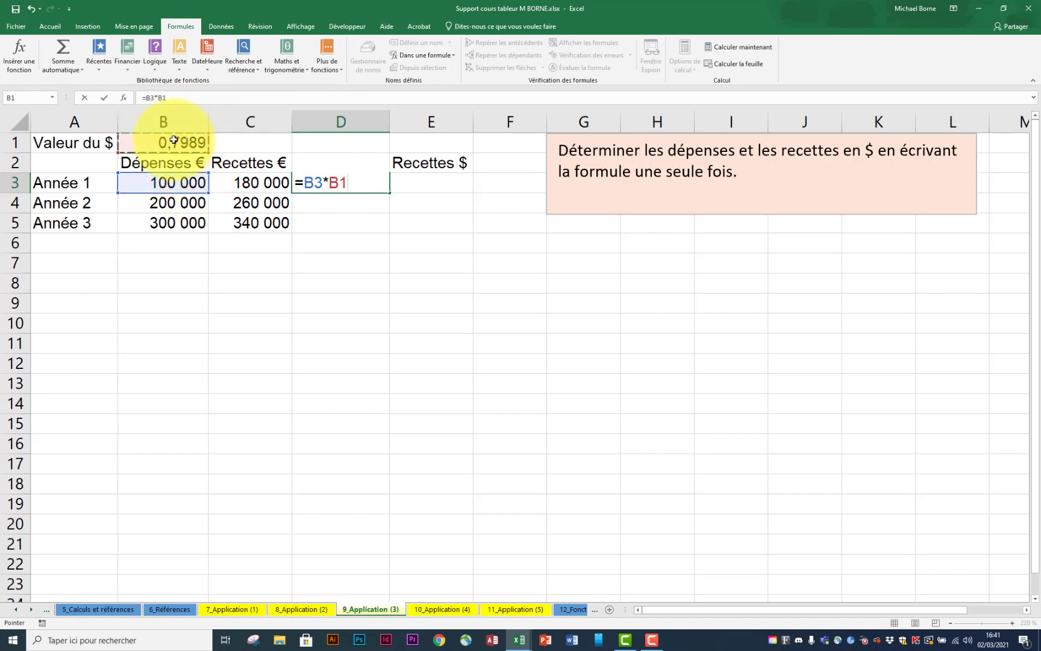
click(338, 182)
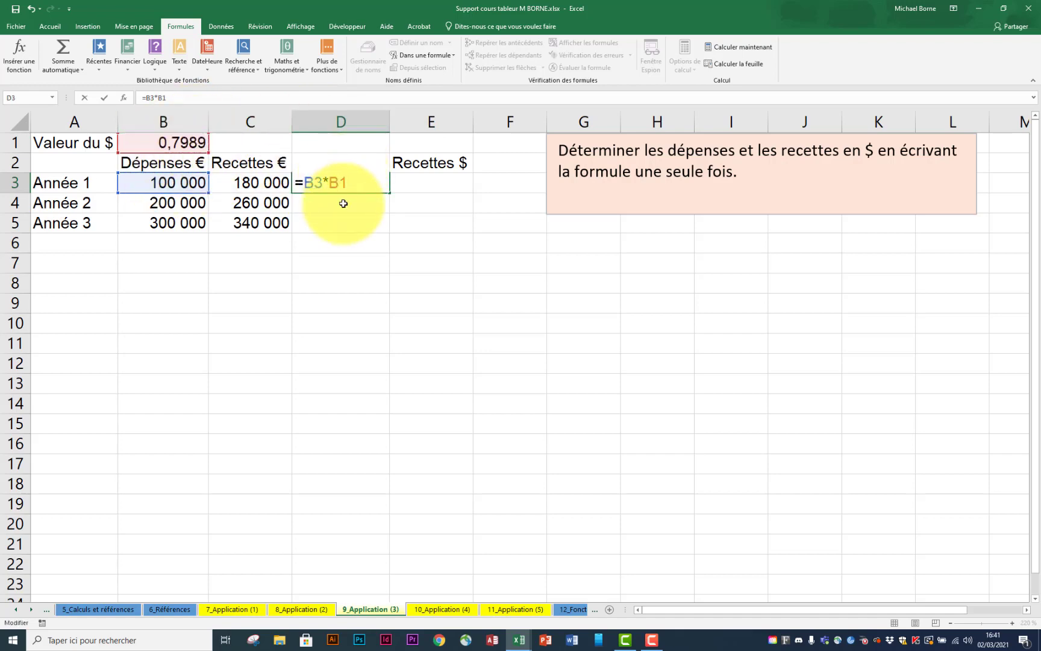
key(F4)
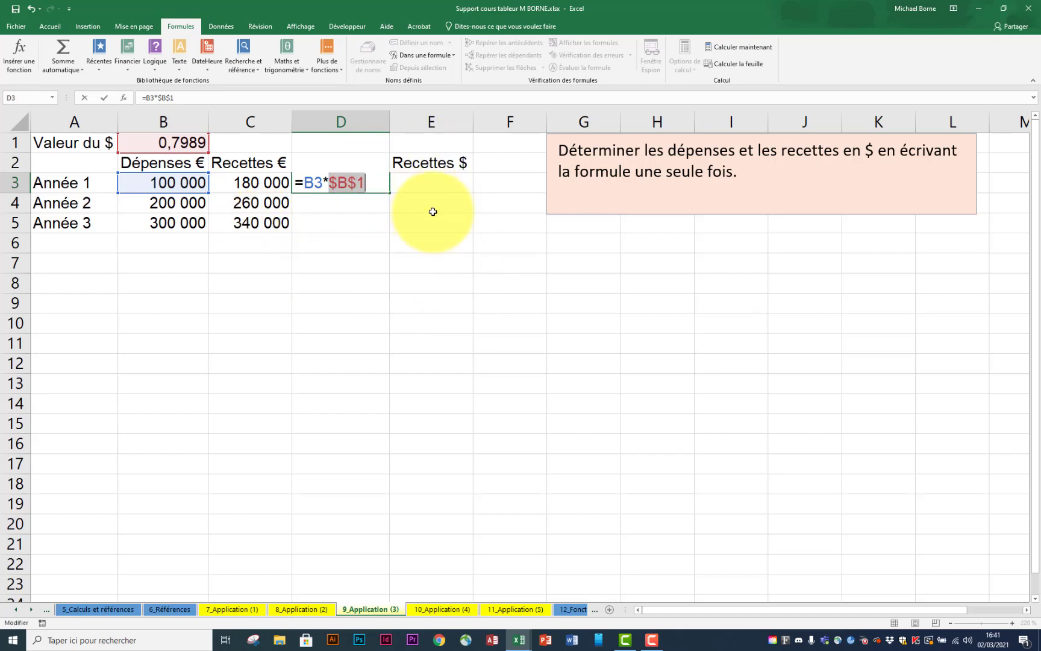
key(Return)
Fill the D3 conversion formula across the range D3:E5 and inspect the references of the copied formula in E4
click(371, 183)
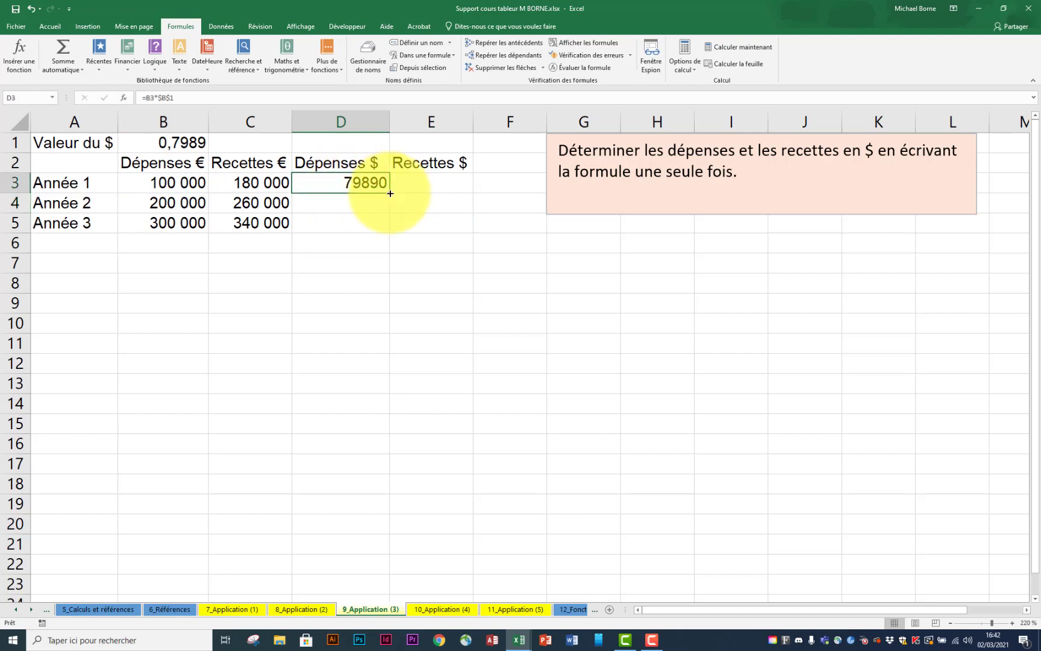
drag(390, 194, 442, 236)
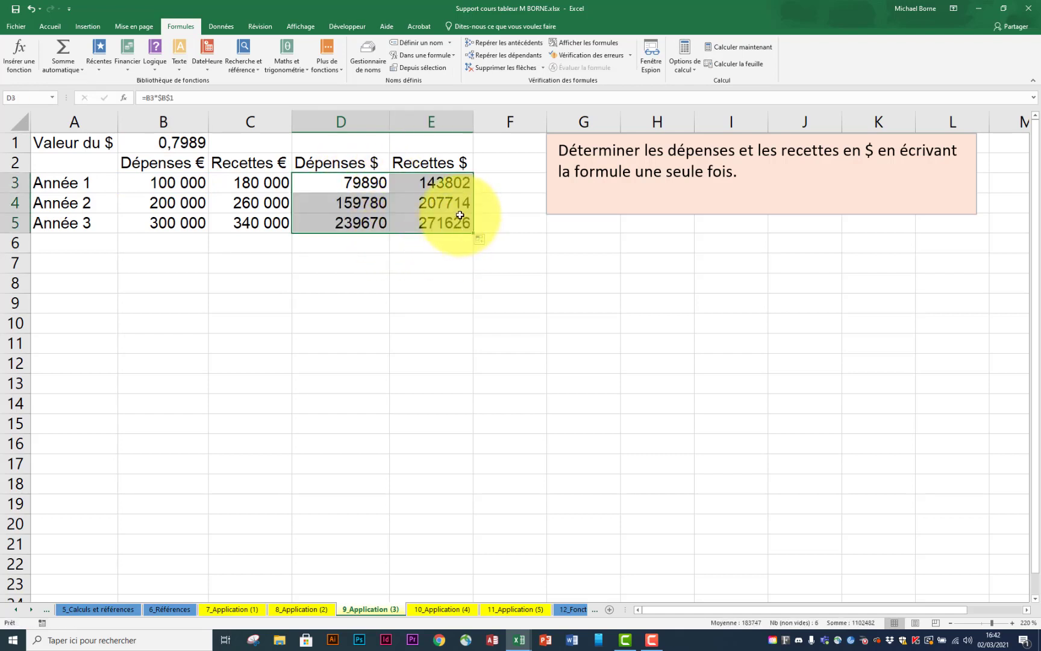
double_click(450, 203)
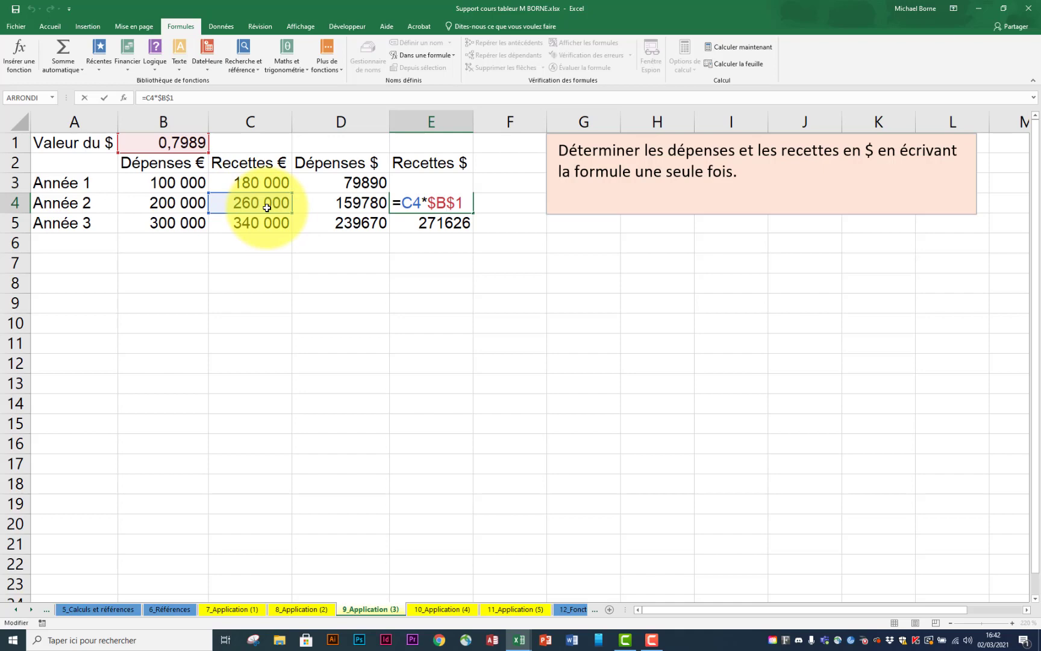
key(Escape)
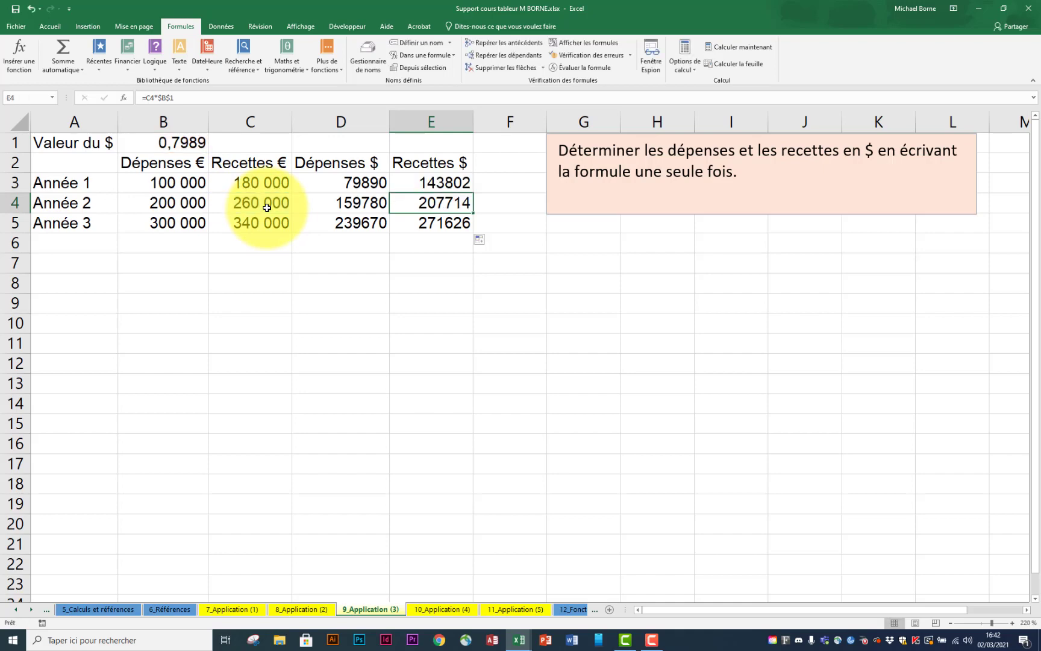
On the 10_Application (4) sheet, write the formula =A3*B2 in B3 to multiply the quantity by the Soft drink price
click(442, 609)
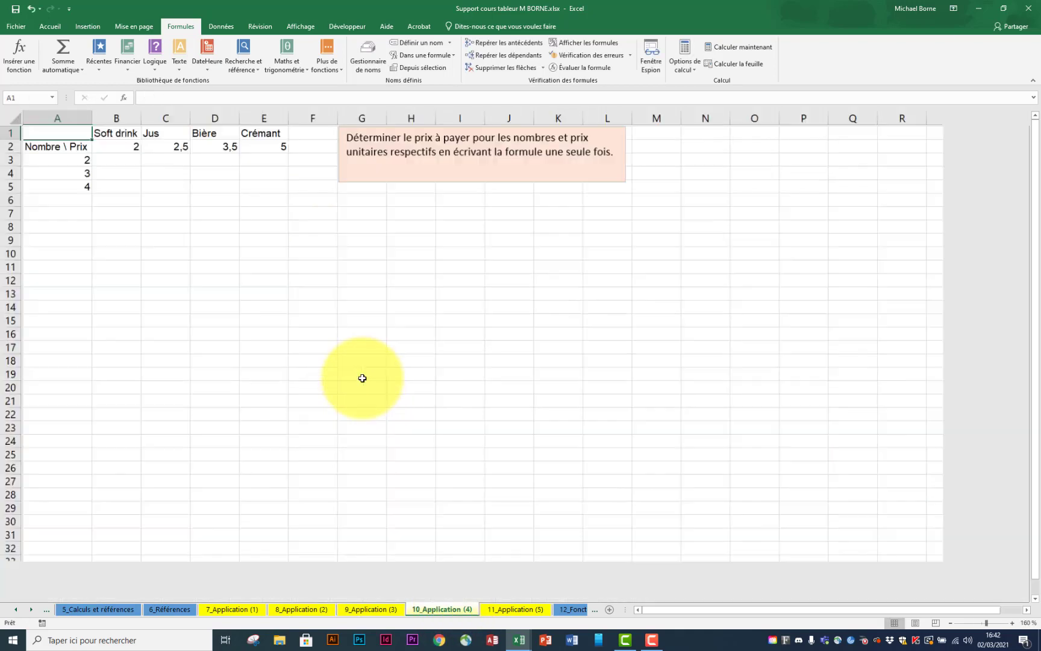
ctrl+scroll(362, 378, up, 5)
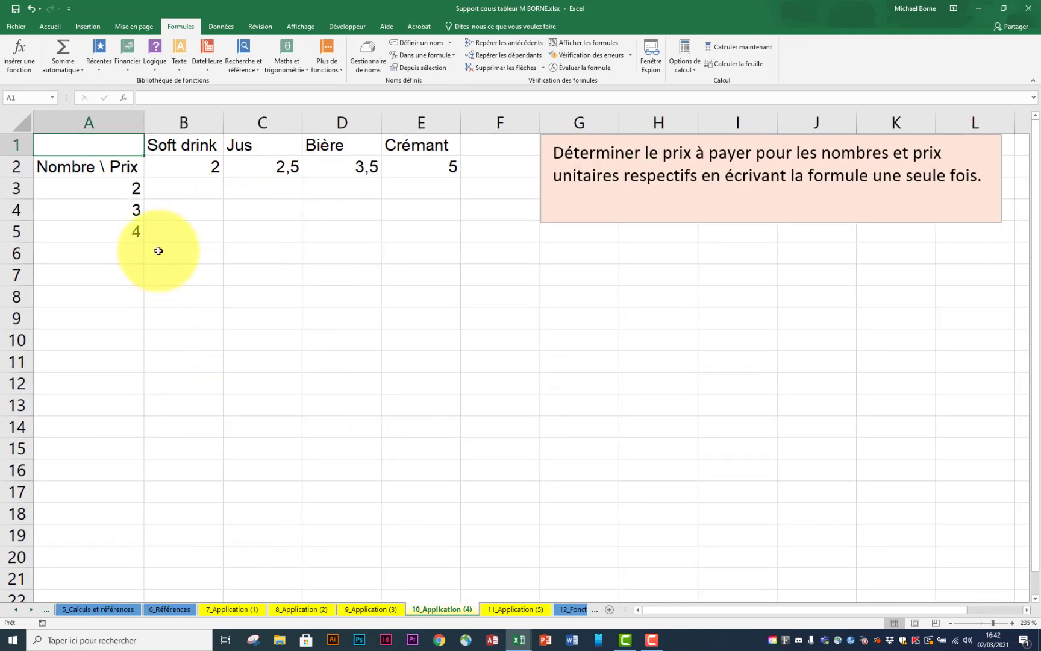
click(188, 190)
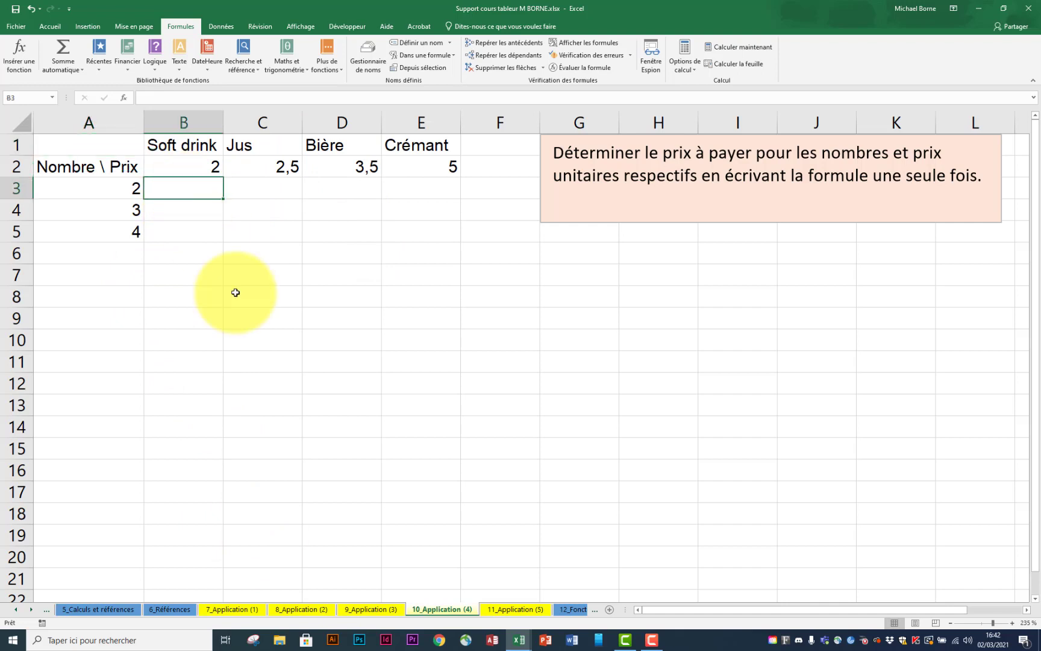
text(=)
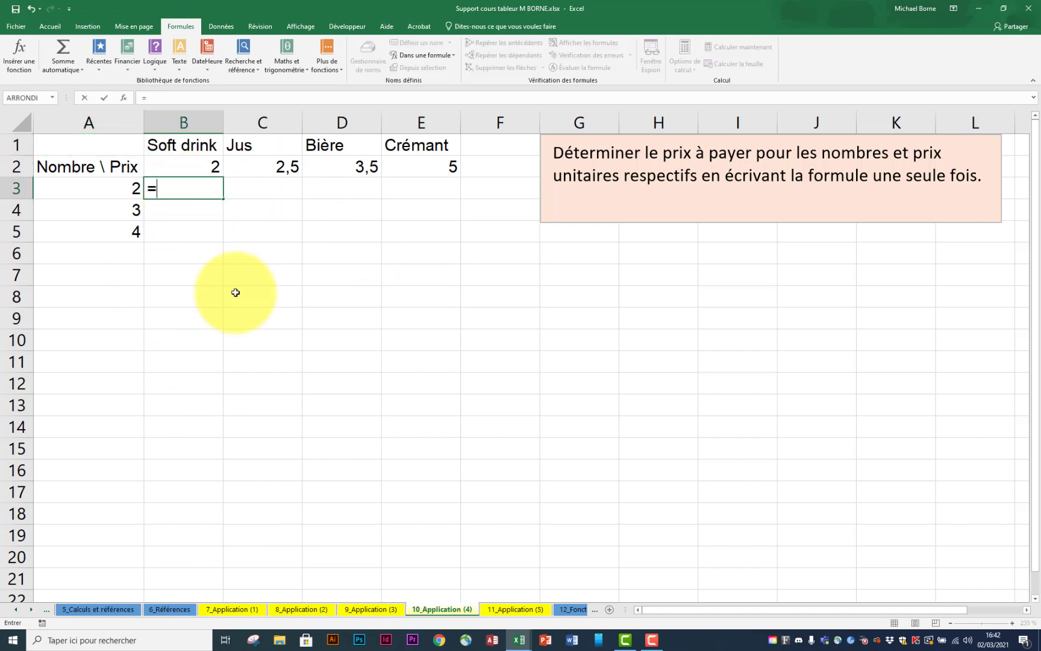
click(117, 193)
text(*)
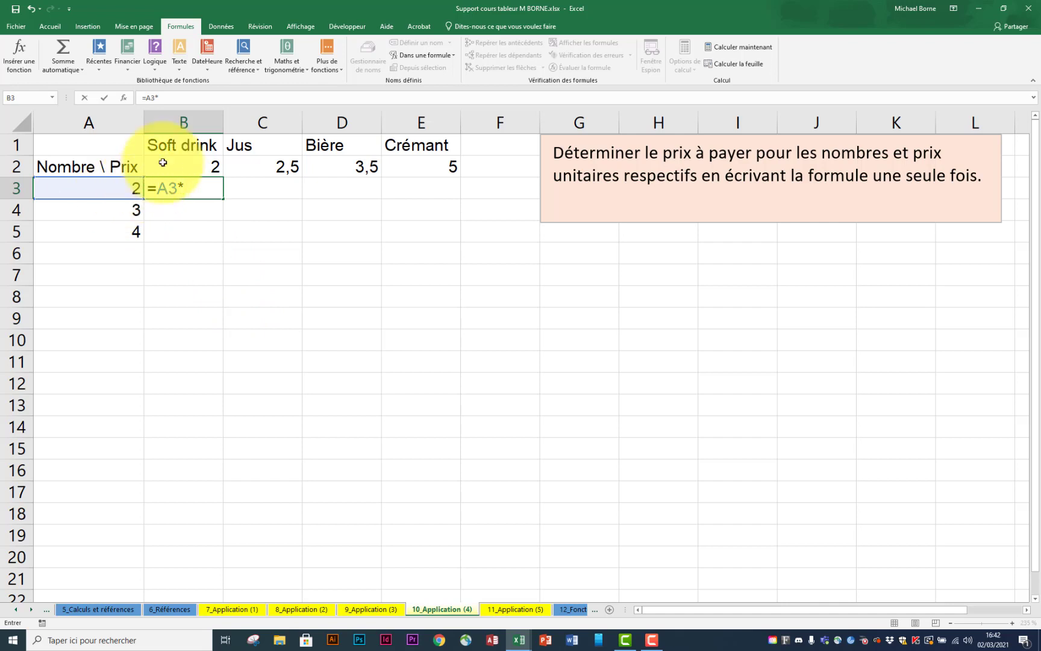
click(188, 170)
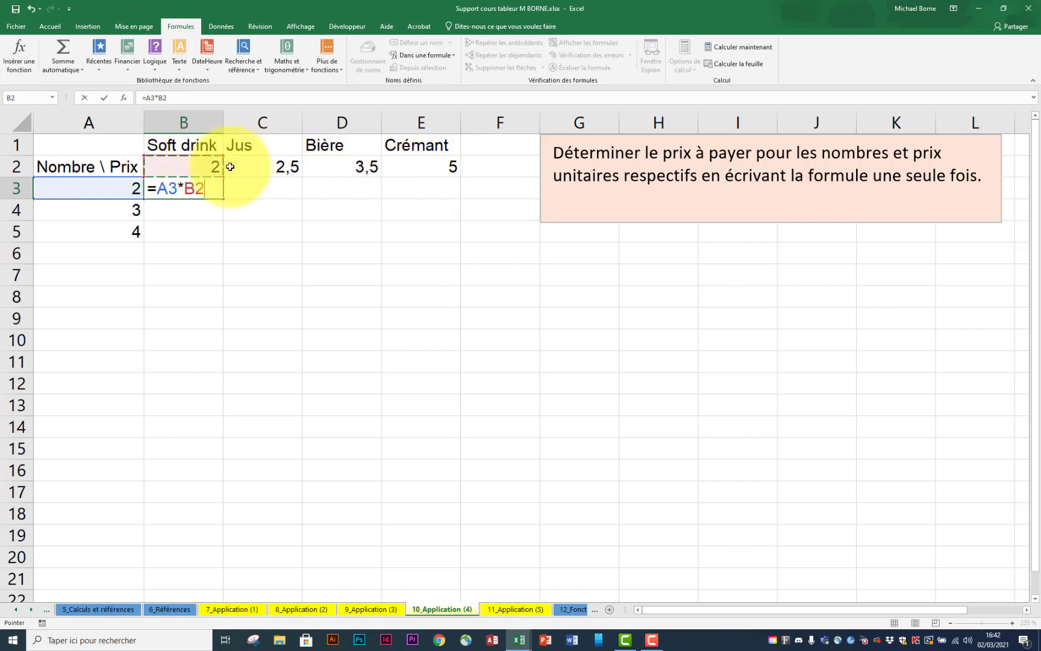
Change the references in B3 to mixed ones so the formula is =$A3*B$2, and fill it across B3:E5
click(197, 188)
key(F4)
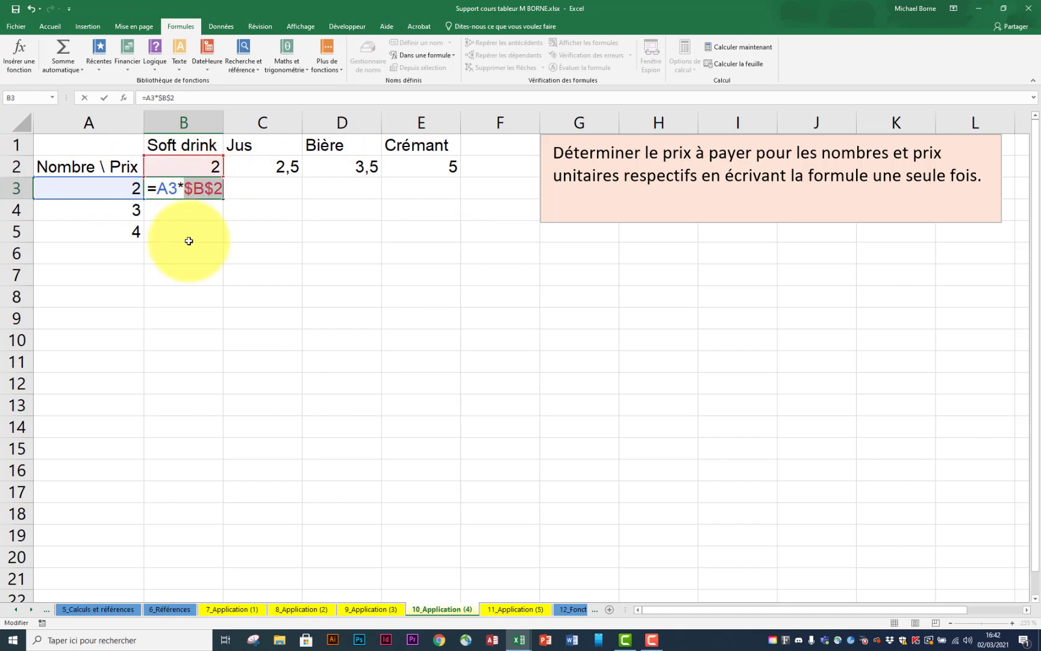
key(F4)
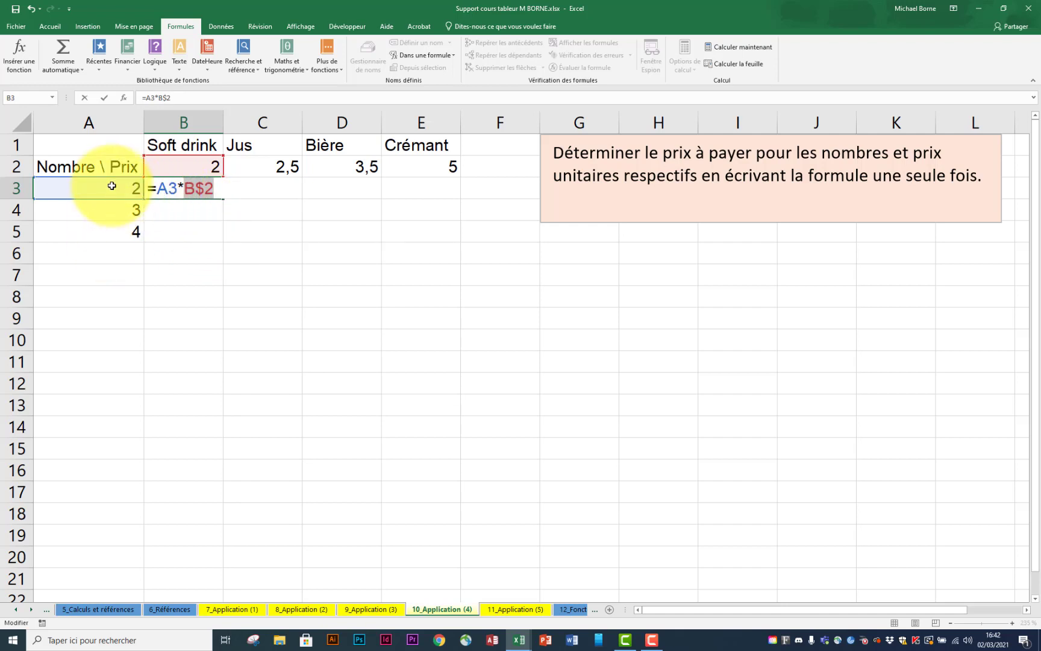
click(168, 188)
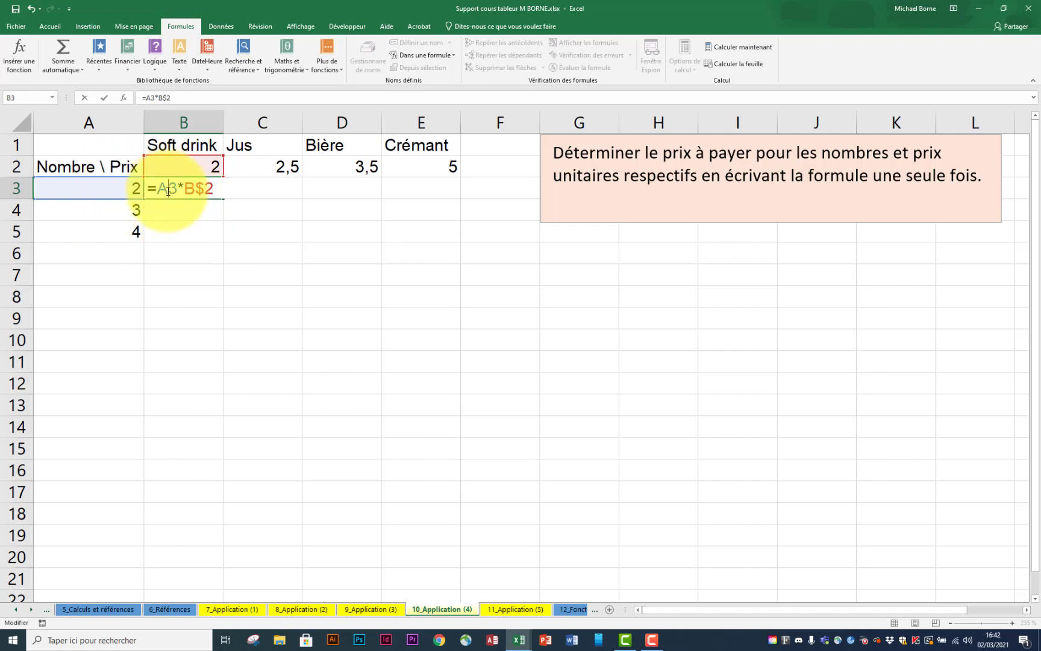
key(F4)
key(F4)
key(F4)
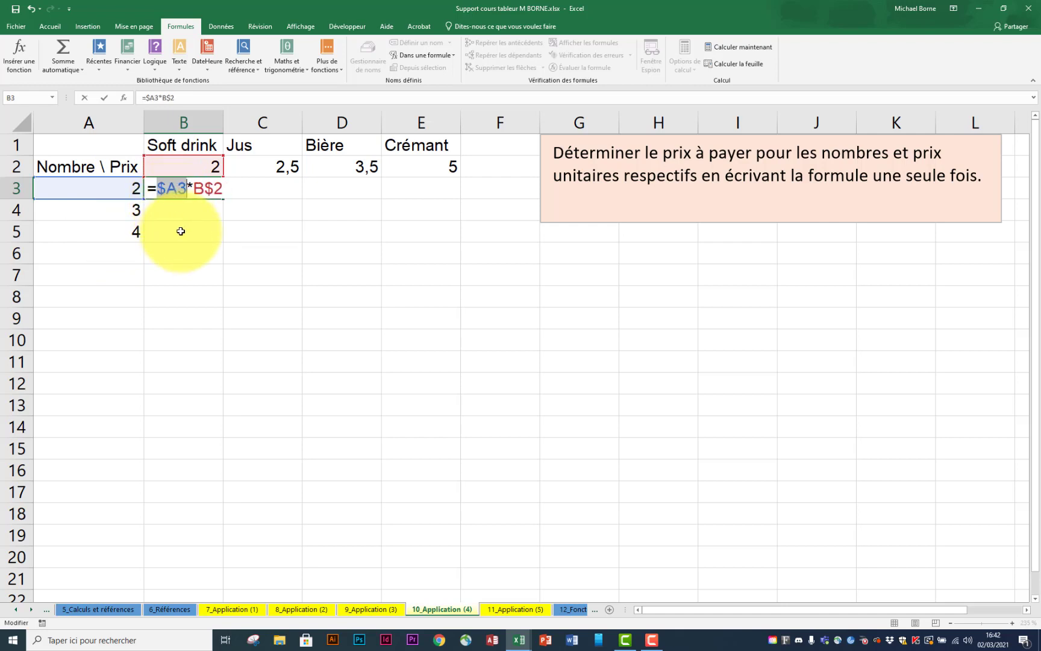
key(Return)
click(212, 196)
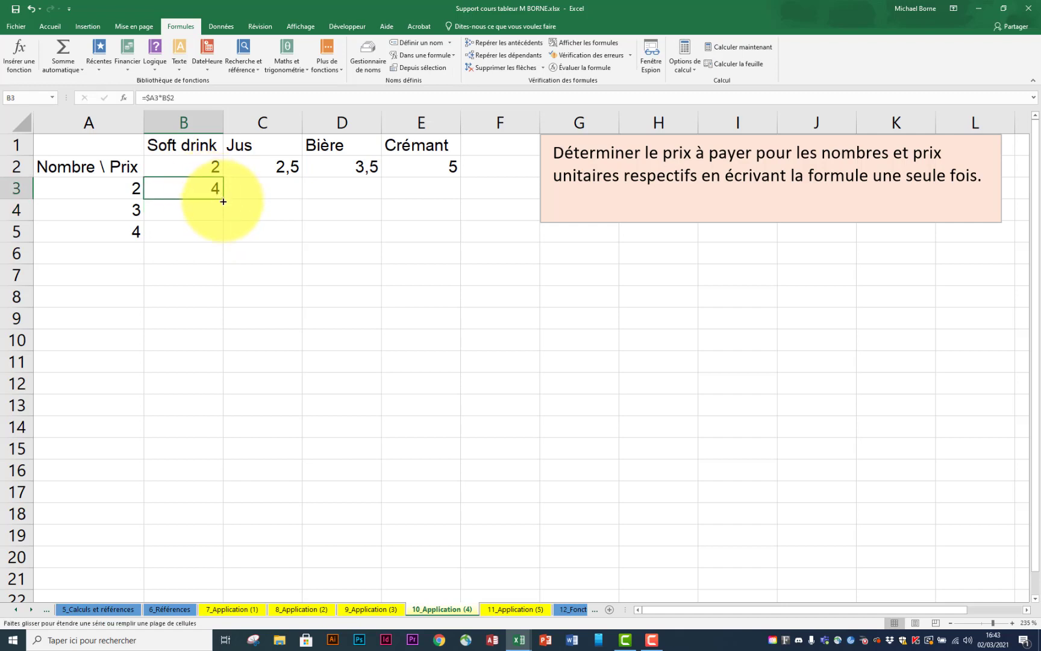
drag(221, 198, 420, 307)
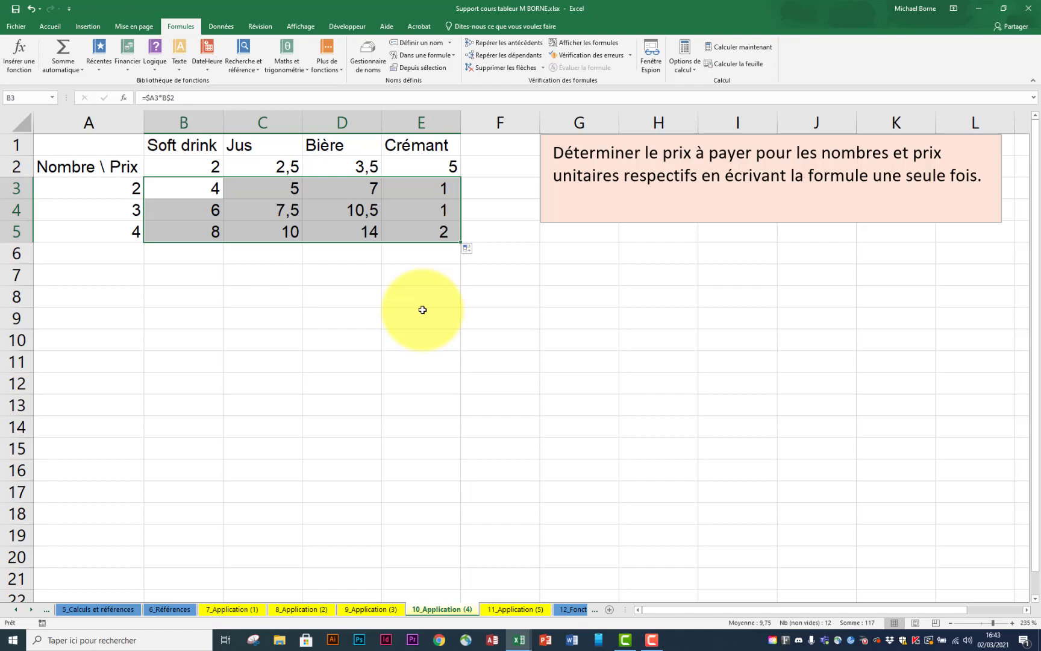
On the 11_Application (5) sheet, begin the F2 formula with the parenthesised product =(B2*C2)
click(513, 609)
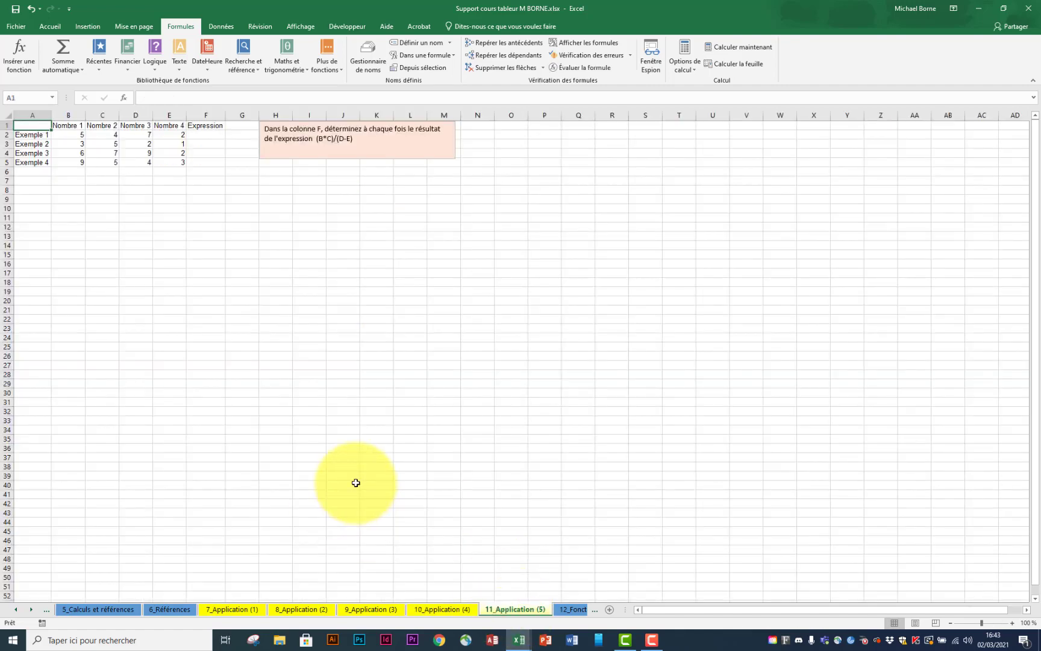
scroll(356, 480, up, 8)
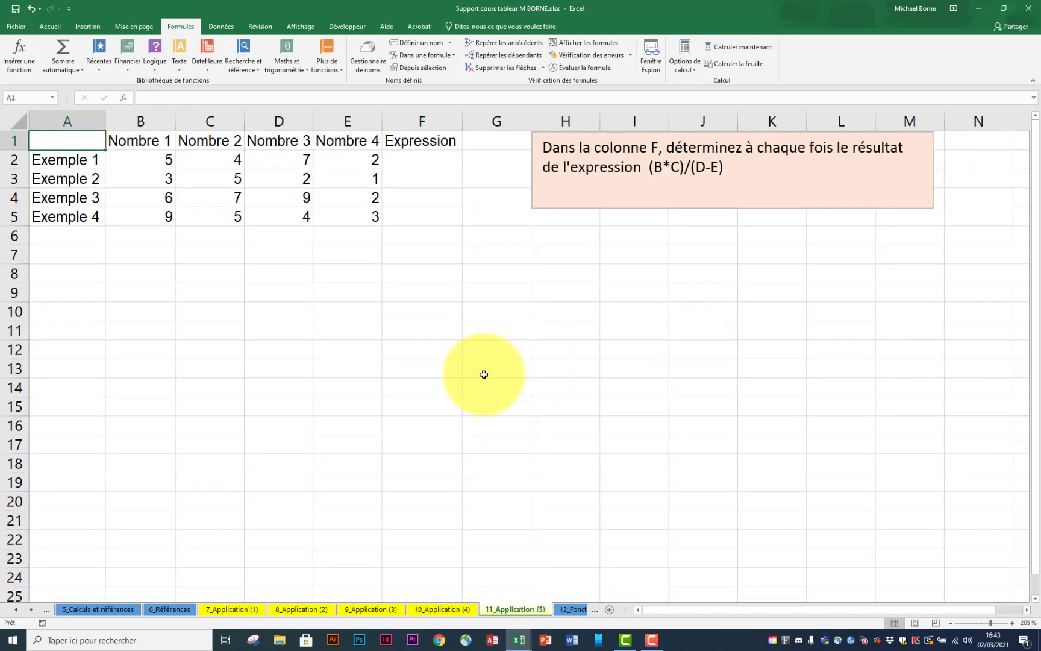
click(446, 162)
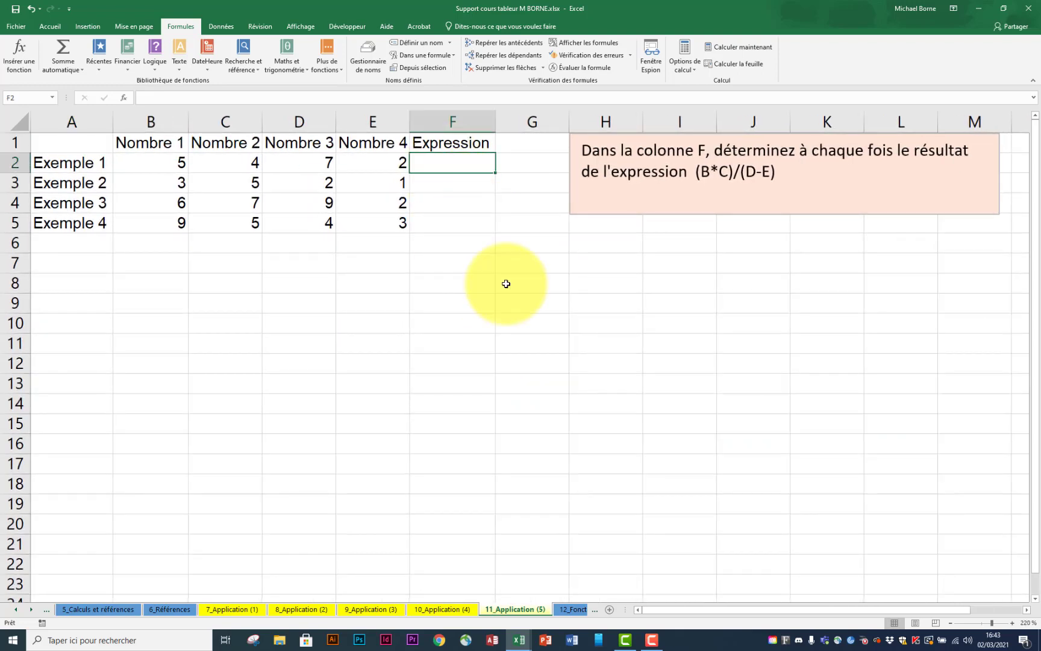
text(=)
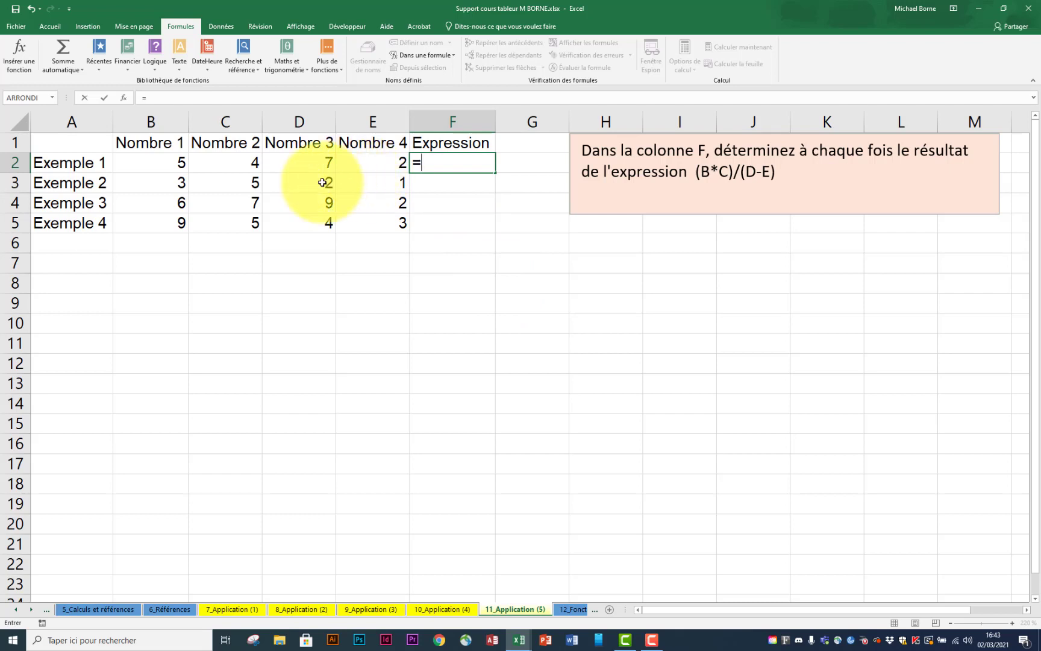
click(174, 165)
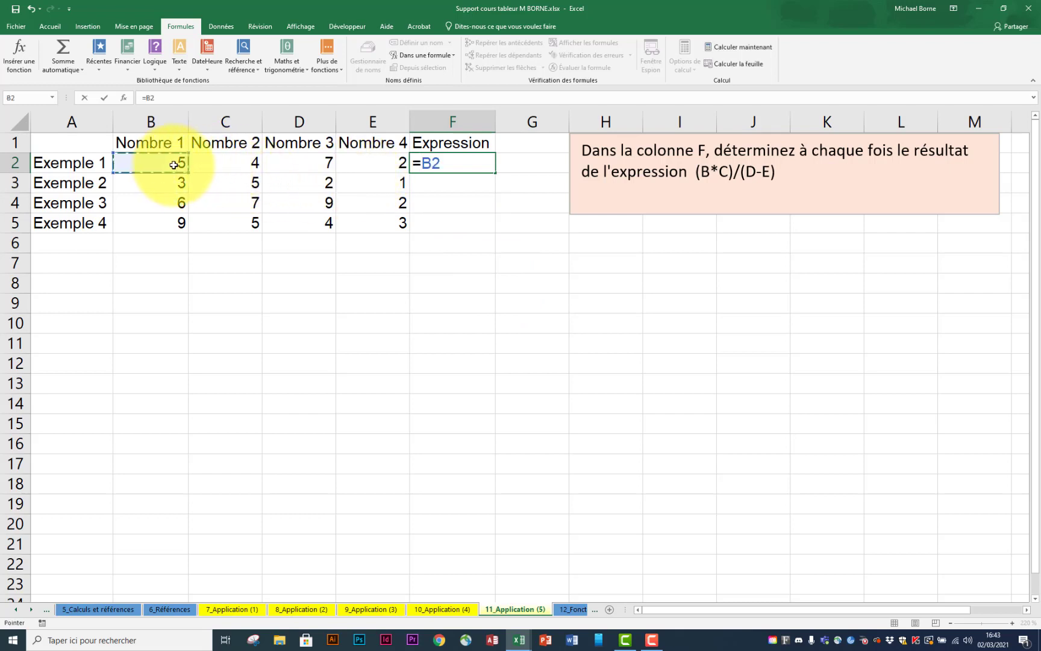
text(*)
click(221, 161)
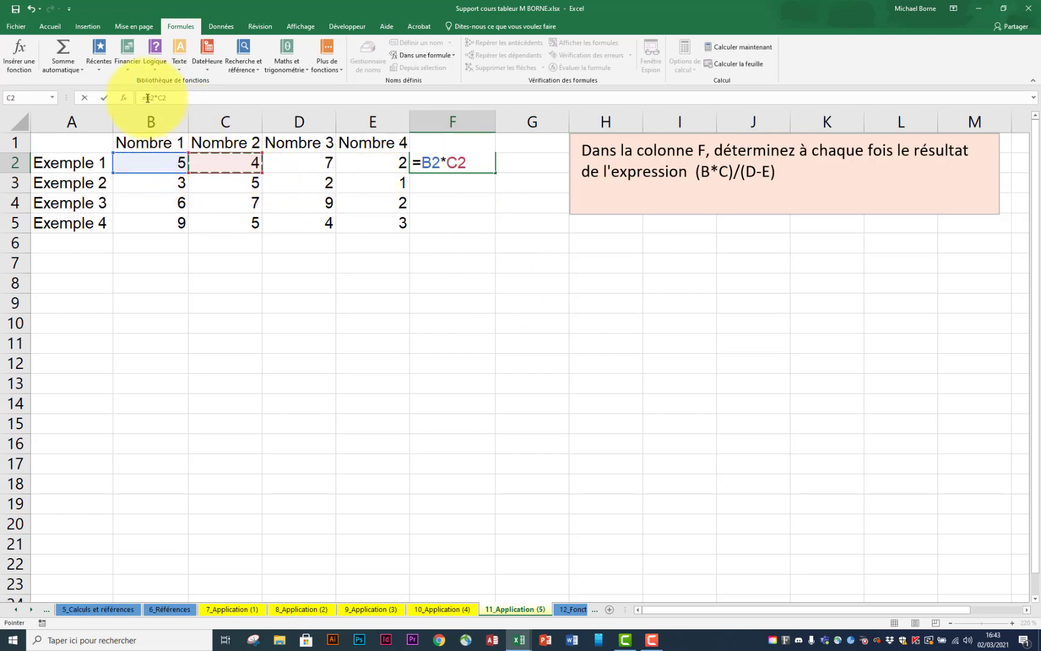
click(147, 97)
text(()
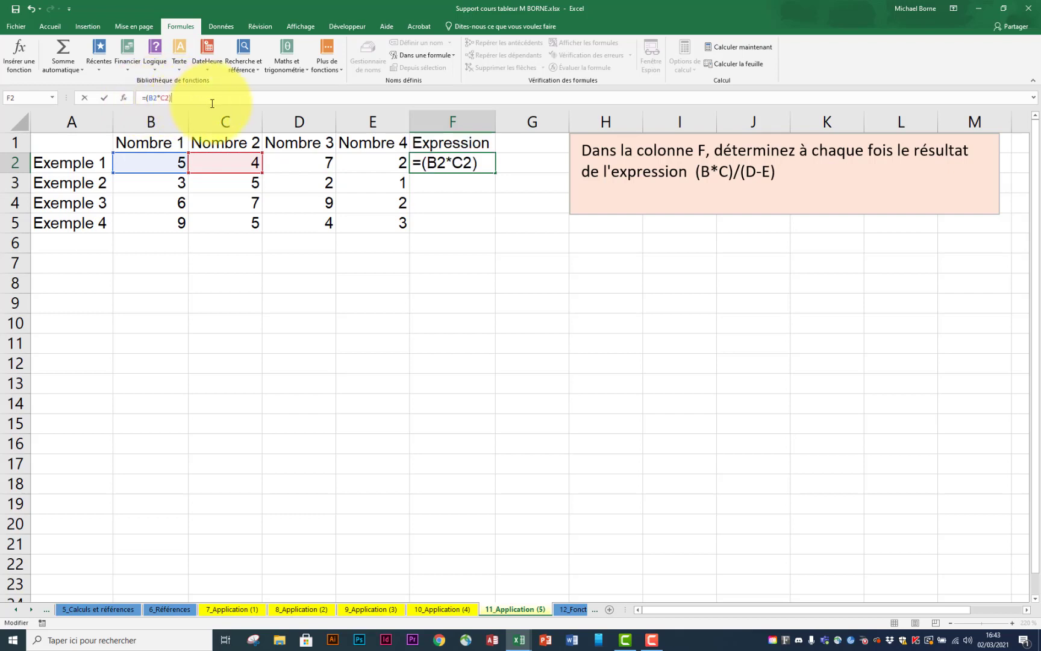
Complete the F2 formula by dividing by the difference (D2-E2), giving =(B2*C2)/(D2-E2)
text(/()
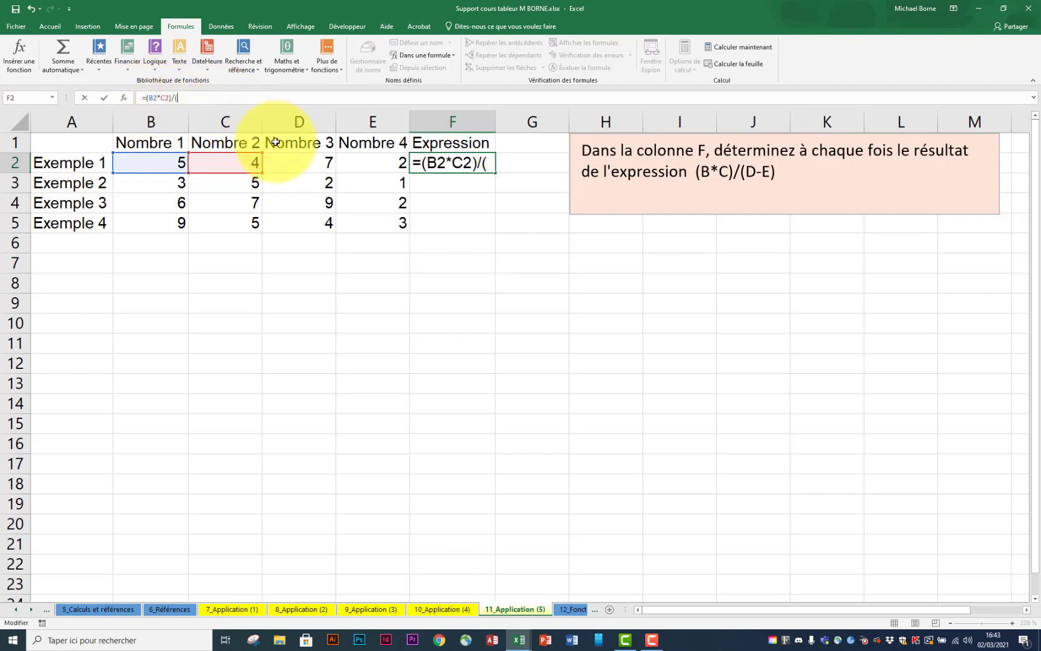
click(311, 165)
text(-)
click(367, 162)
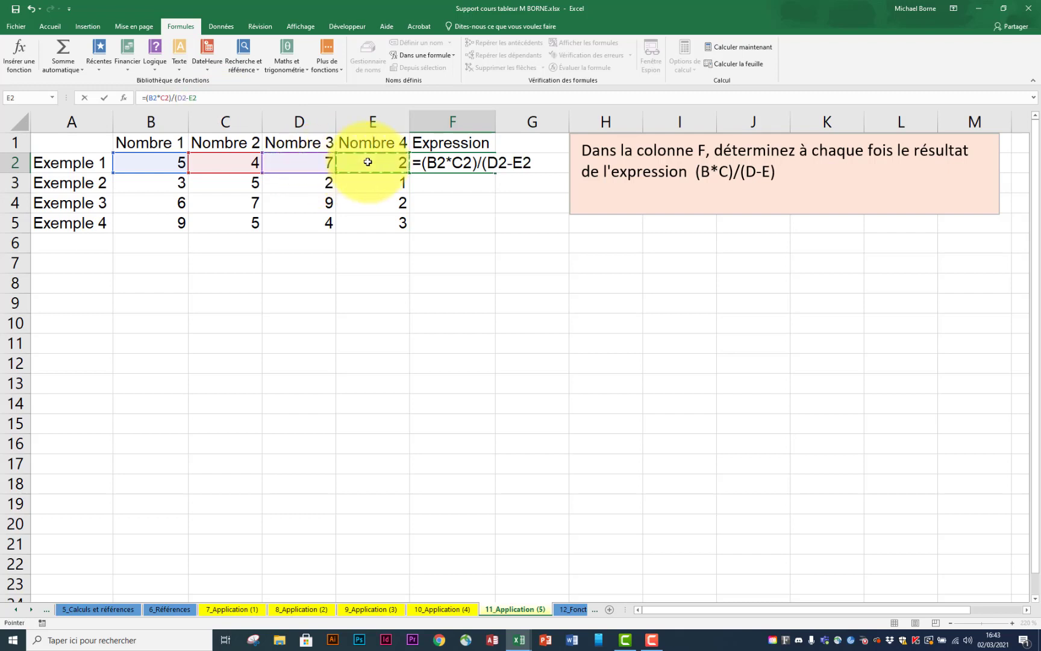
text())
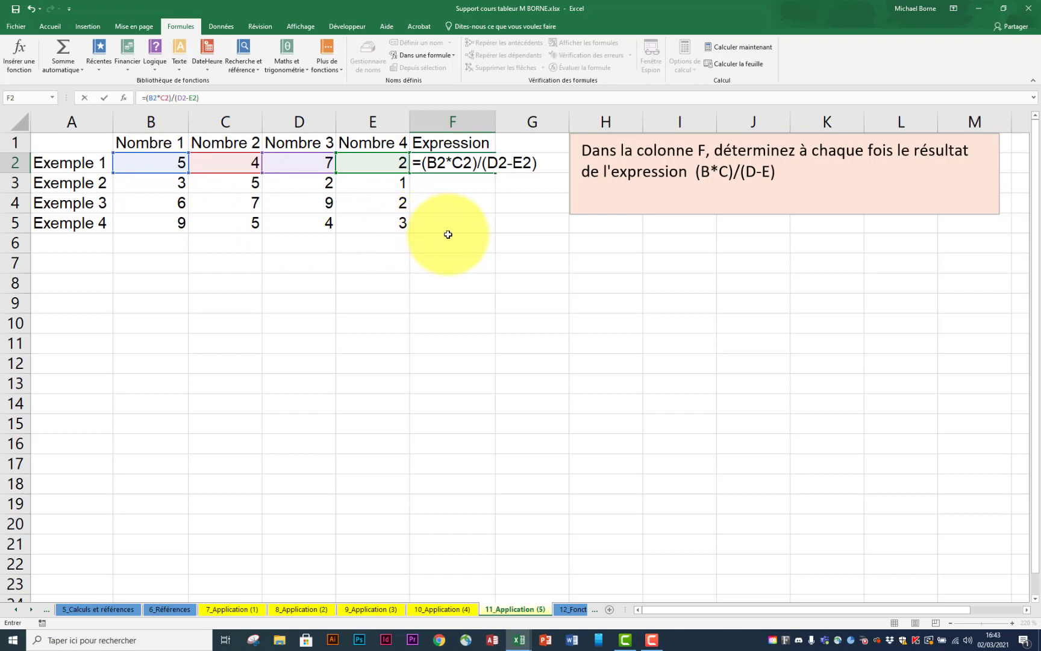
key(Return)
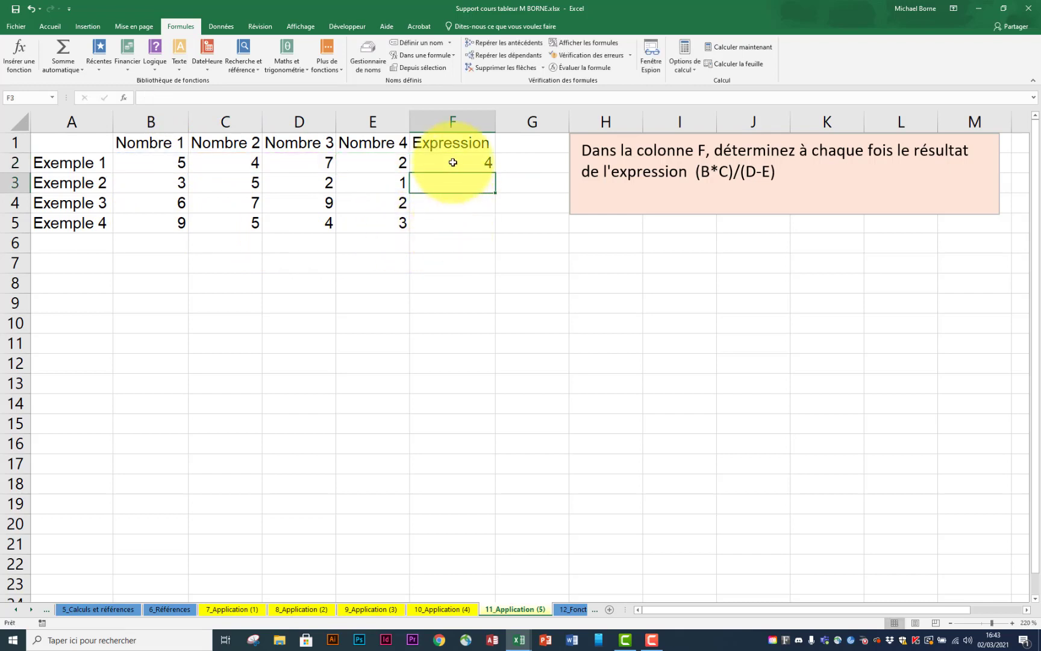
Fill the F2 formula down to F5 and inspect the references of the copied formula in F5
click(455, 163)
drag(494, 172, 494, 226)
click(477, 223)
double_click(477, 223)
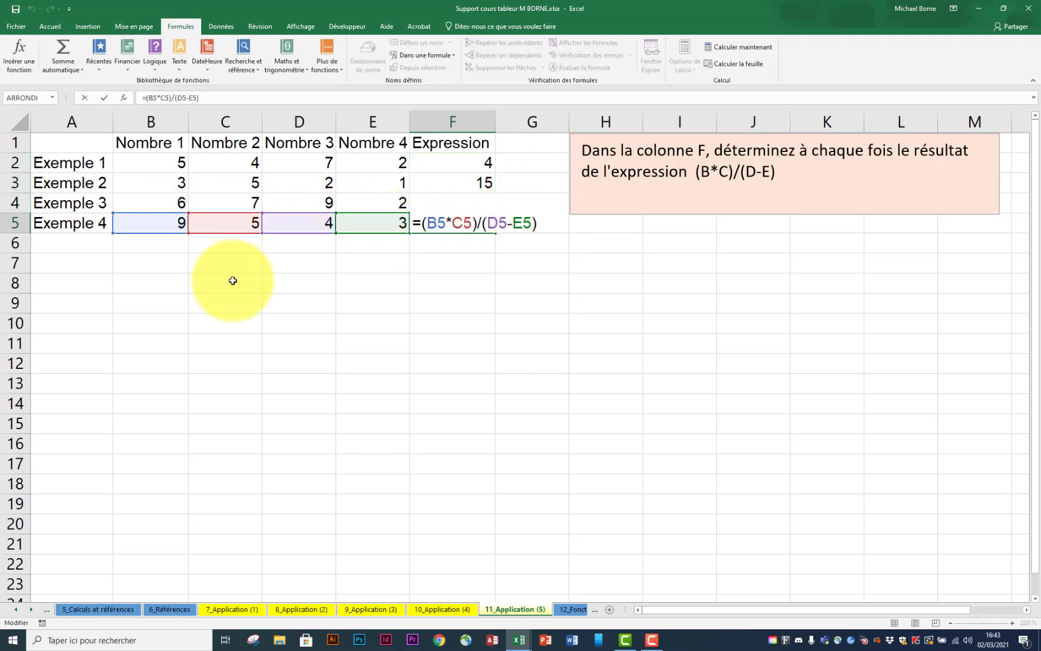
key(Escape)
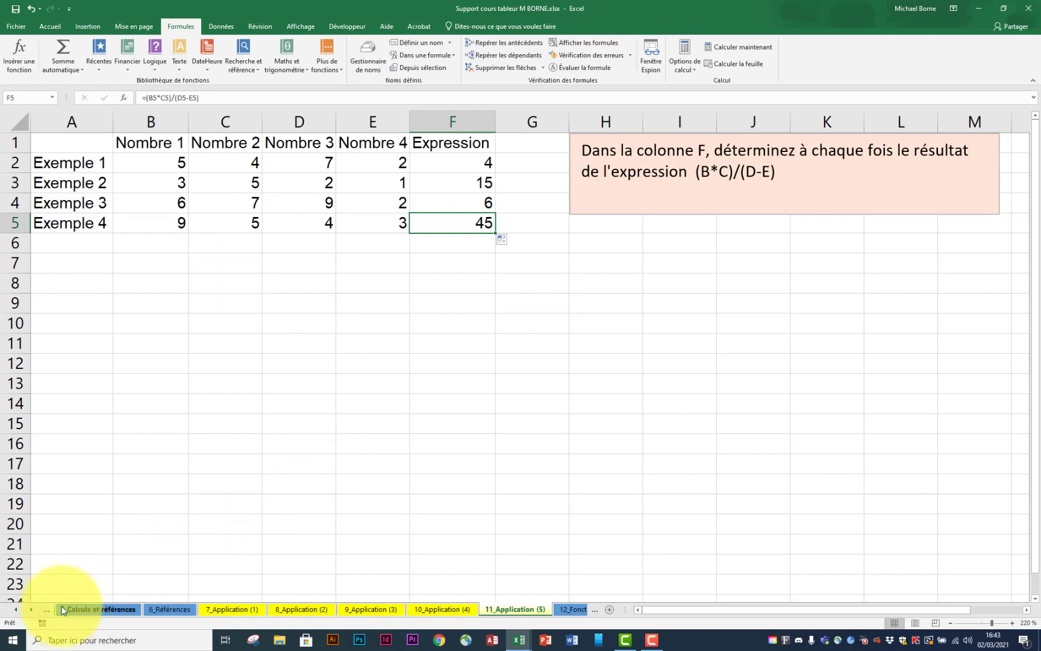
Open the 12_Fonctions 1 worksheet
click(33, 610)
click(33, 611)
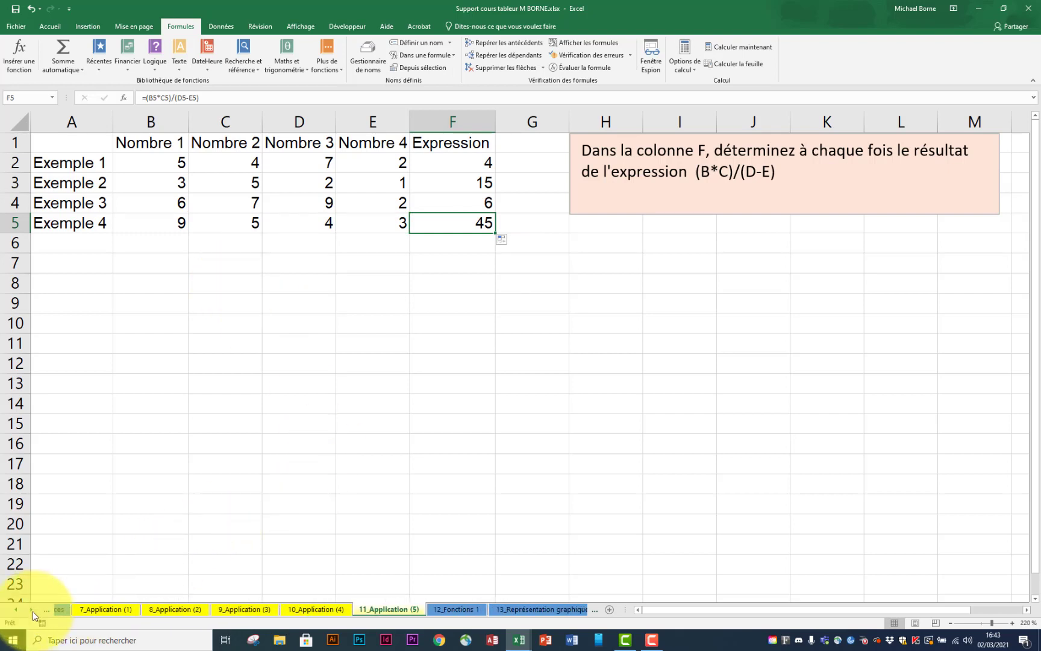
click(33, 610)
click(32, 610)
click(32, 610)
click(33, 610)
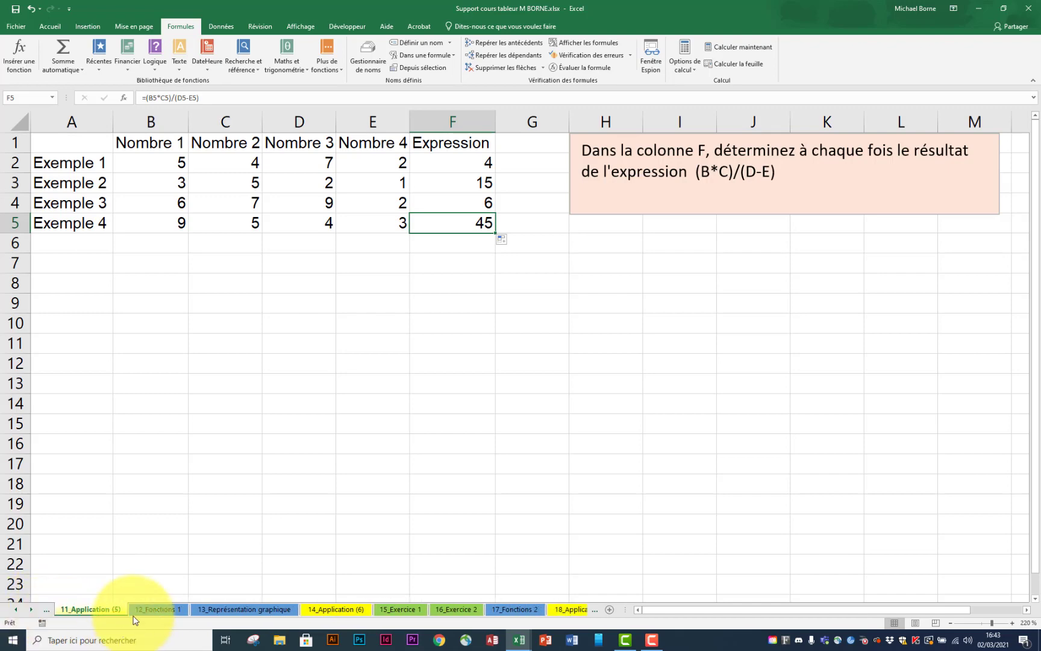
click(169, 611)
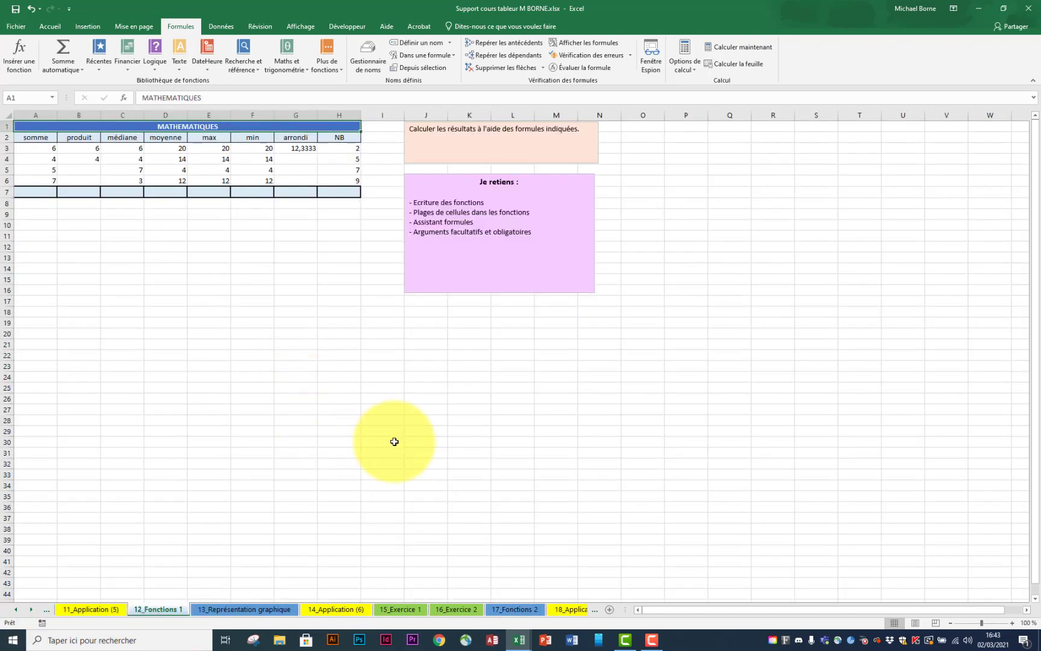
ctrl+scroll(395, 441, up, 5)
ctrl+scroll(395, 440, down, 1)
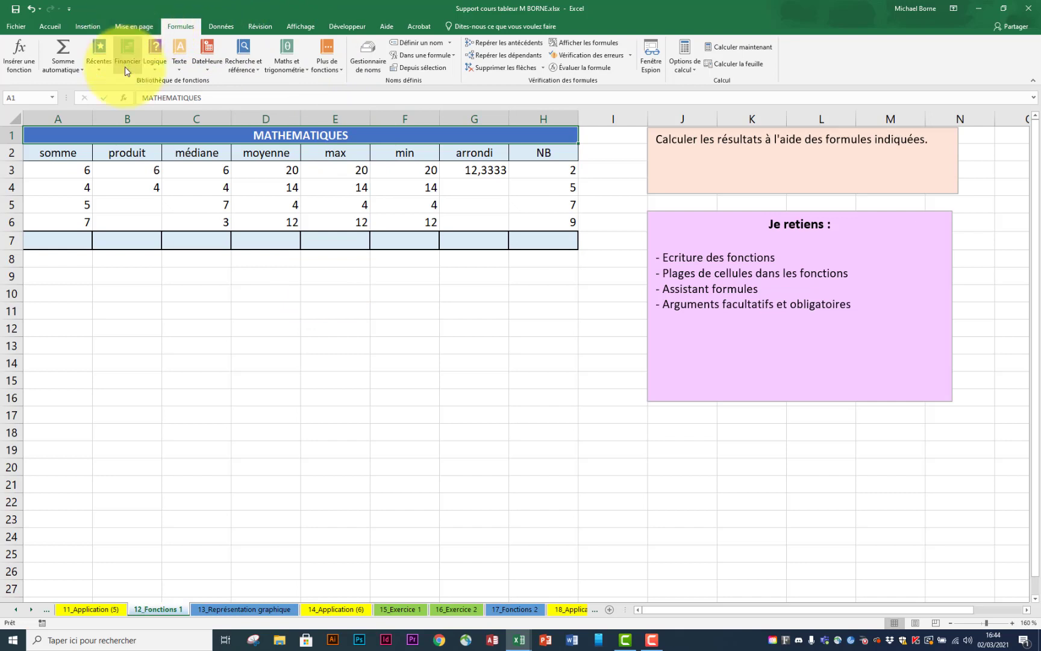
Look up ARRONDI among the maths and trigonometry functions and examine its Nombre and No_chiffres arguments without inserting it
click(307, 67)
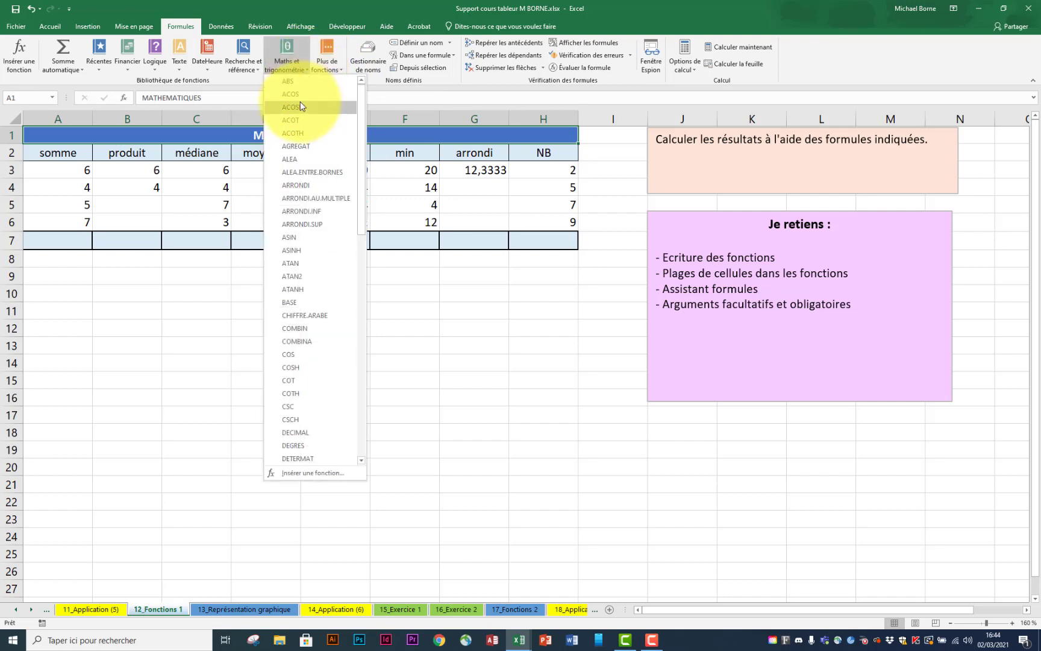
click(303, 186)
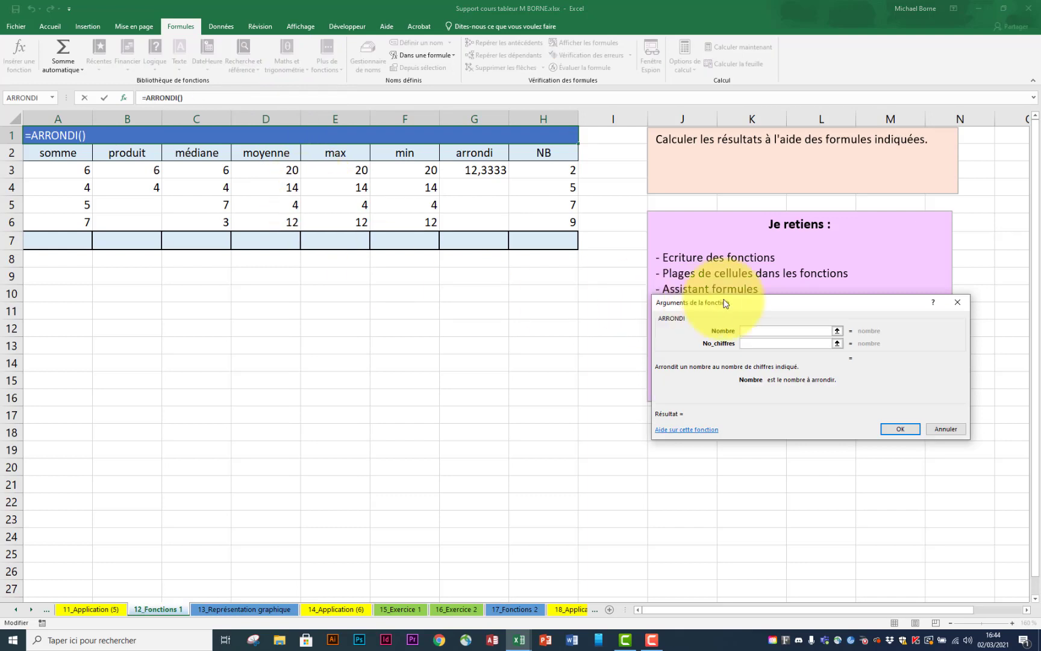
drag(784, 310, 352, 223)
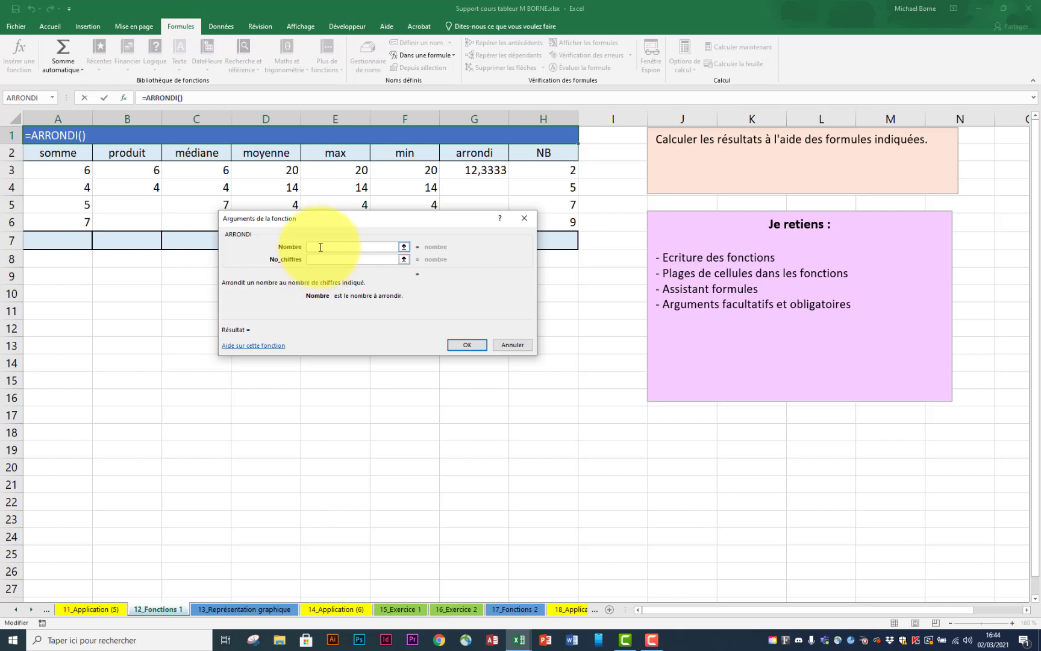
drag(308, 294, 351, 298)
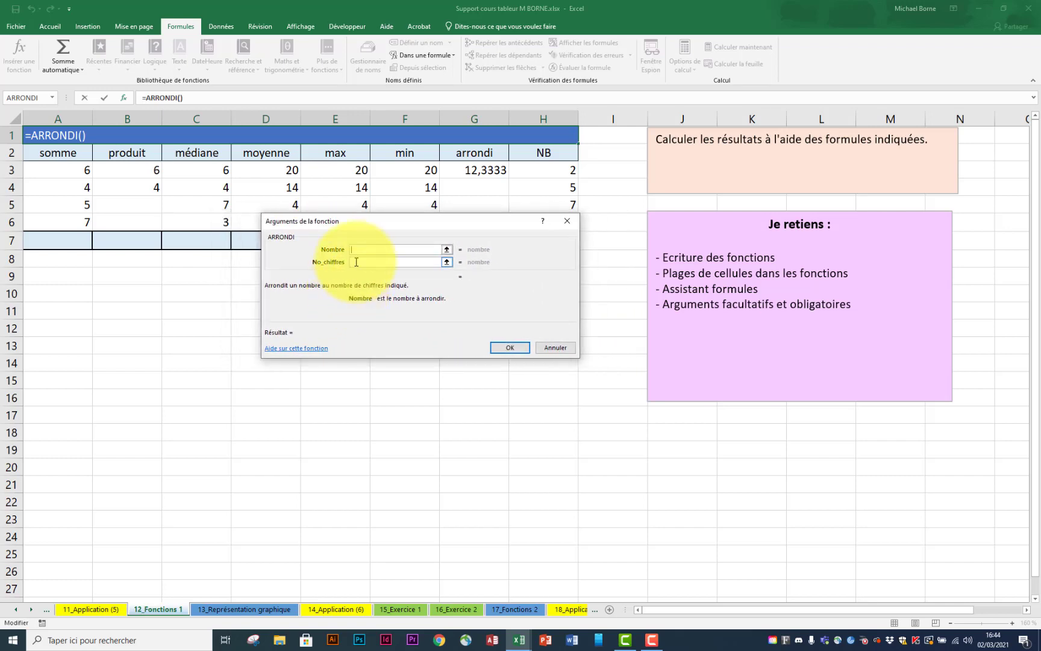
click(357, 262)
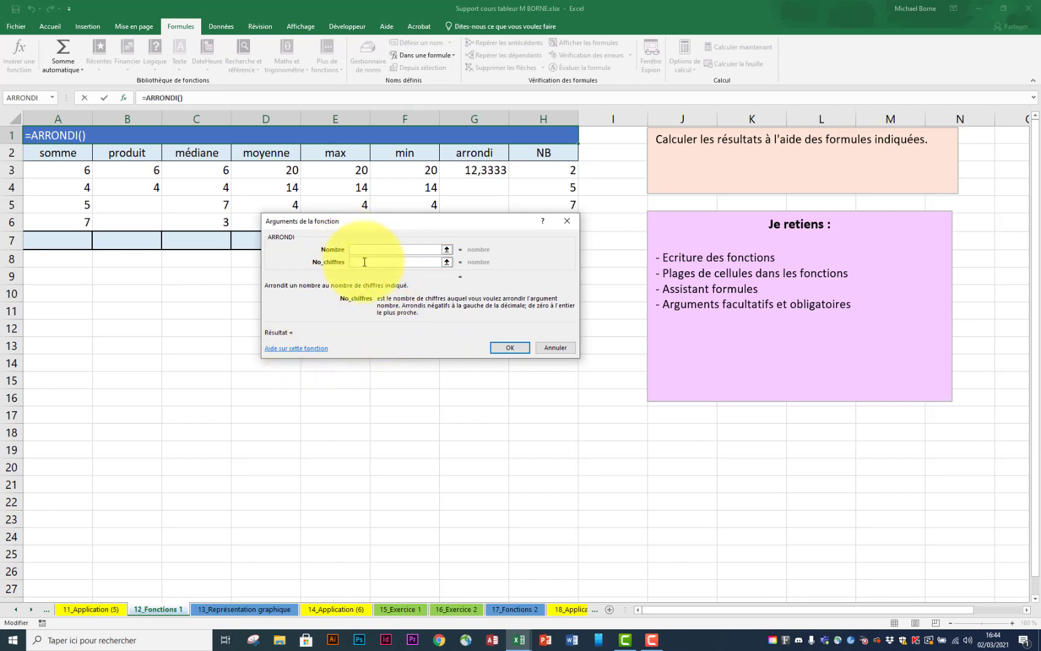
click(567, 220)
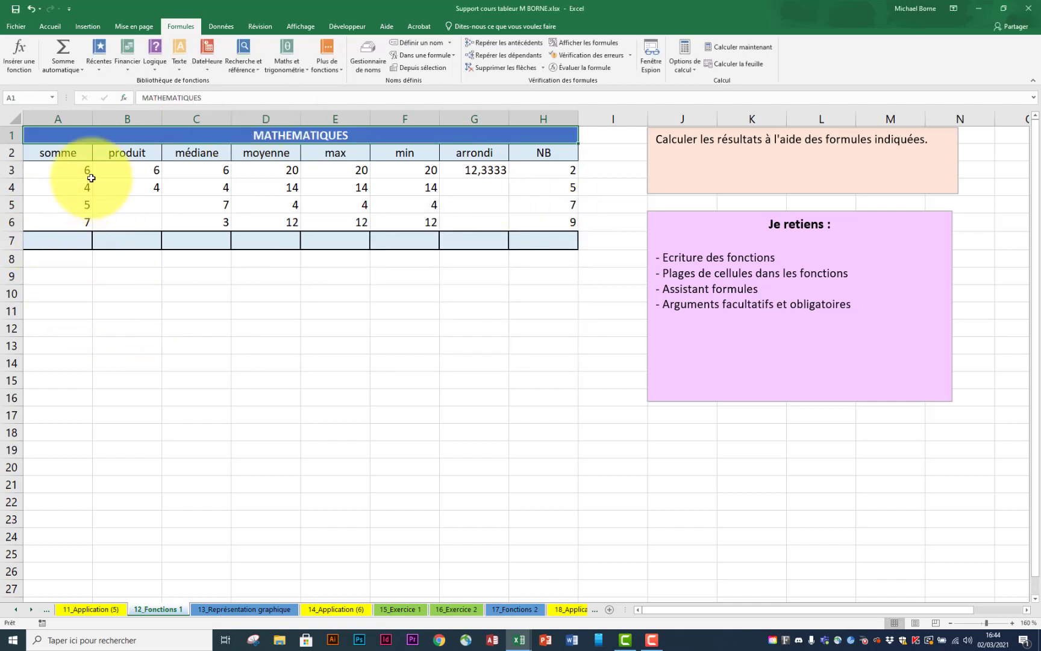
Start a SOMME function in A7, under the somme column, using the suggested function name
click(71, 243)
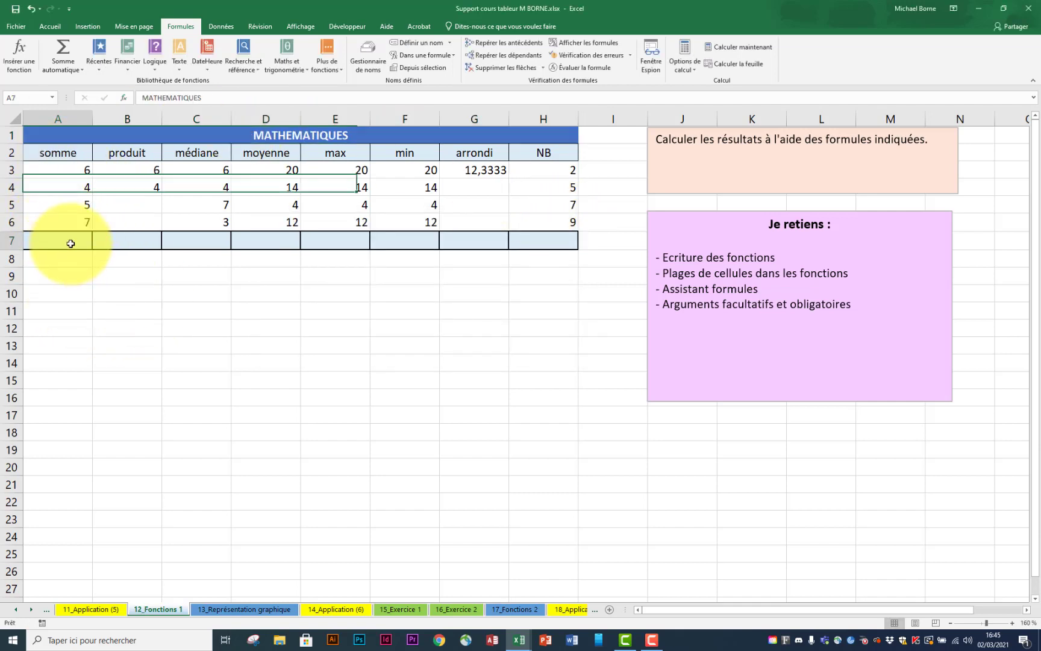
text(=)
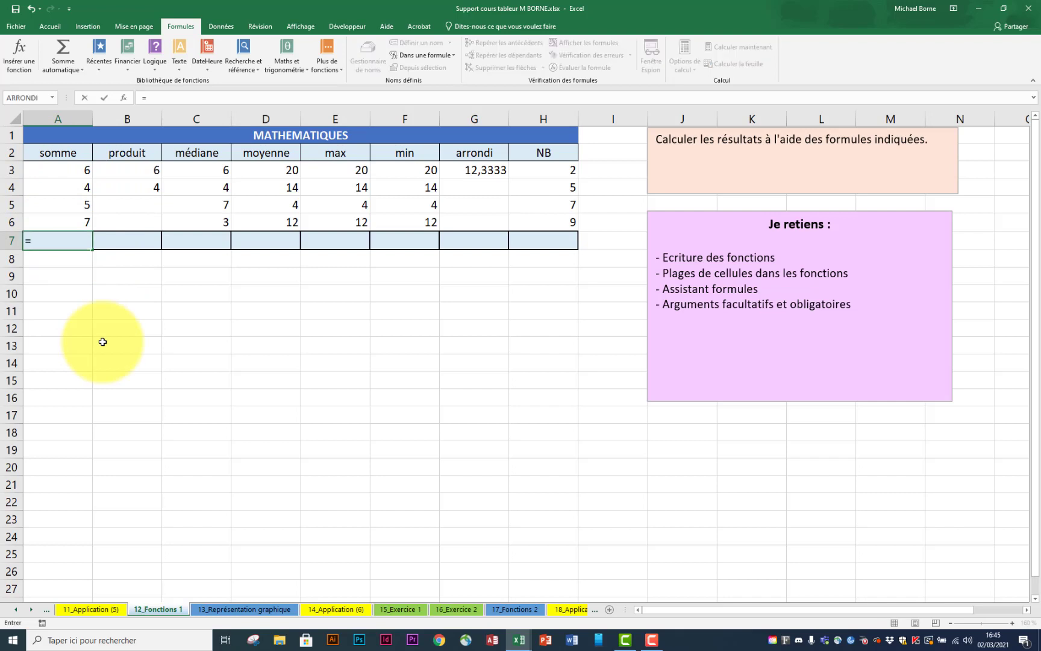
text(somm)
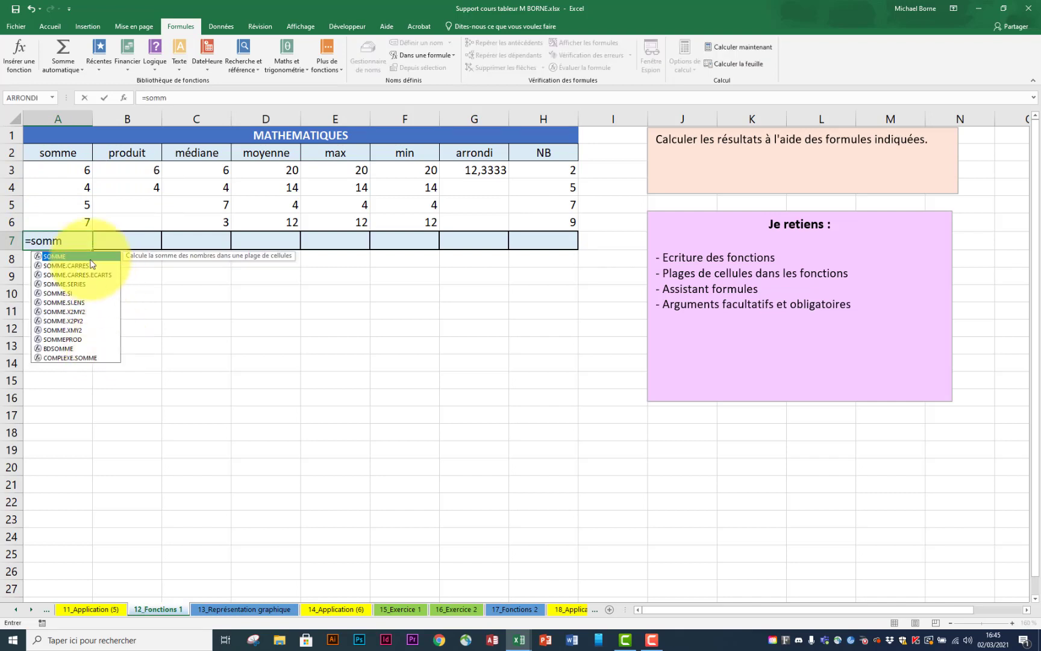
double_click(69, 255)
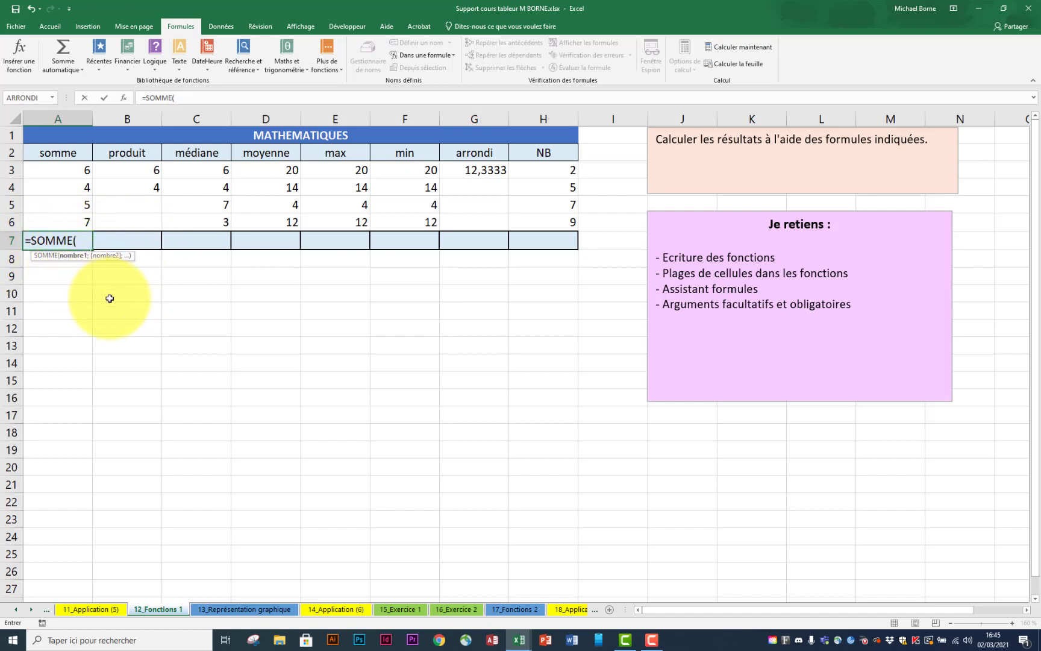
List A3, A4 and A5 as separate arguments of the SOMME function in A7, with a semicolon after each
click(66, 170)
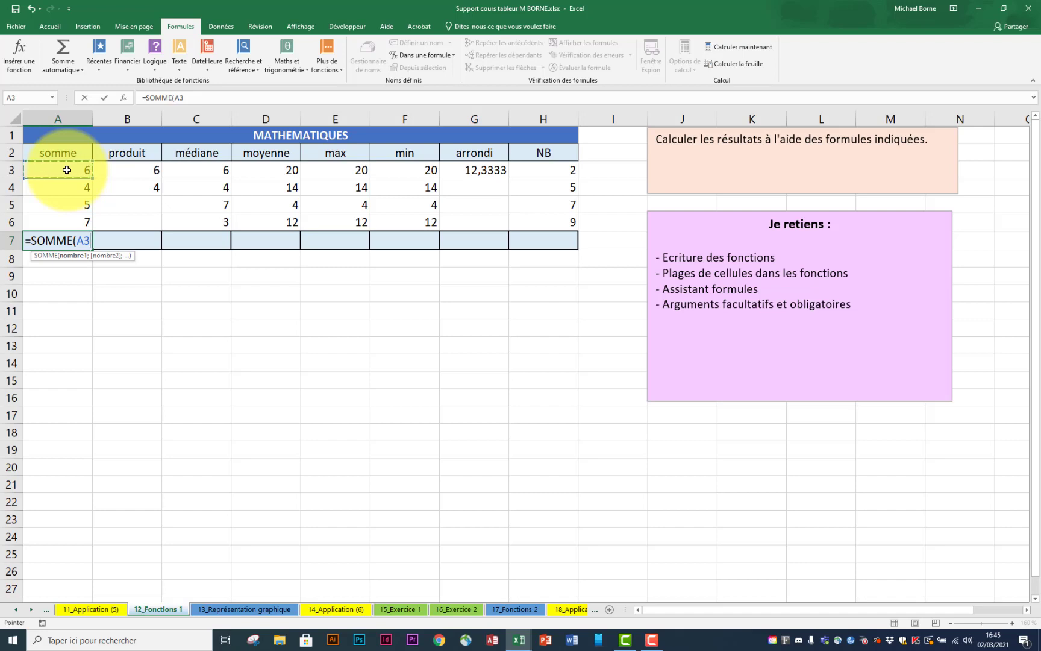
text(;)
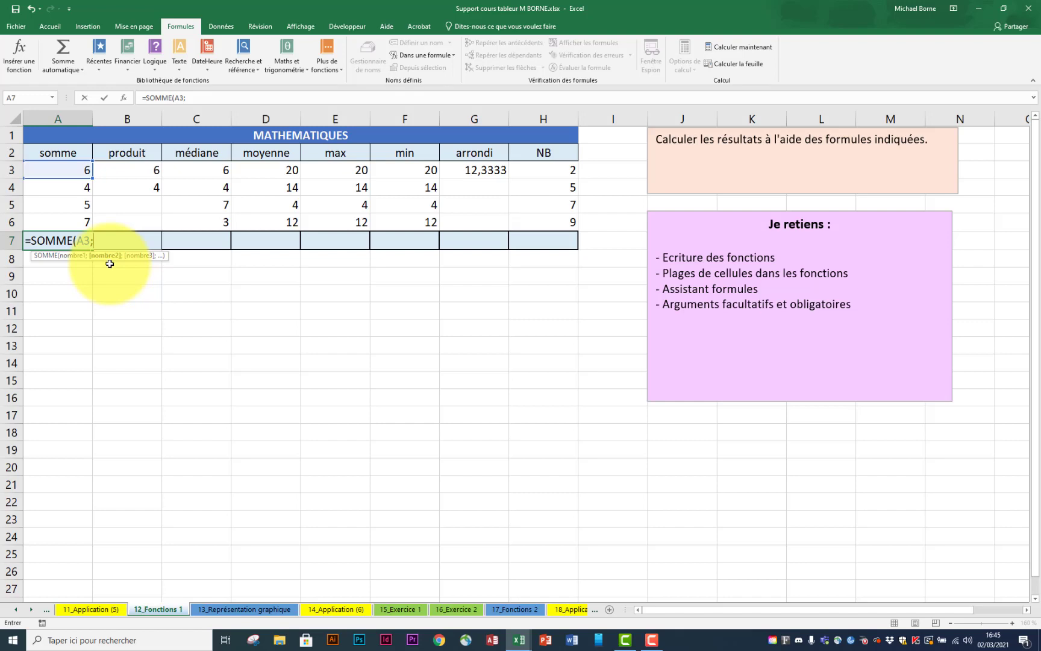
click(82, 188)
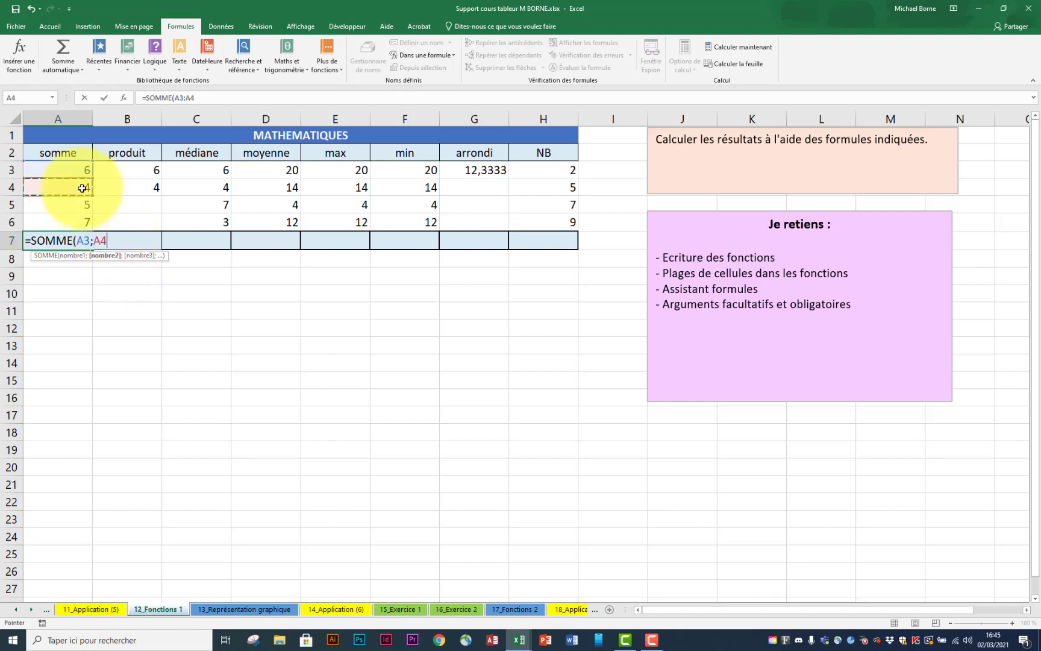
text(;)
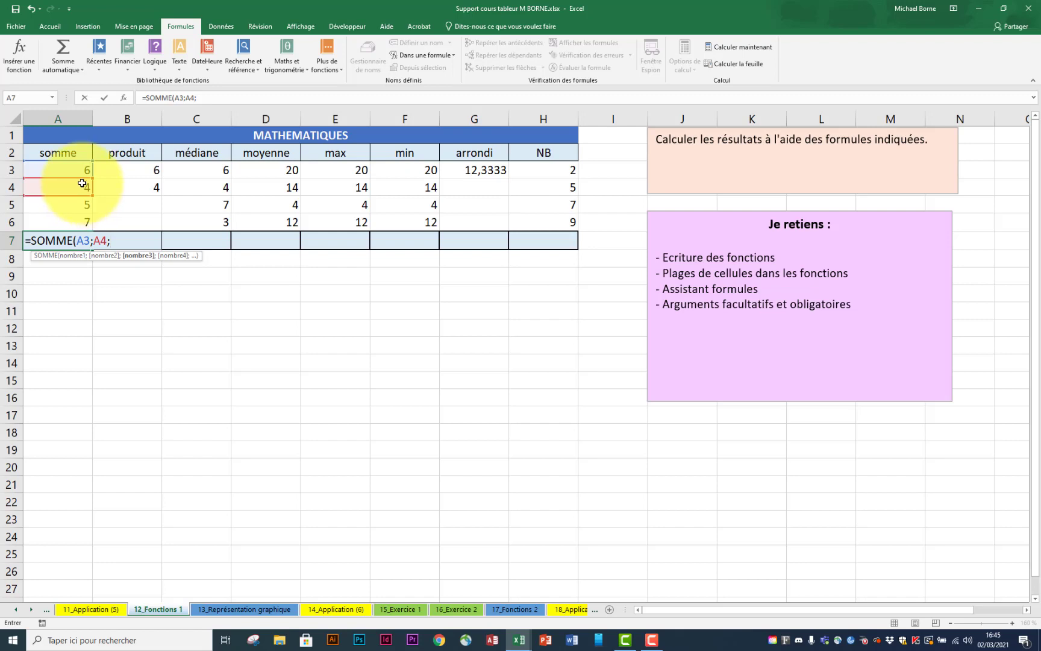
click(76, 204)
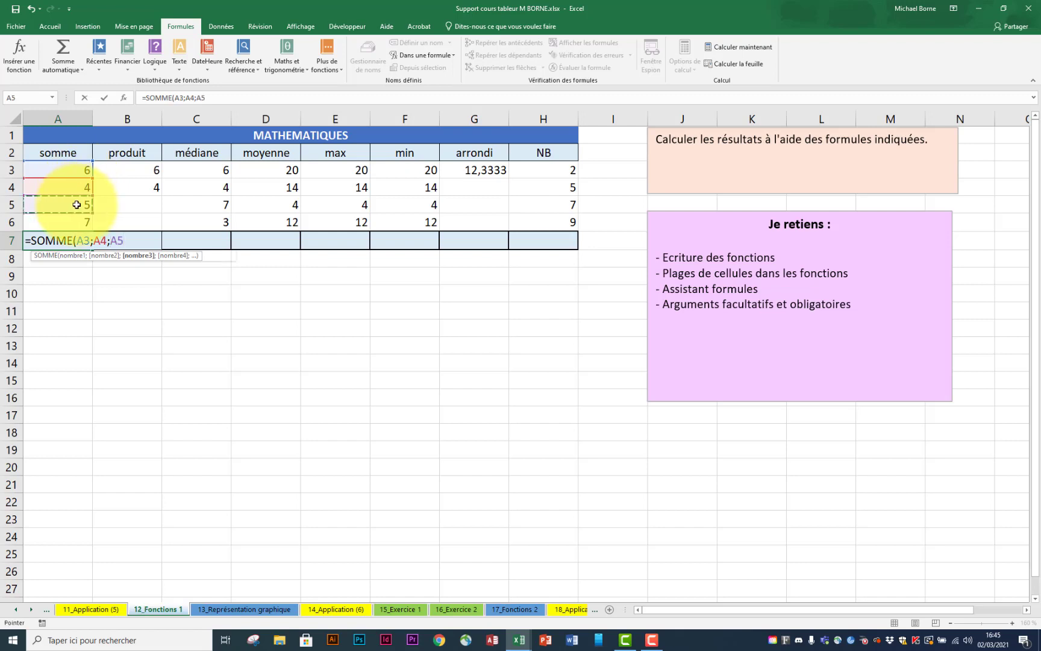
text(;)
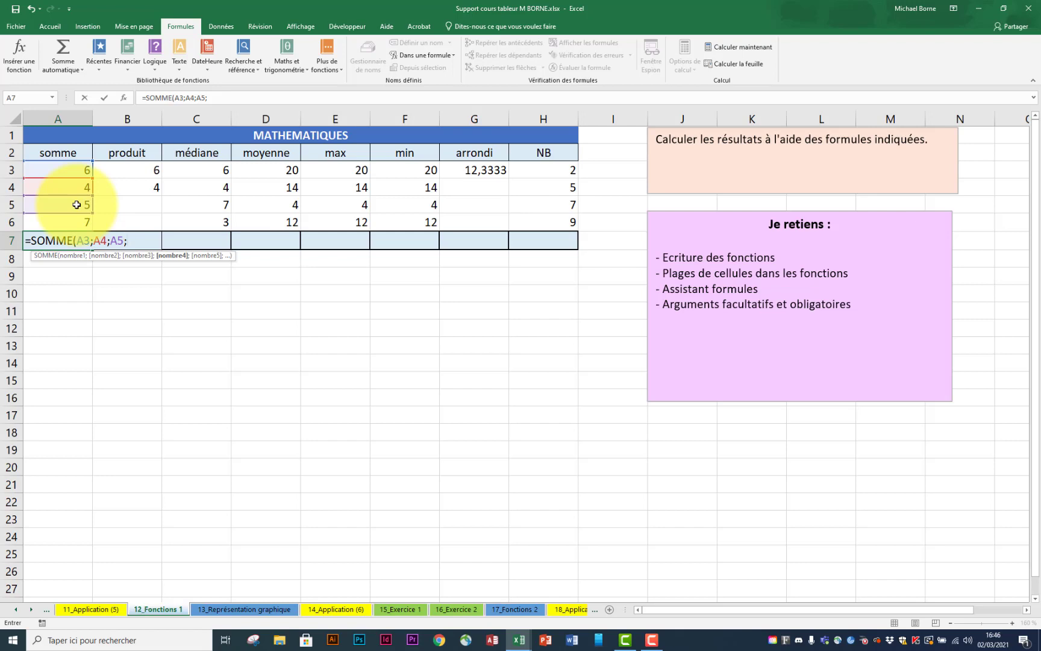
Remove all the cell arguments from the A7 formula, back to =SOMME(
key(BackSpace)
key(BackSpace)
key(BackSpace)
key(BackSpace)
key(BackSpace)
key(BackSpace)
key(BackSpace)
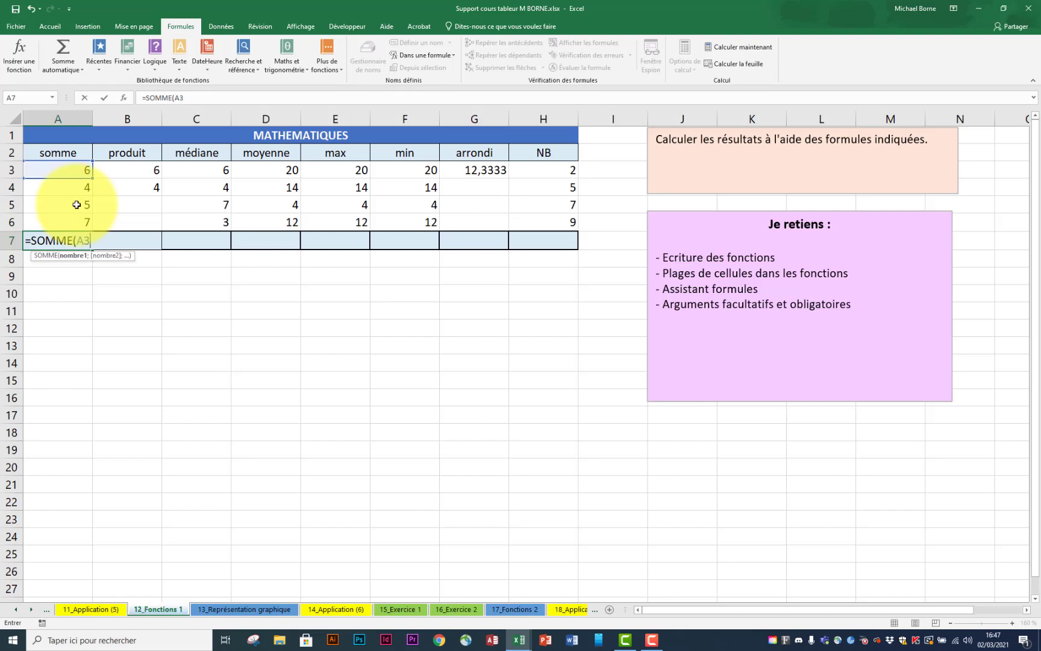
key(BackSpace)
key(BackSpace)
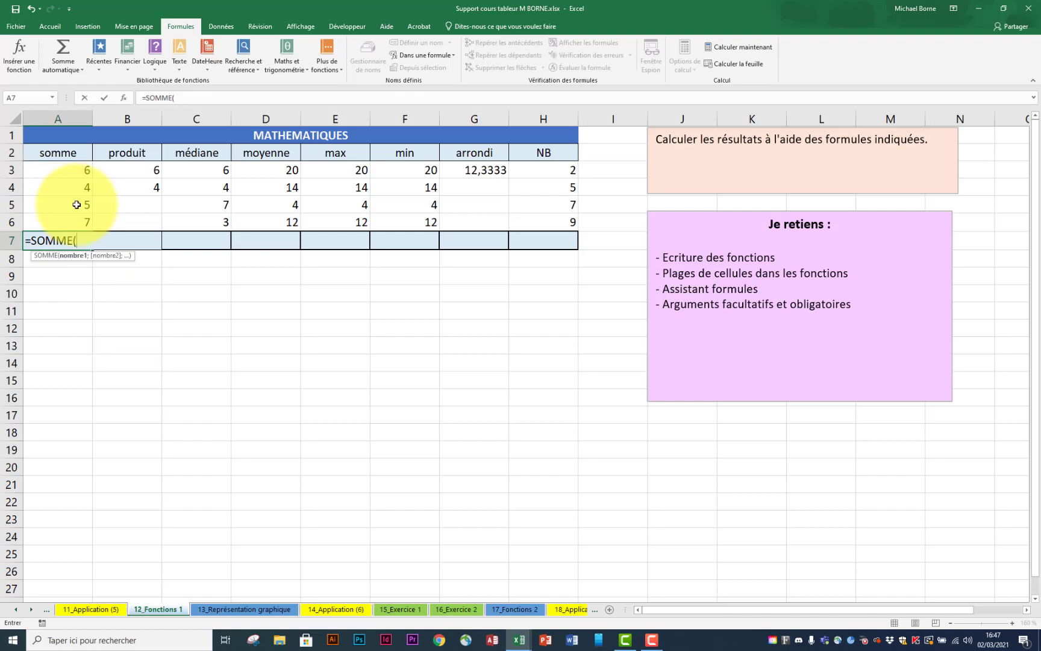
Complete the SOMME function in A7 with the range A3:A6, and calculate the product of B3:B4 in B7 with PRODUIT
drag(77, 168, 80, 217)
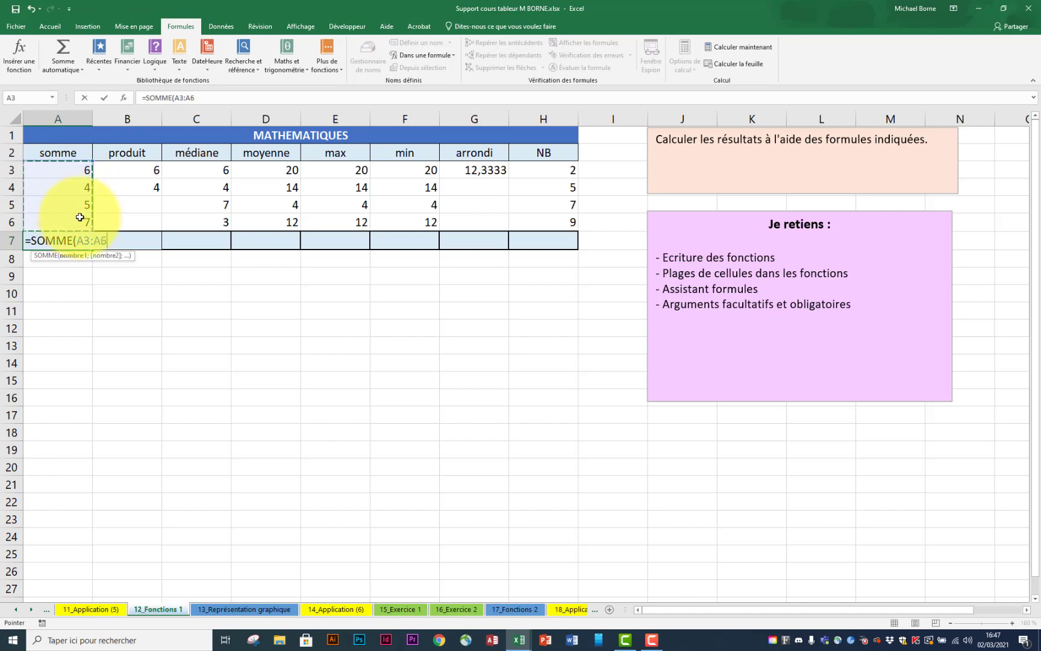
key(Return)
click(132, 241)
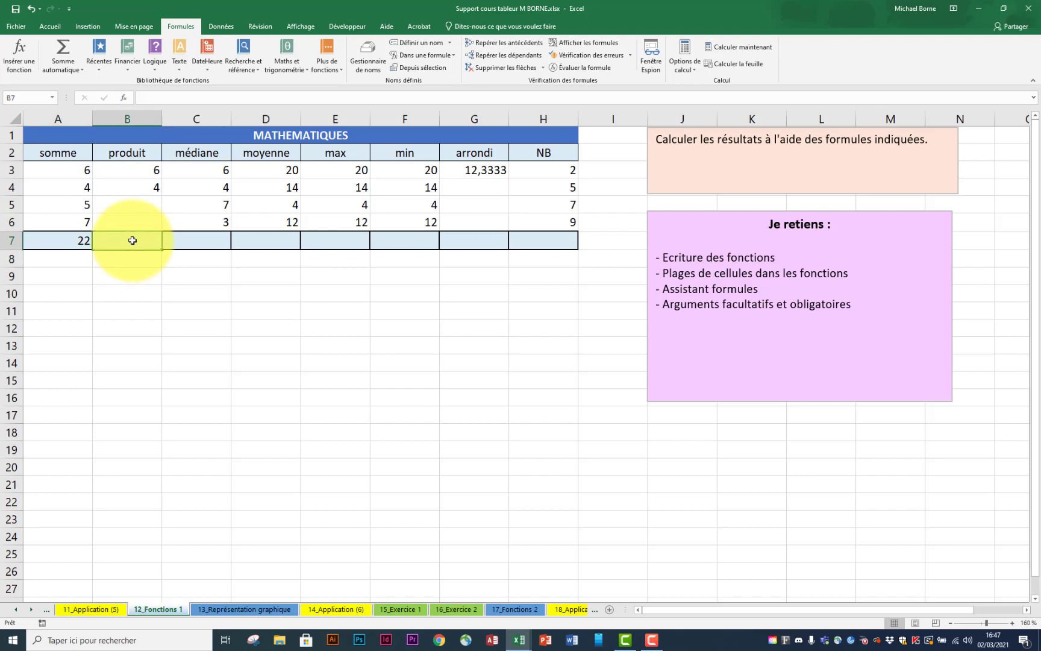
text(=prod)
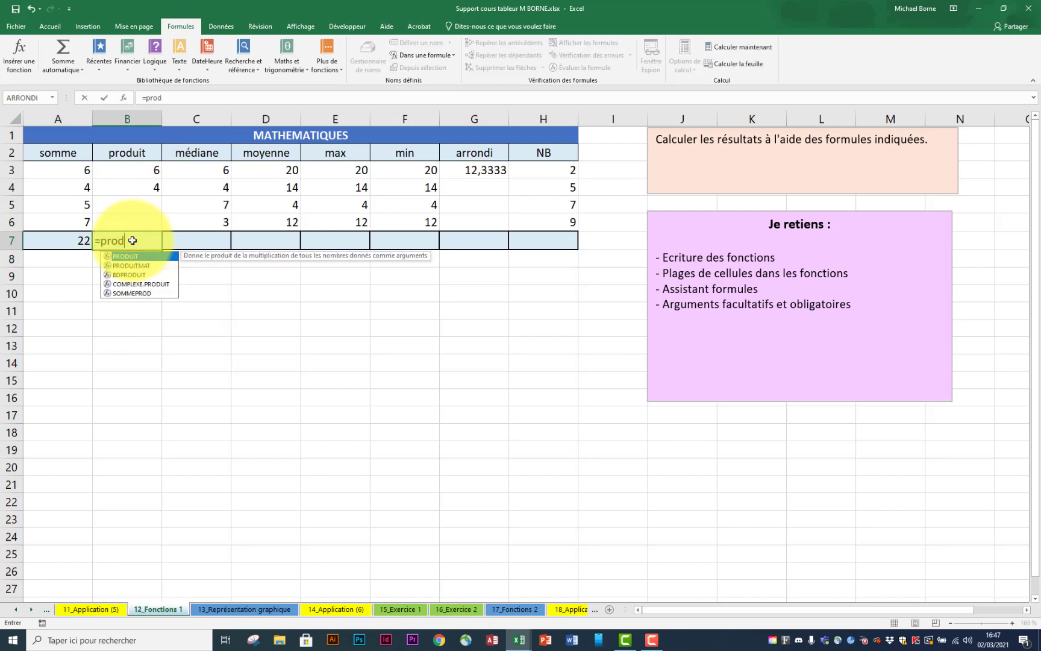
double_click(132, 256)
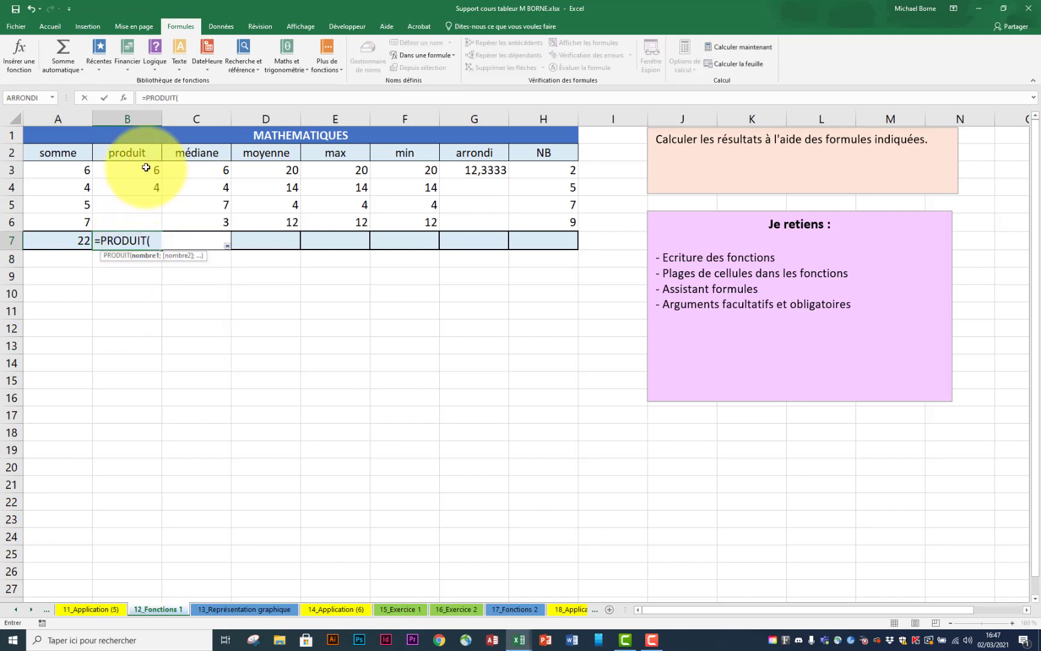
drag(151, 170, 146, 180)
key(Return)
Calculate the median of C3:C6 in C7, under the médiane column, with the MEDIANE function
click(211, 241)
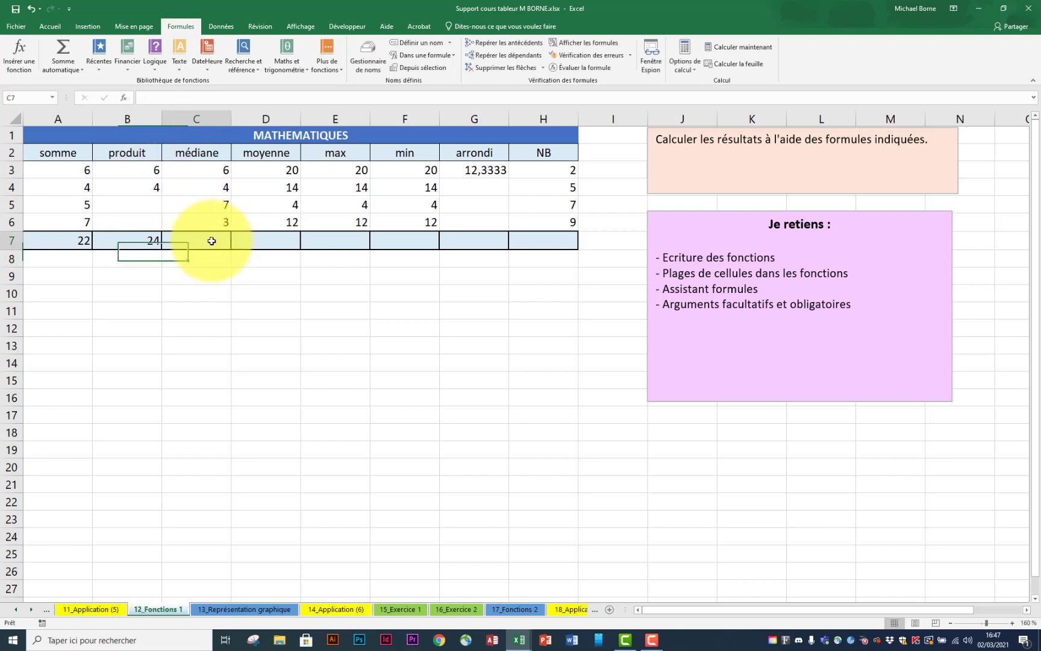
text(=produi)
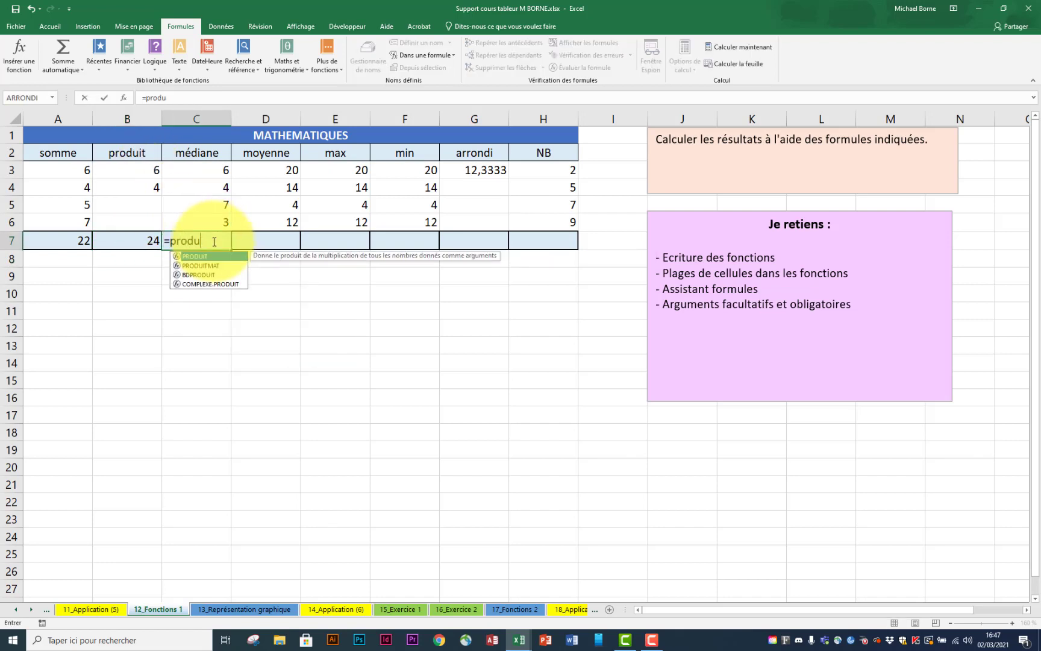
key(BackSpace)
key(BackSpace)
key(BackSpace)
key(BackSpace)
key(BackSpace)
text(medi)
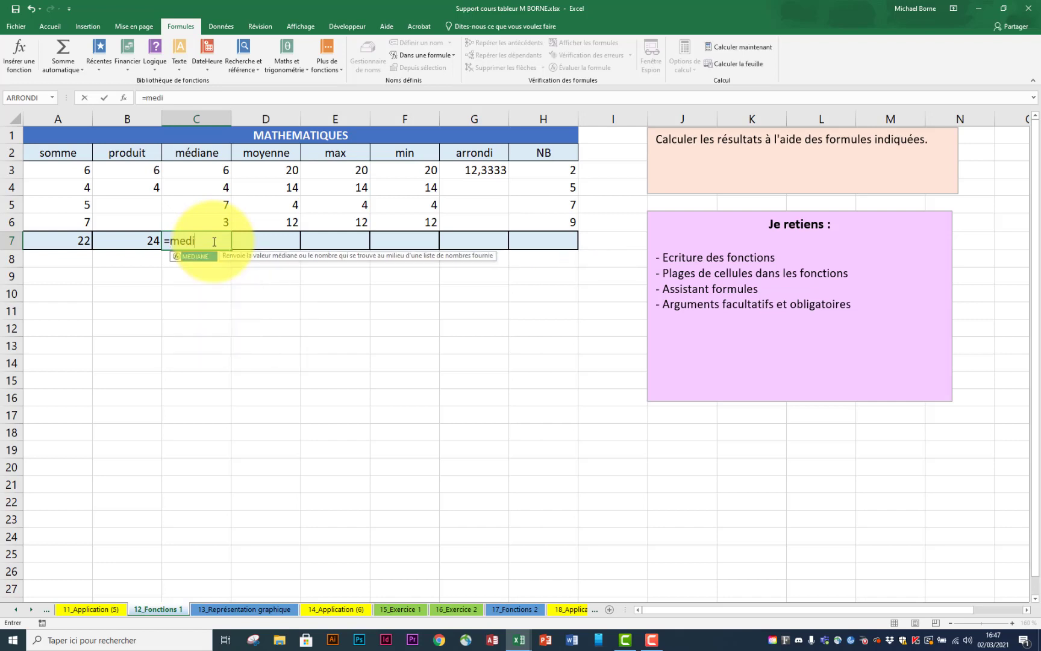
double_click(204, 256)
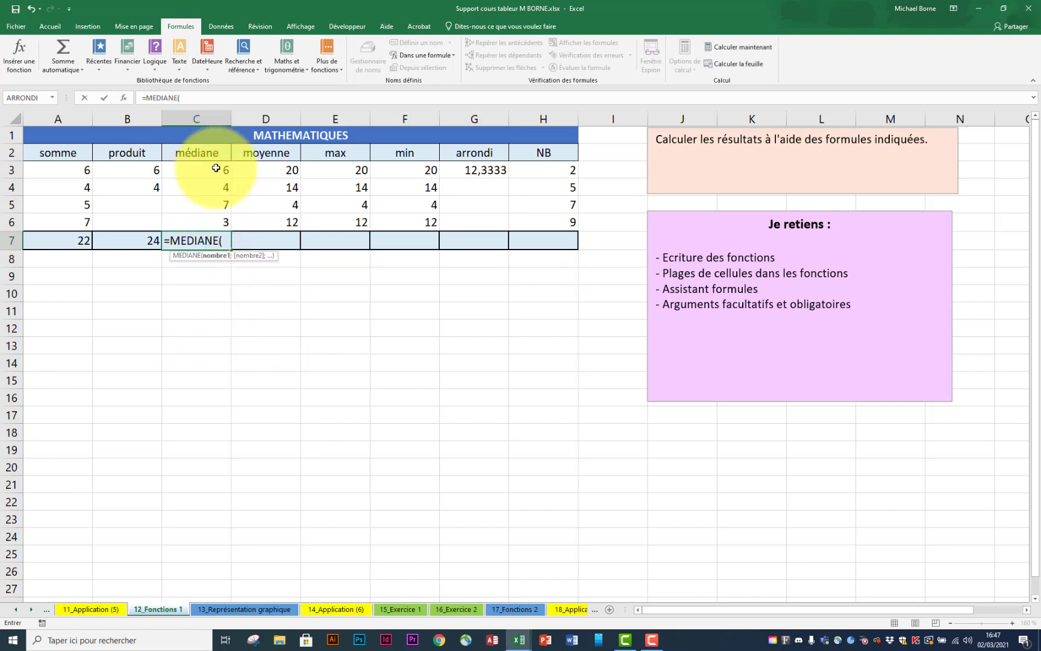
drag(216, 169, 215, 220)
key(Return)
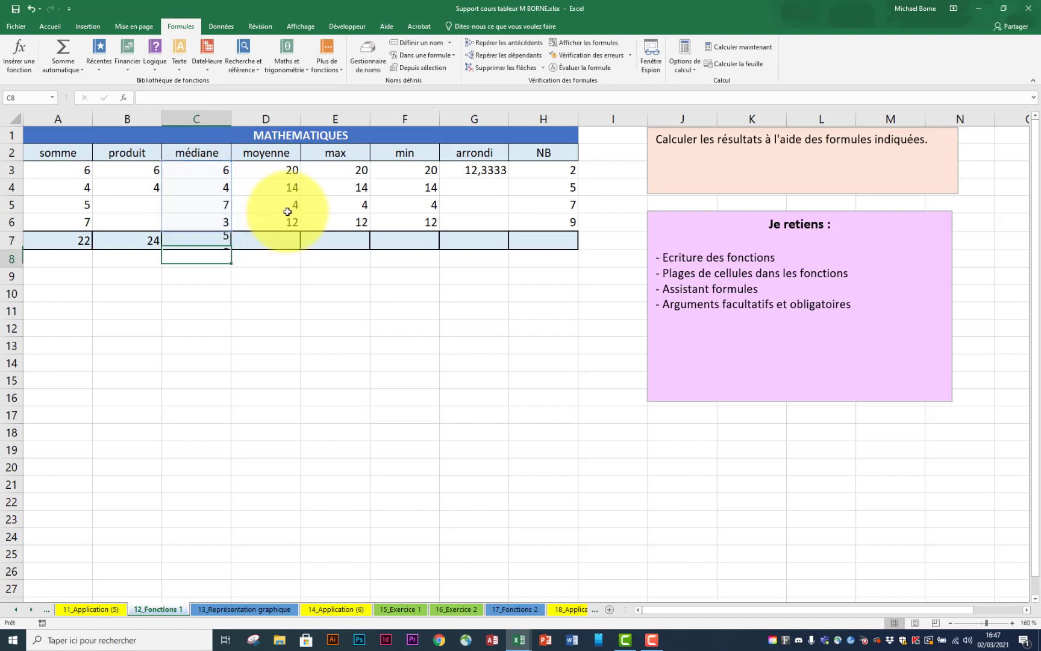
Calculate the average of D3:D6 in D7, under the moyenne column, with the MOYENNE function
click(287, 240)
text(=moyenn)
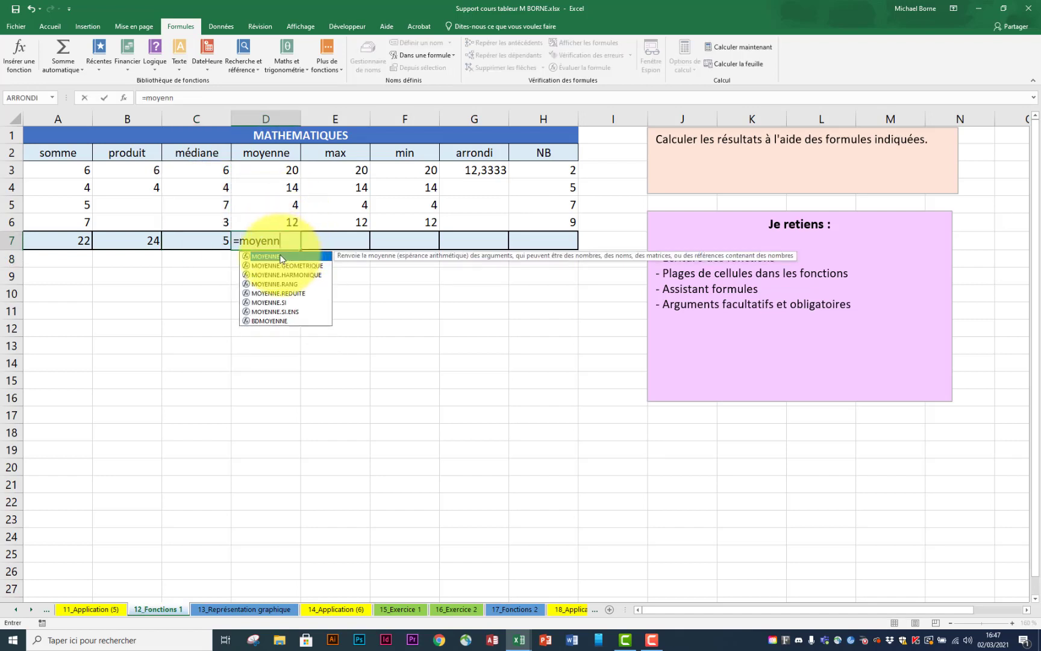
double_click(288, 255)
drag(283, 170, 283, 221)
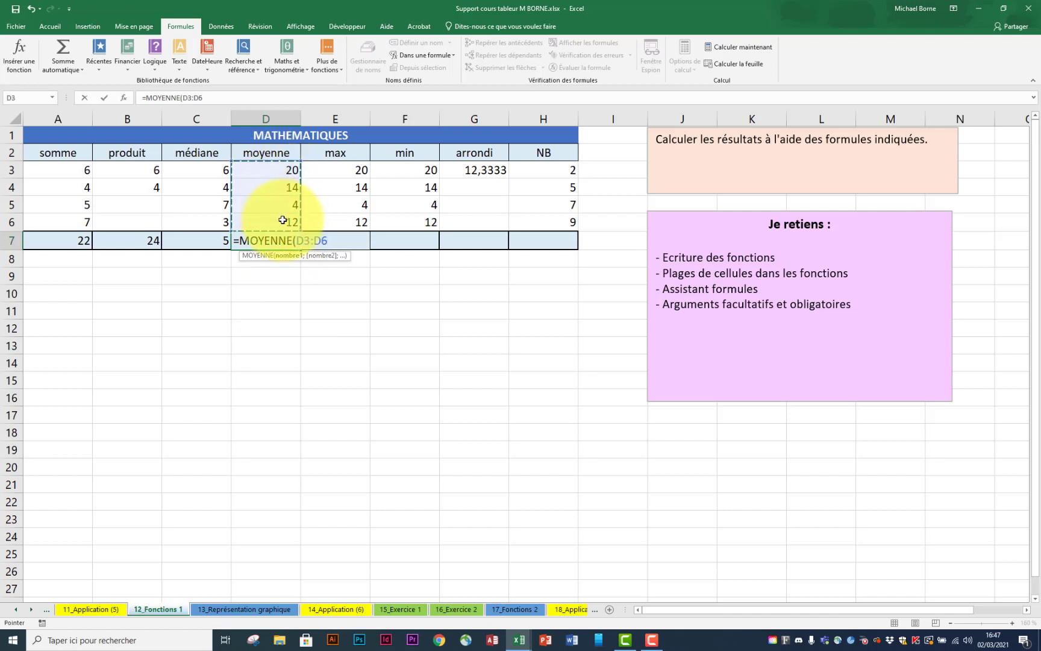
key(Return)
Find the largest value of E3:E6 in E7, under the max column, with the MAX function
click(352, 240)
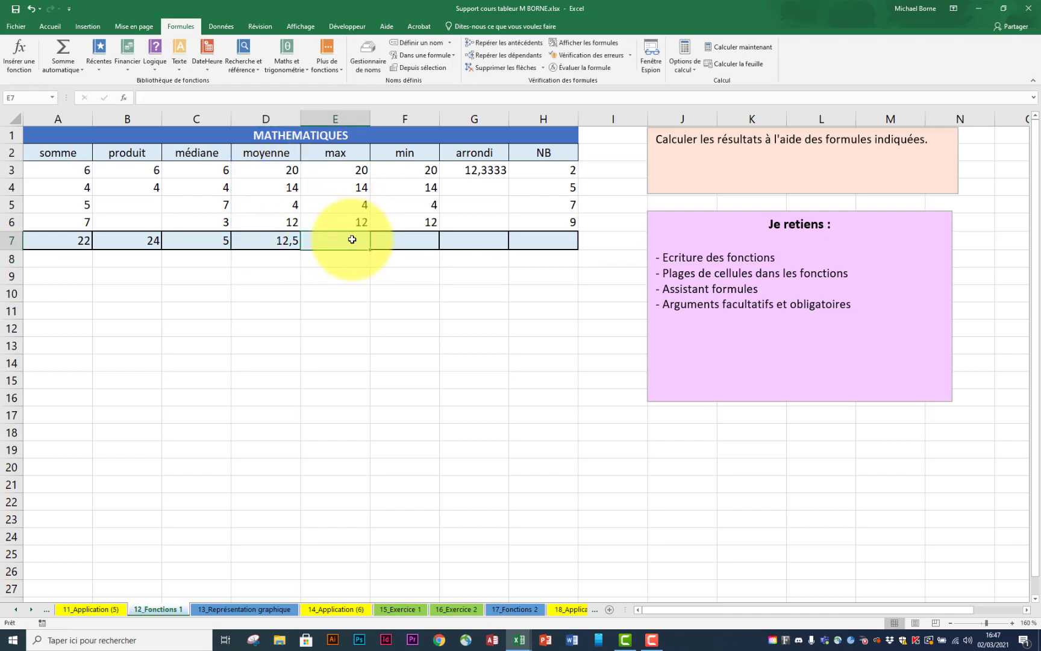
text(=max)
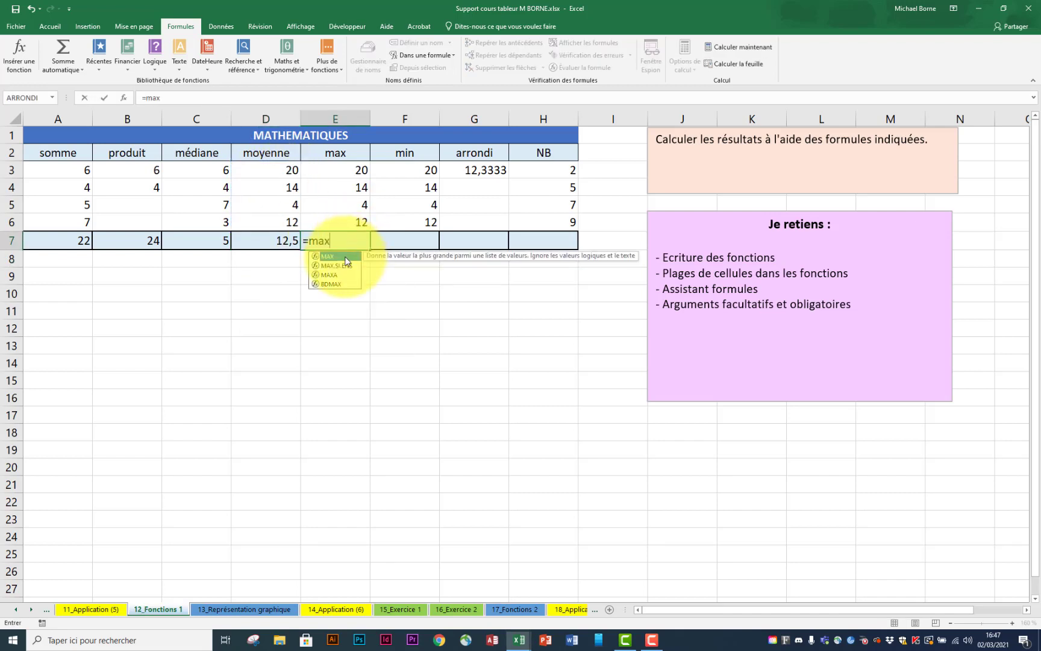
double_click(346, 257)
drag(342, 171, 348, 217)
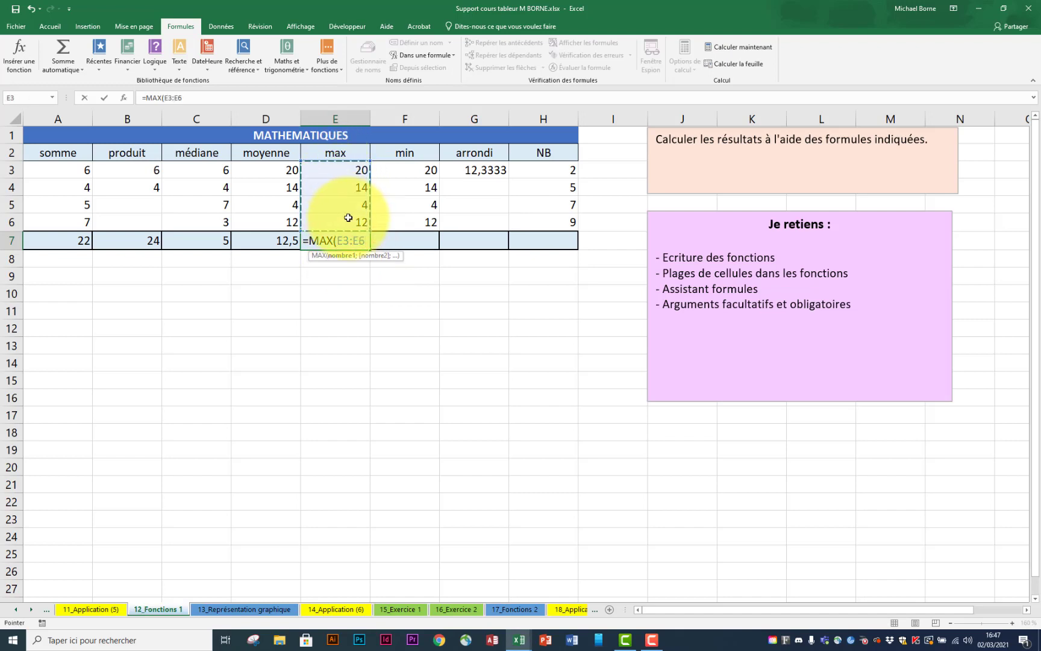
key(Return)
Find the smallest value of F3:F6 in F7, under the min column, with the MIN function
click(407, 239)
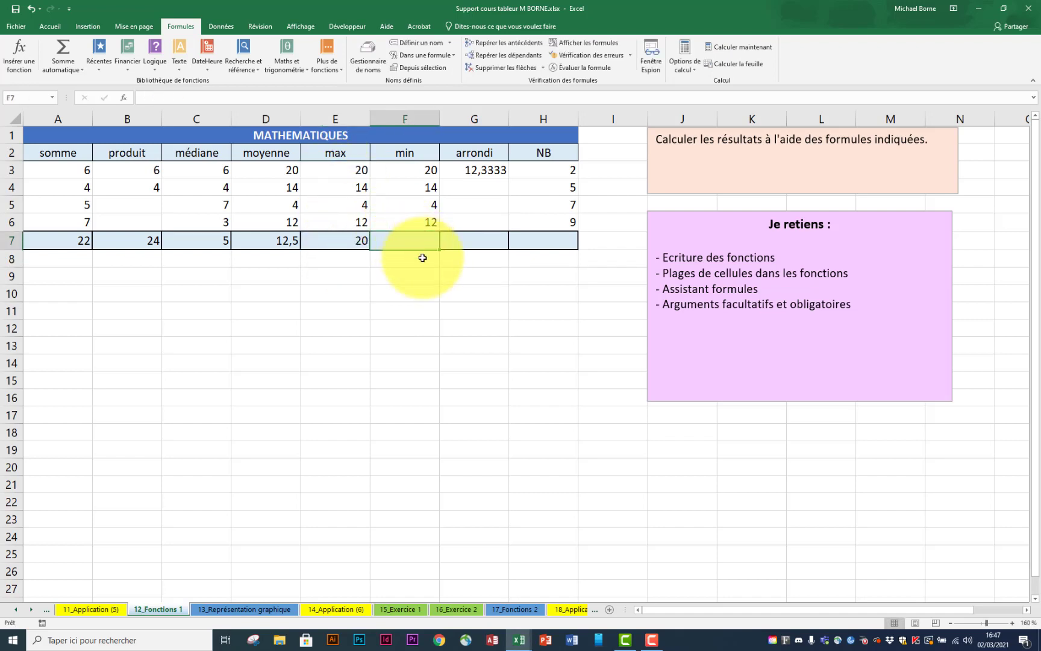
text(=min)
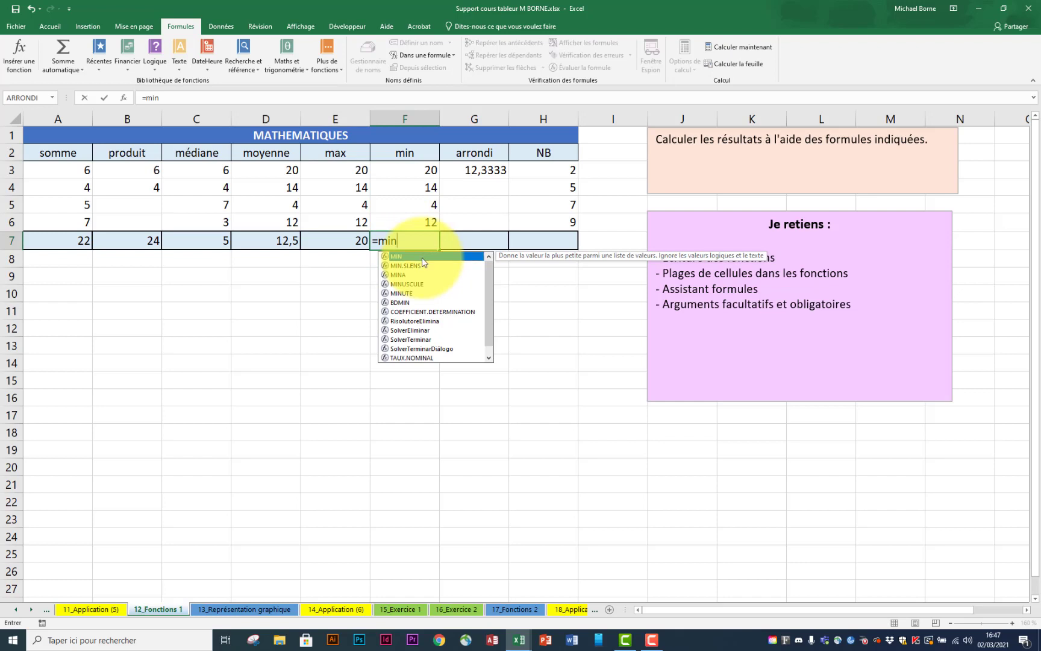
double_click(423, 262)
drag(418, 166, 423, 222)
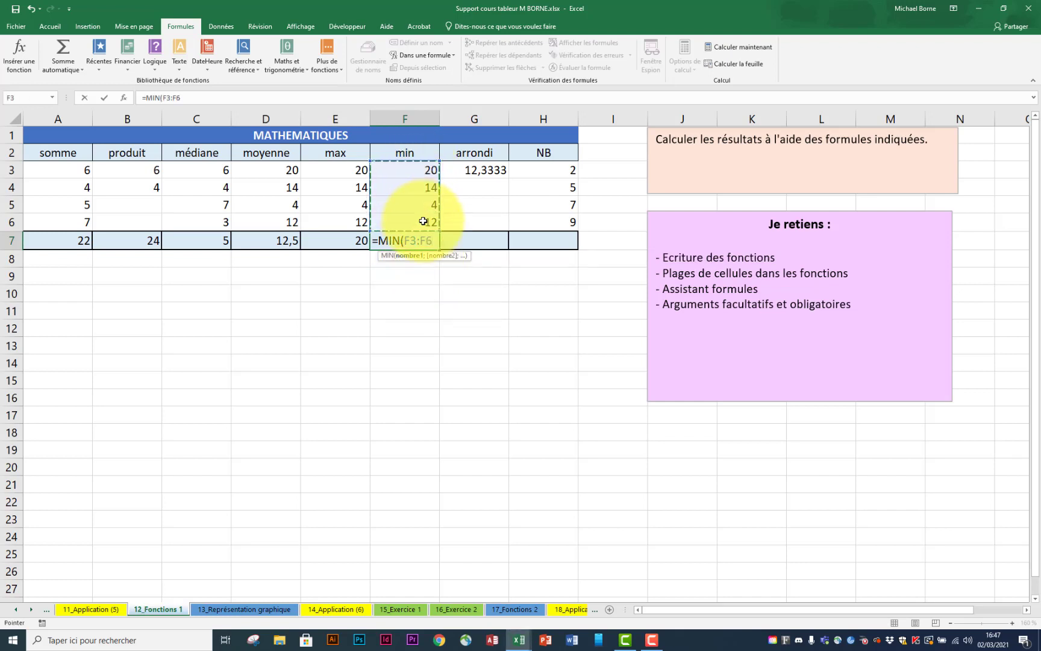
key(Return)
Round the G3 value to 2 decimal places in G7 with the formula =ARRONDI(G3;2)
click(476, 240)
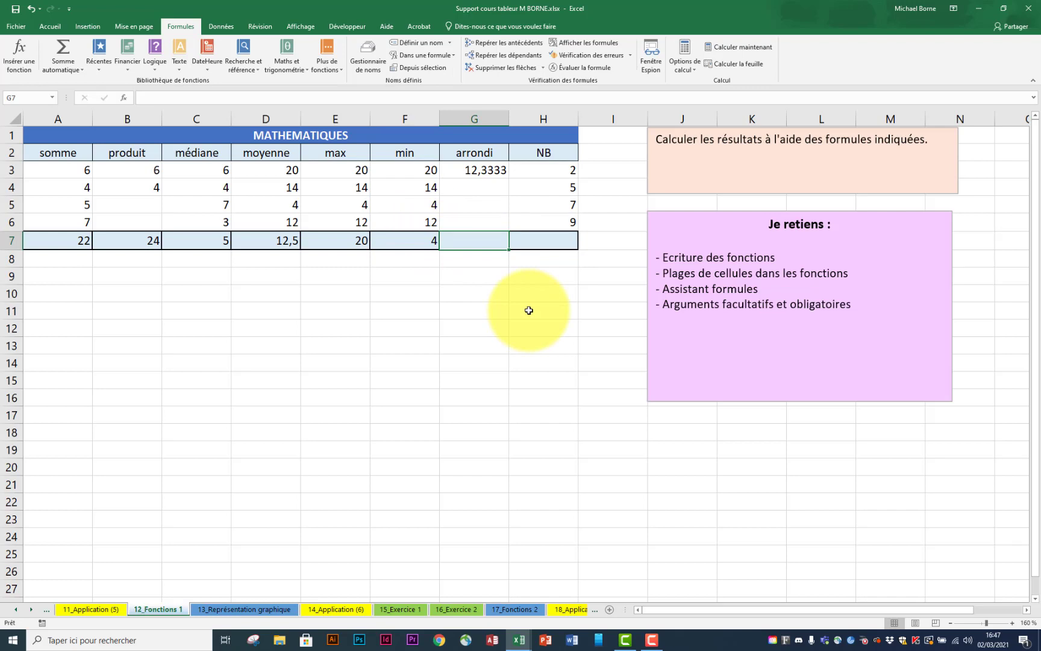
text(=arr)
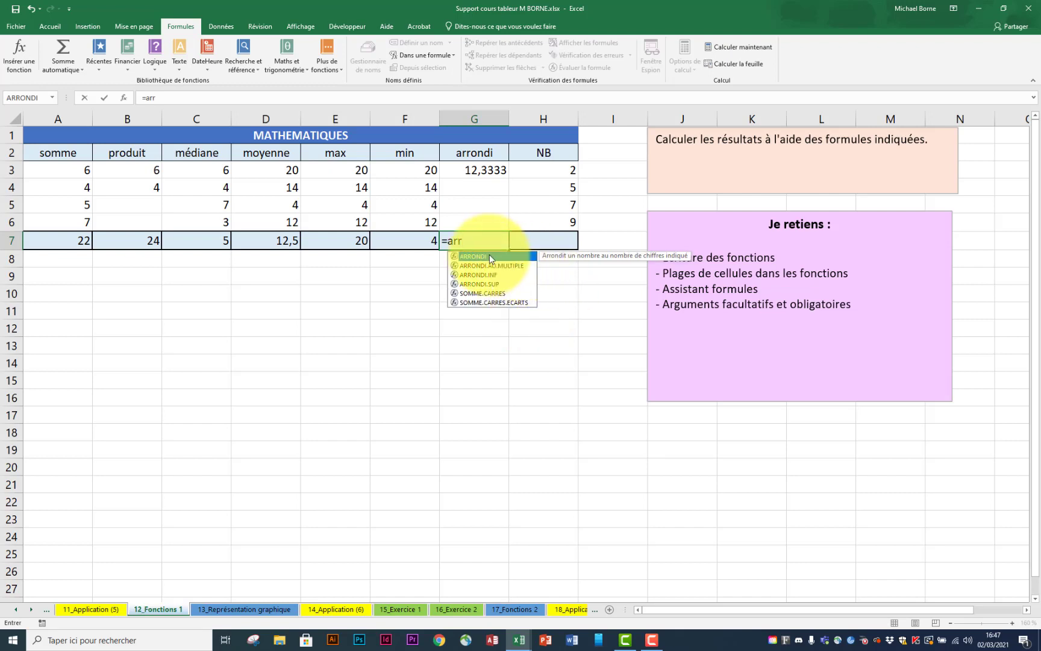
double_click(489, 258)
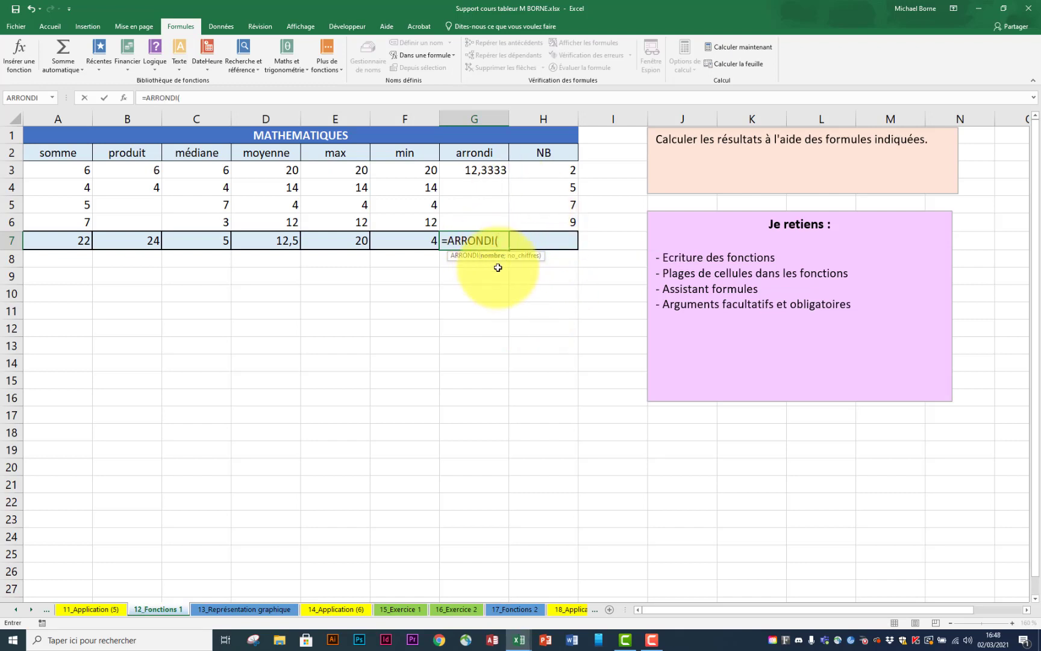
click(479, 174)
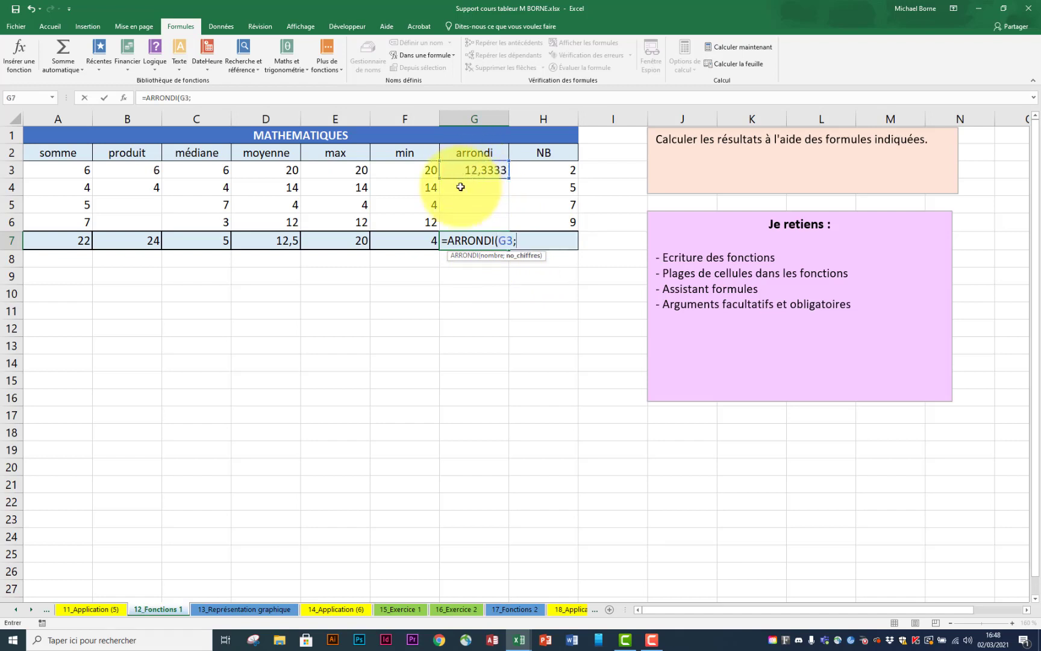
text(;)
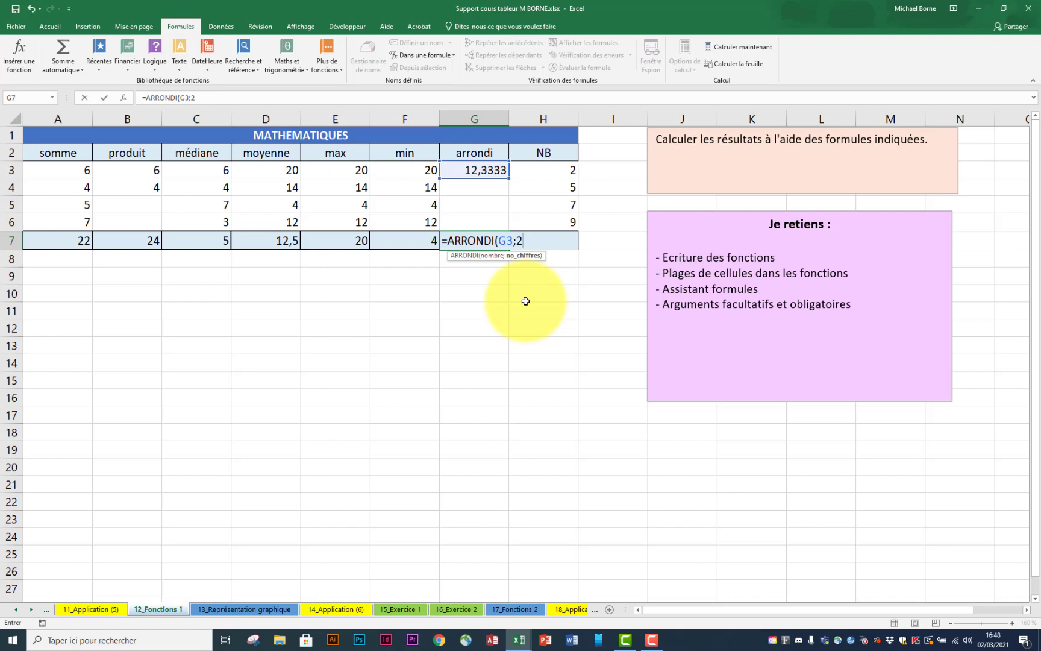
text())
key(Return)
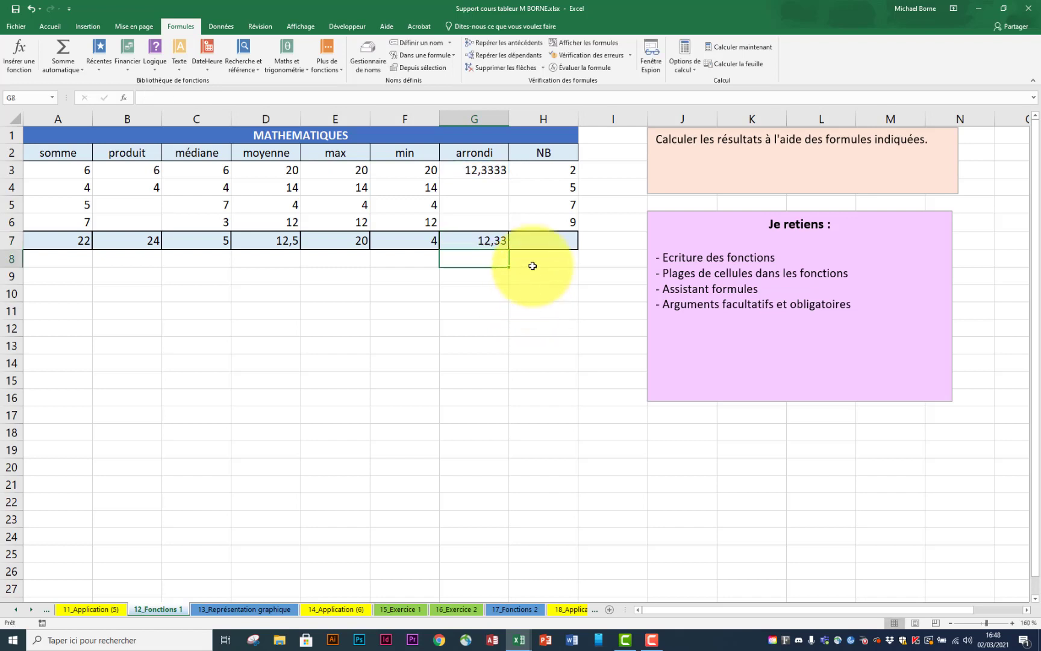
Count the numeric cells of H3:H6 in H7, under the NB column, with the NB function
click(530, 240)
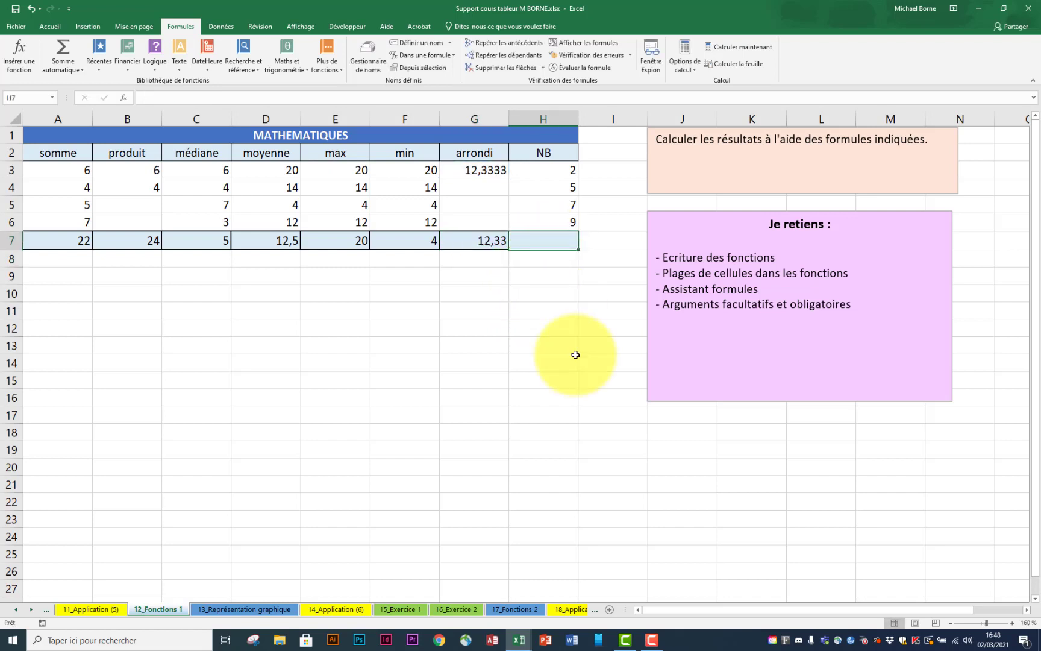
text(=nb)
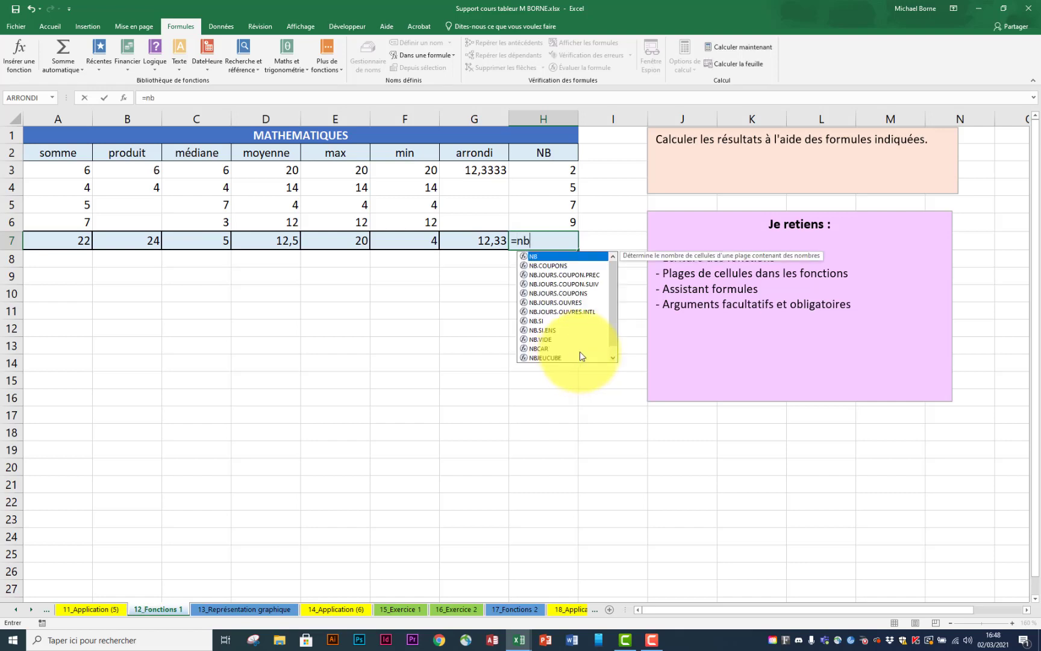
double_click(553, 258)
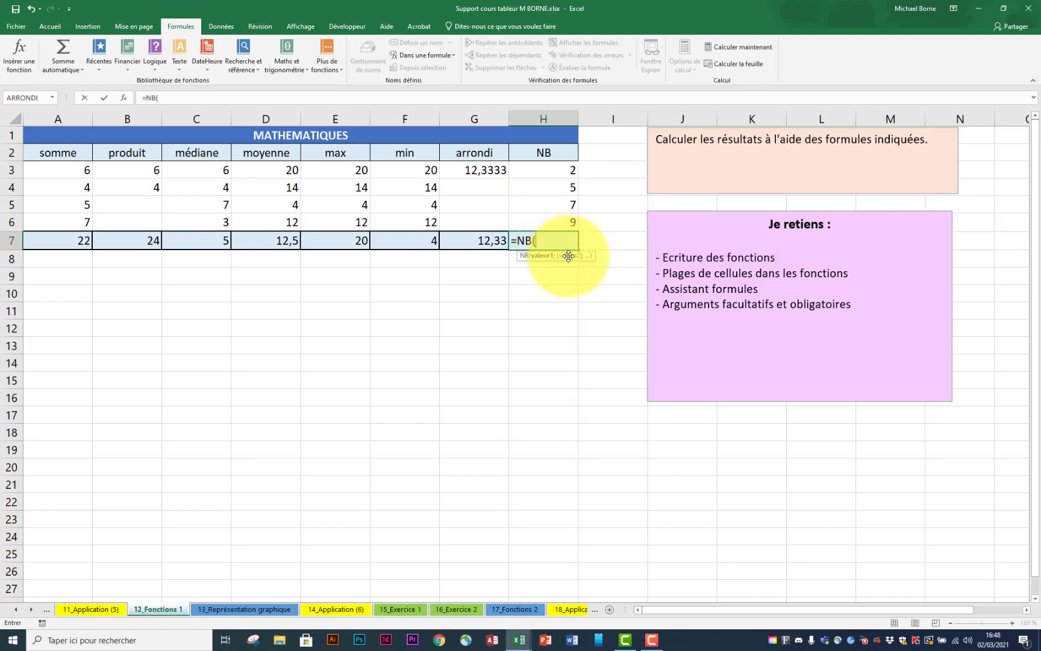
drag(570, 170, 567, 217)
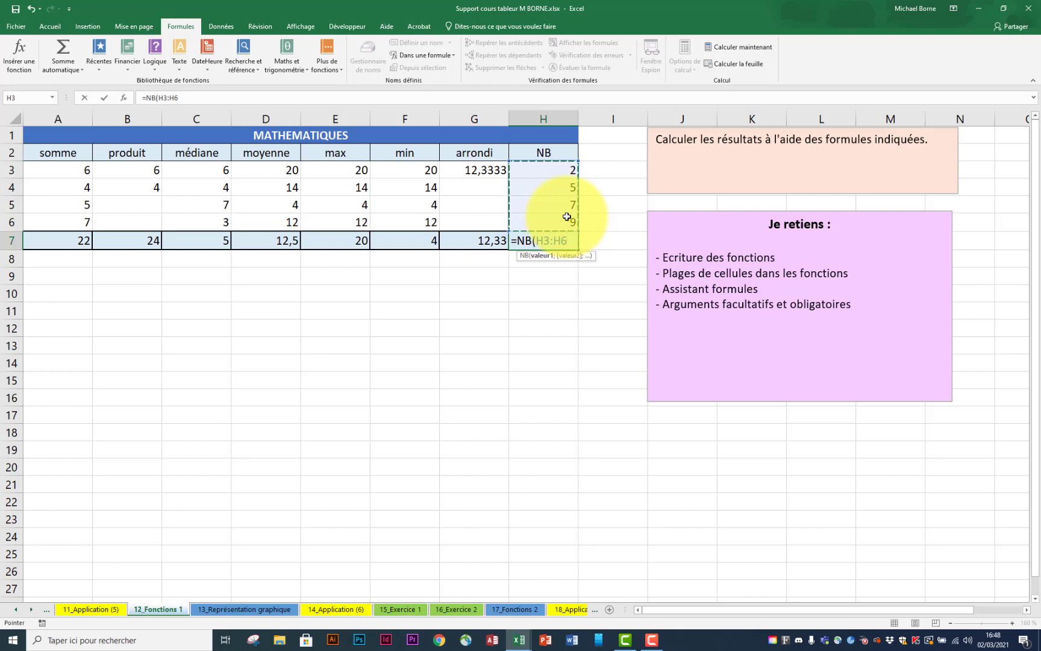
key(Return)
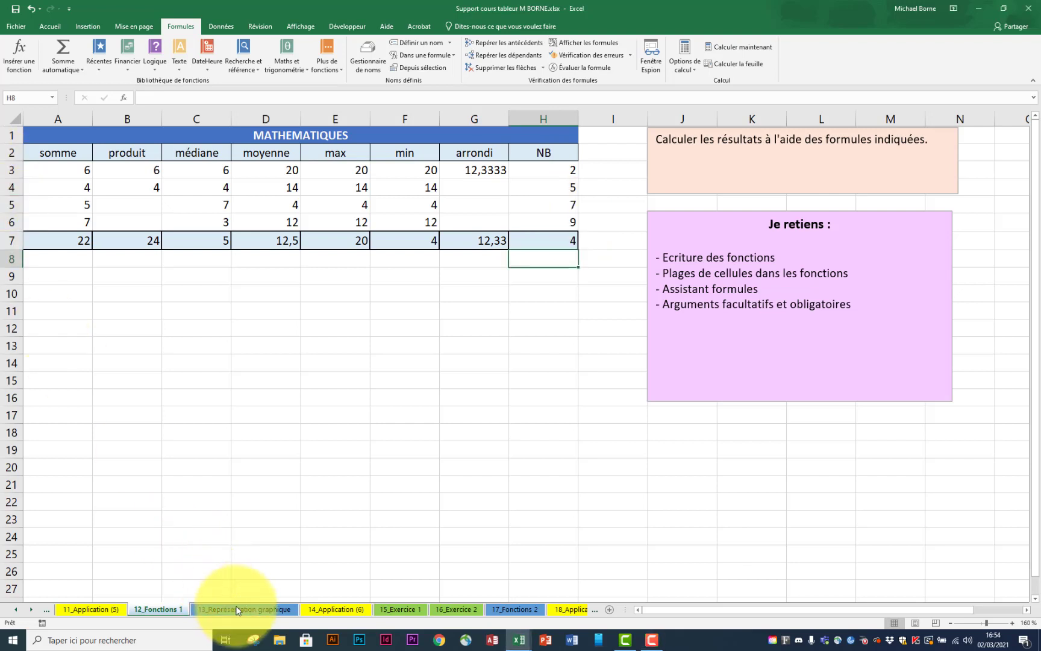
On the 13_Représentation graphique sheet, enter =2*A2 in B2 under Y=2*X and copy the formula down to B5
click(237, 610)
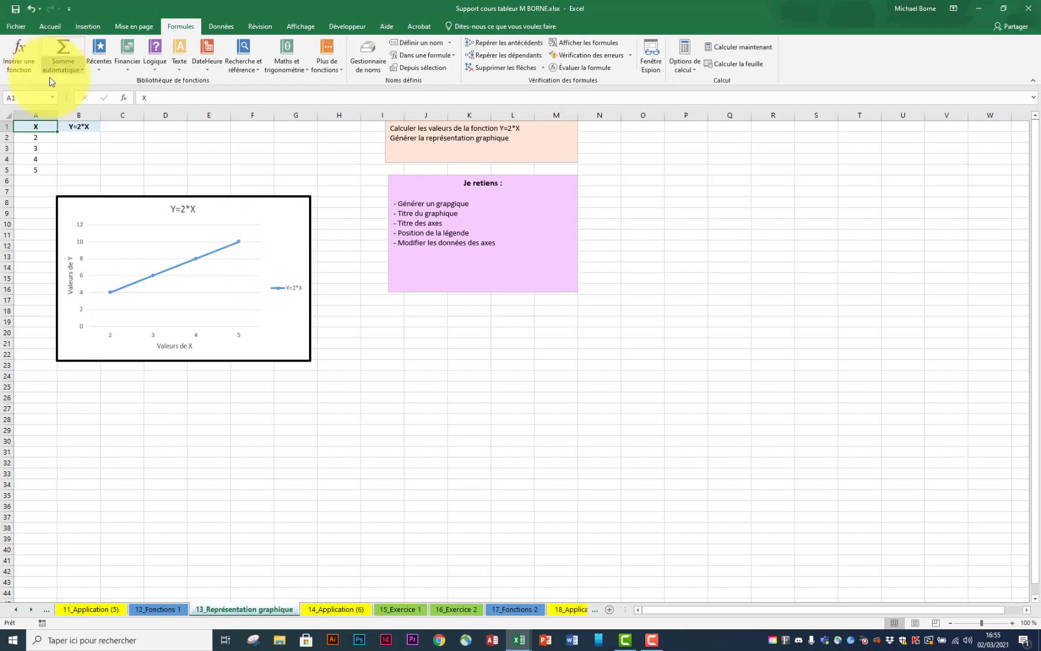
click(84, 137)
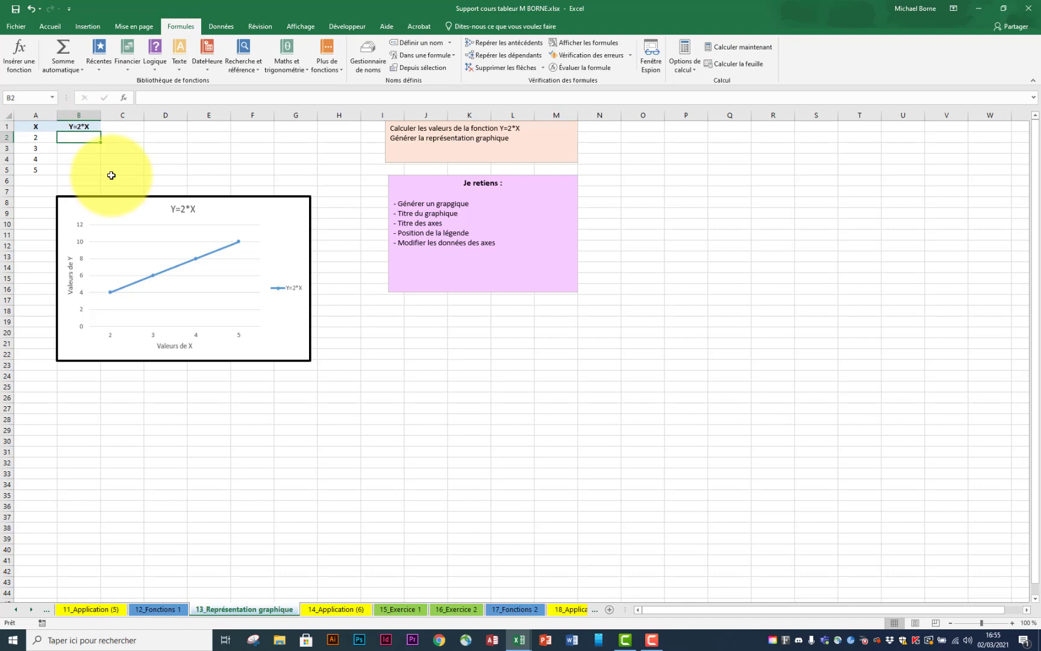
scroll(111, 175, up, 4)
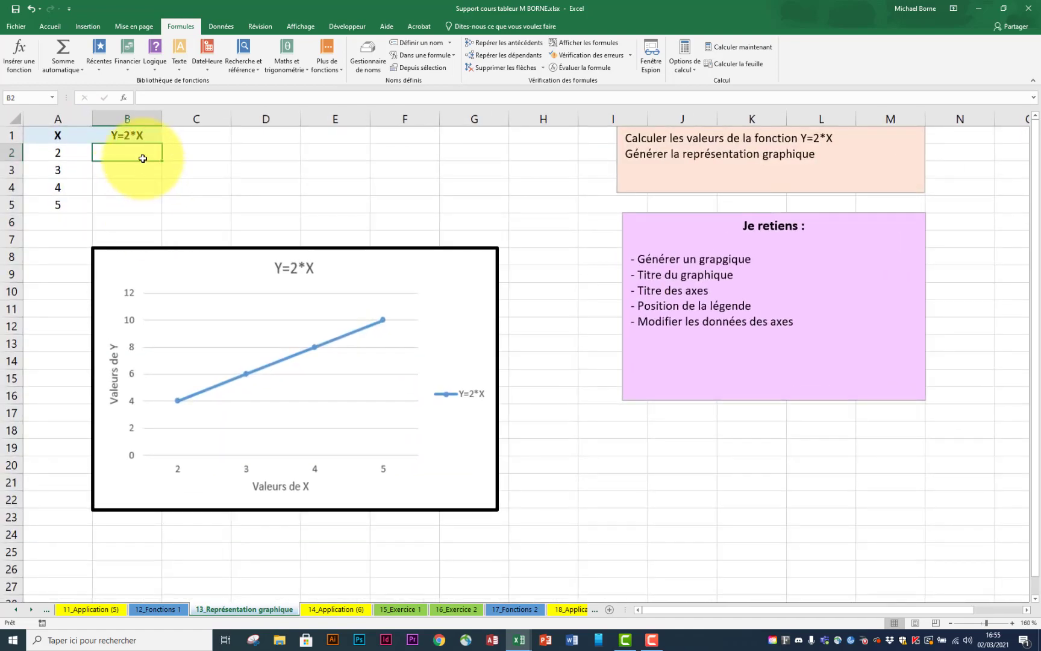
text(=)
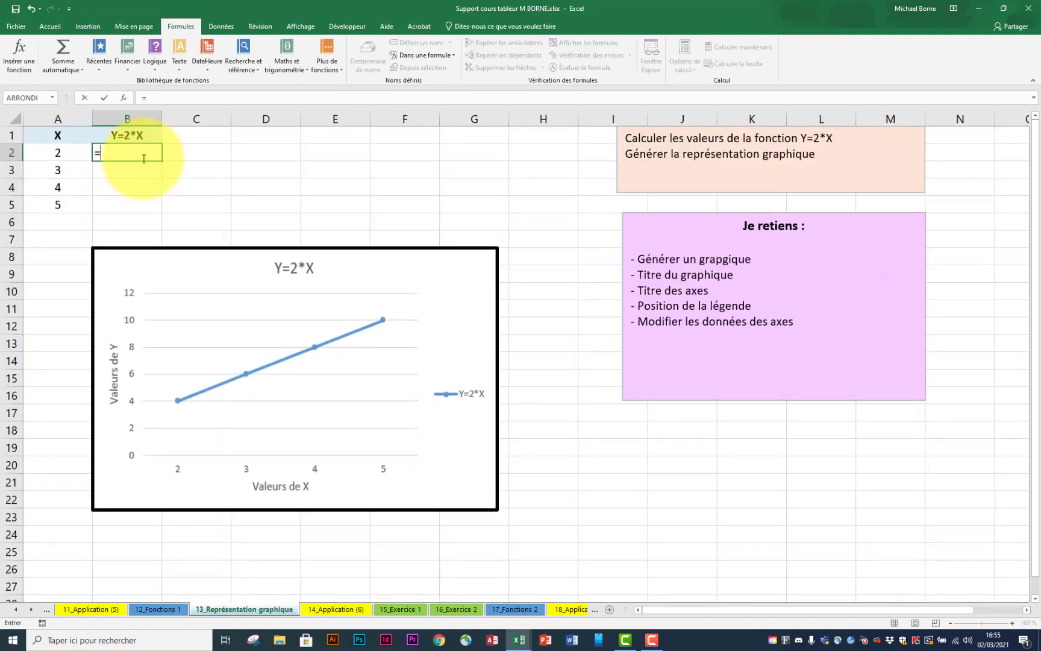
text(2*)
click(49, 155)
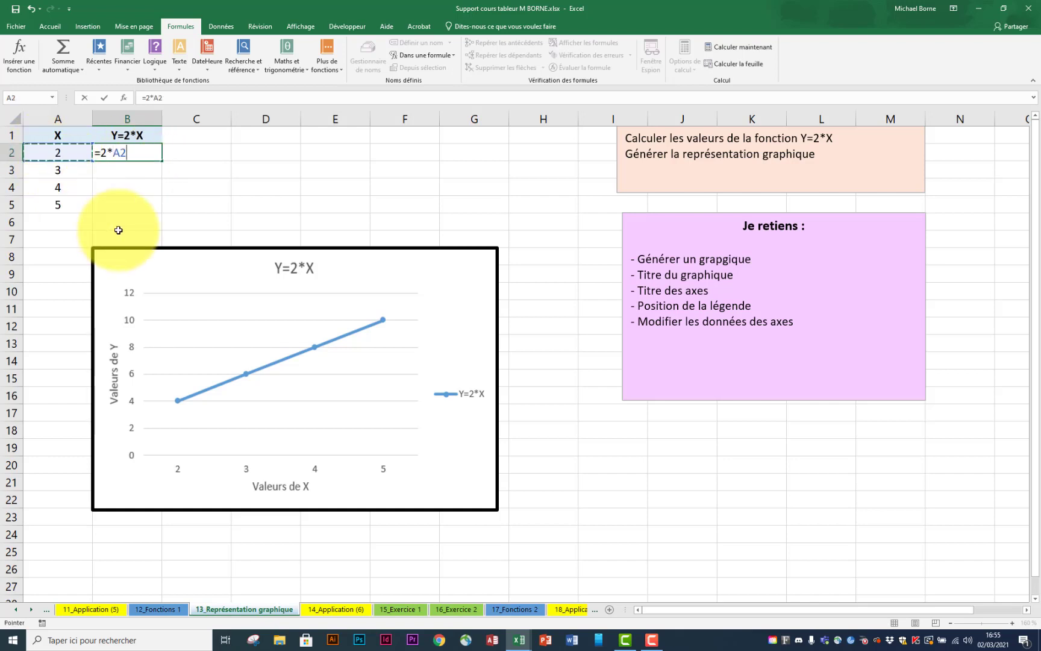
key(Return)
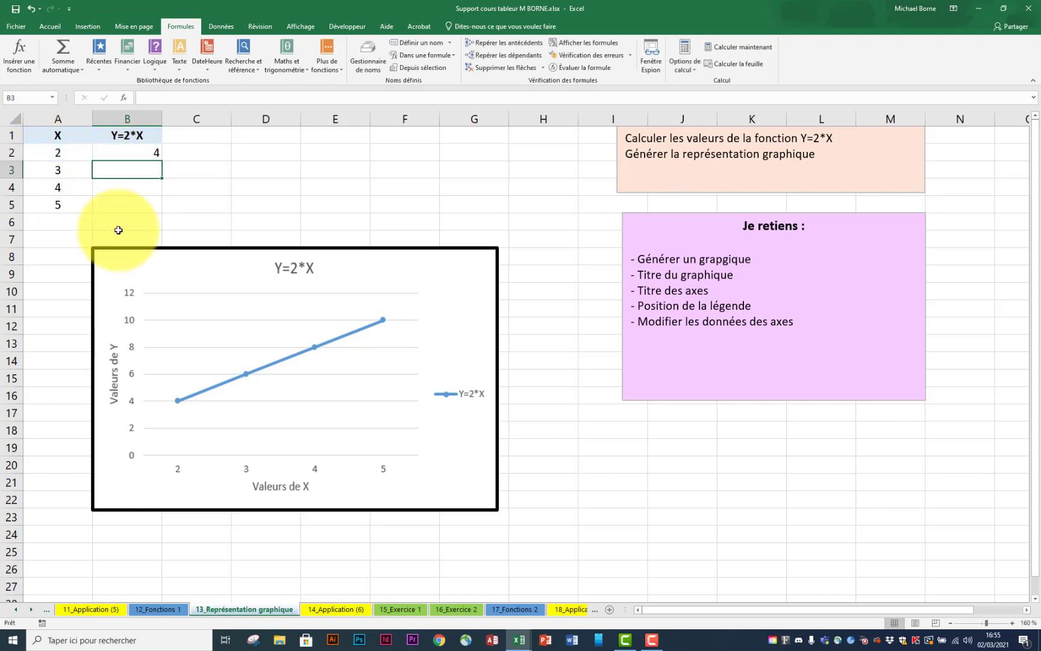
click(134, 150)
drag(160, 162, 184, 212)
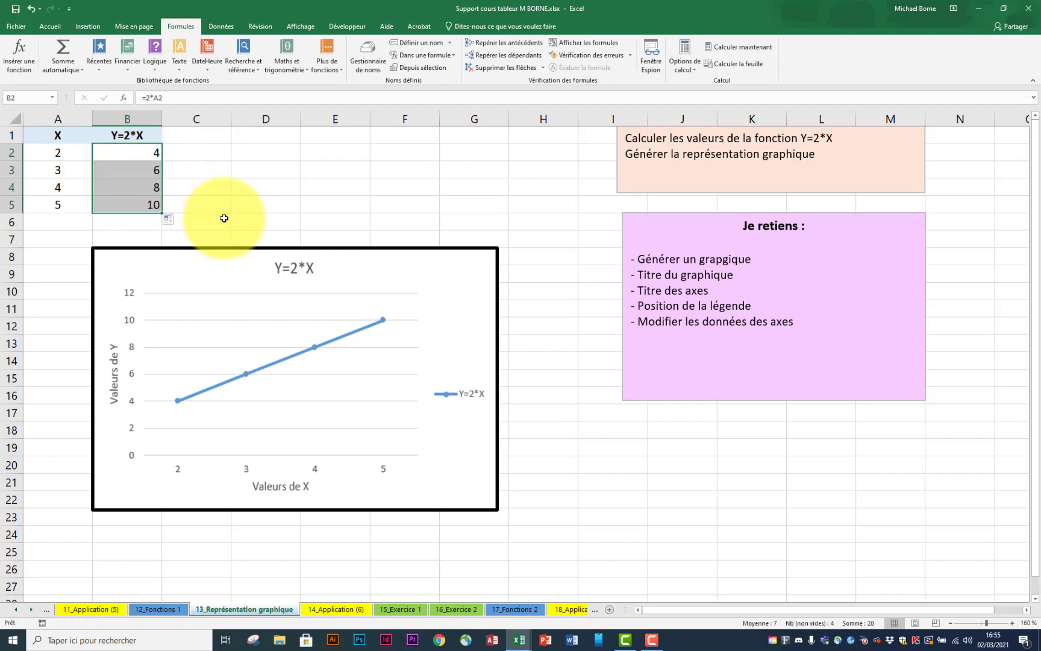
Insert a 2D line chart with markers from A1:B5 and move it clear of the data table
click(250, 204)
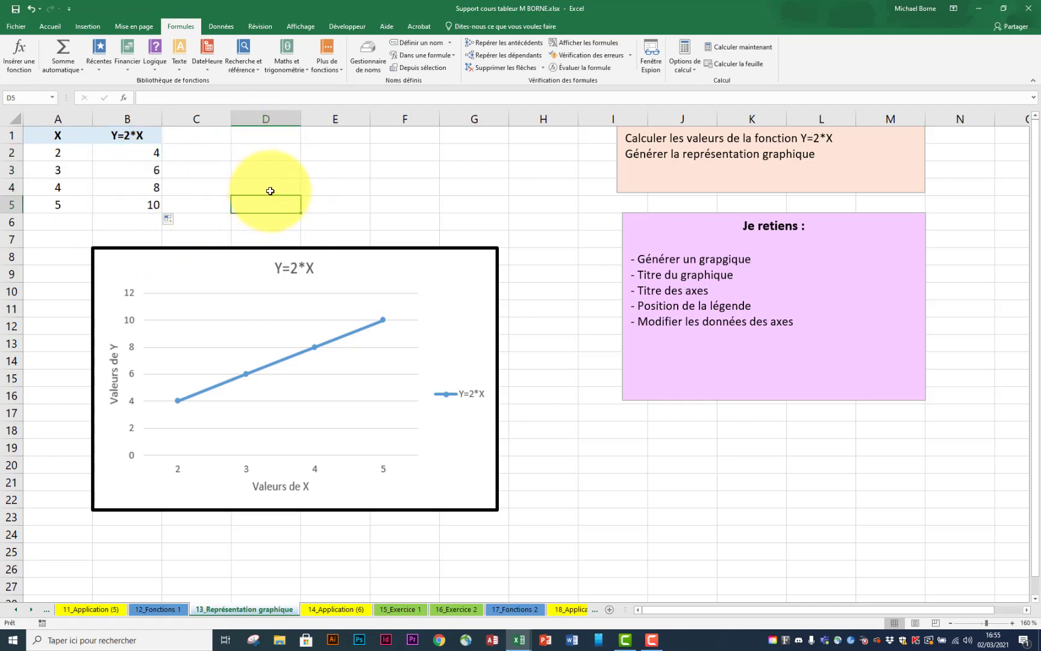
click(39, 139)
drag(39, 138, 128, 203)
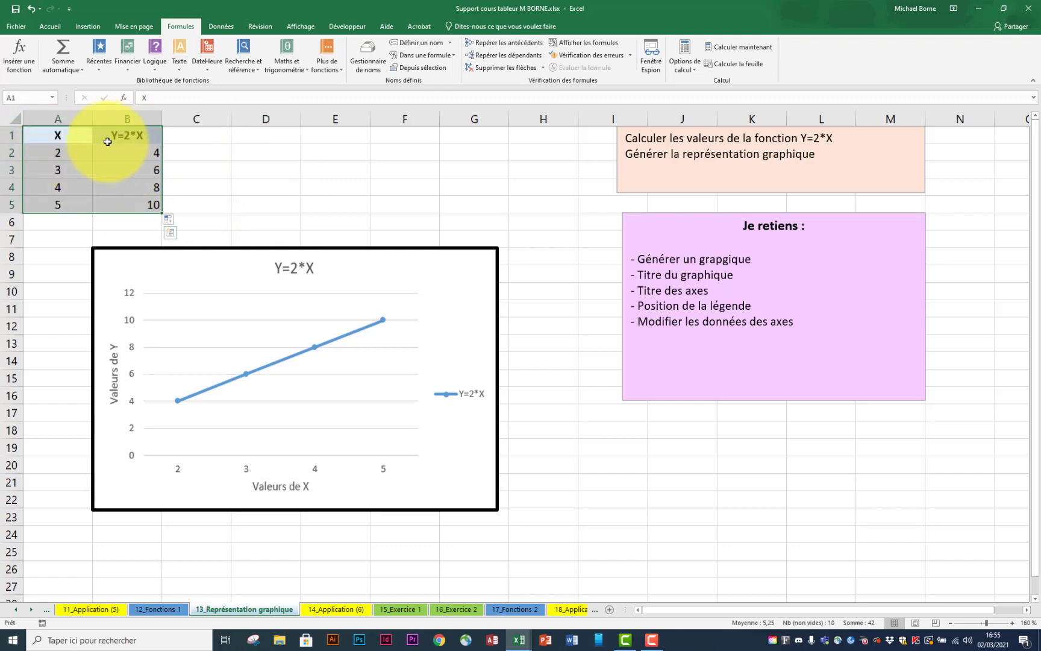
click(93, 28)
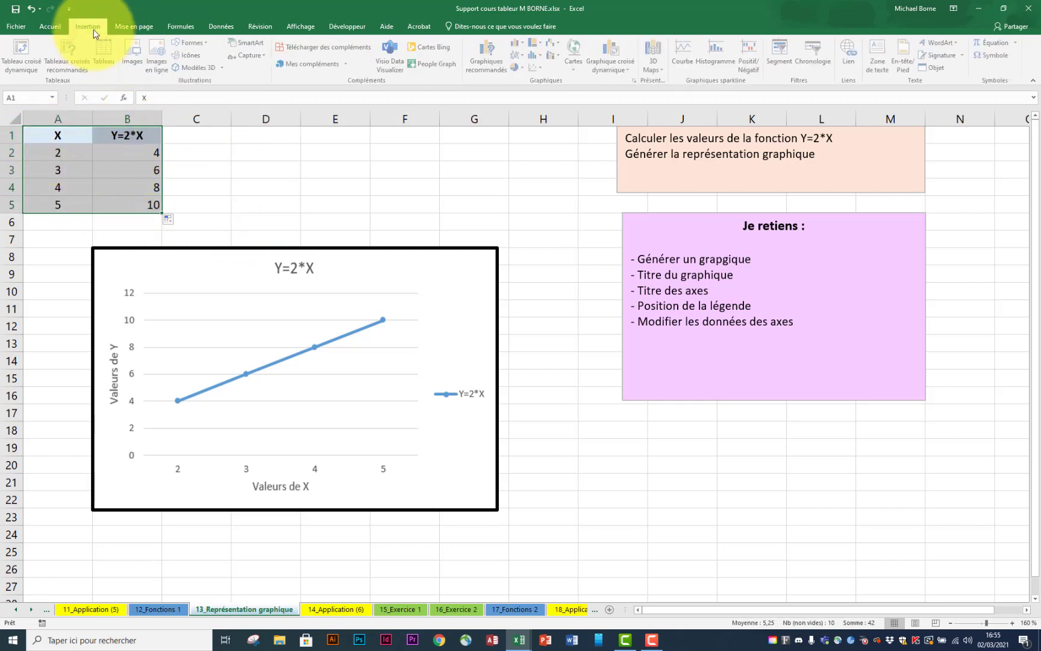
click(525, 56)
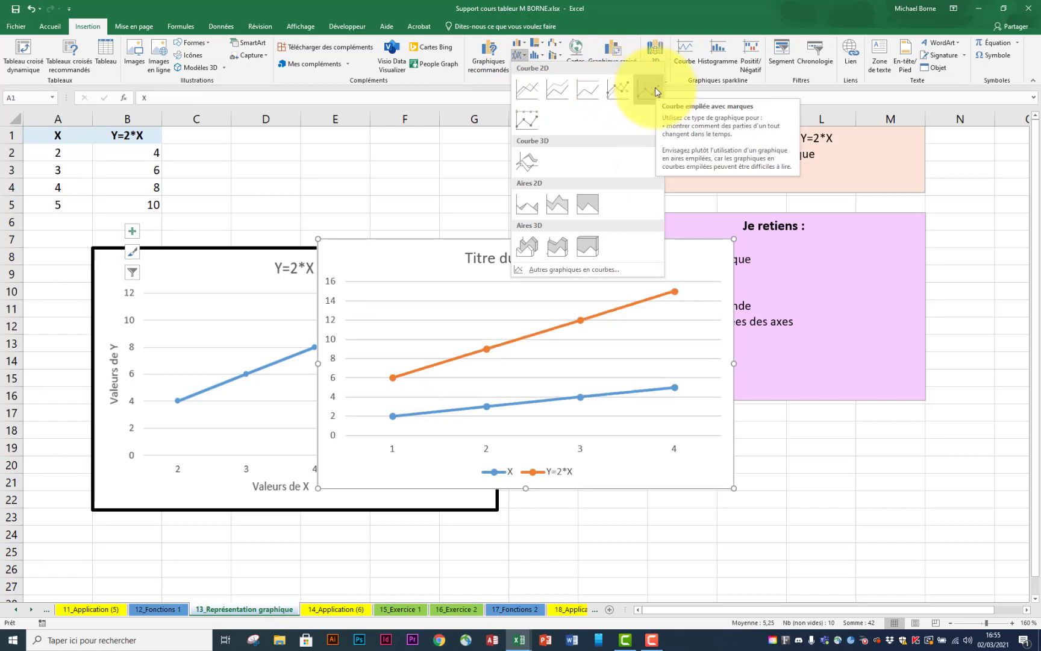
click(621, 91)
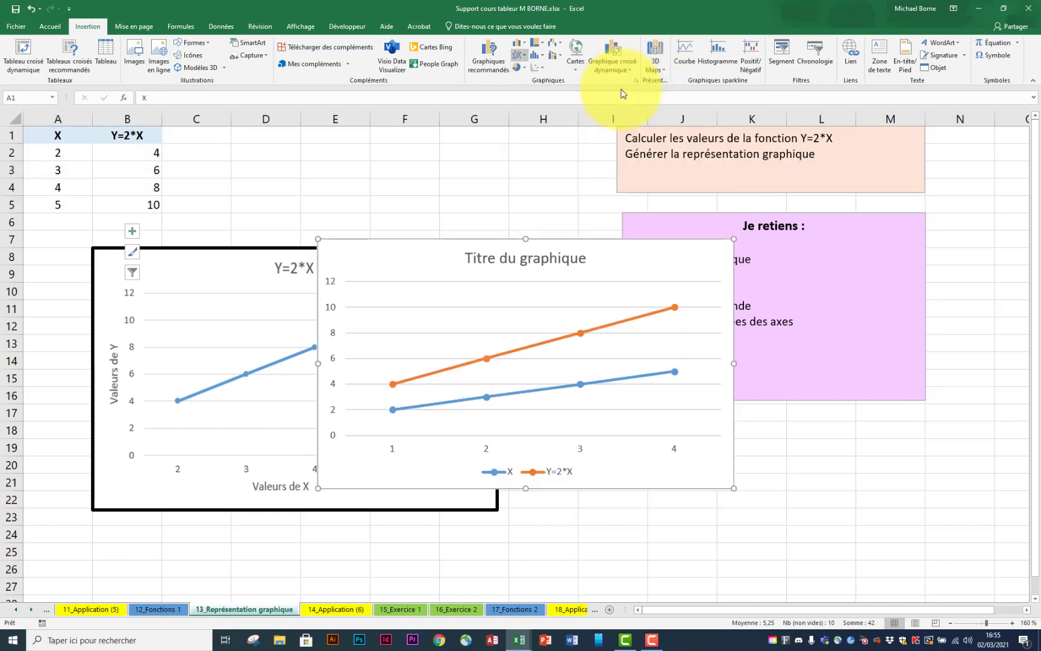
drag(471, 245, 512, 209)
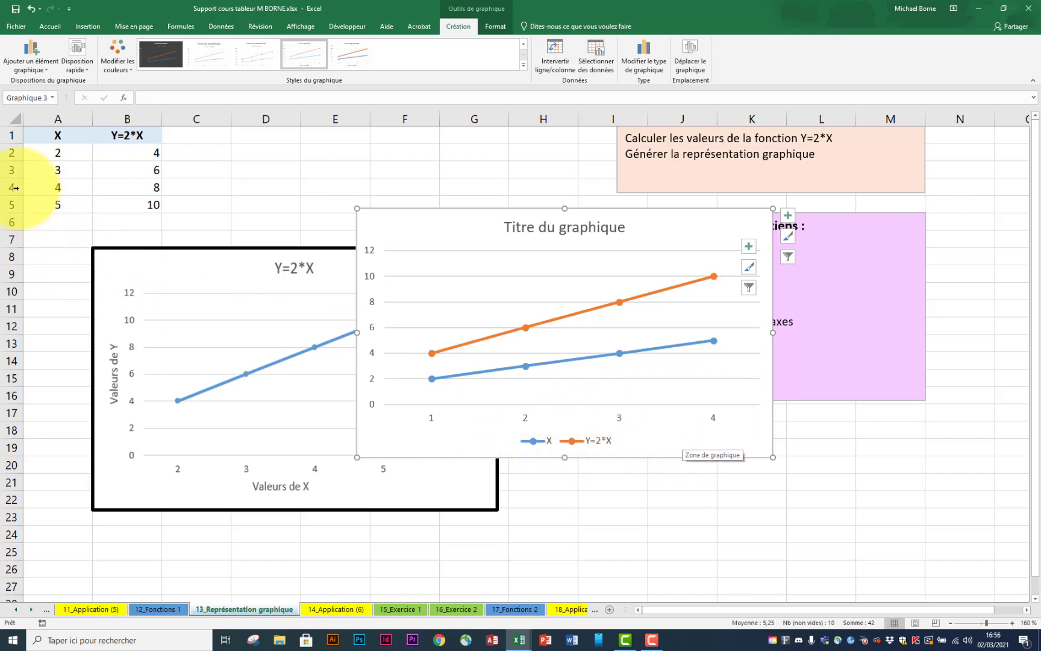
click(6, 153)
click(7, 170)
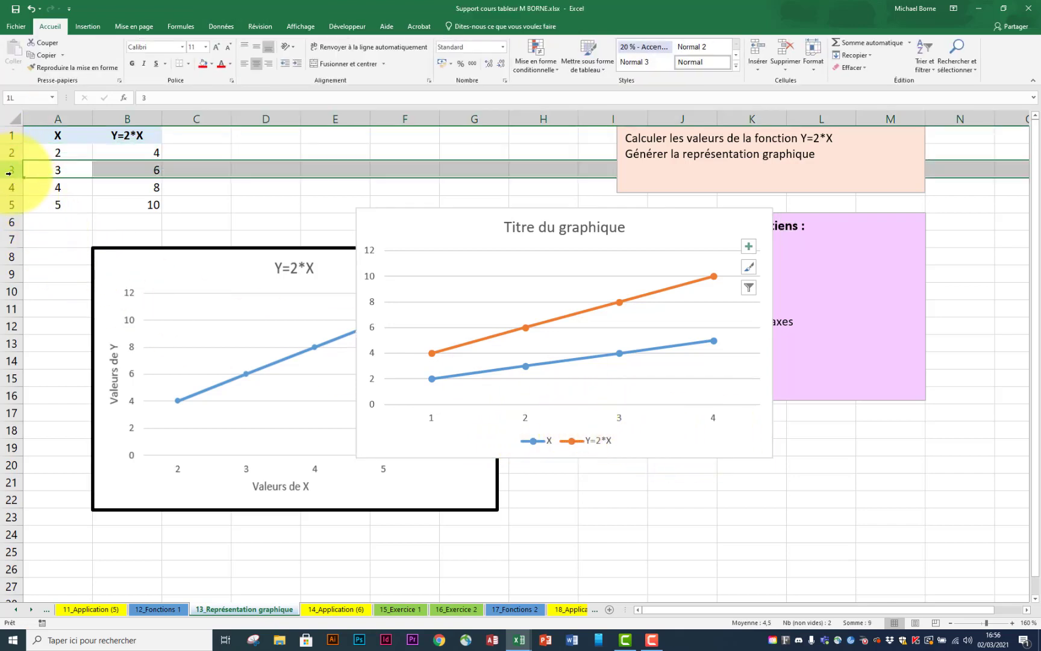
click(8, 188)
click(8, 204)
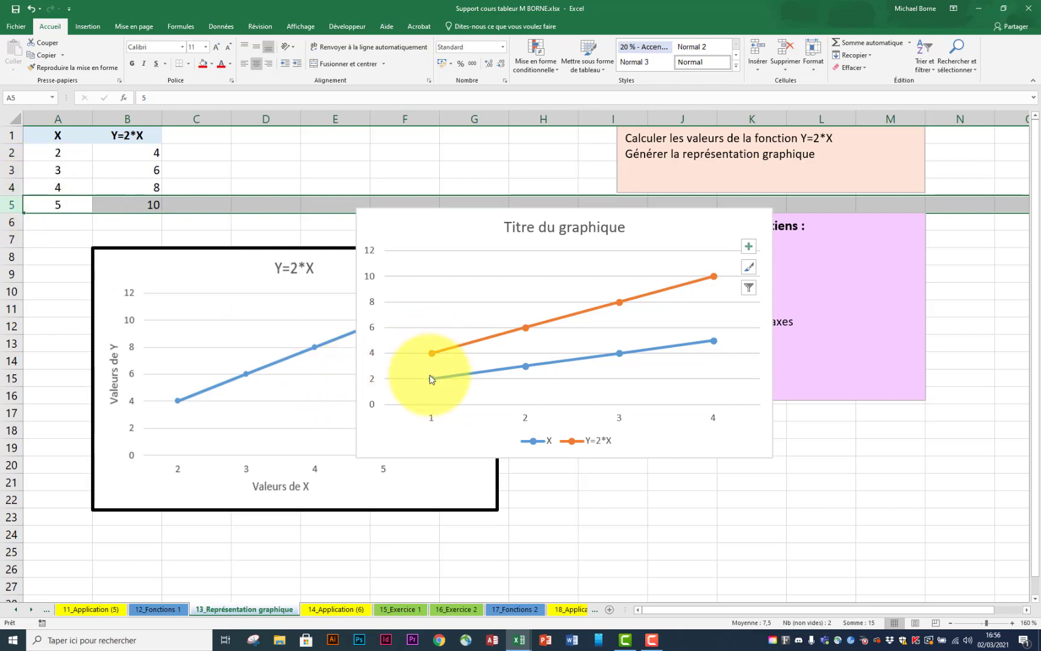
mouse_move(431, 360)
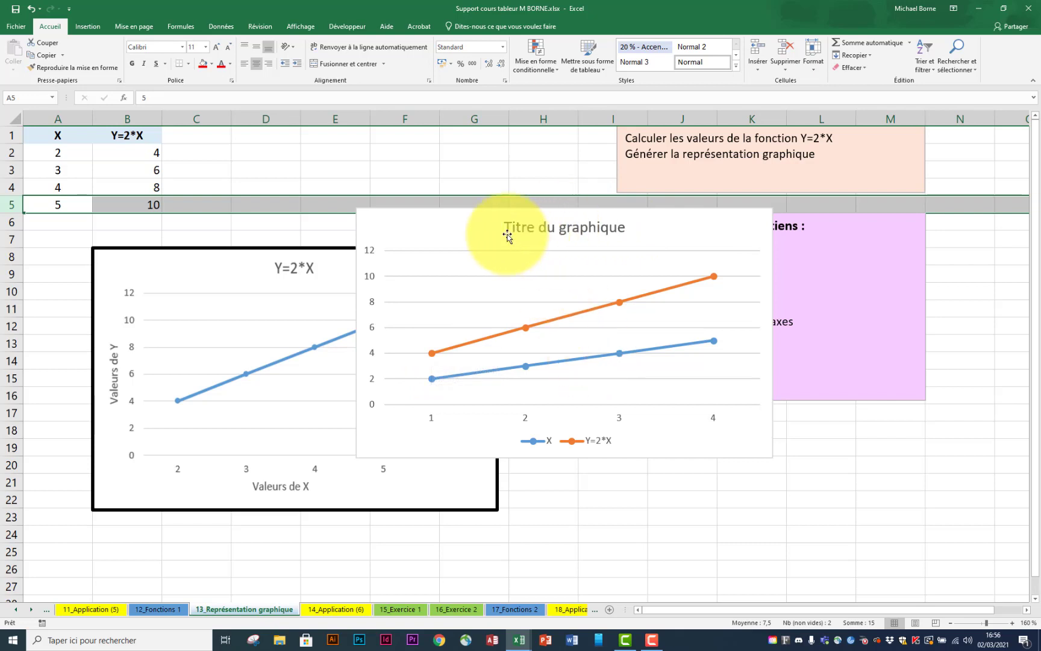
Remove the X series from the new chart's data source, keeping only the Y=2*X series
click(477, 226)
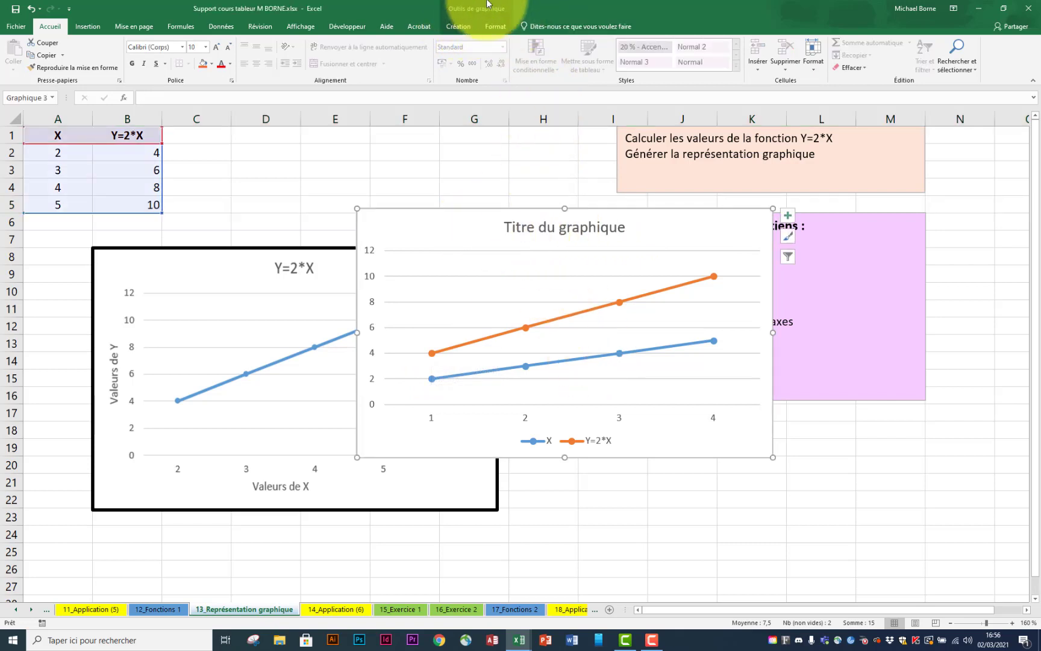
click(461, 25)
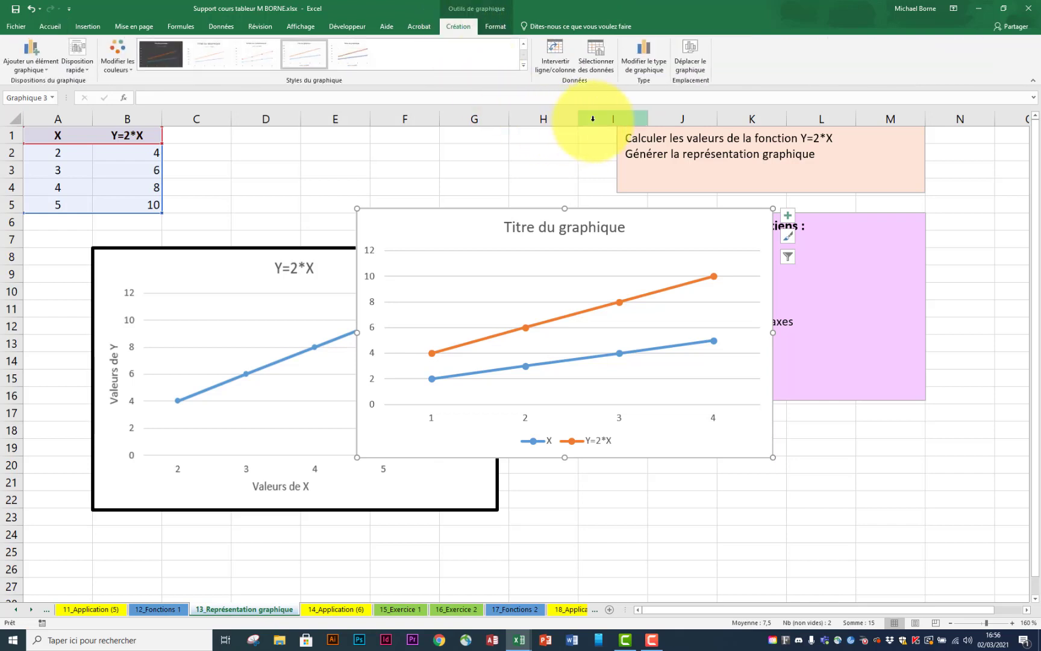
click(596, 61)
drag(457, 226, 632, 243)
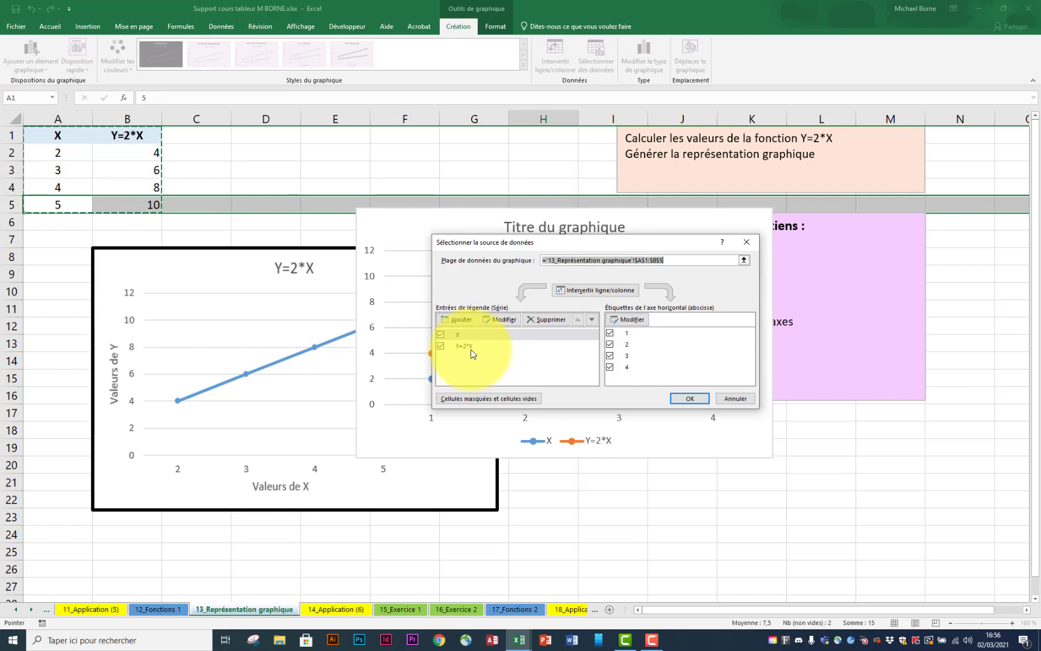
click(492, 335)
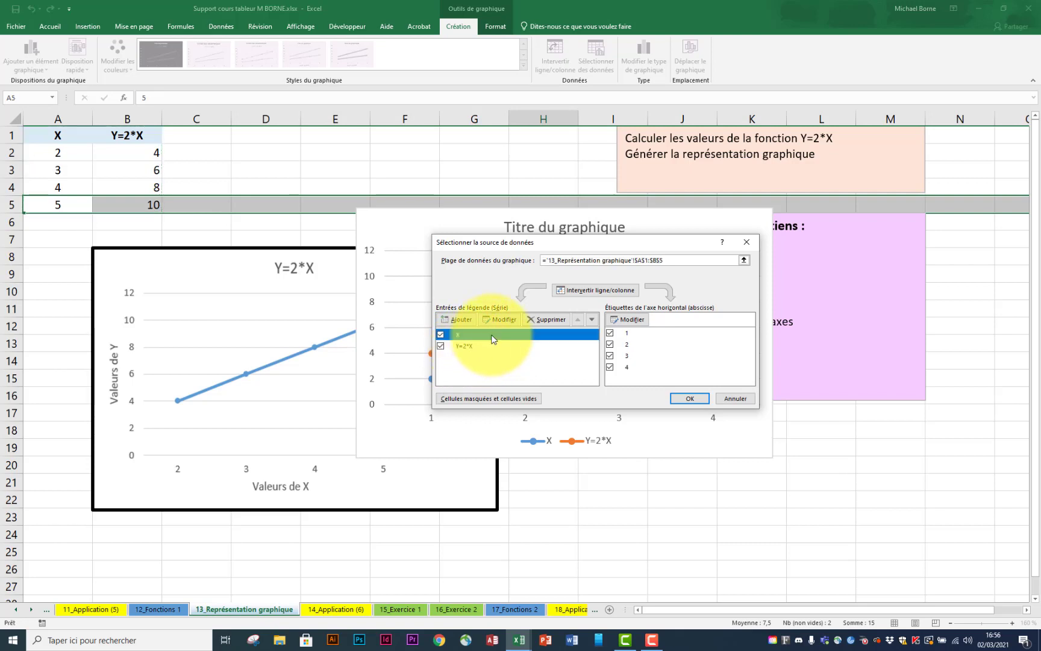
click(547, 319)
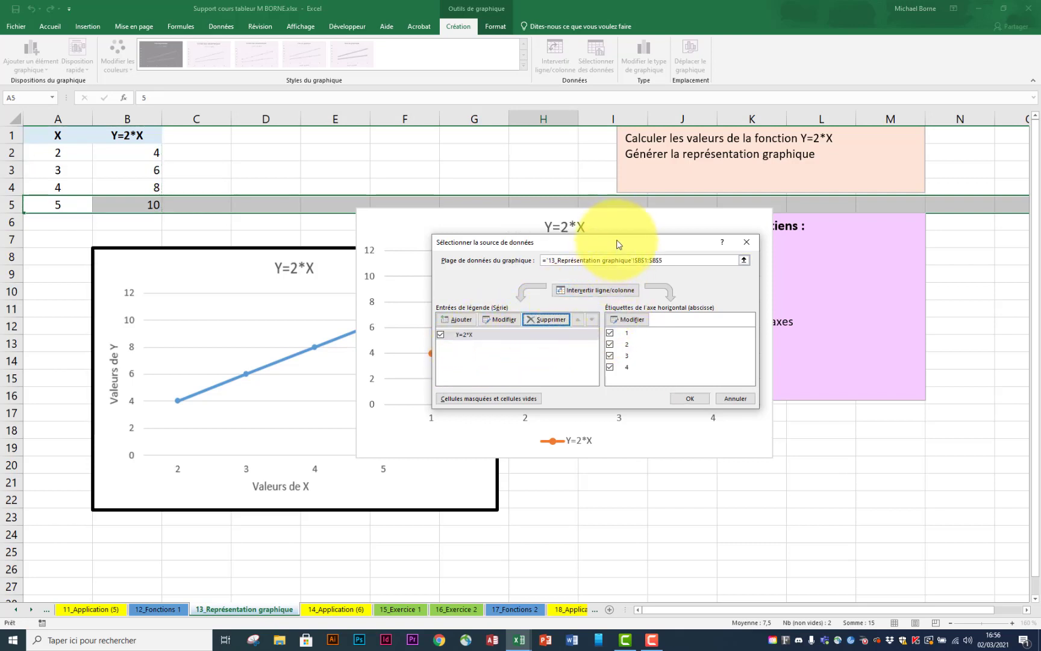
Set the new chart's horizontal axis labels to the range B2:B5 and apply the data source changes
drag(530, 244, 716, 227)
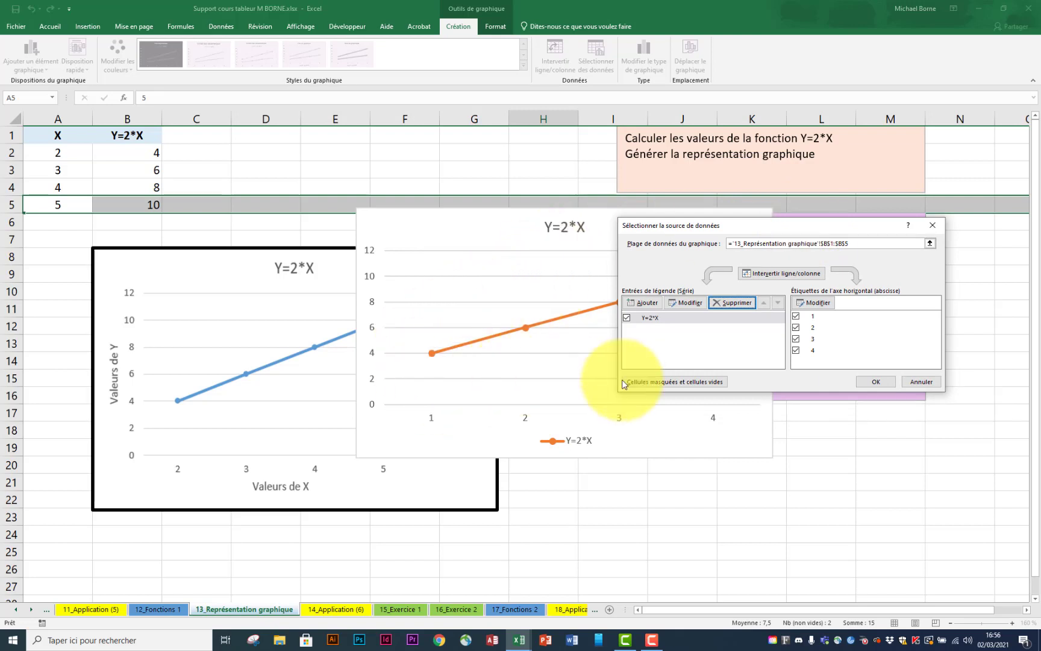
click(823, 305)
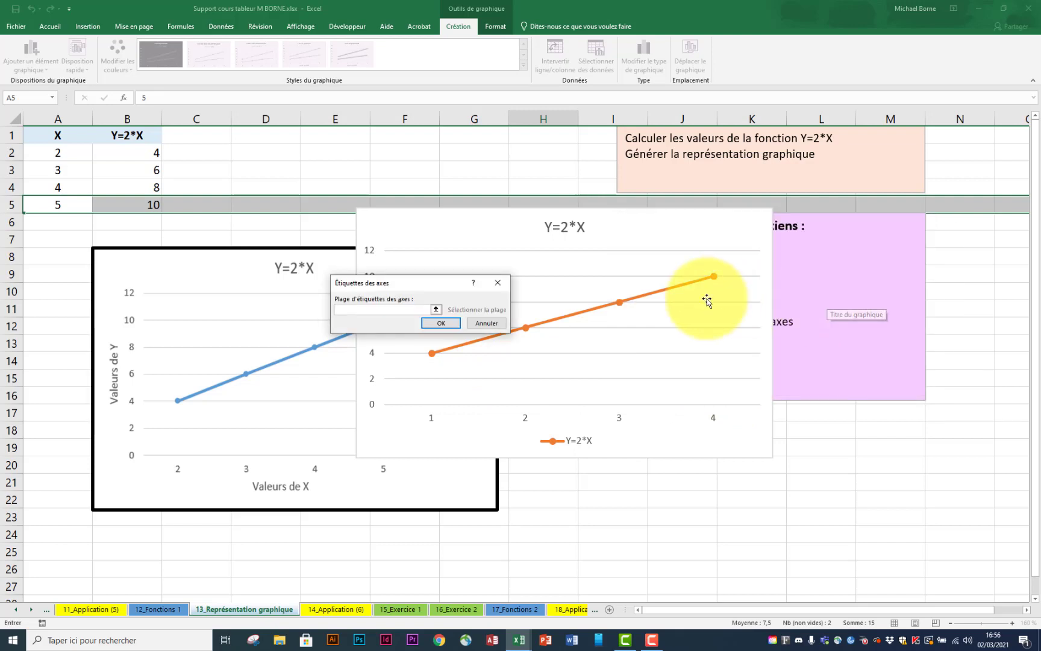
drag(134, 153, 141, 201)
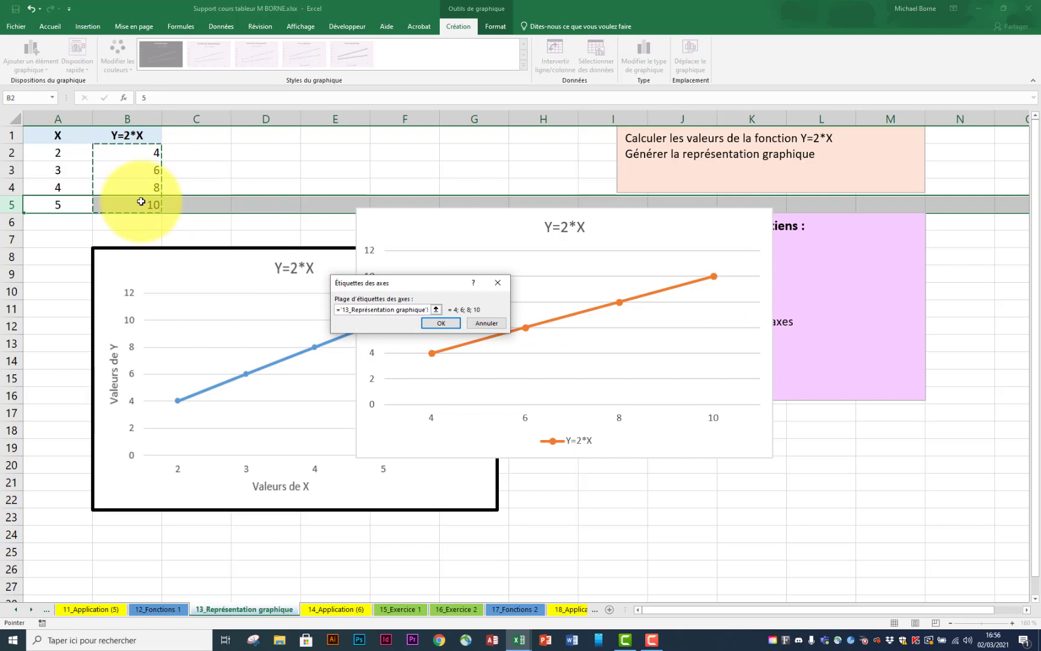
click(444, 322)
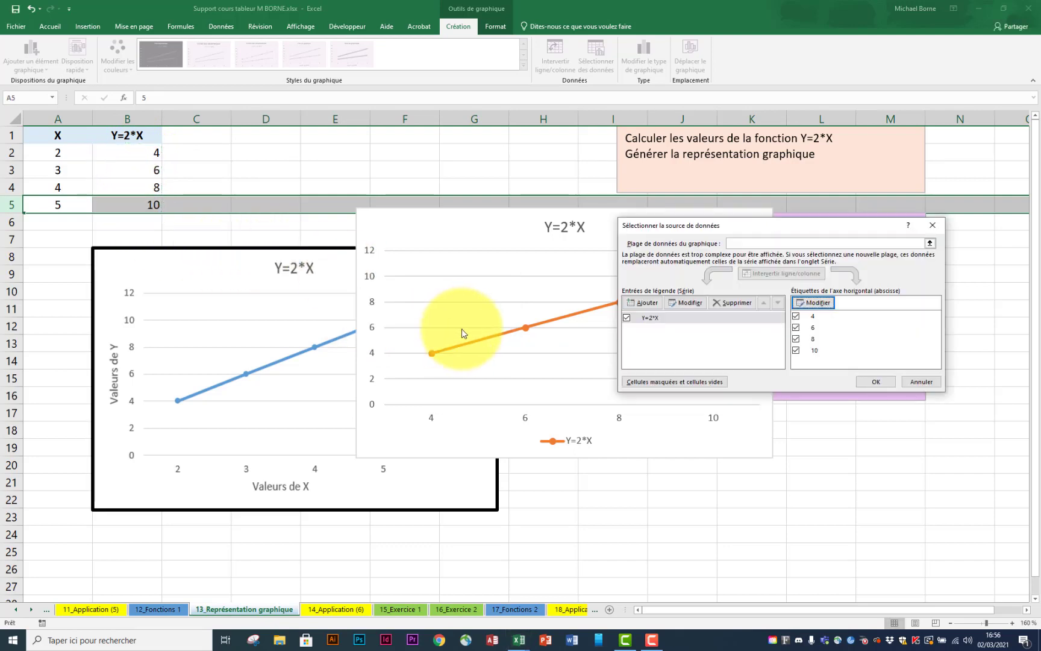
click(874, 382)
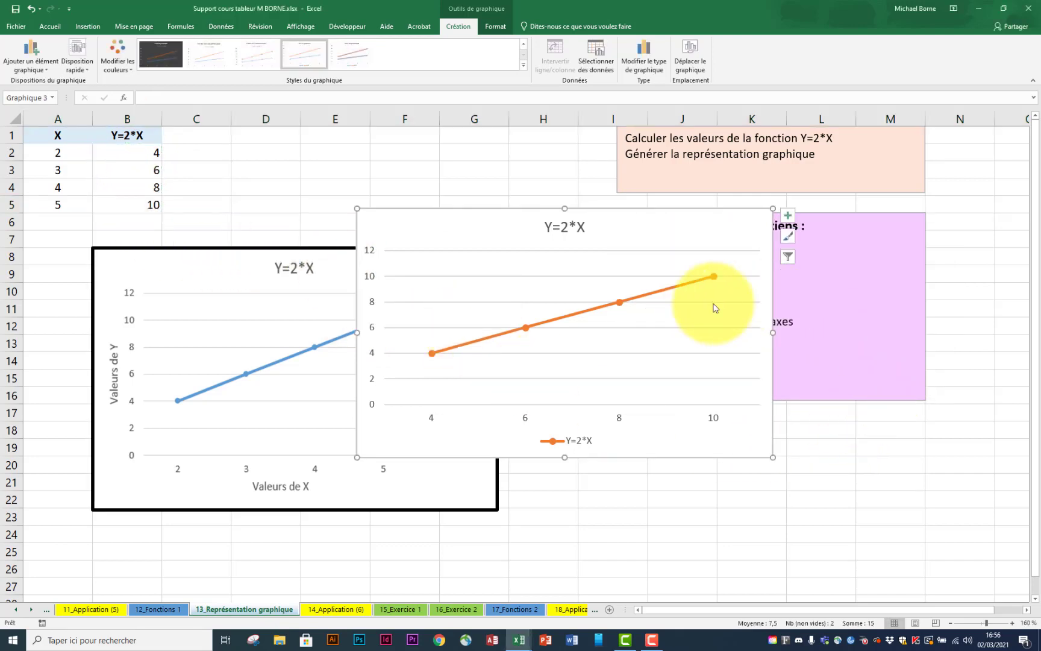
Move the new chart beside the black-framed model chart and add axis titles to it
mouse_move(515, 225)
mouse_down()
mouse_move(652, 242)
mouse_move(670, 258)
mouse_up()
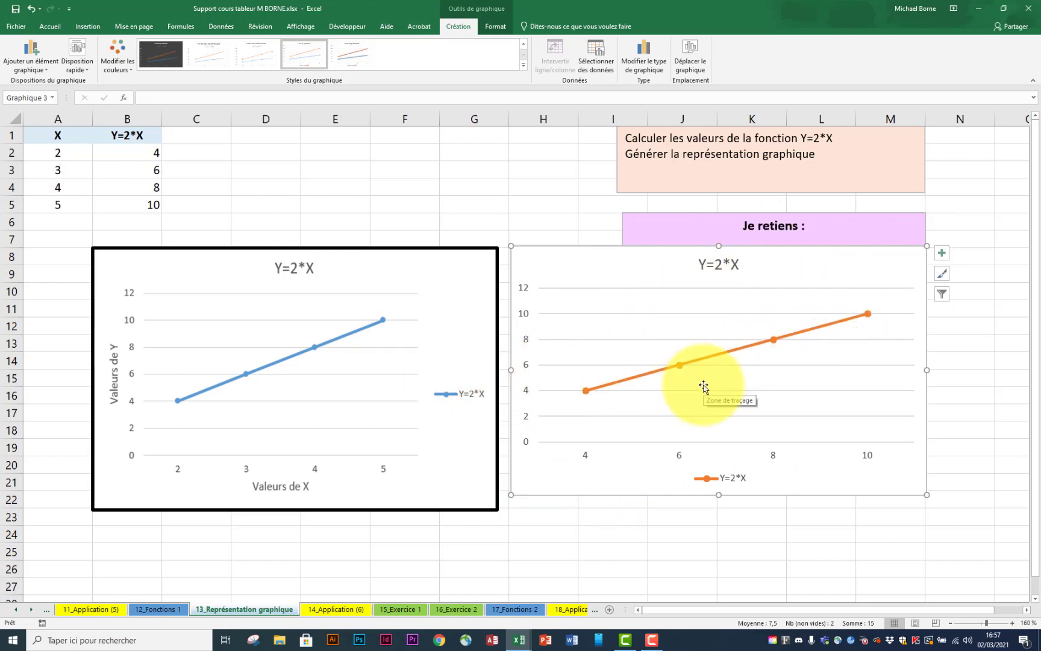
click(942, 258)
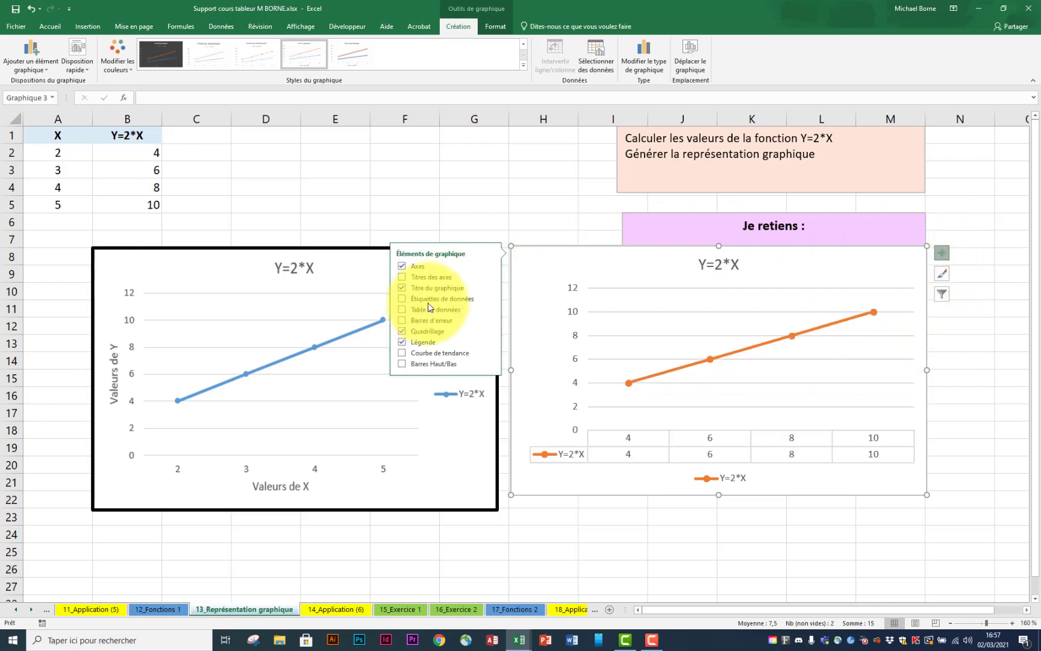
click(412, 278)
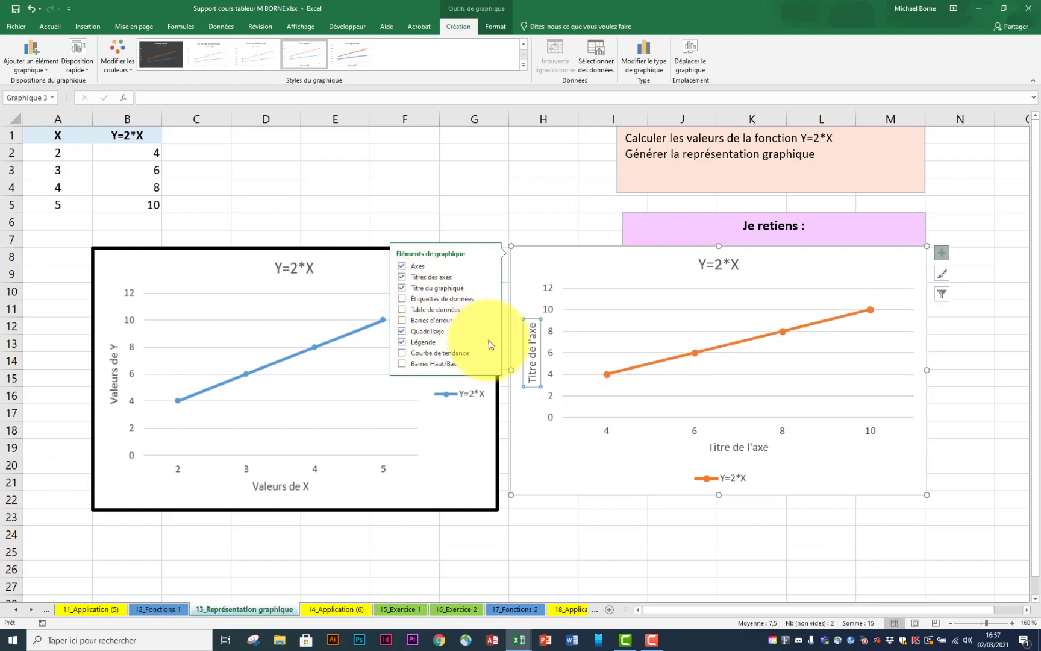
Set the new chart's legend position to Droite and deselect the chart
mouse_move(488, 339)
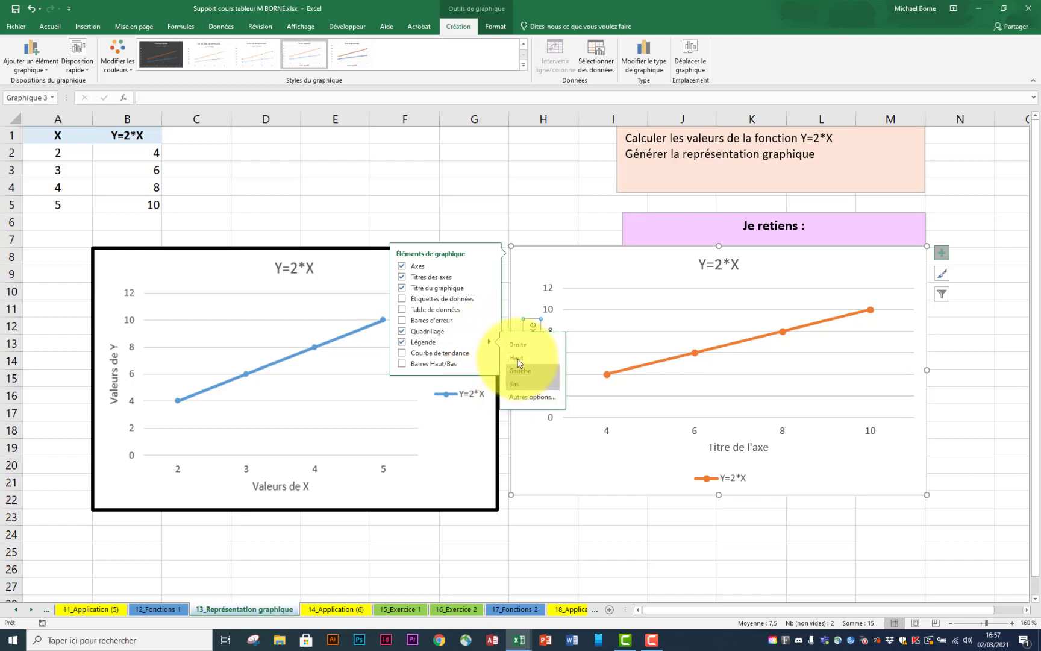
click(518, 346)
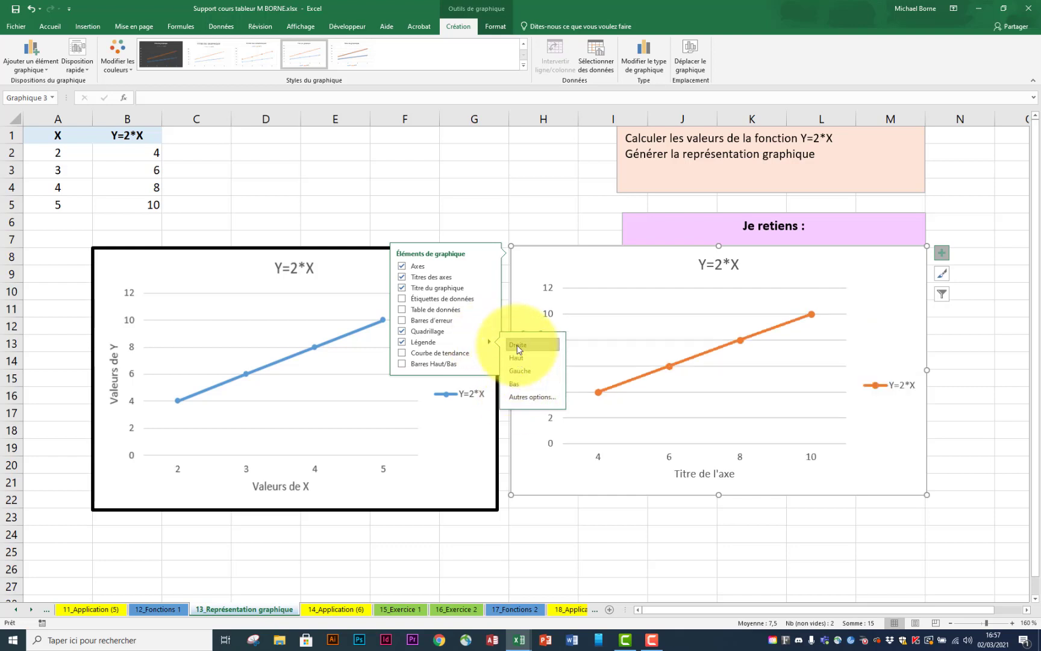
click(481, 230)
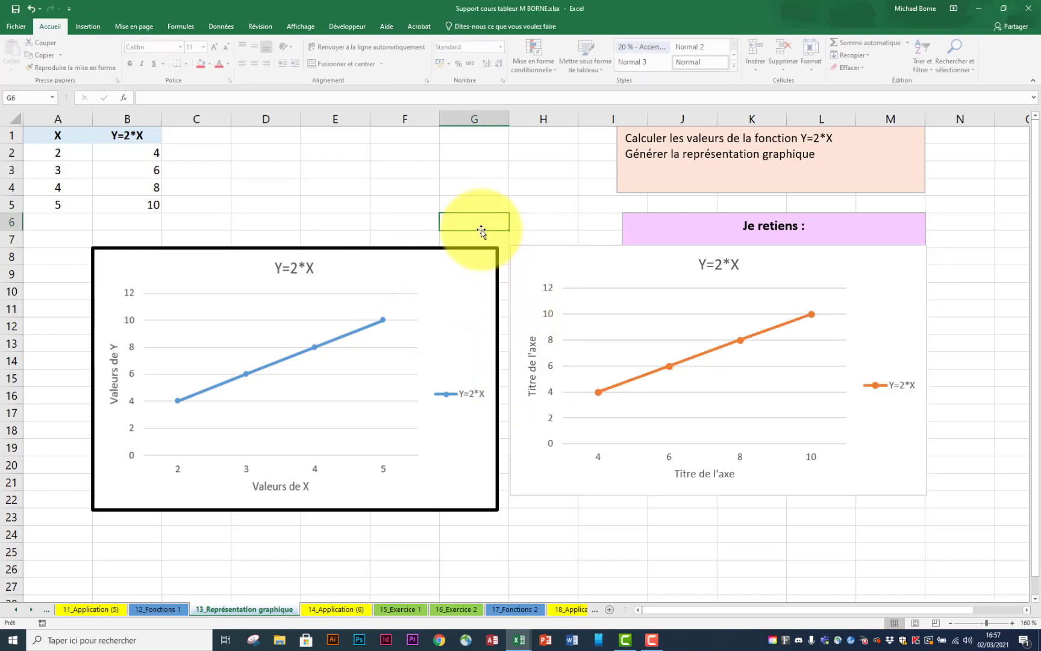
click(534, 356)
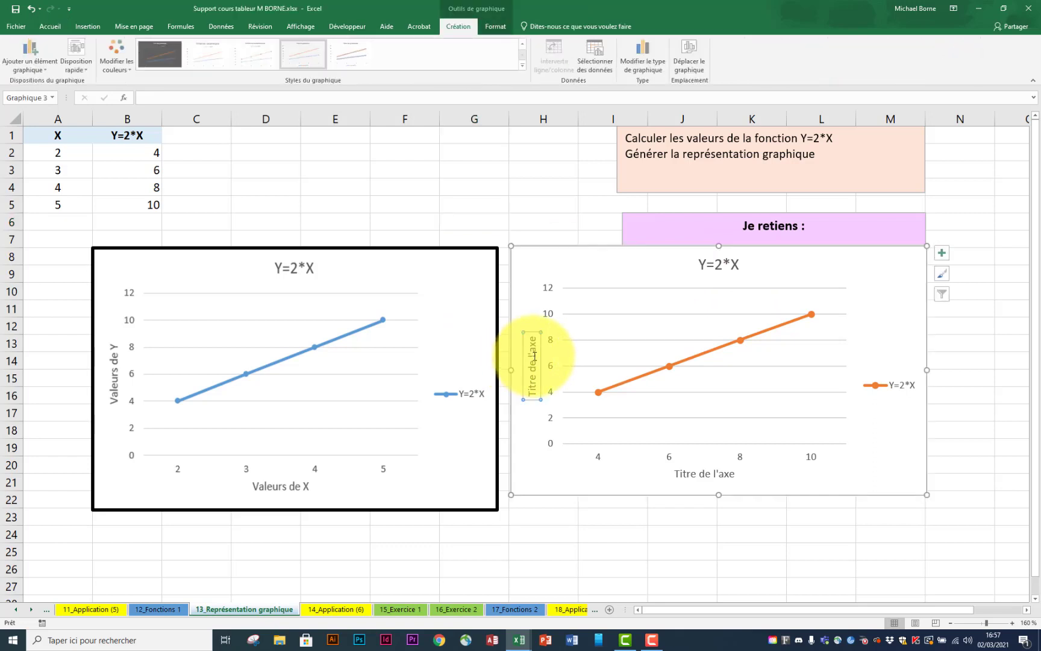
click(702, 356)
click(650, 374)
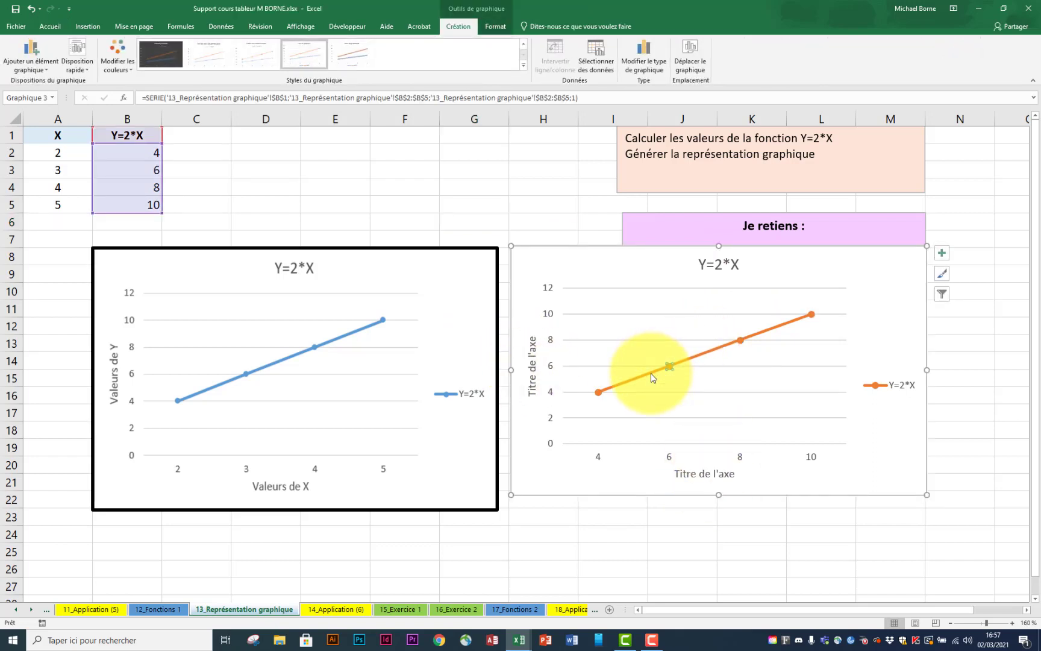
click(60, 29)
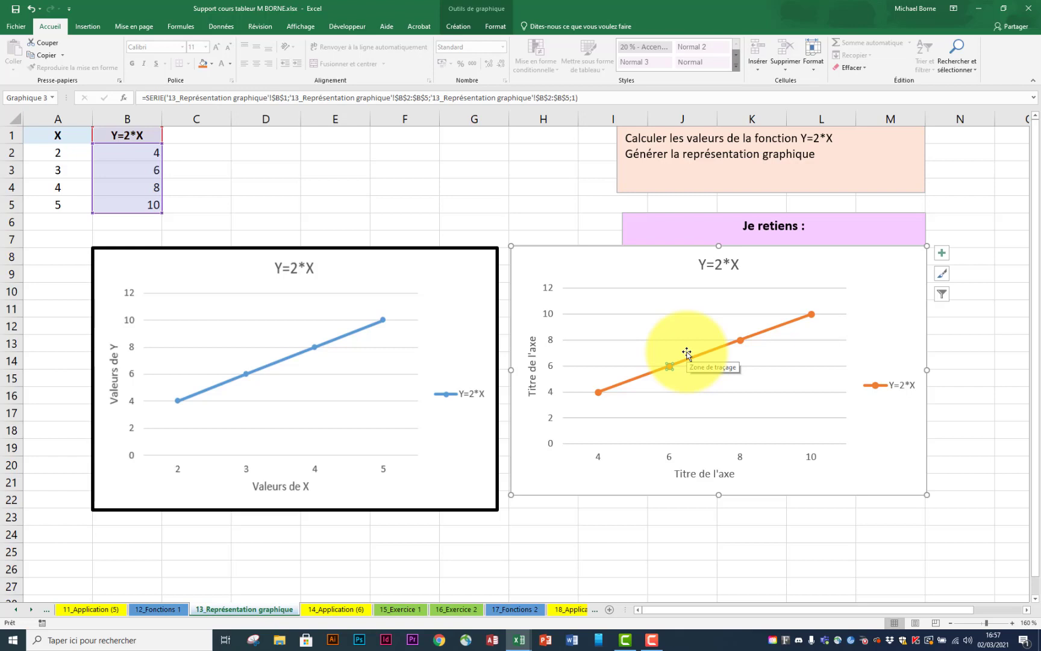
On the 14_Application (6) sheet, enter the X values 1, 3, 5, 7 and 9 in A2:A6
click(348, 611)
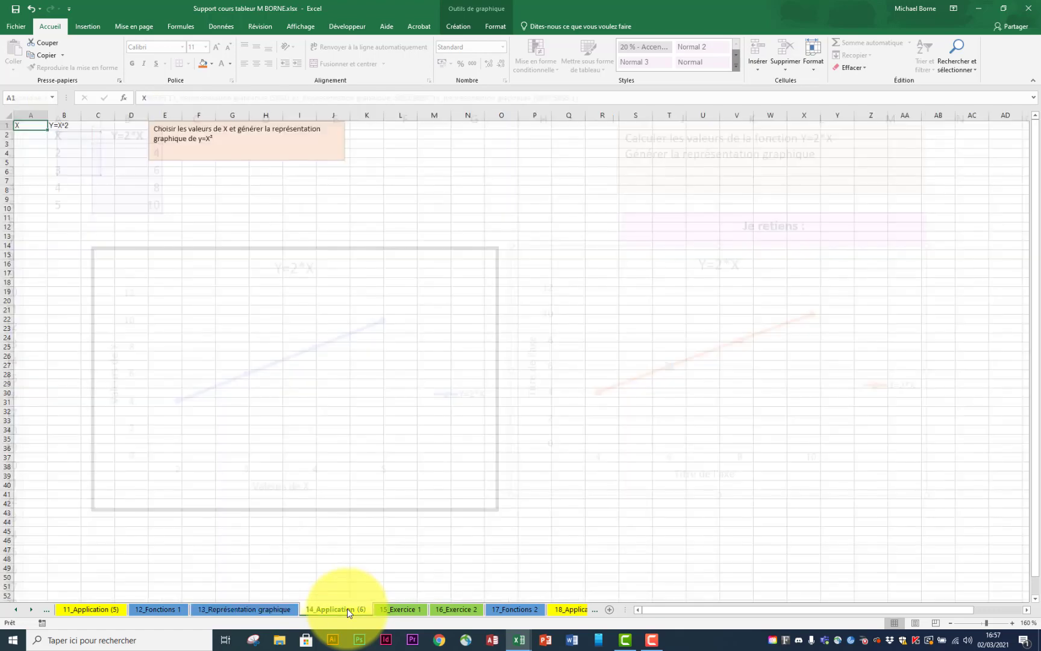
scroll(411, 320, up, 9)
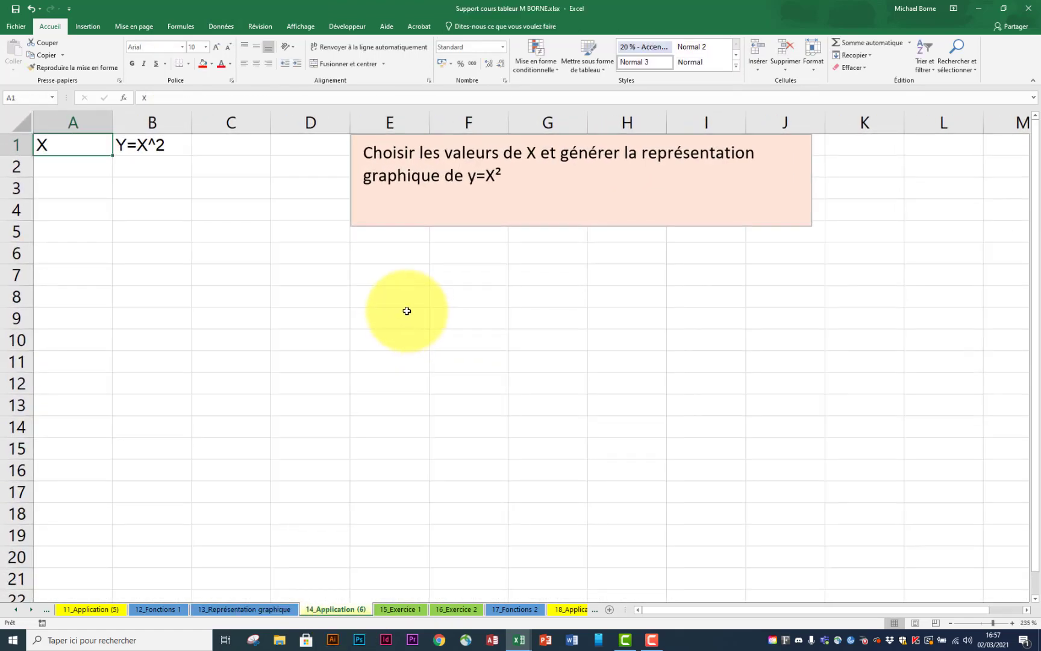
click(81, 167)
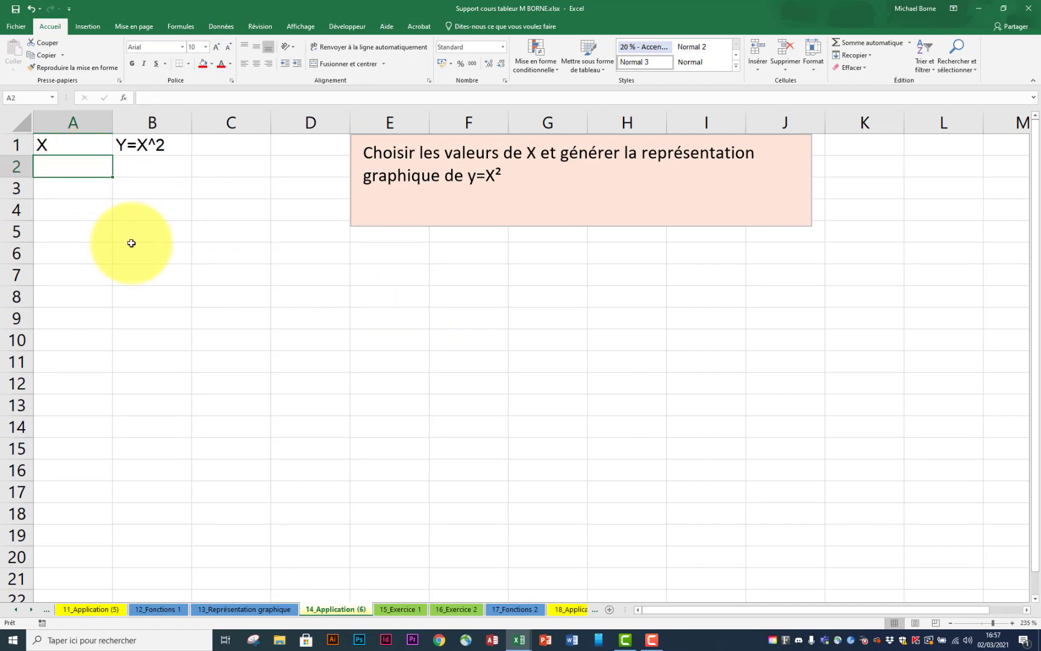
text(1)
key(Return)
text(3)
key(Return)
text(5)
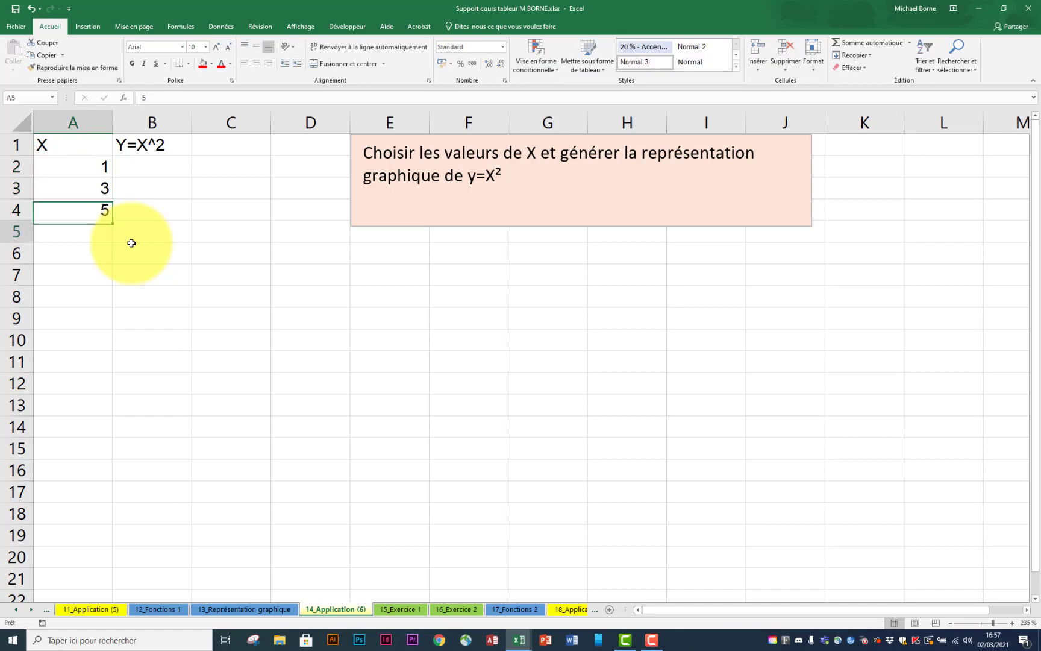
key(Return)
text(7)
key(Return)
text(9)
key(Return)
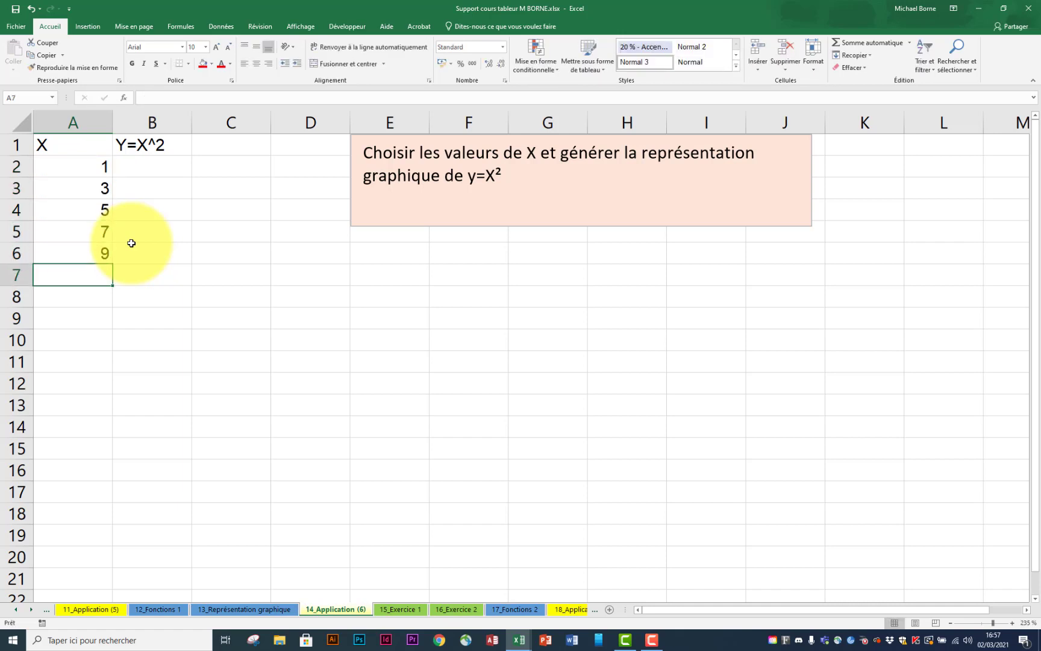
Compute Y=X^2 by entering =A2^2 in B2 and fill the formula down to B6
click(152, 172)
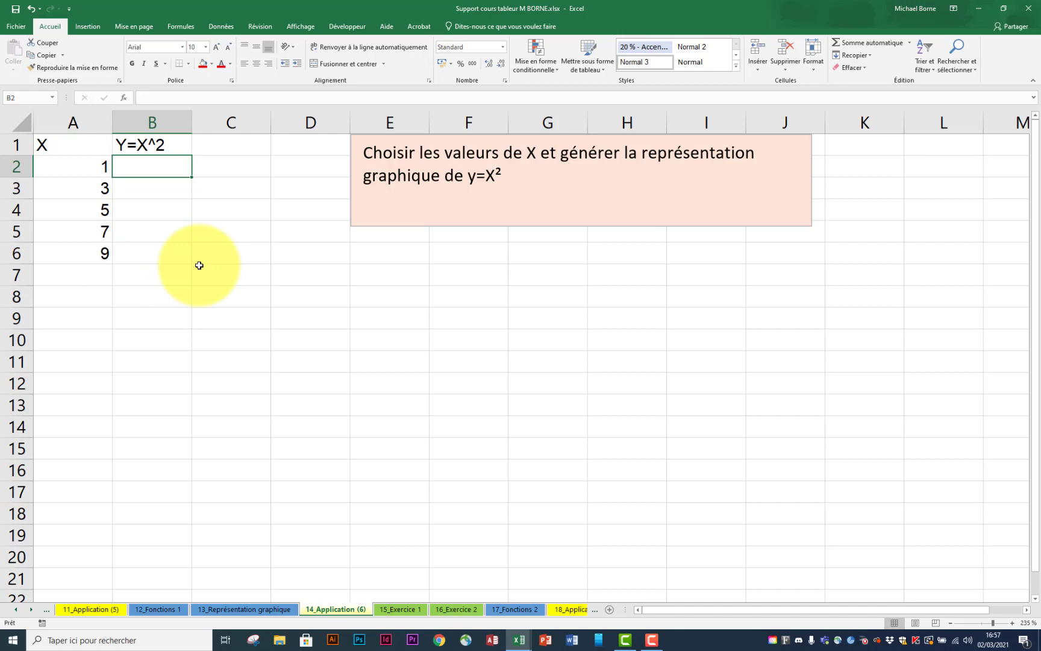
text(=)
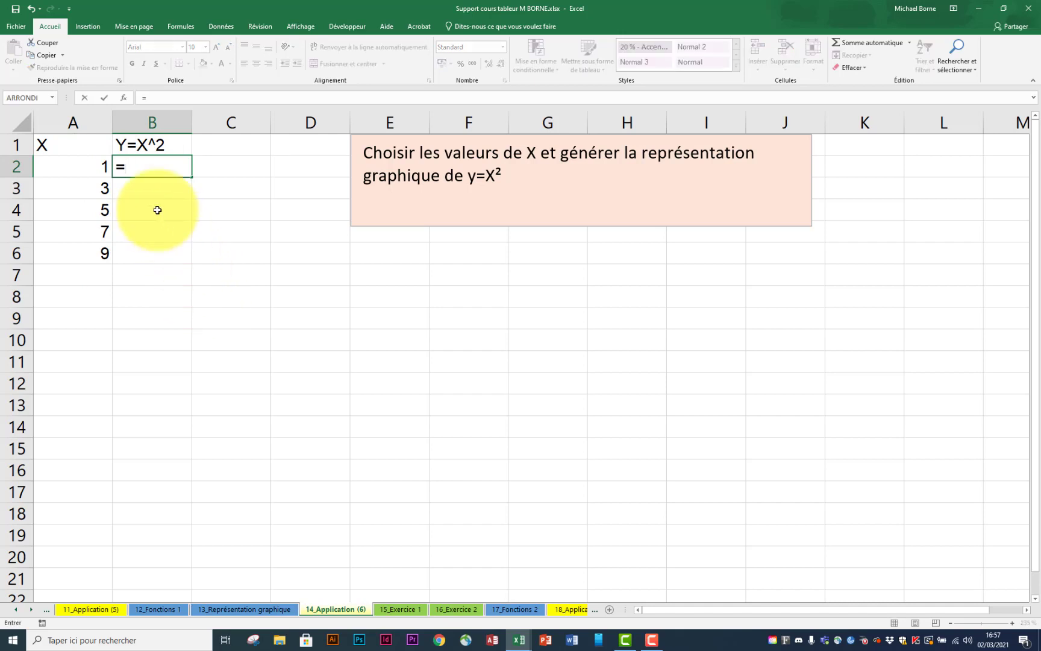
click(88, 169)
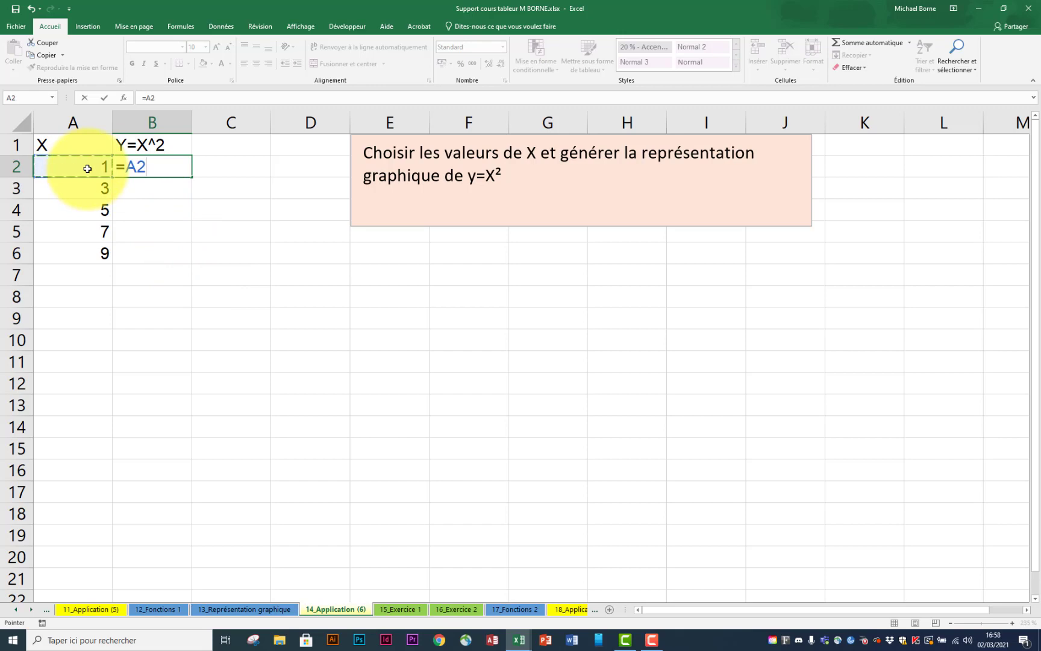
text(^2)
key(Return)
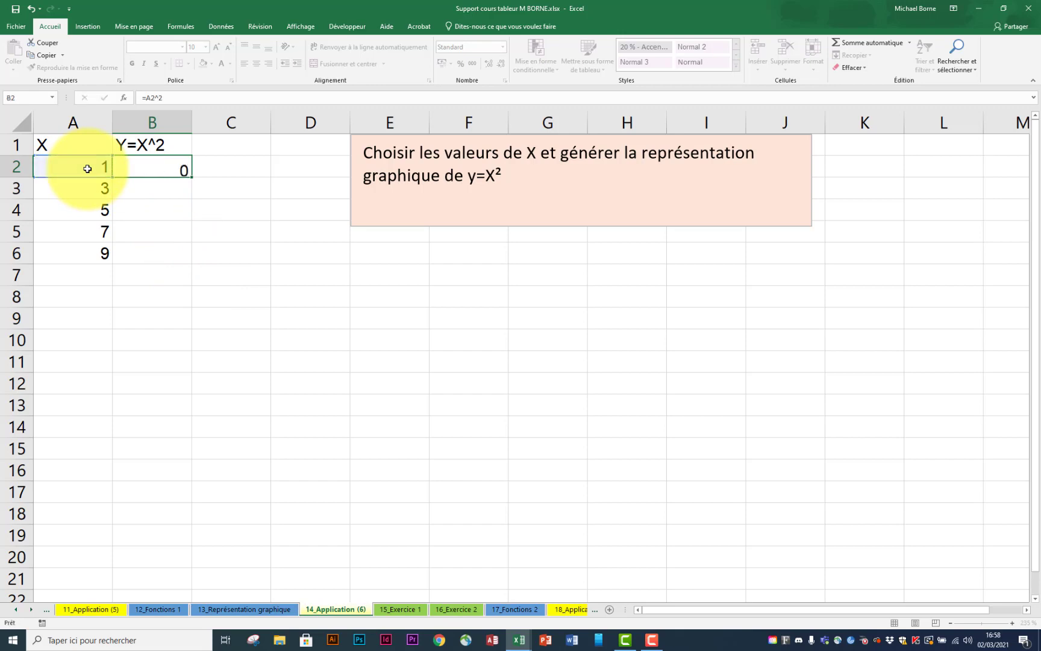
click(144, 166)
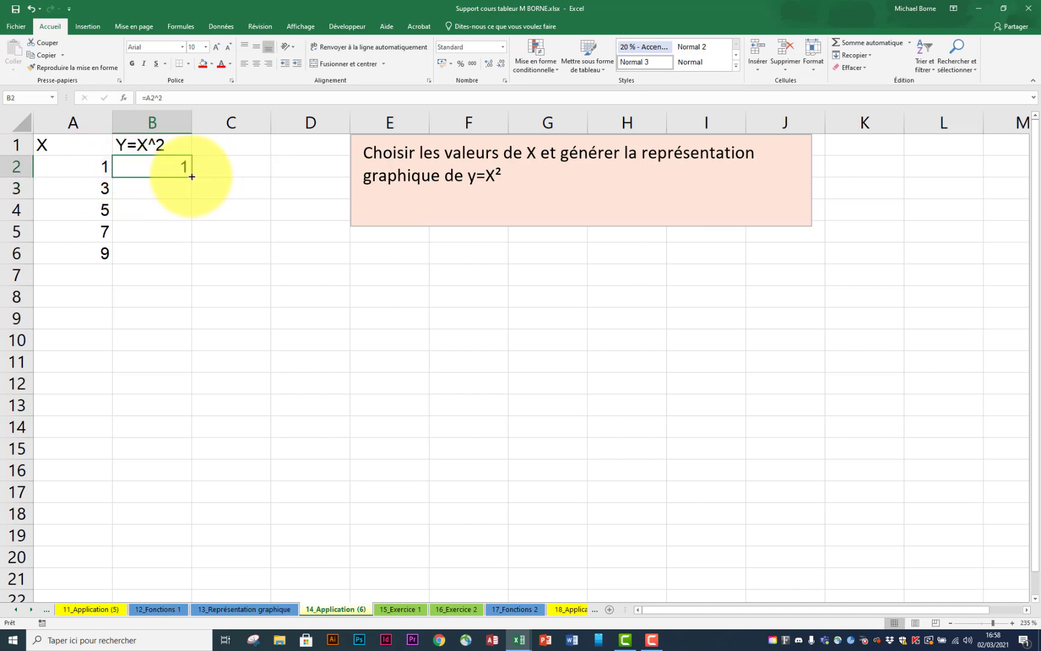
drag(190, 176, 190, 260)
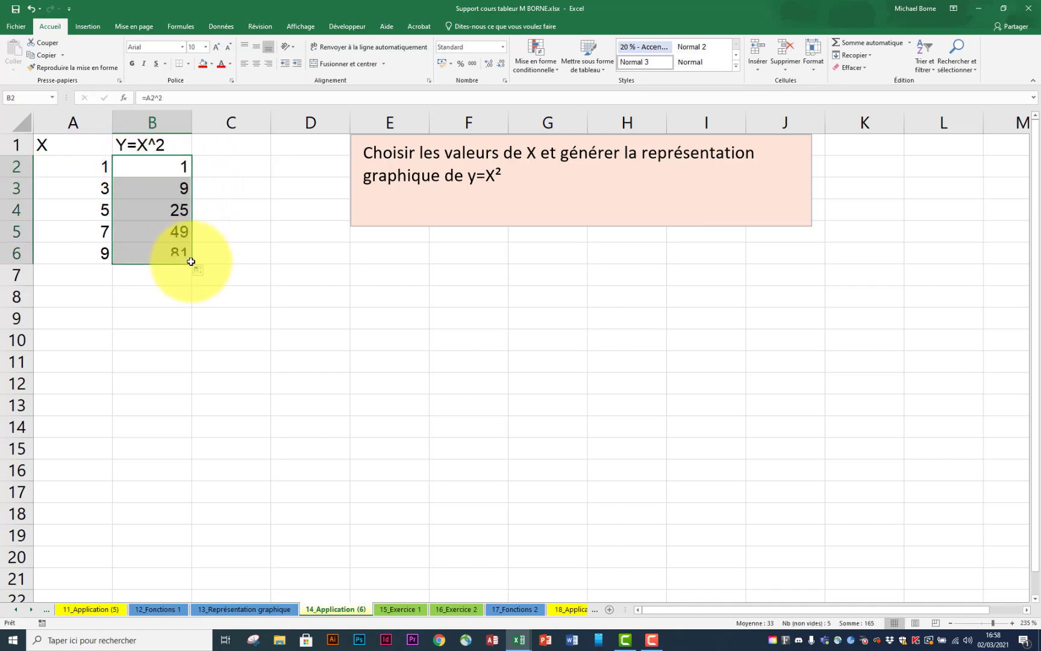
click(239, 256)
Insert a 2D line chart with markers from the data range A1:B6
drag(67, 145, 139, 249)
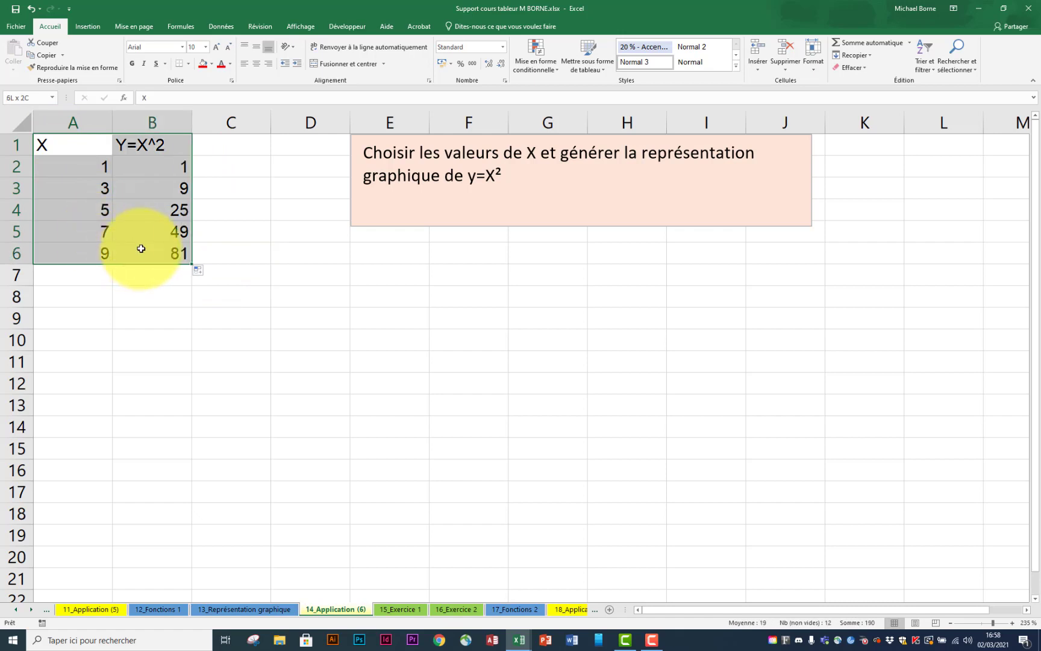
click(96, 28)
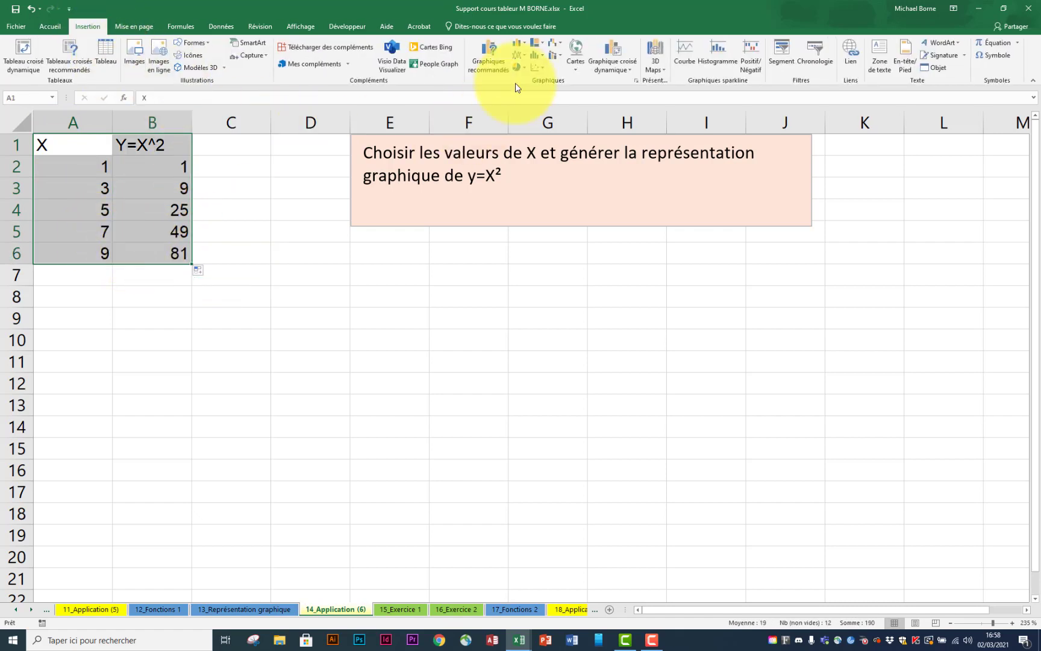
click(525, 56)
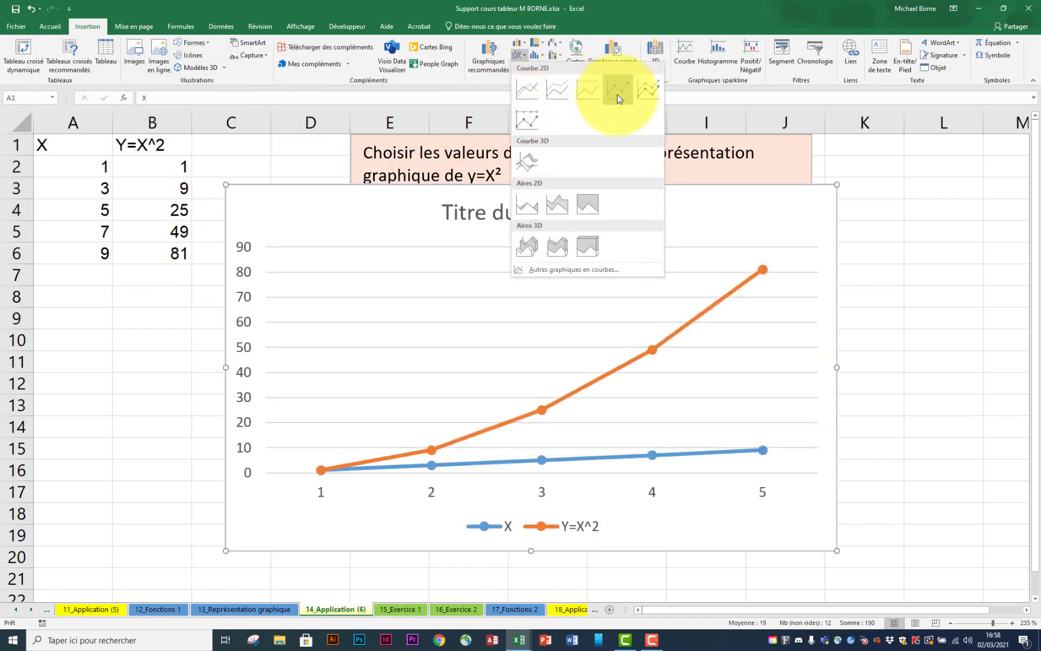
click(618, 94)
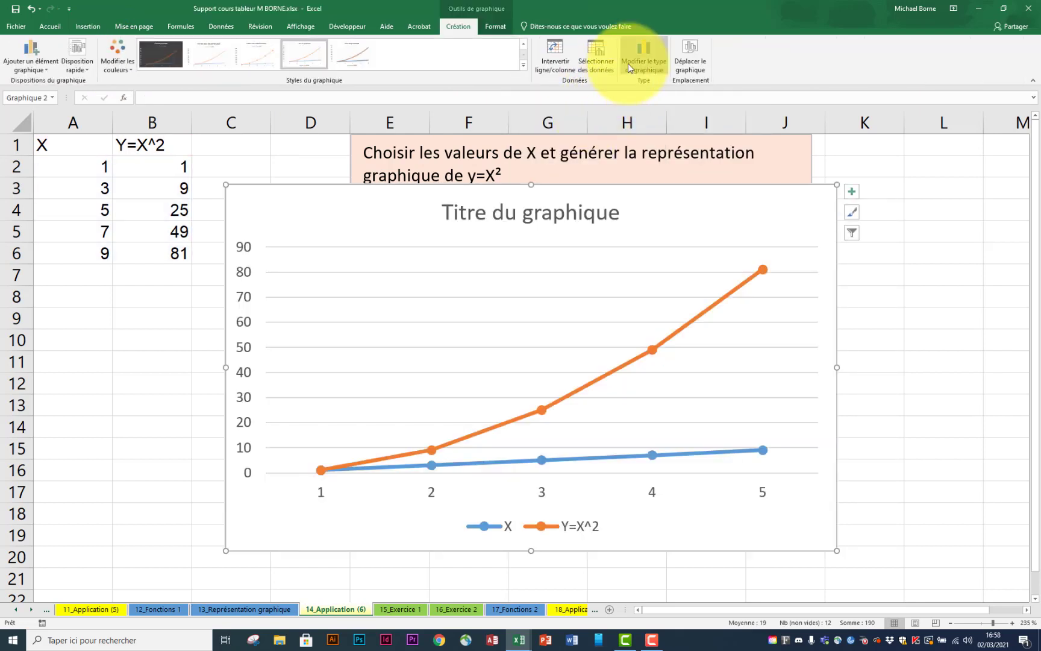
Remove the X series from the new chart's data source
click(597, 54)
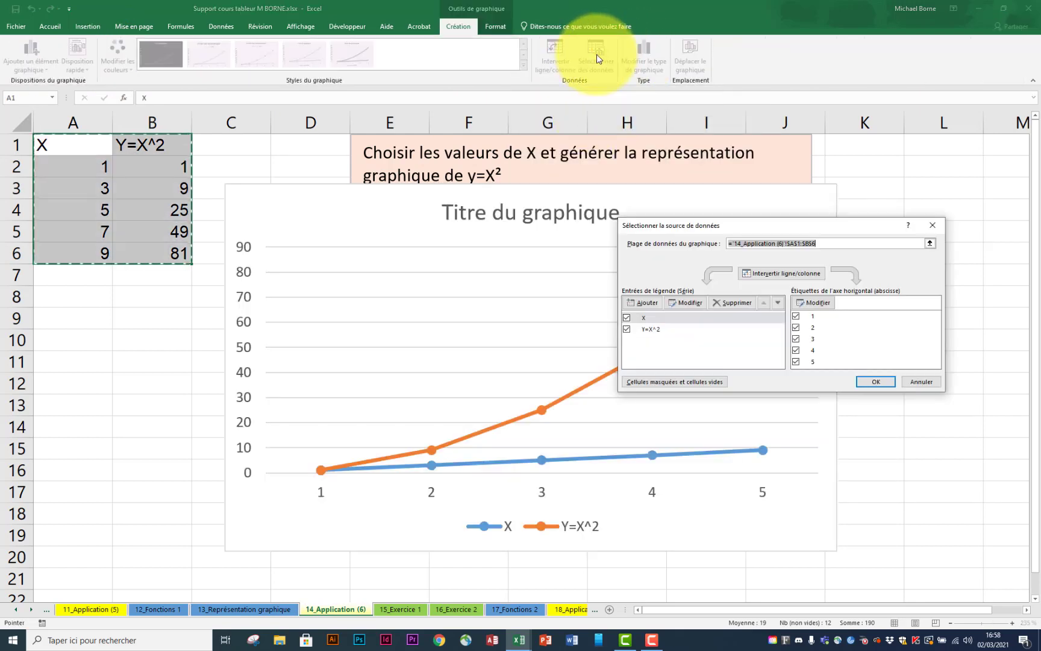
click(675, 318)
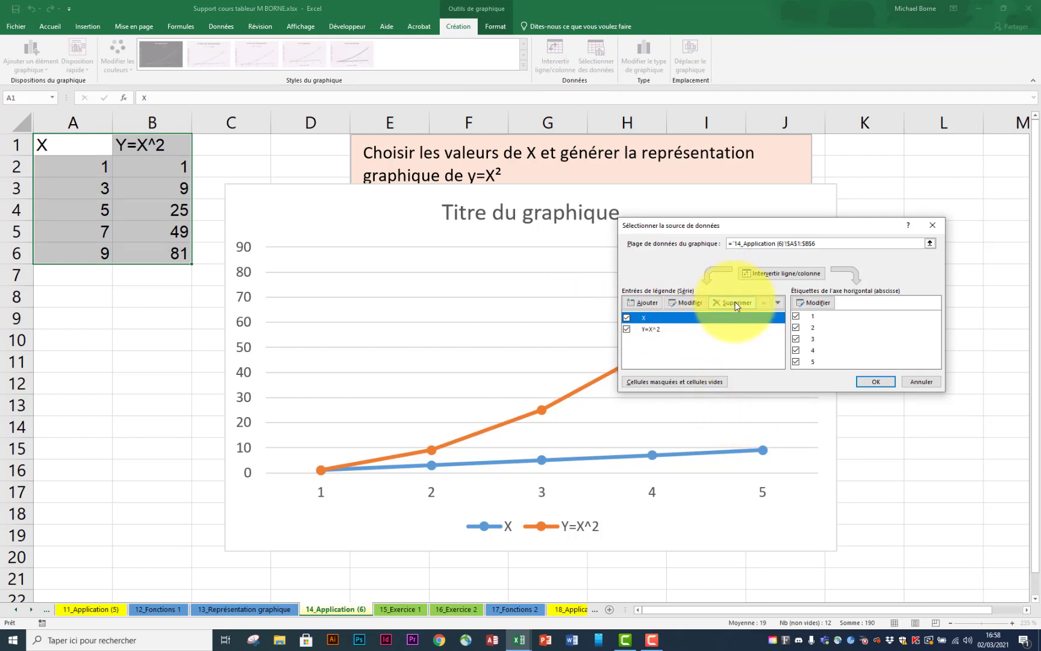
click(735, 303)
Set the chart's horizontal axis labels to the range A2:A6 and apply the data source changes
key(Return)
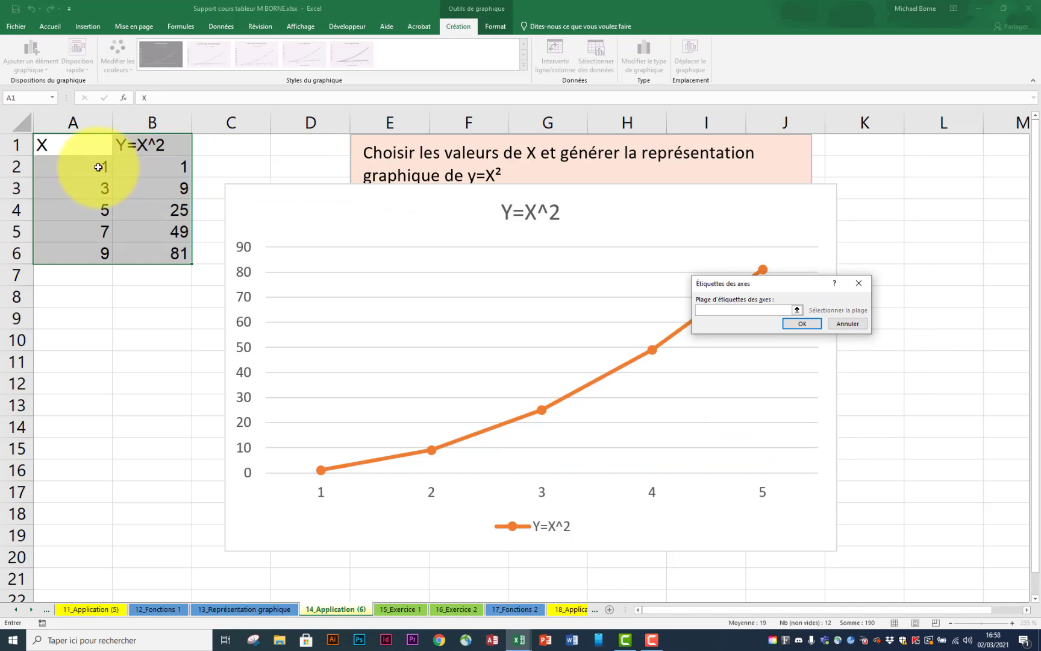
drag(98, 167, 102, 252)
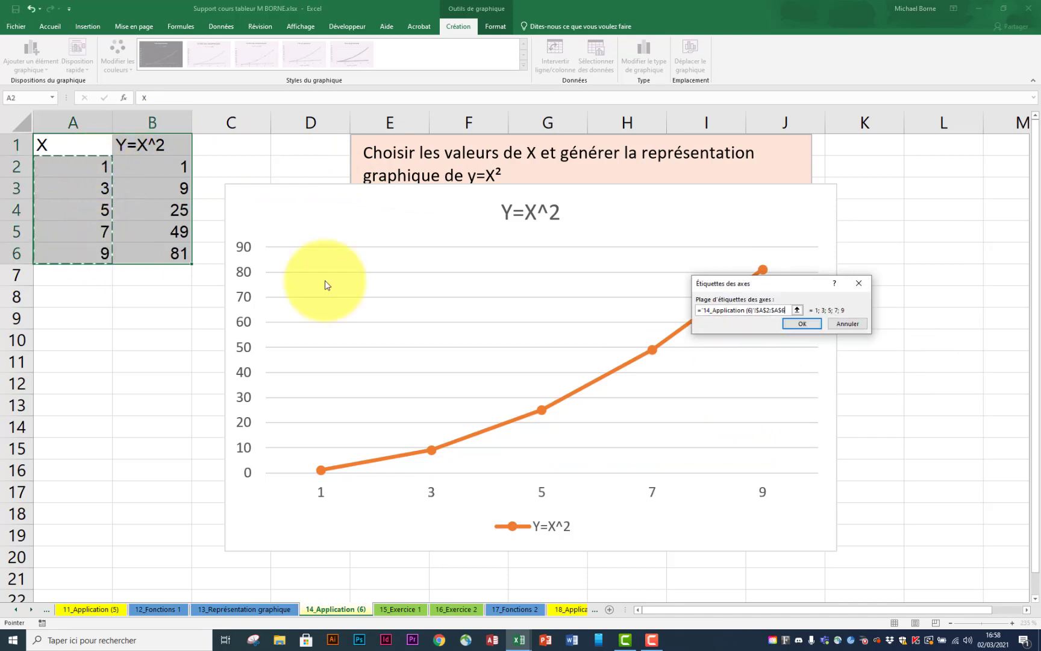
click(802, 324)
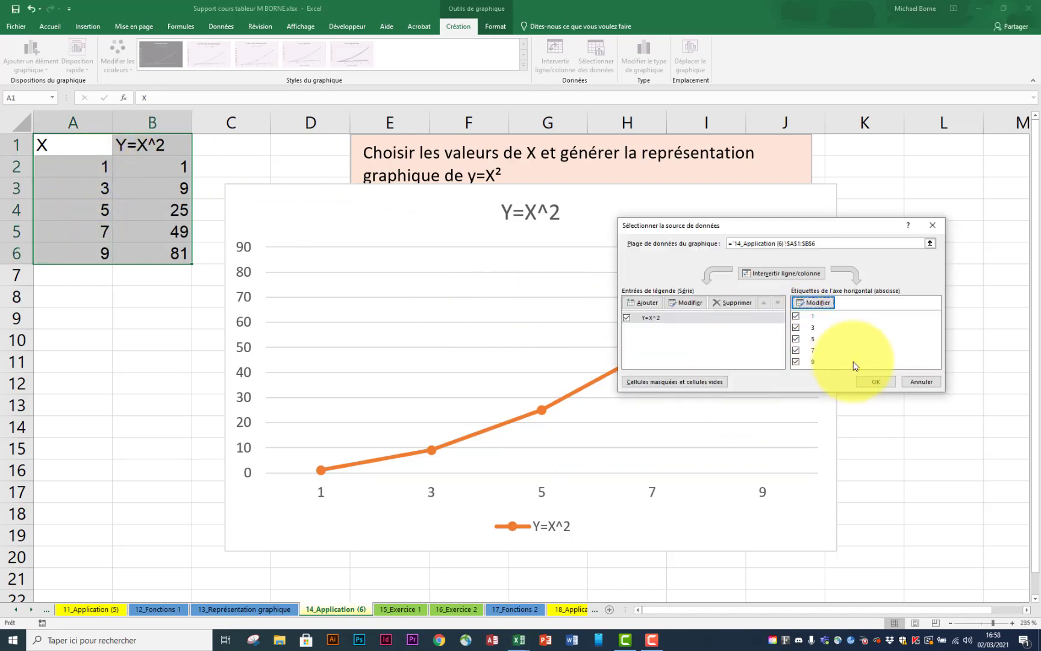
click(877, 382)
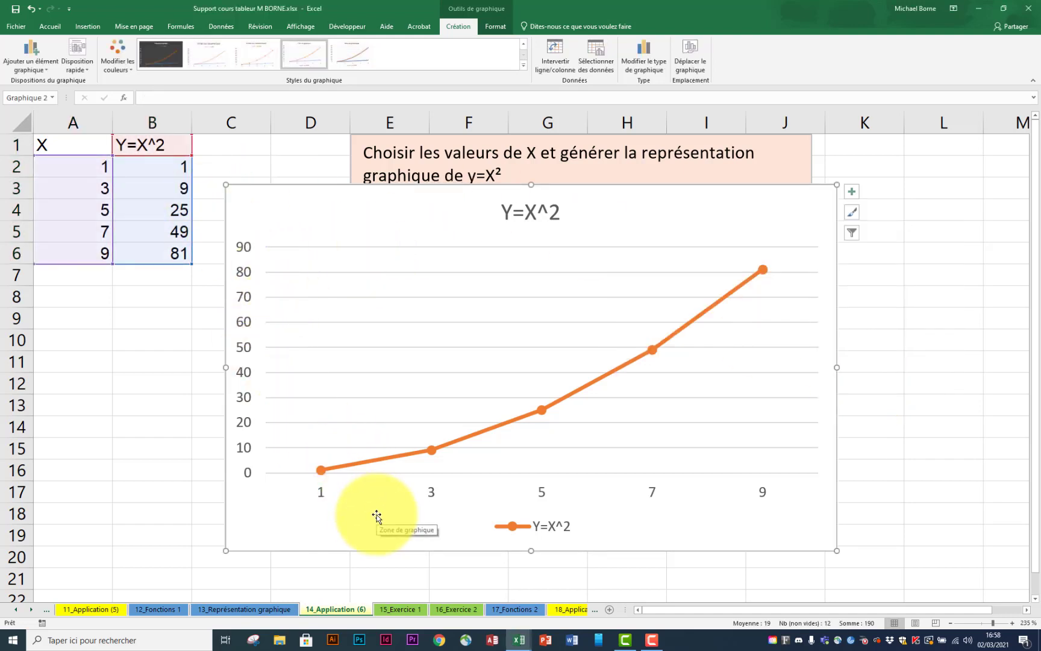
On the 15_Exercice 1 sheet, begin the monthly rate formula in B3 with =(1+B2/100)
click(402, 609)
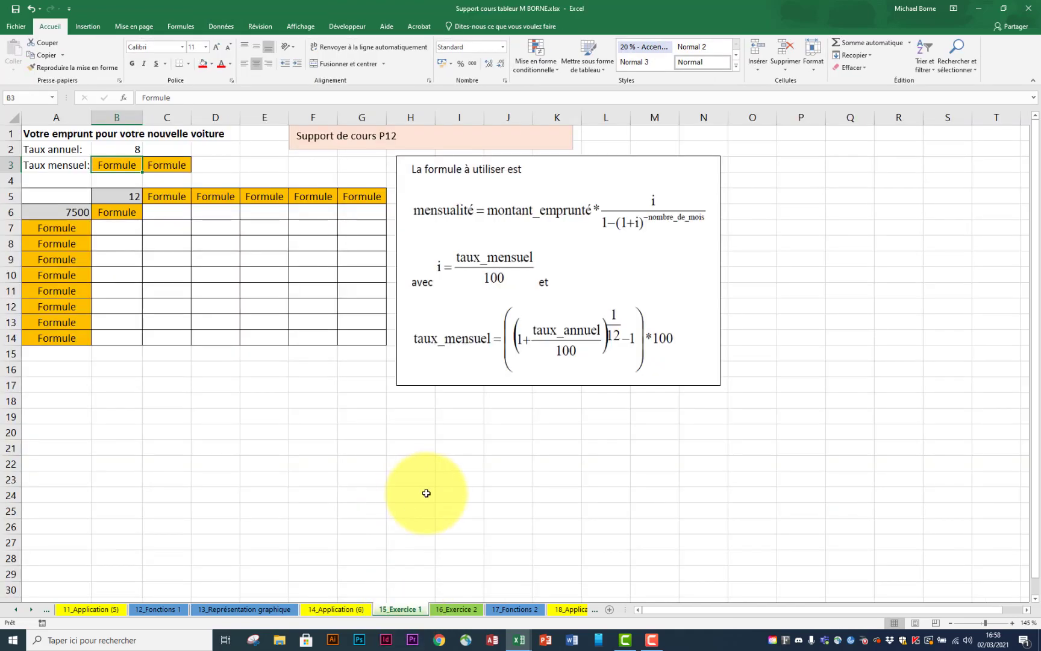
scroll(426, 493, up, 2)
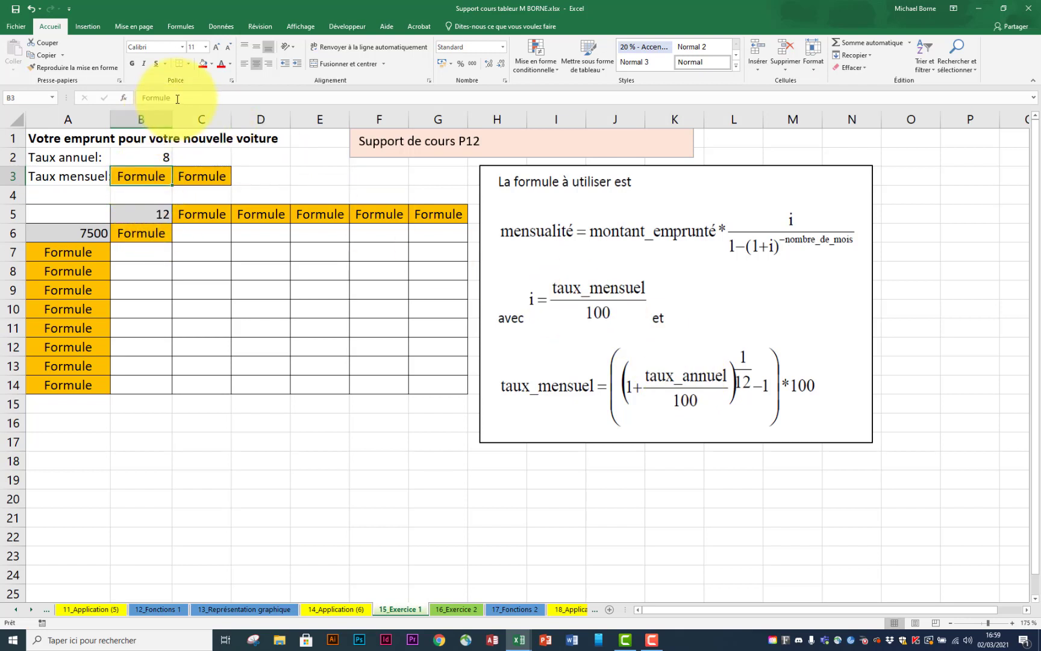
double_click(146, 97)
text(=1+)
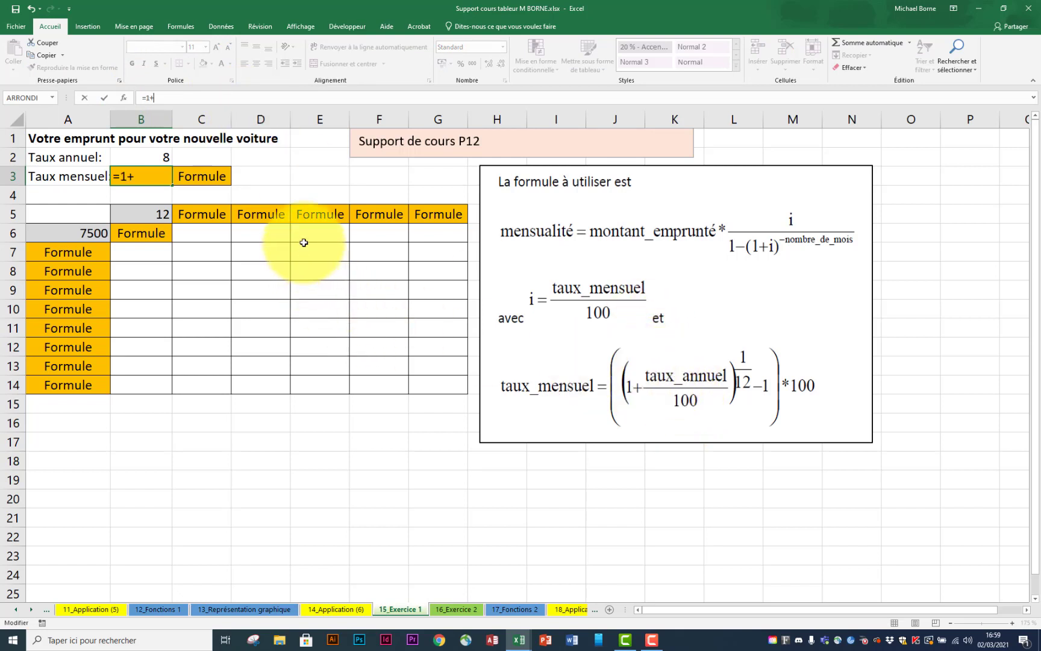
click(150, 155)
text(/100)
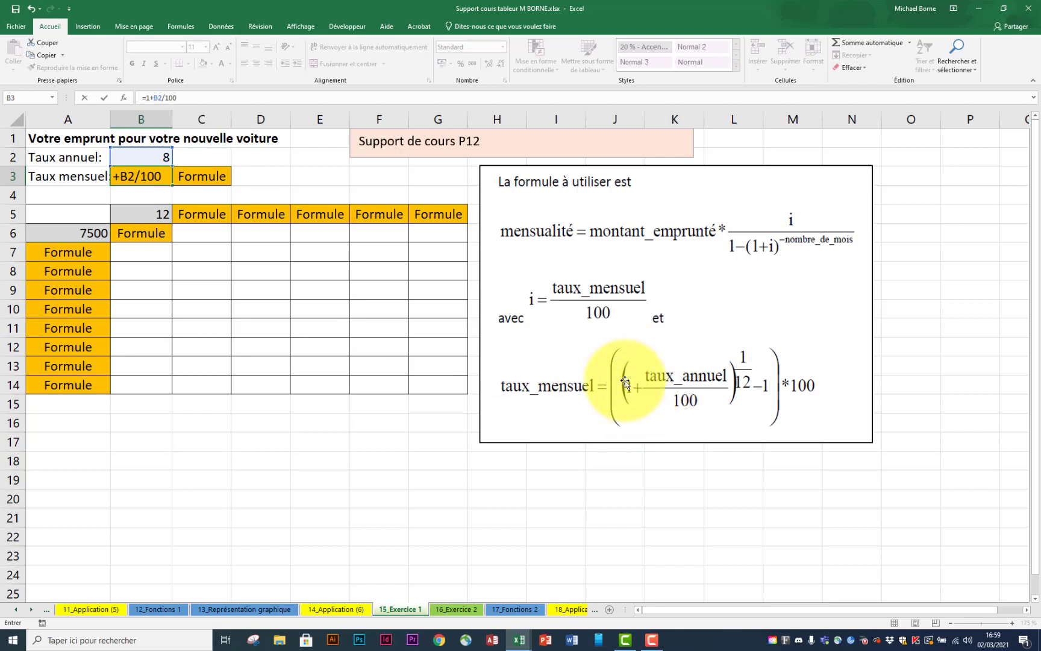
click(146, 98)
text((1)
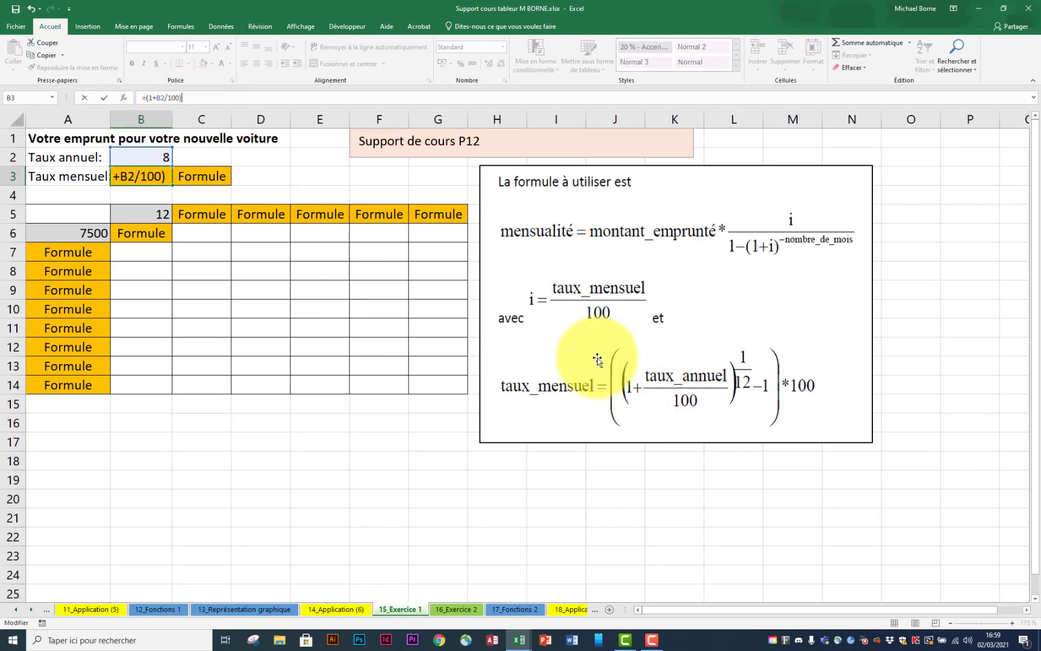
Complete the monthly rate formula in B3 as =((1+B2/100)^(1/12)-1)*100, then reopen it for review
click(197, 97)
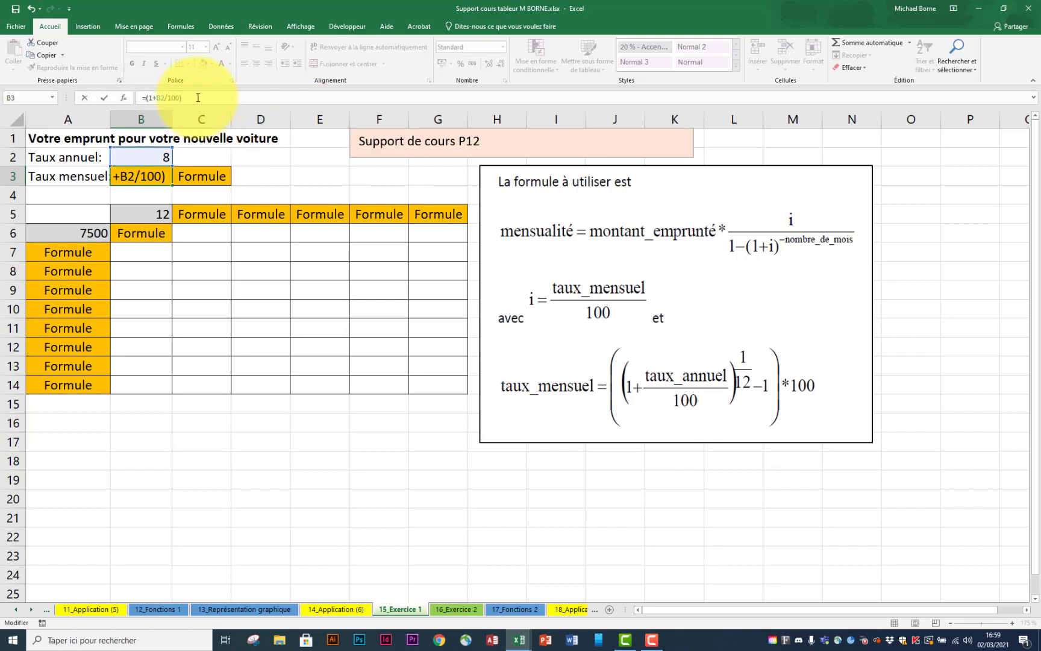
text(^(1/12)-1)
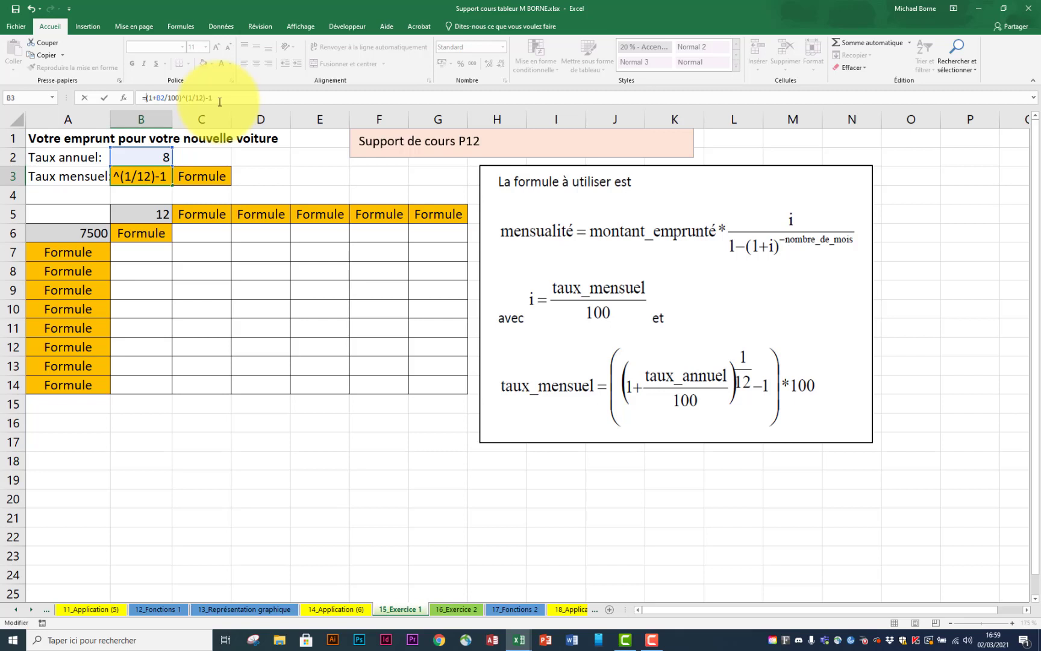
text(()
click(244, 98)
text())
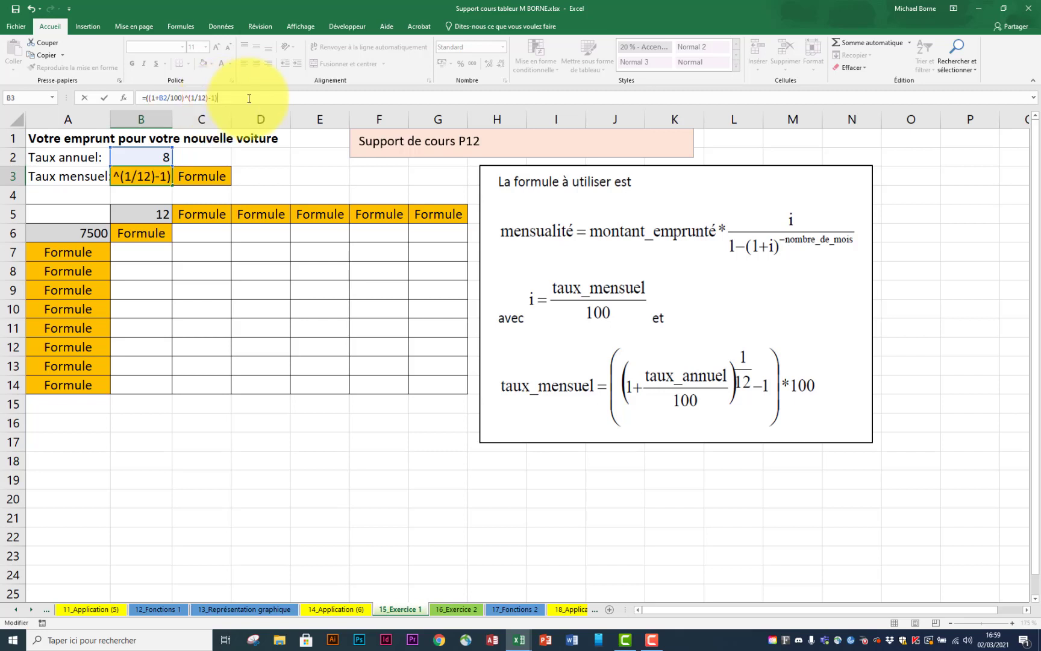
text(*100)
key(Return)
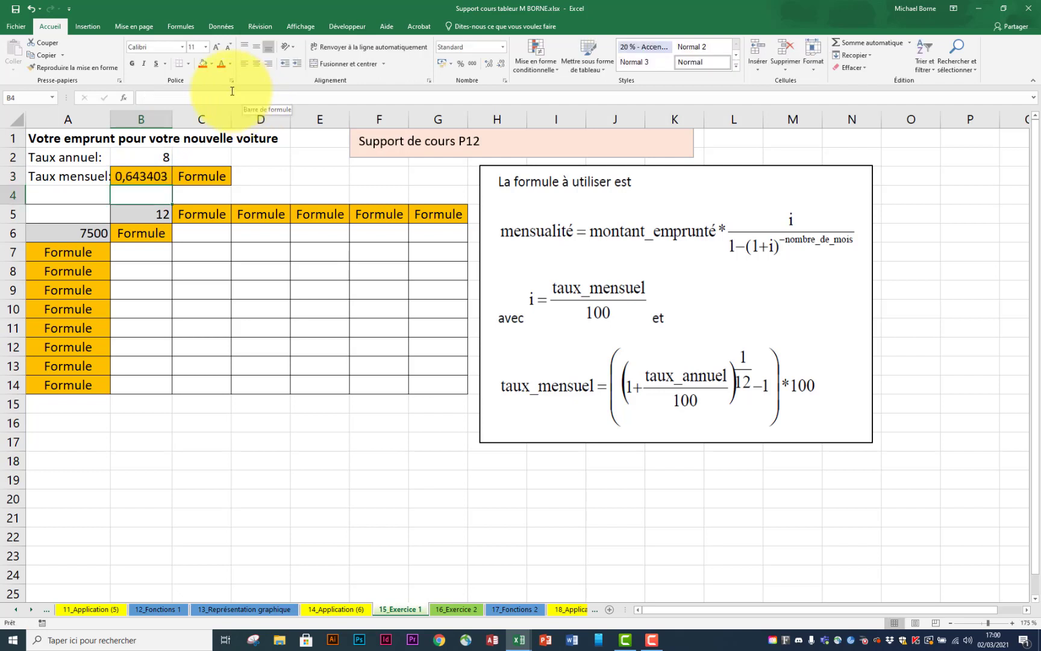
double_click(150, 176)
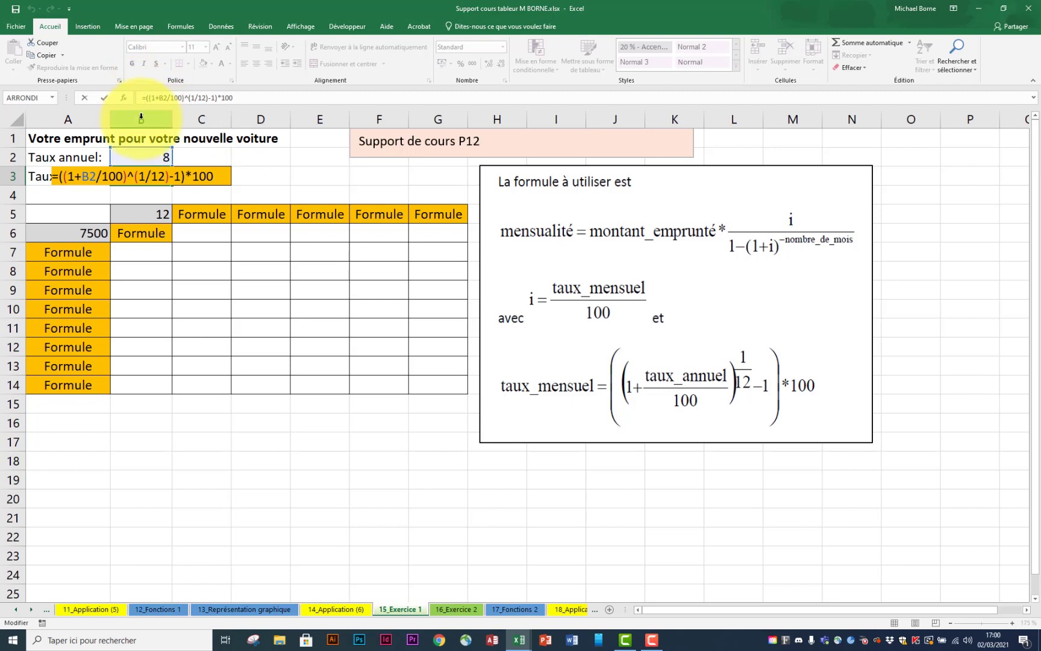
click(142, 98)
drag(142, 98, 246, 95)
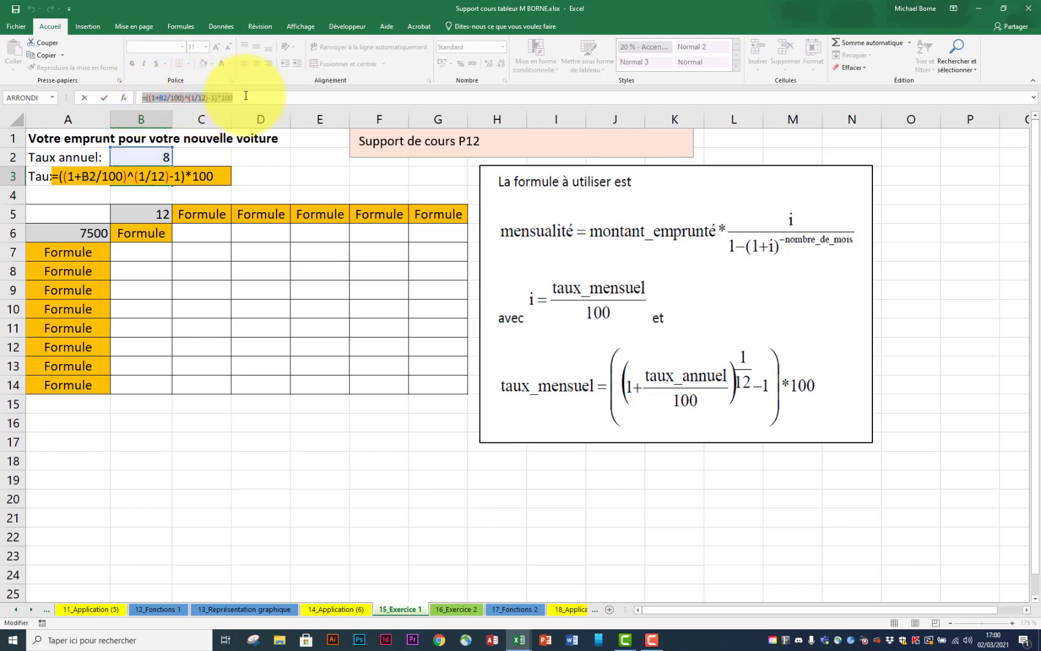
Enter =B3/100 in C3 to calculate i from the monthly rate
click(219, 177)
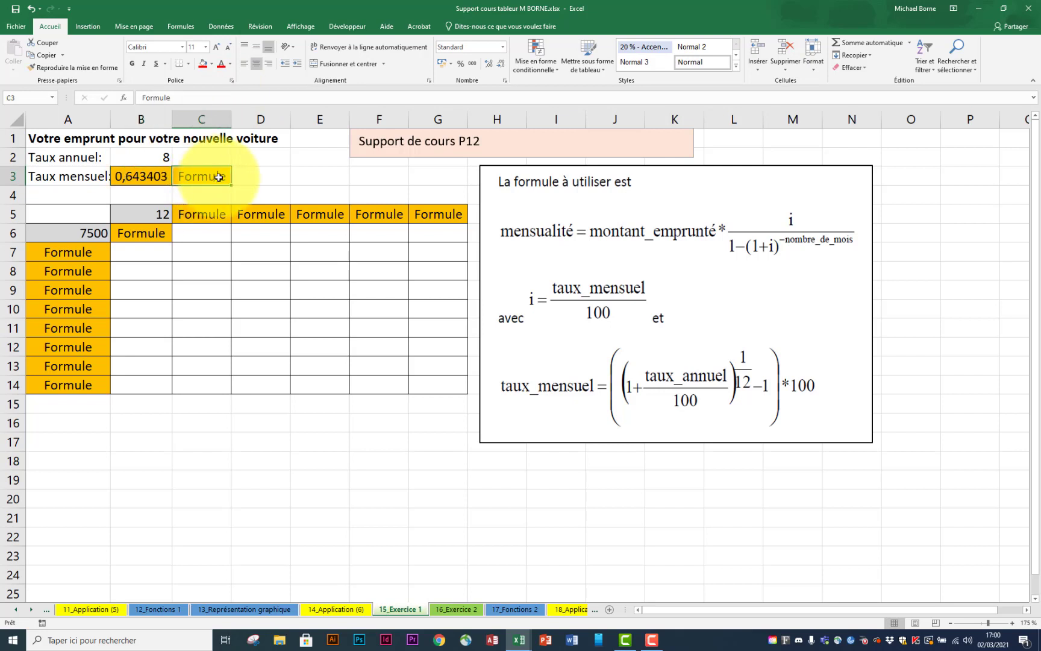
text(=)
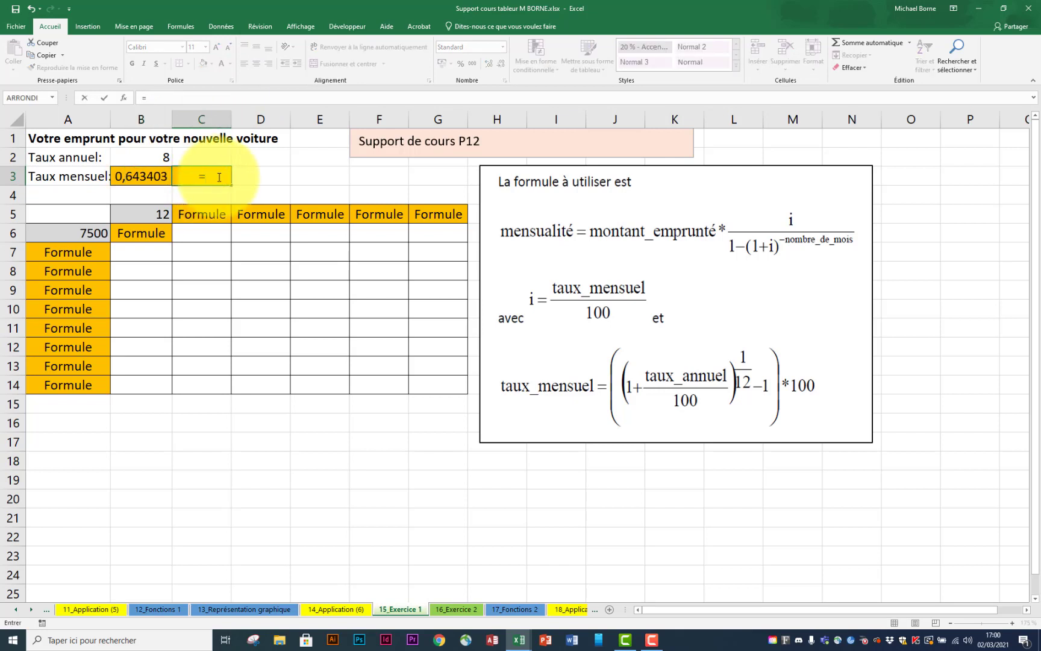
click(149, 177)
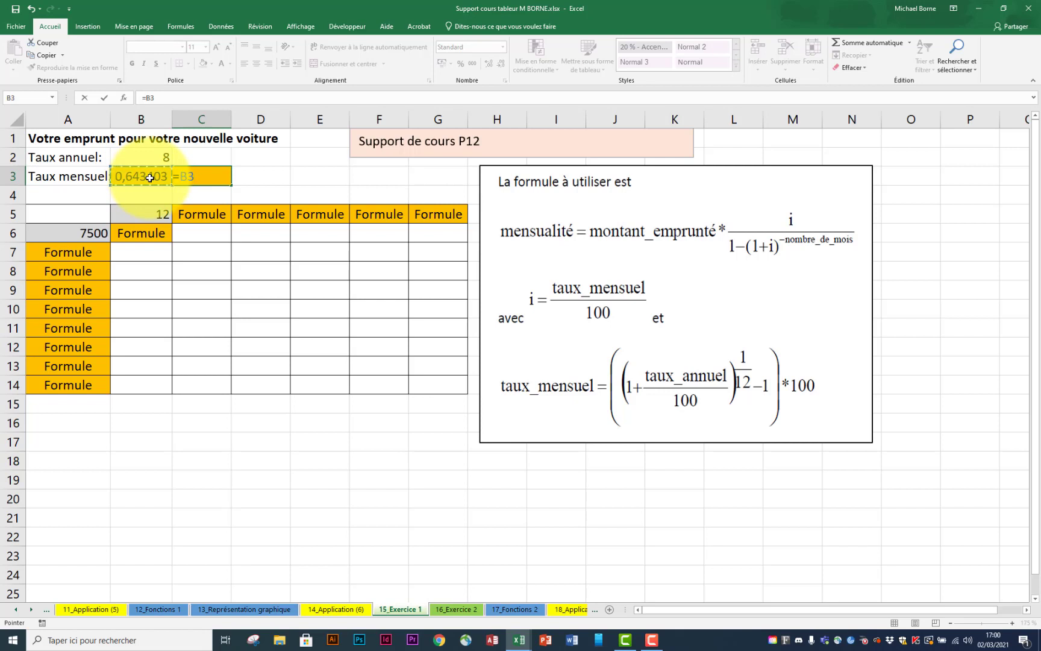
key(Return)
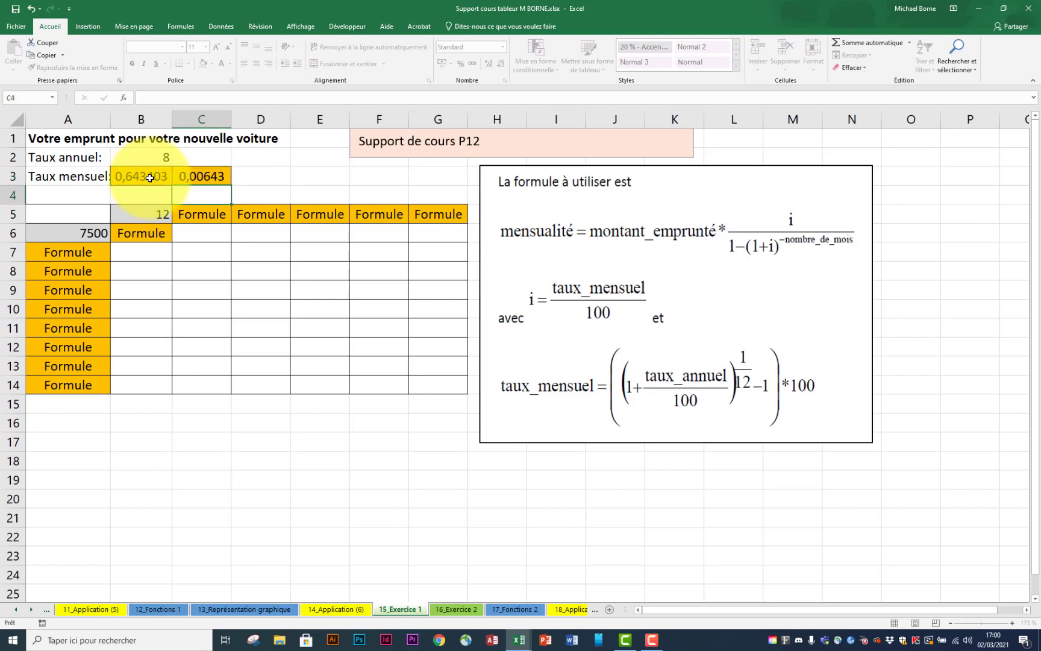
Enter =B5+6 in C5, fill it across to G5 and check the copied formula in G5
click(187, 211)
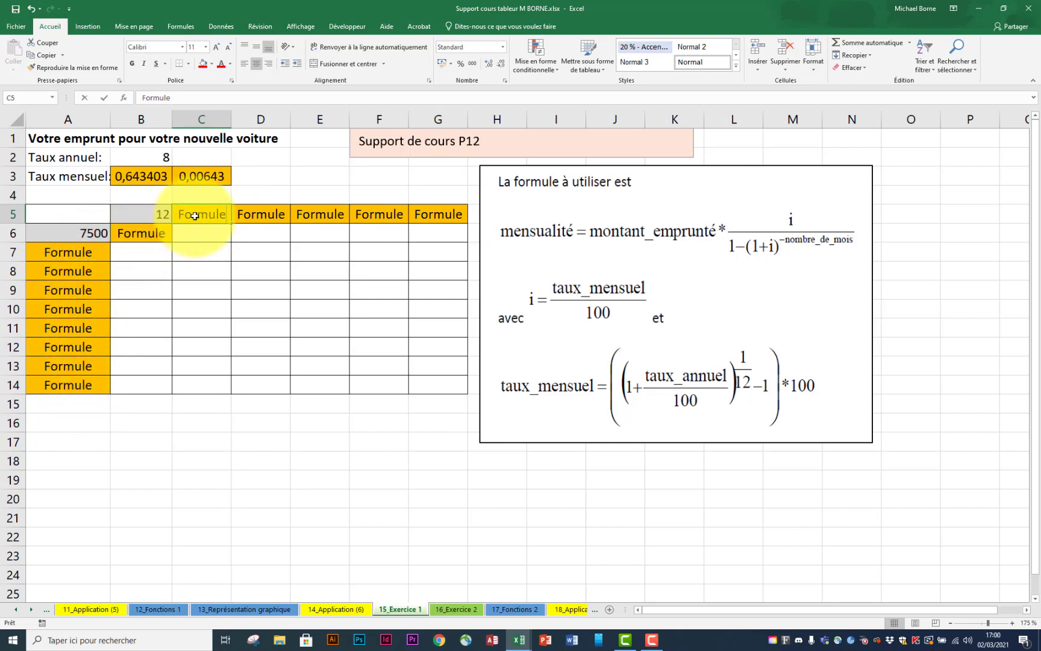
text(=)
click(156, 215)
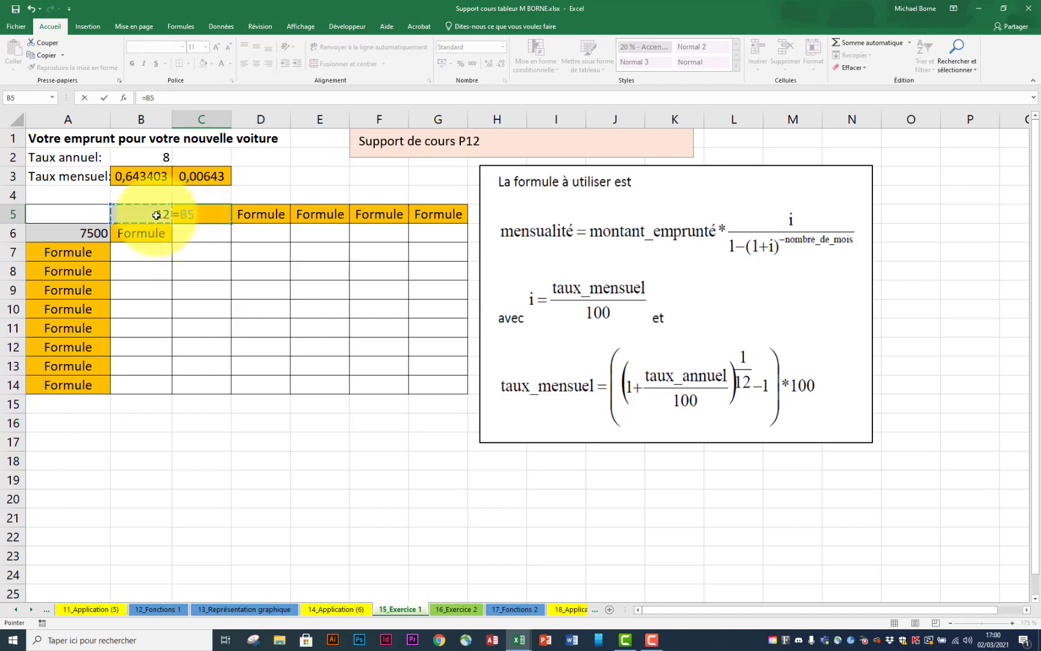
text(+6)
key(Return)
click(204, 213)
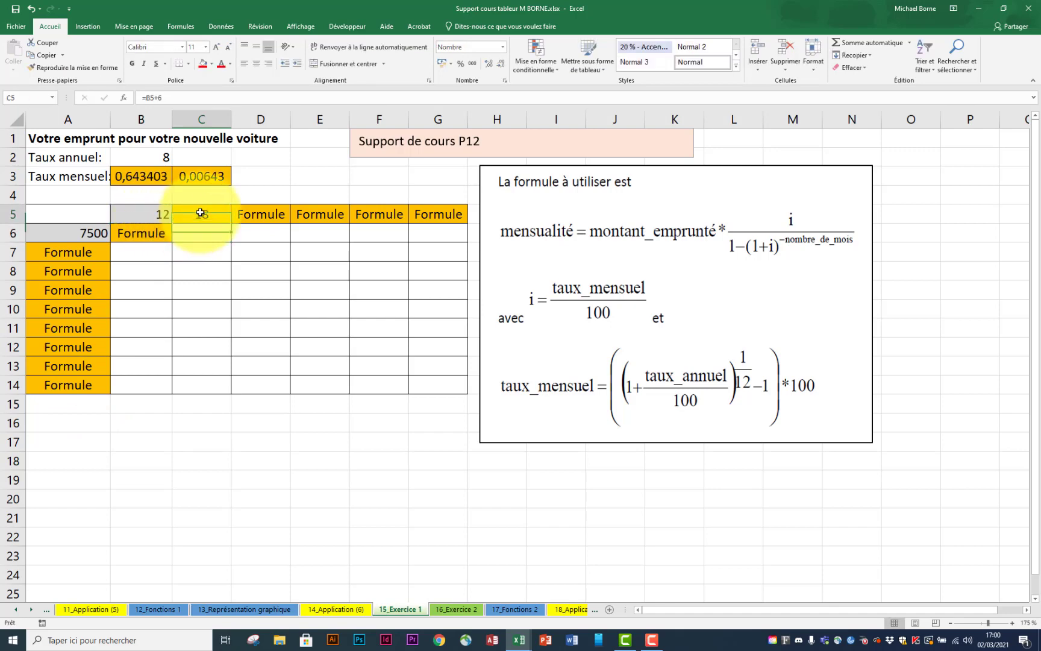
drag(233, 224, 436, 219)
double_click(442, 214)
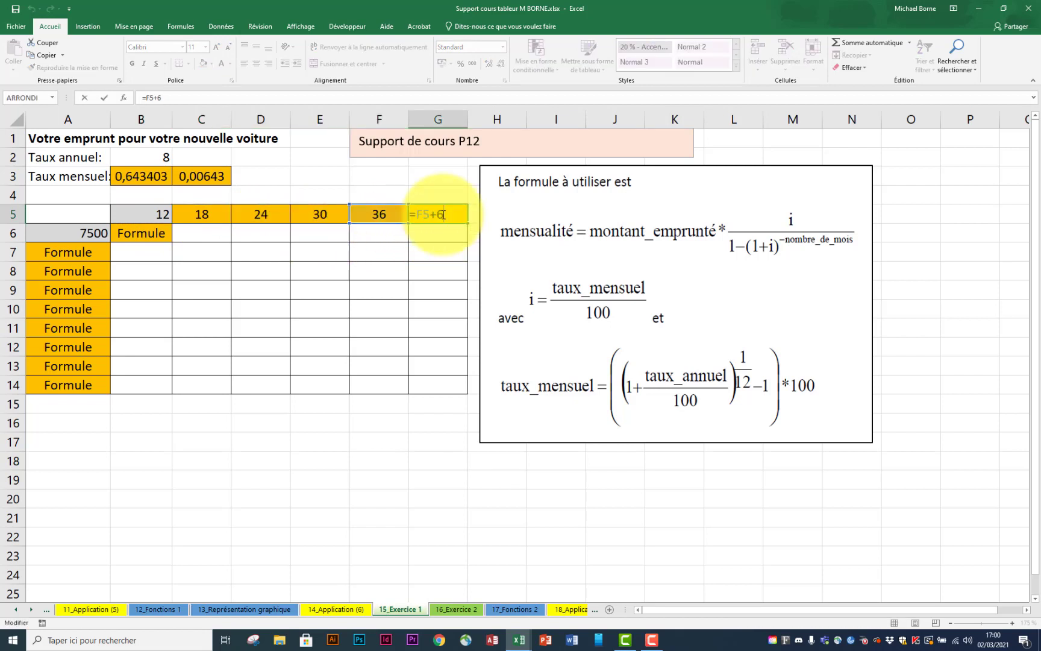
Enter =A6+2500 in A7 and fill it down to A14 for the loan amounts
key(Escape)
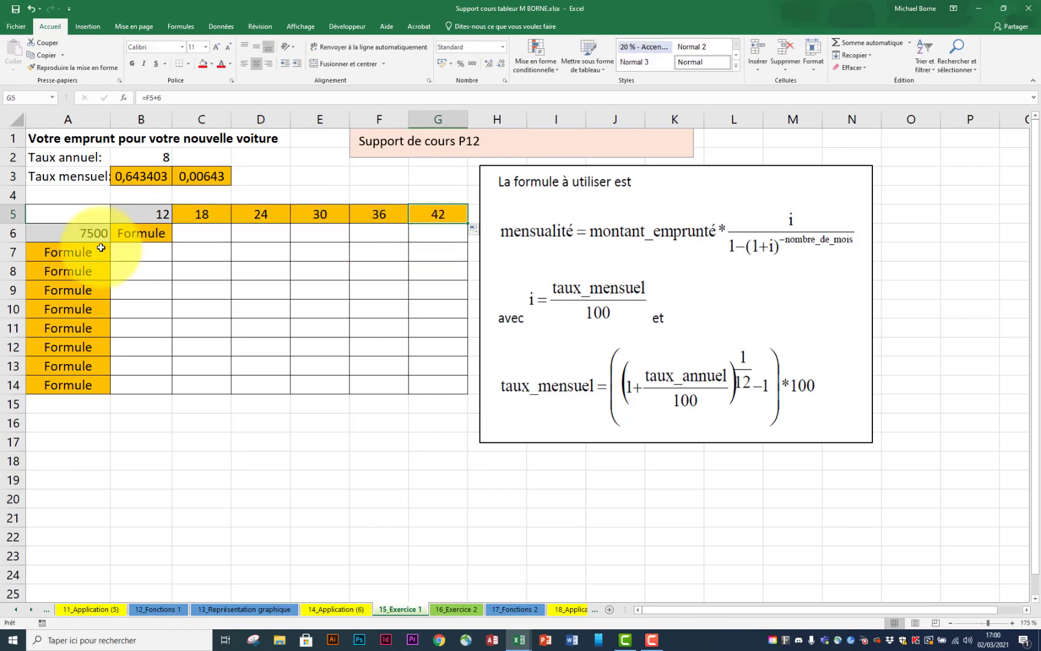
click(100, 252)
text(=)
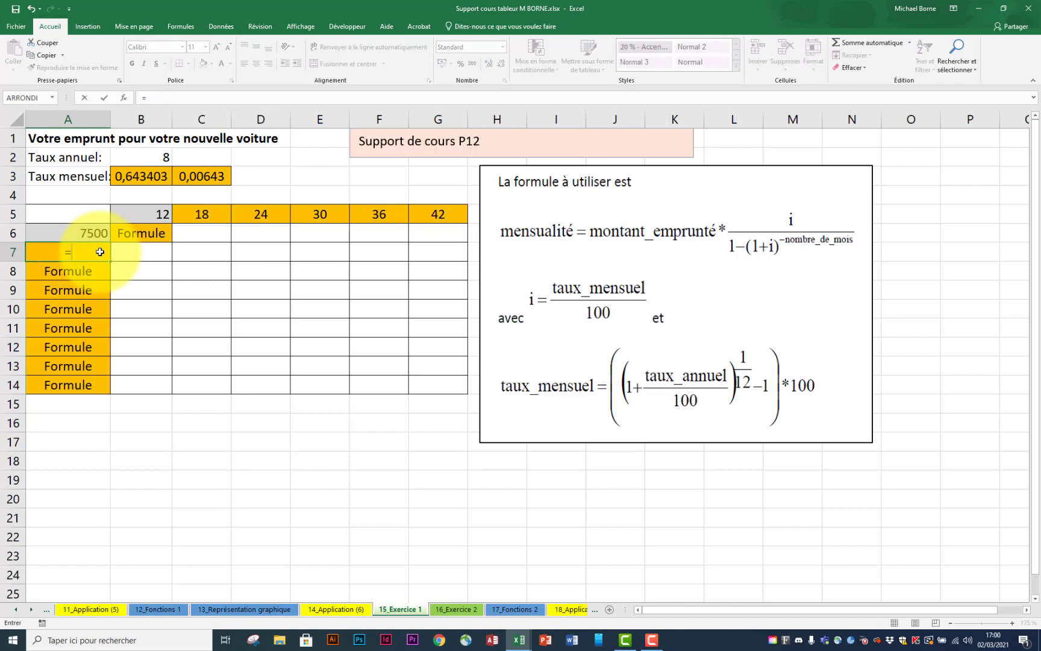
click(96, 234)
text(+25)
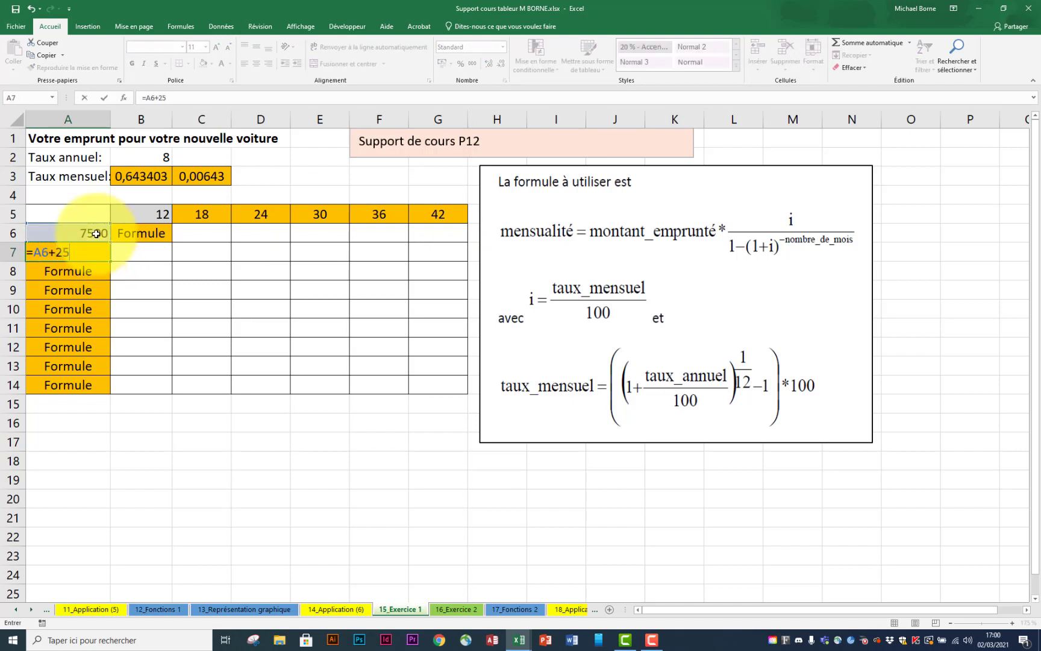
text(00)
key(Return)
click(84, 252)
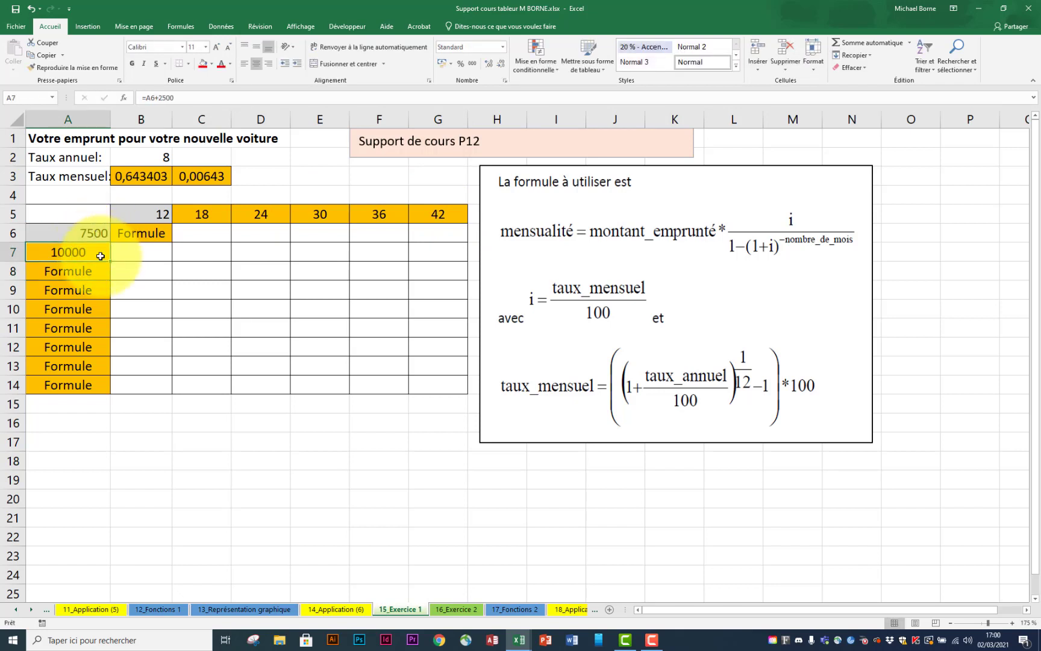
drag(111, 262, 111, 386)
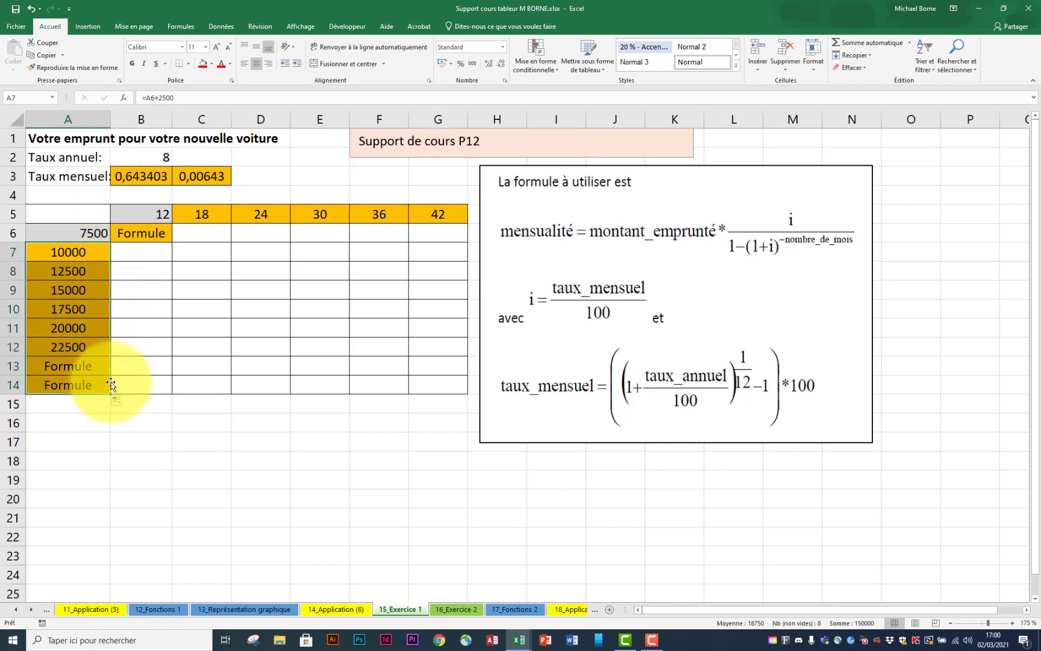
Replace the placeholder in B6 with the start of the payment formula, =C3/(1-(1+C3)^(-B5)
click(143, 234)
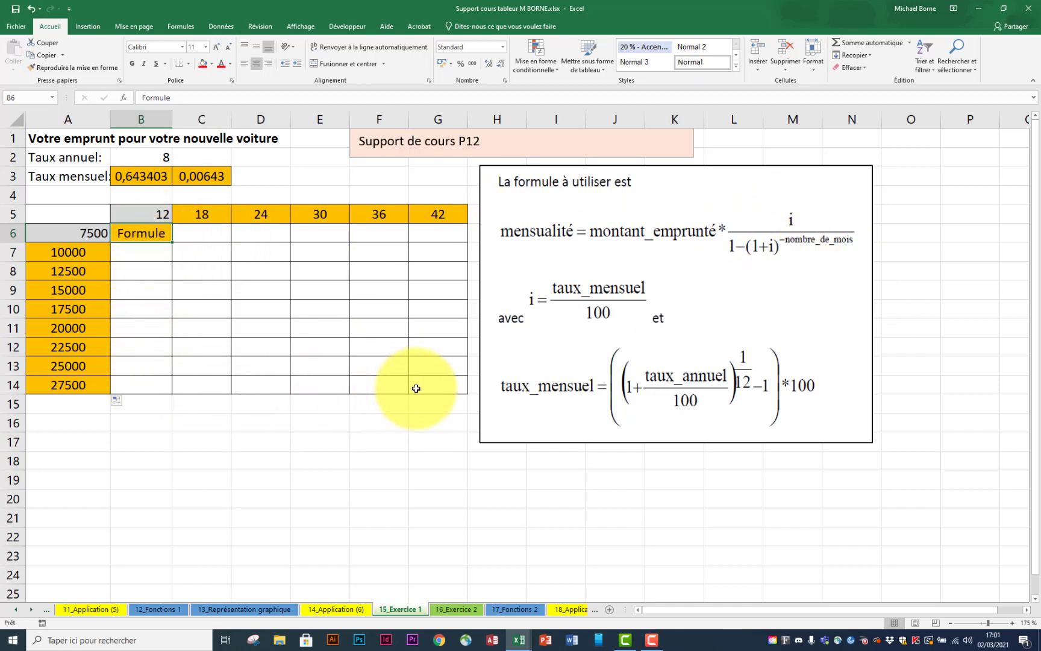
key(Delete)
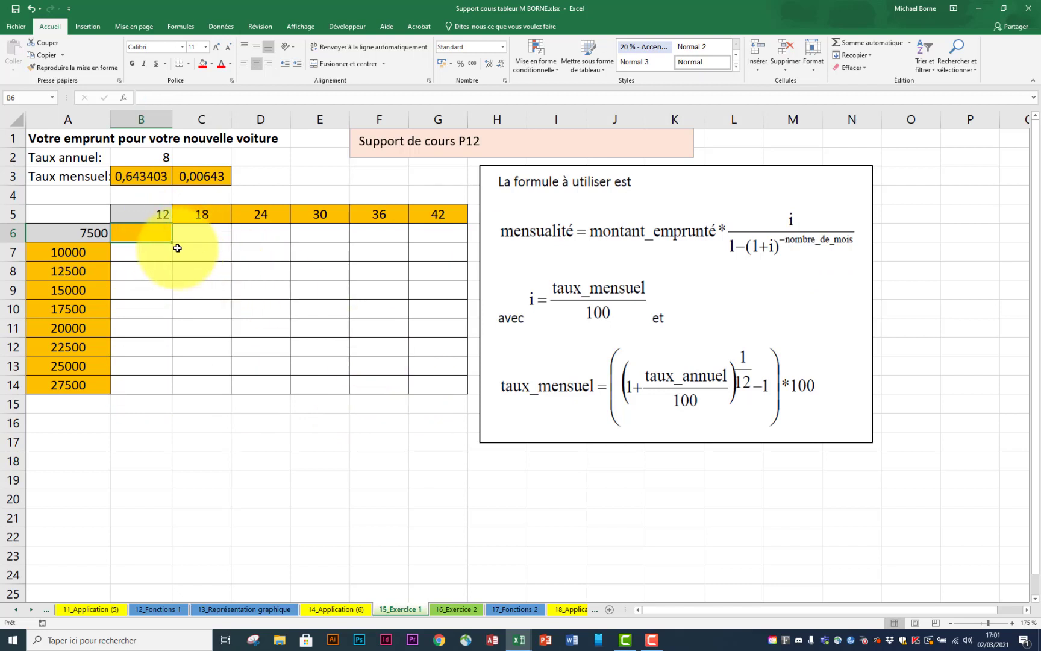
text(=)
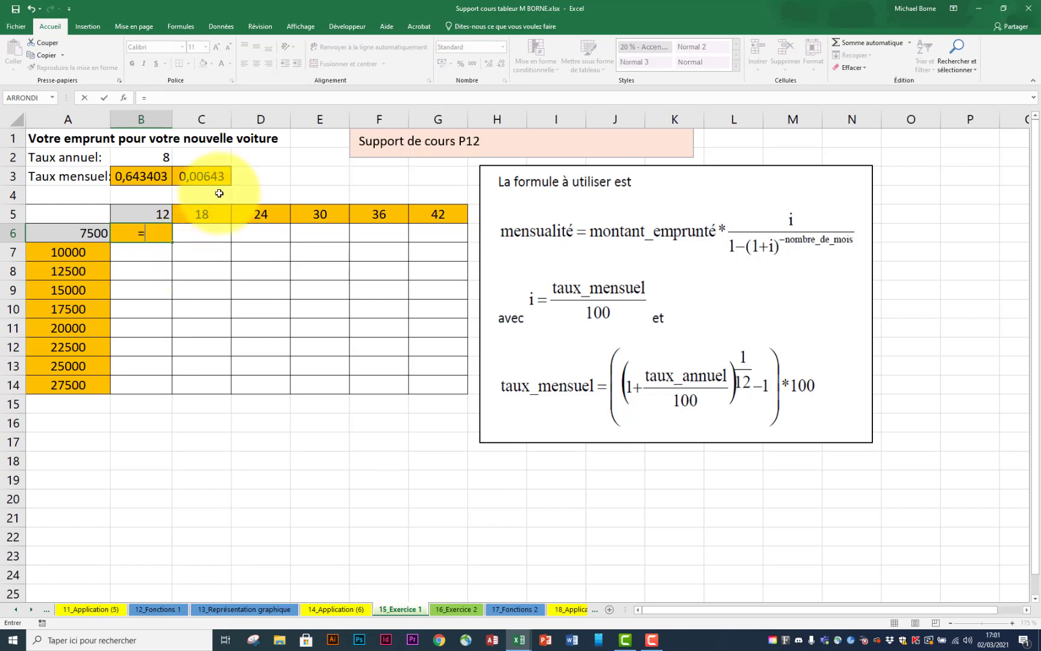
click(211, 177)
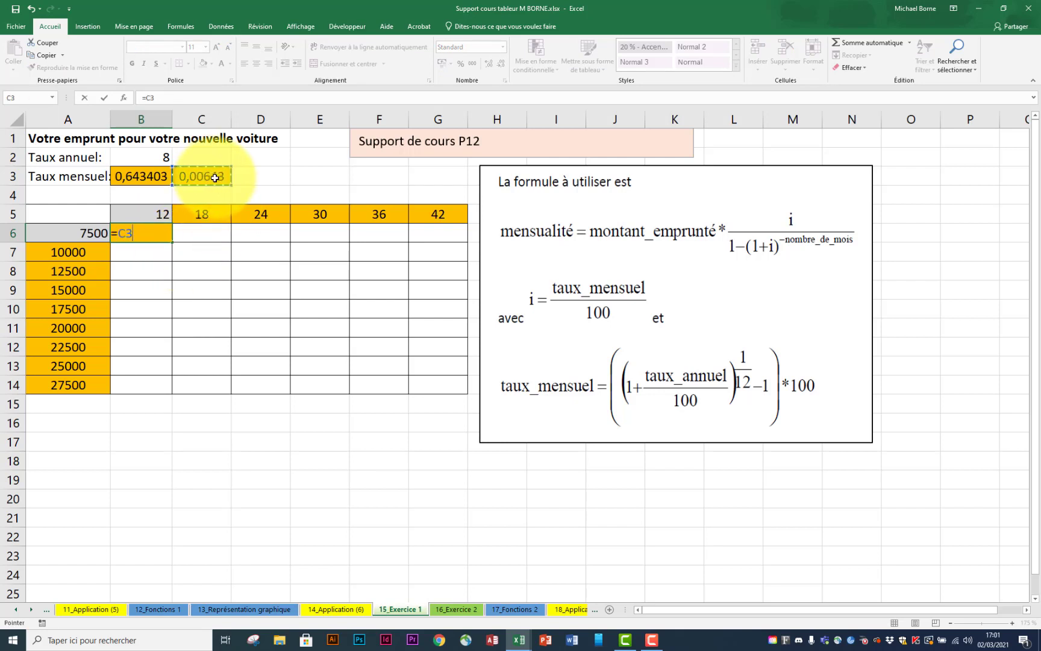
text(/)
text((1-(1+)
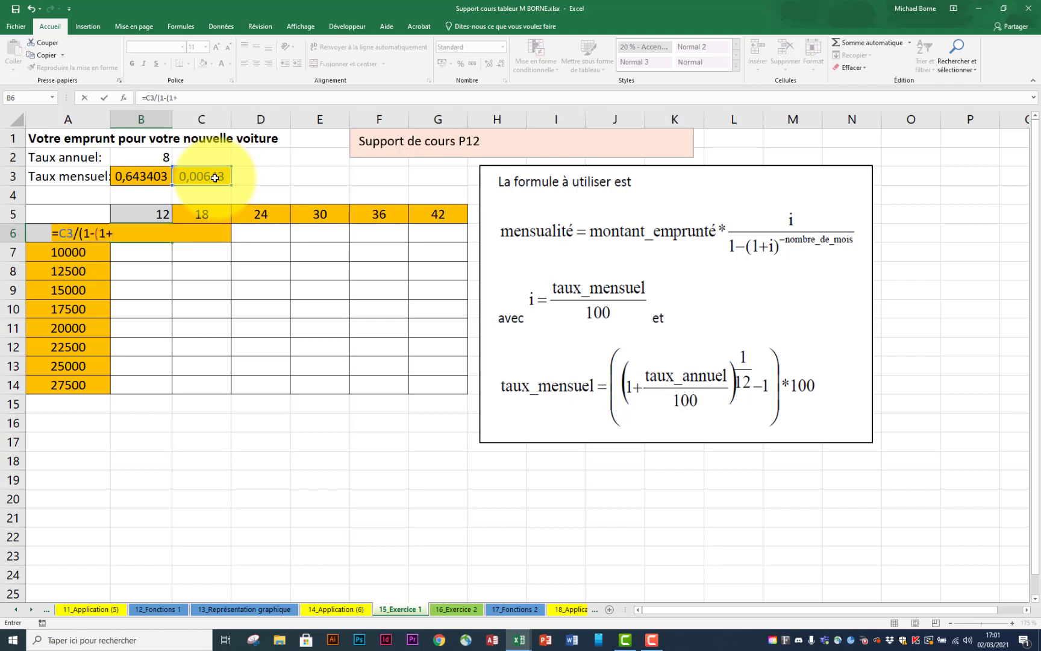
click(198, 177)
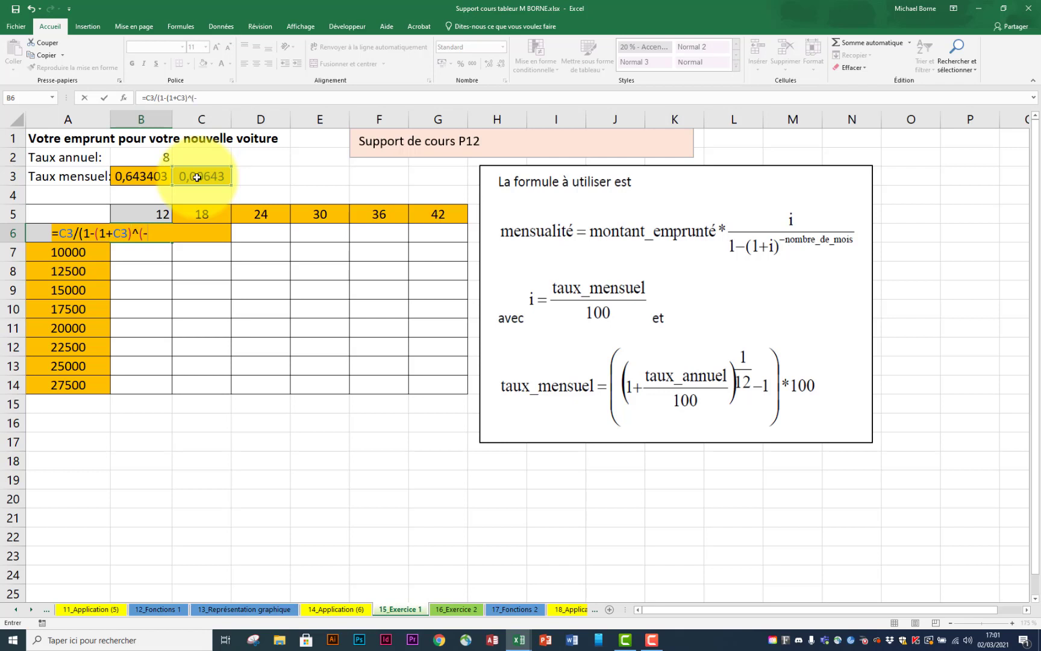
click(150, 214)
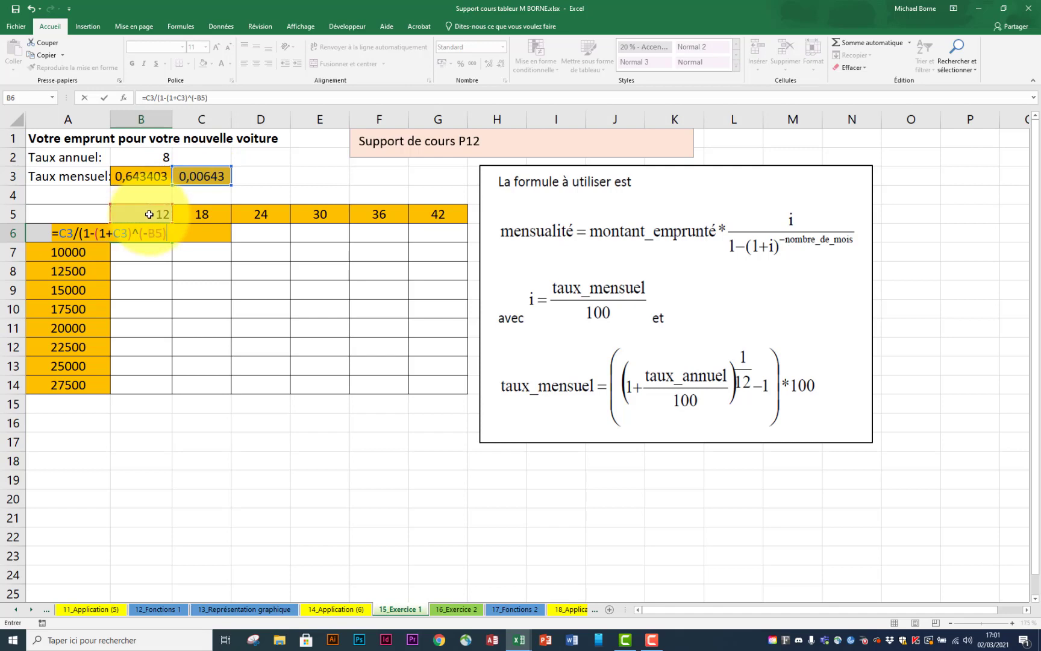
Fix the parentheses in the B6 formula so it reads =C3/((1-(1+C3)^(-B5))), accepting the proposed correction
click(79, 234)
text(()
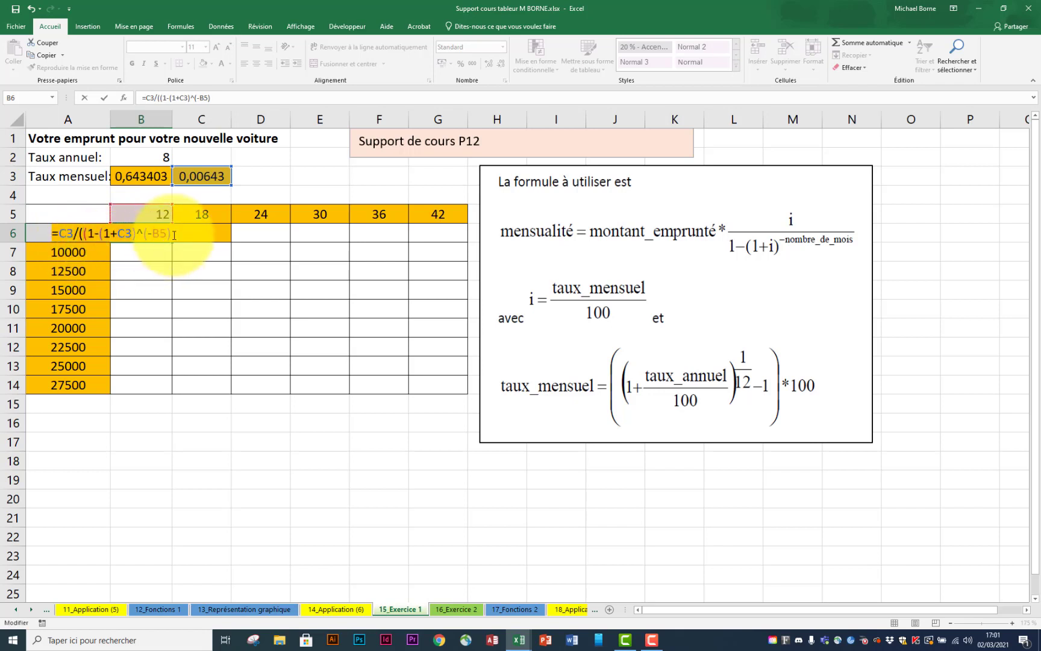
click(174, 235)
text())
key(Return)
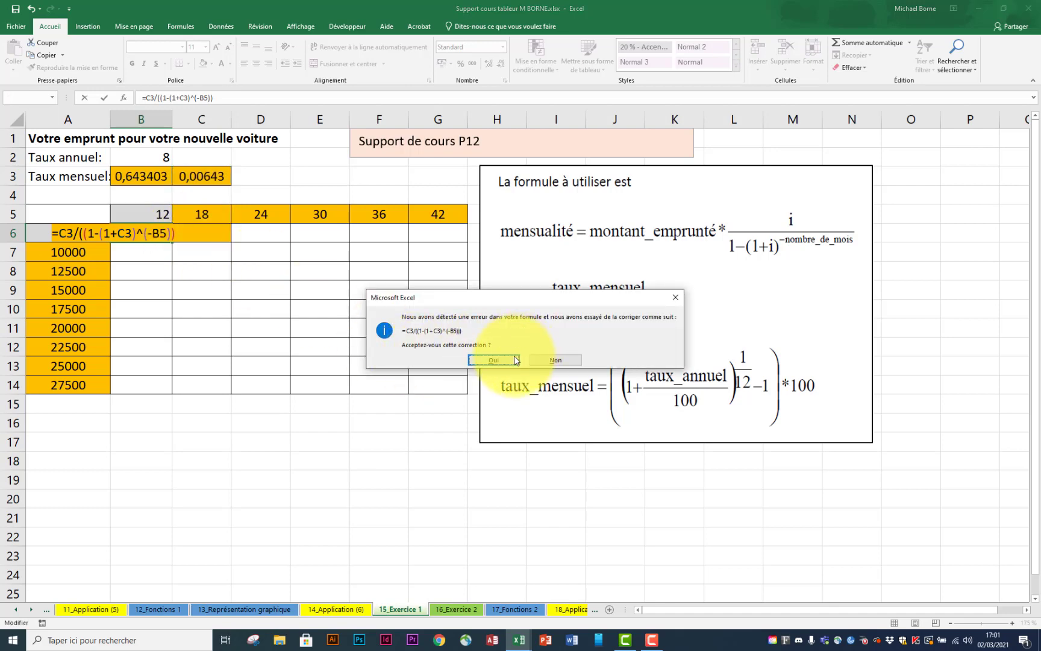
click(511, 357)
Multiply the B6 formula by the borrowed amount, making it =A6*C3/((1-(1+C3)^(-B5)))
click(147, 233)
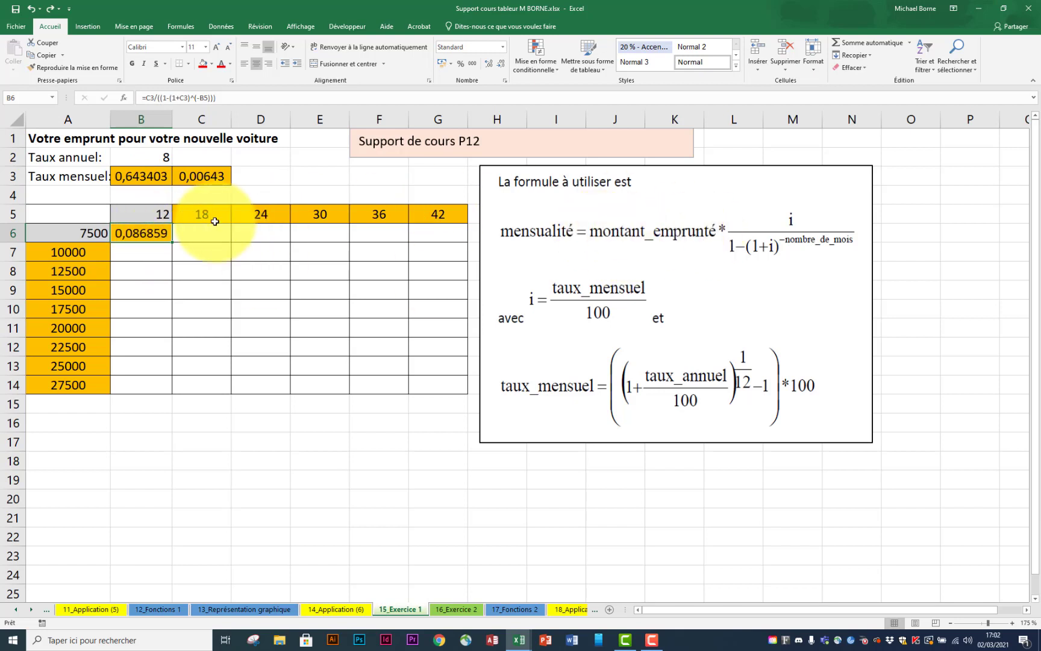
click(148, 98)
click(145, 97)
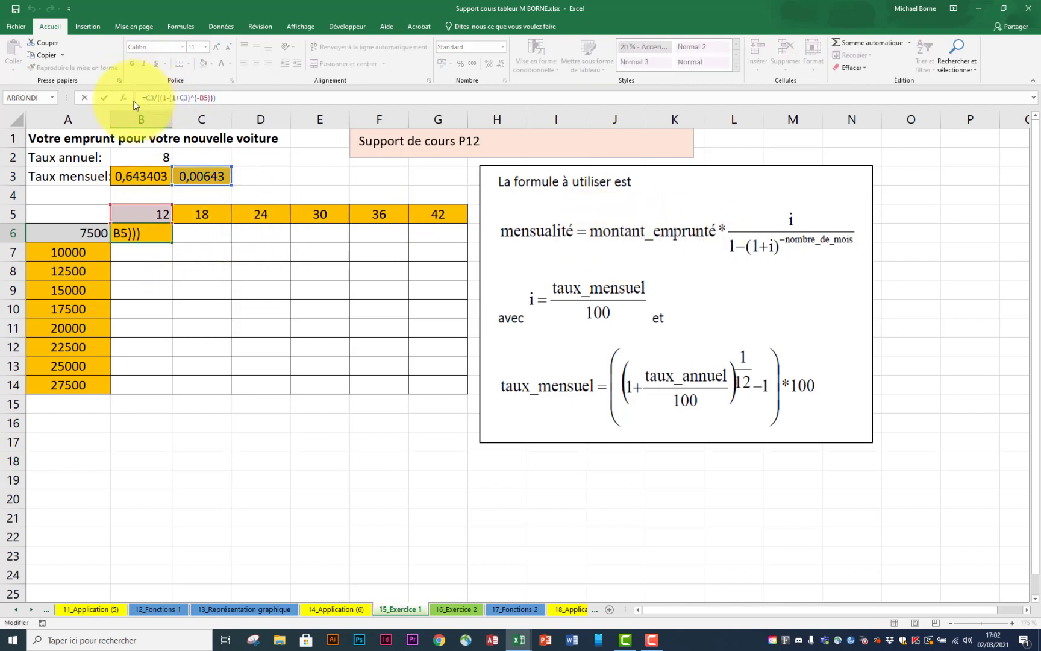
click(91, 229)
text(*)
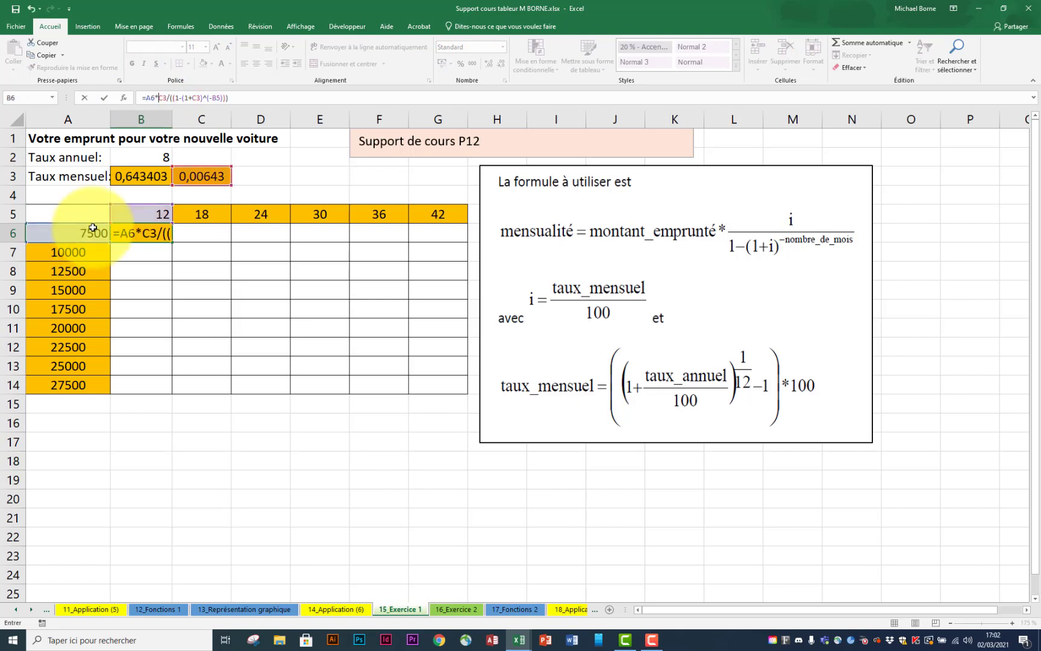
key(Return)
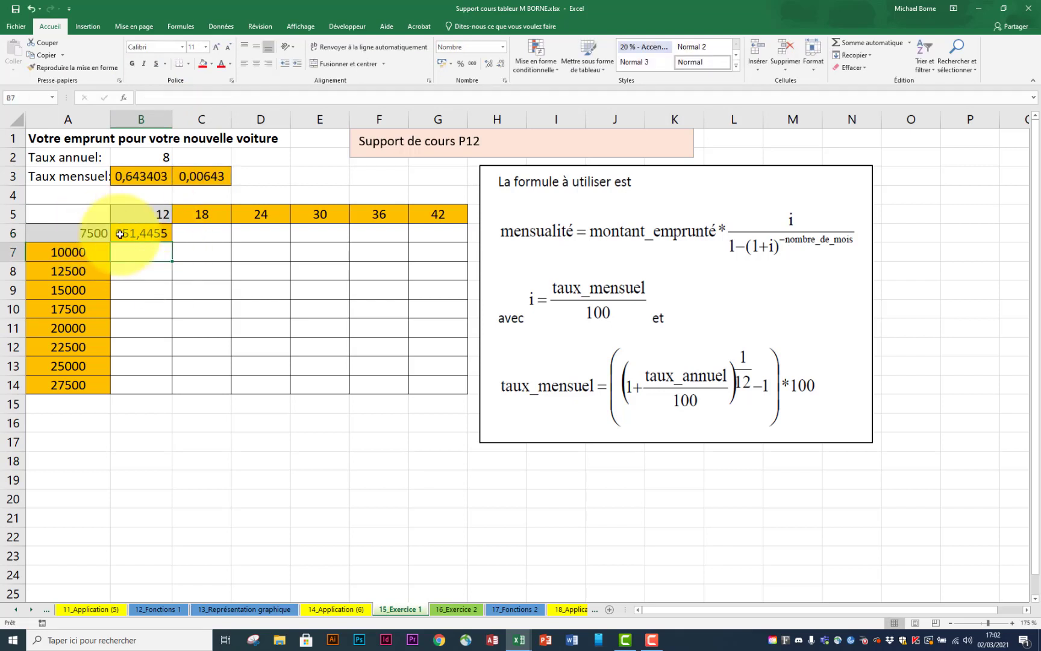
Make both C3 references in the B6 formula absolute as $C$3
click(161, 233)
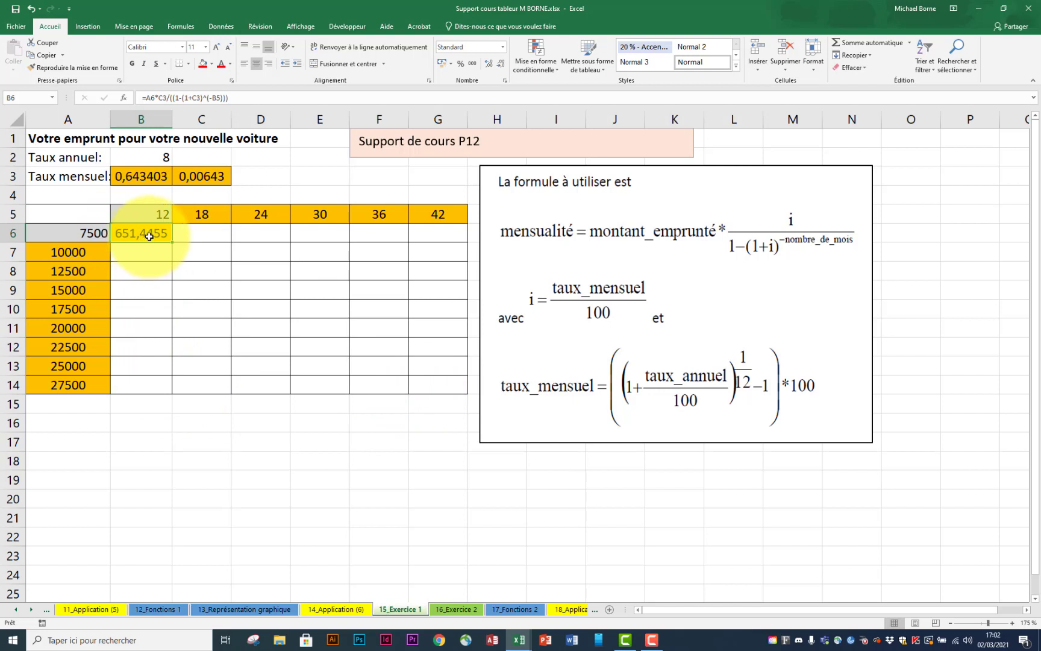
double_click(149, 236)
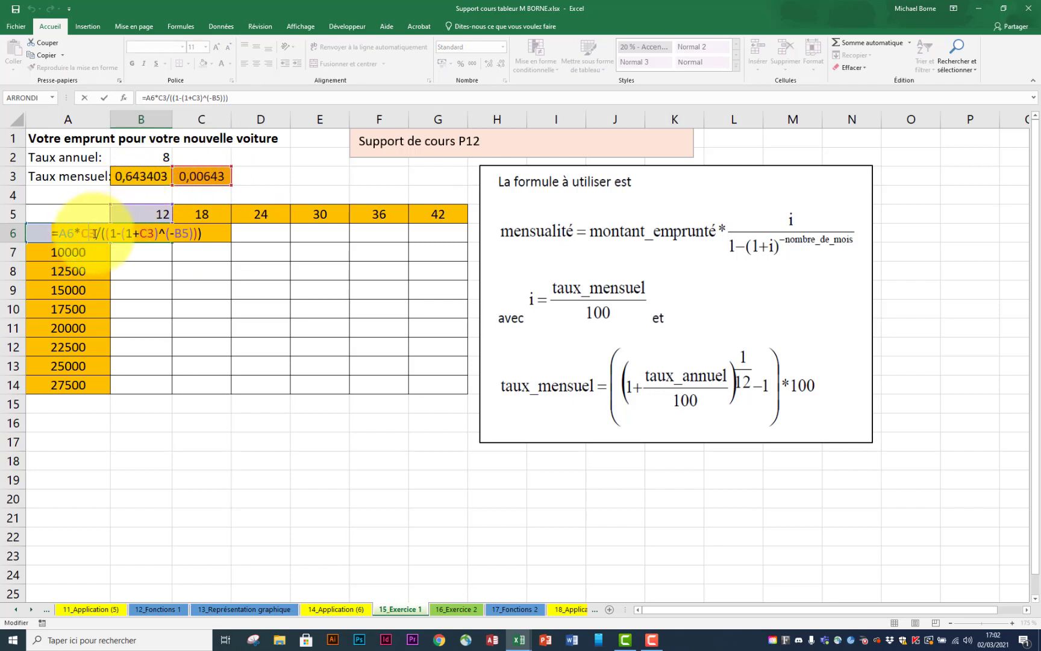
click(95, 234)
key(F4)
click(171, 241)
key(F4)
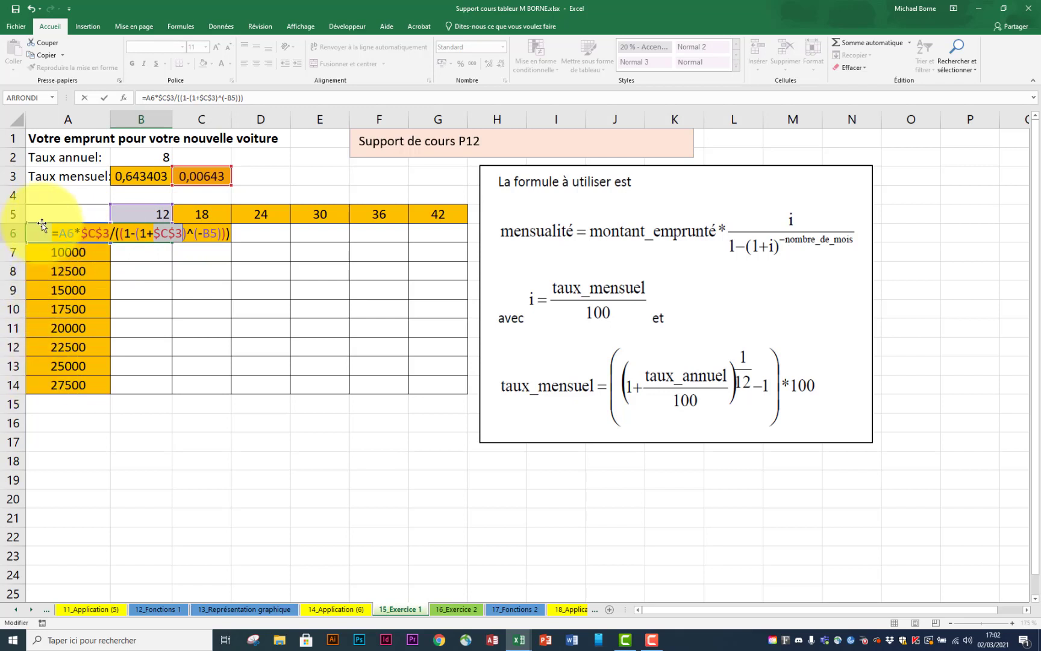
Lock the column of A6 and the row of B5 in the B6 formula, giving =$A6*$C$3/((1-(1+$C$3)^(-B$5)))
click(63, 231)
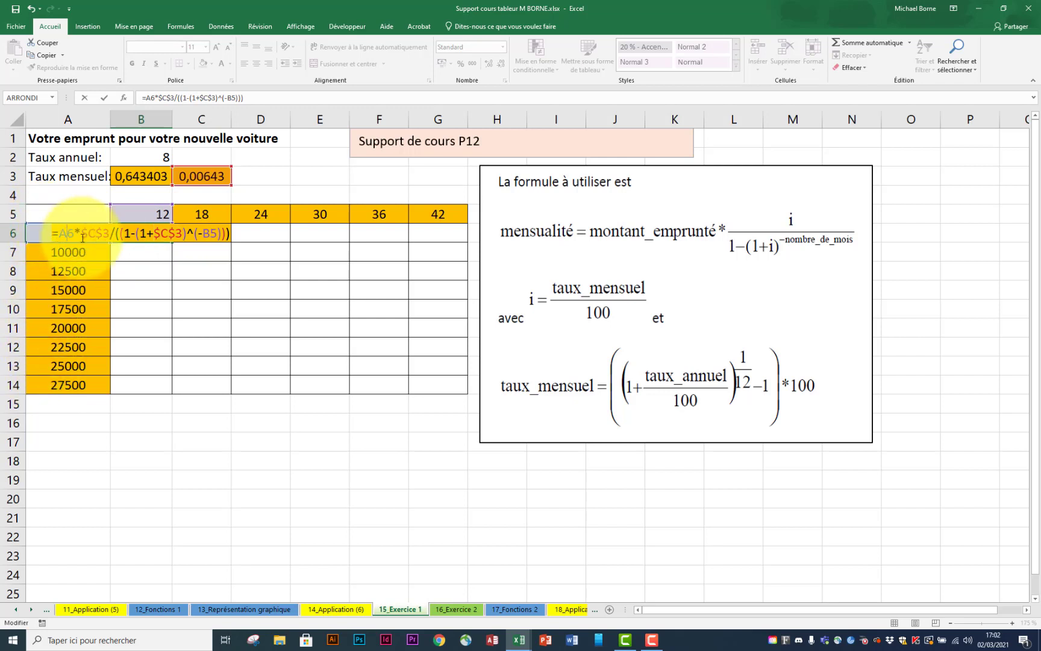
key(F4)
key(F4)
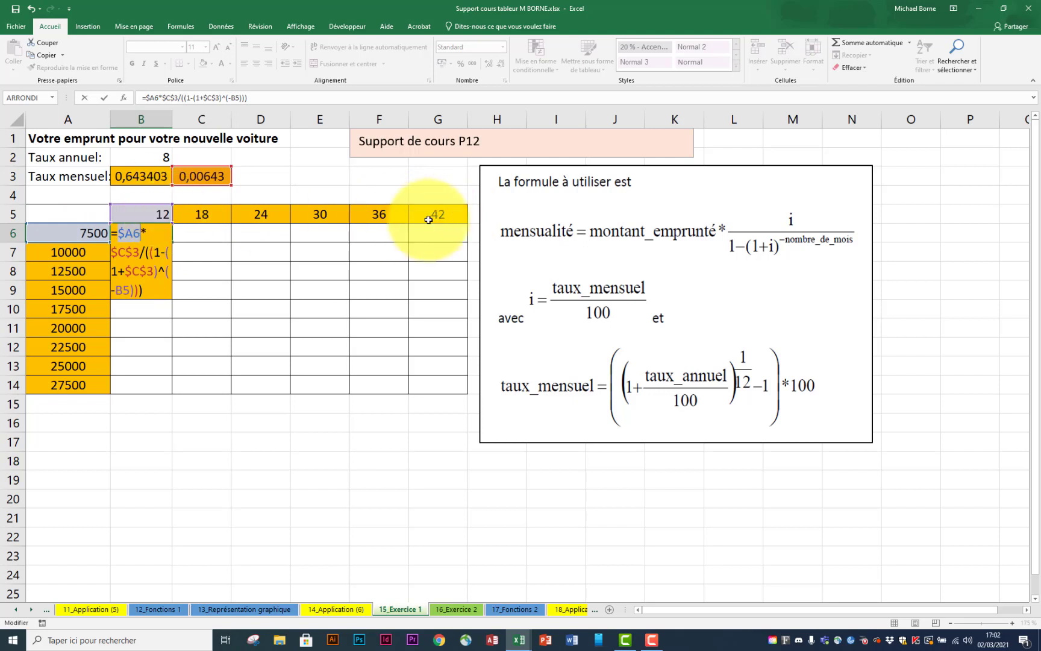
click(123, 291)
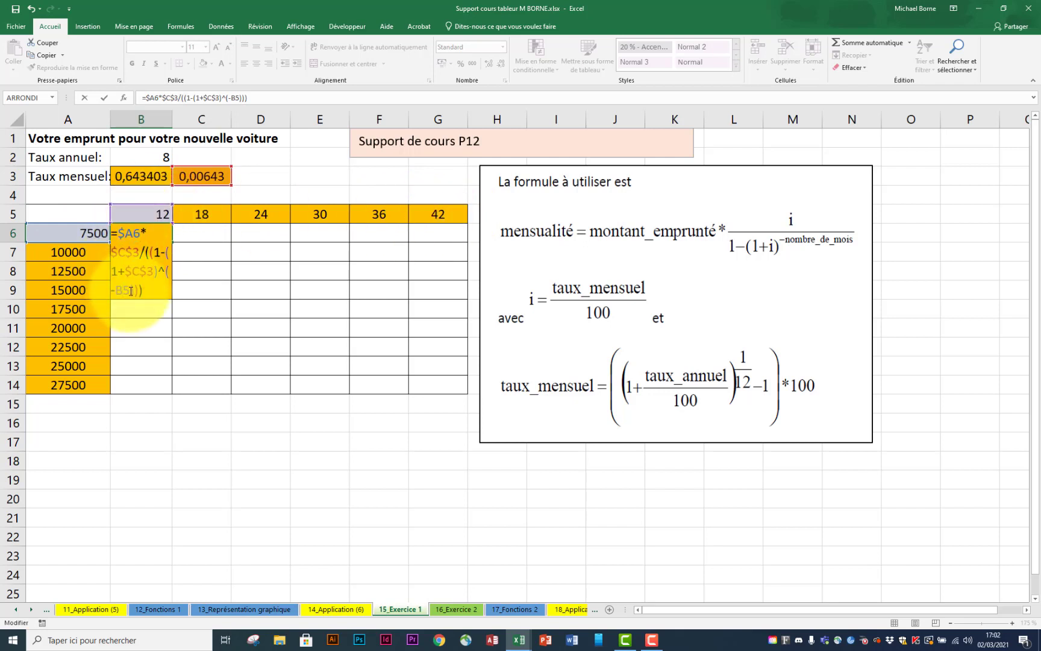
text($)
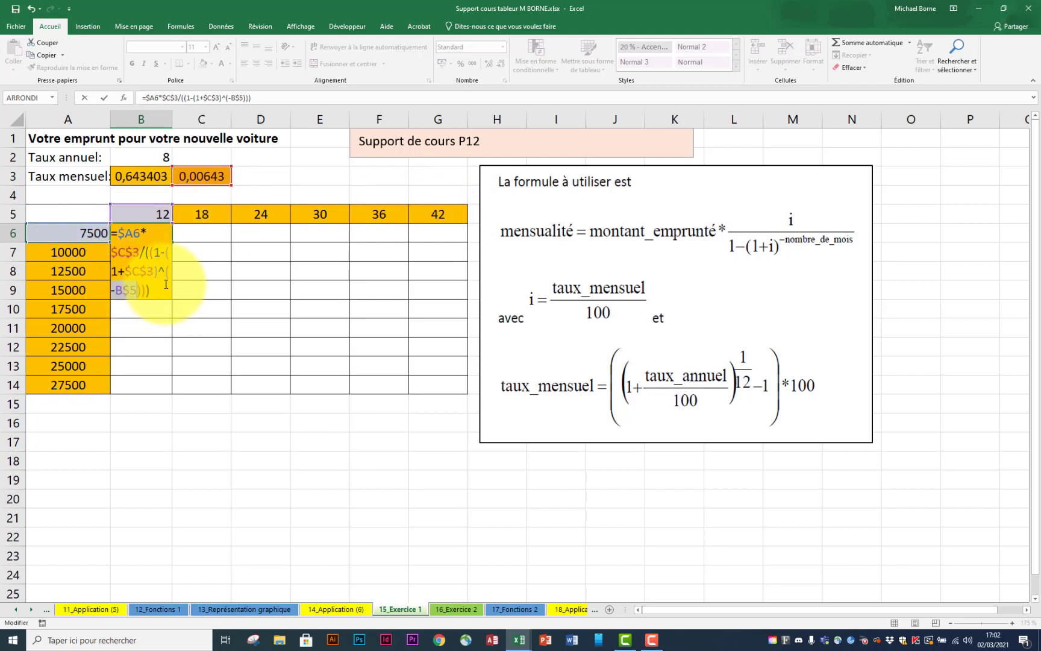
key(Return)
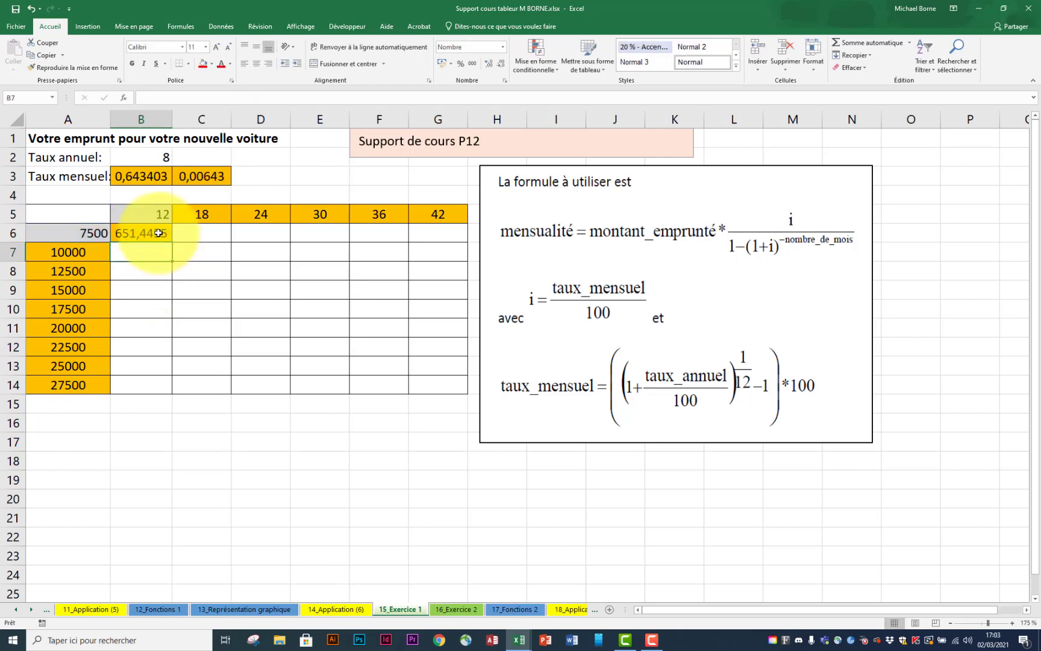
Fill the B6 payment formula across and down to G14, then review the formula in B6
click(144, 234)
drag(171, 243, 442, 399)
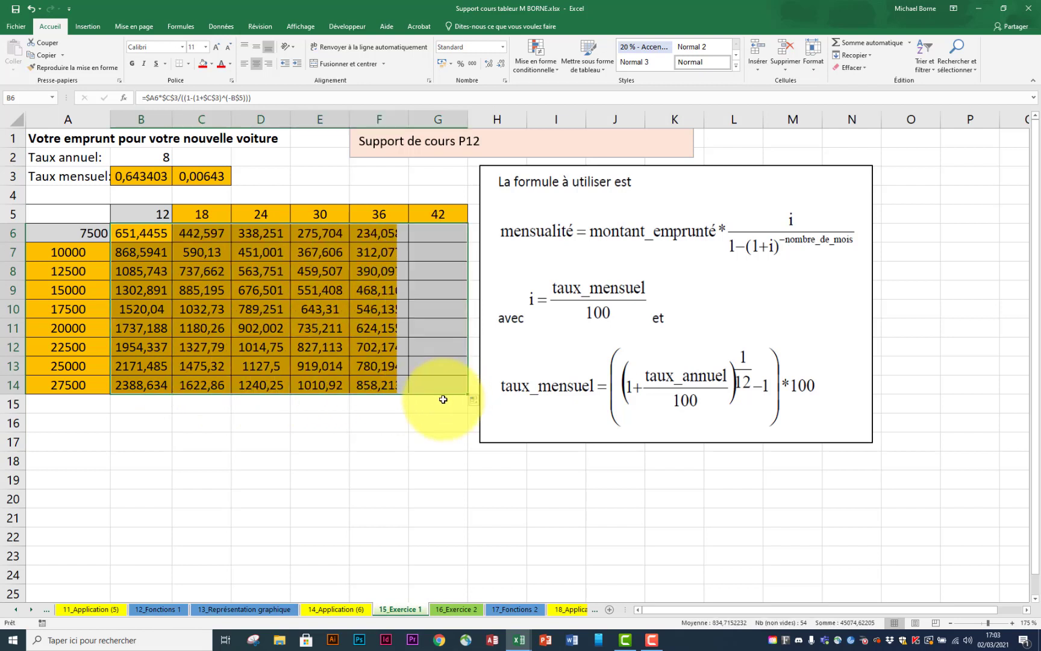
click(438, 434)
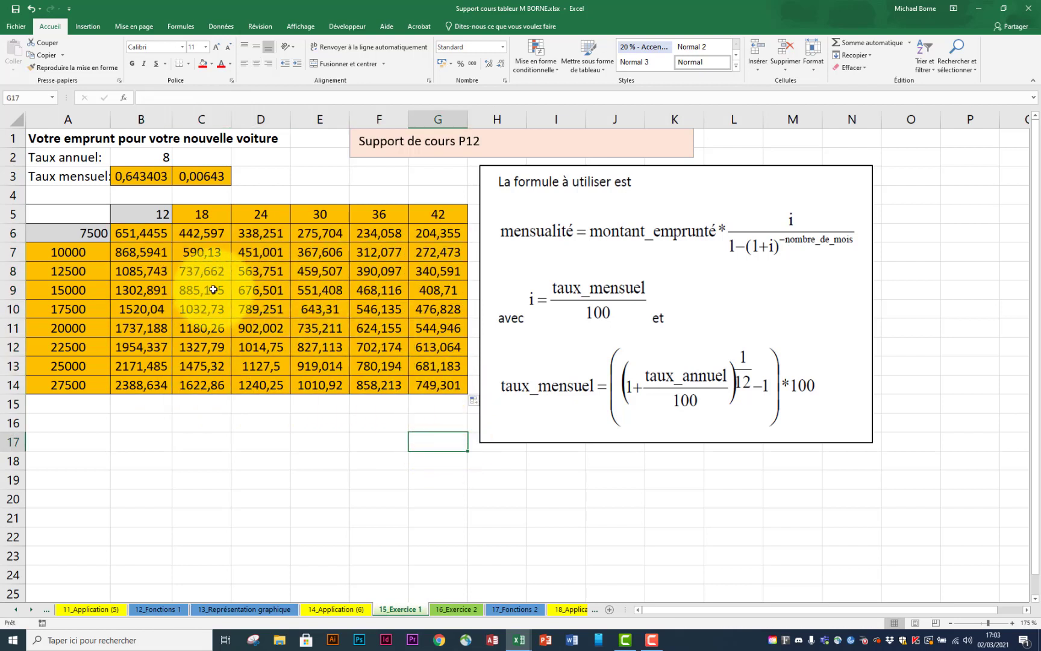
double_click(160, 238)
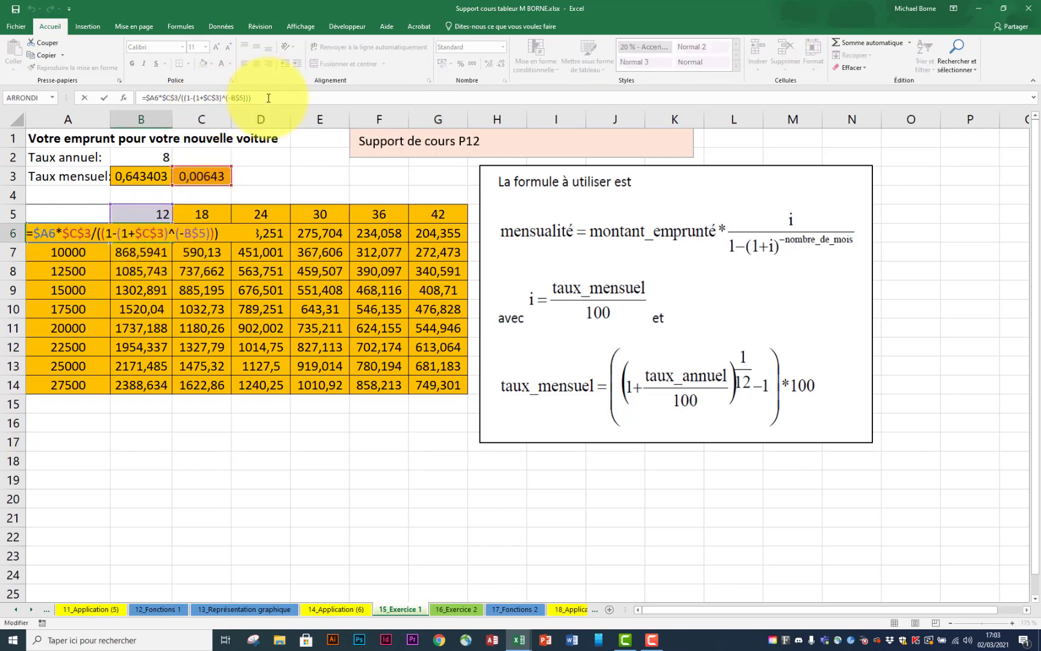
drag(268, 98, 175, 94)
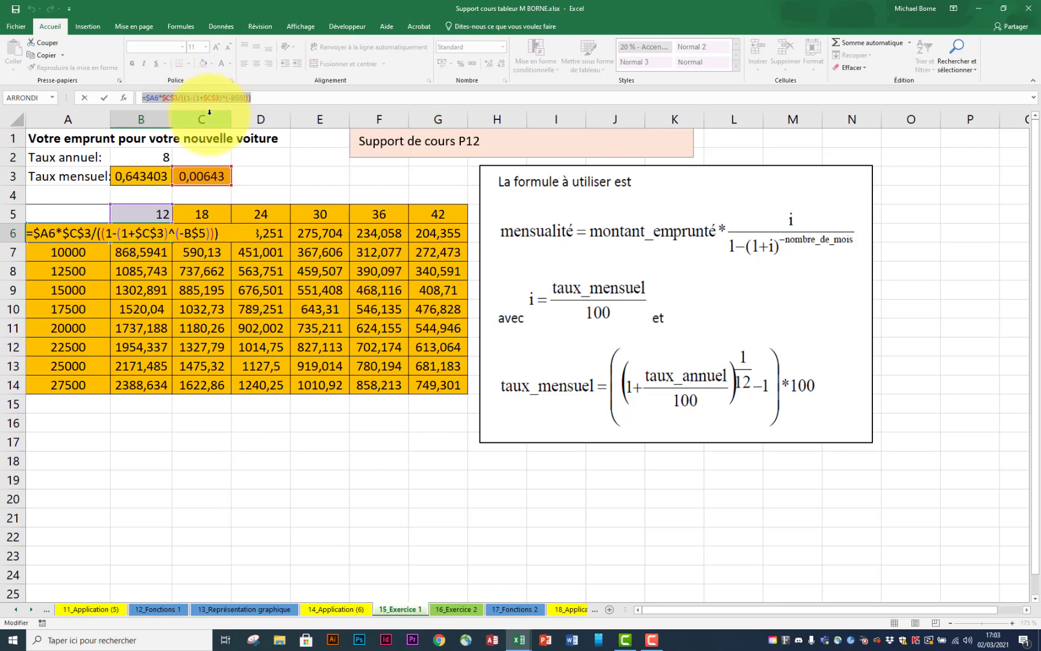
key(Escape)
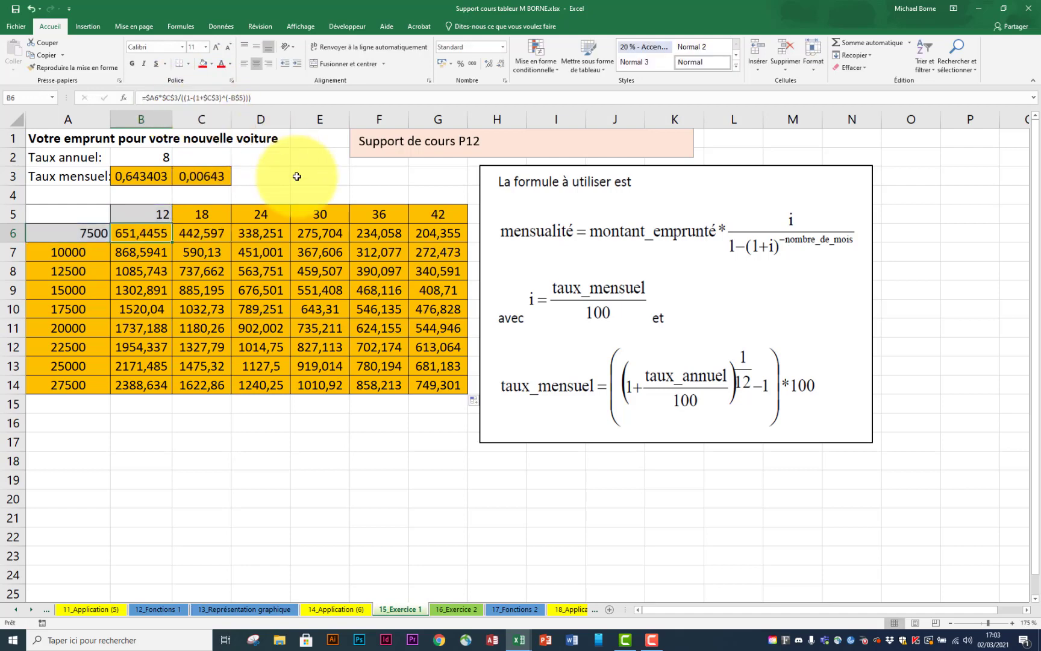
On sheet 16_Exercice 2, complete the end-of-period capital formula in A2 with D2 as exponent: =1*((1+C2/100)^D2-1)/(C2/100)
click(457, 610)
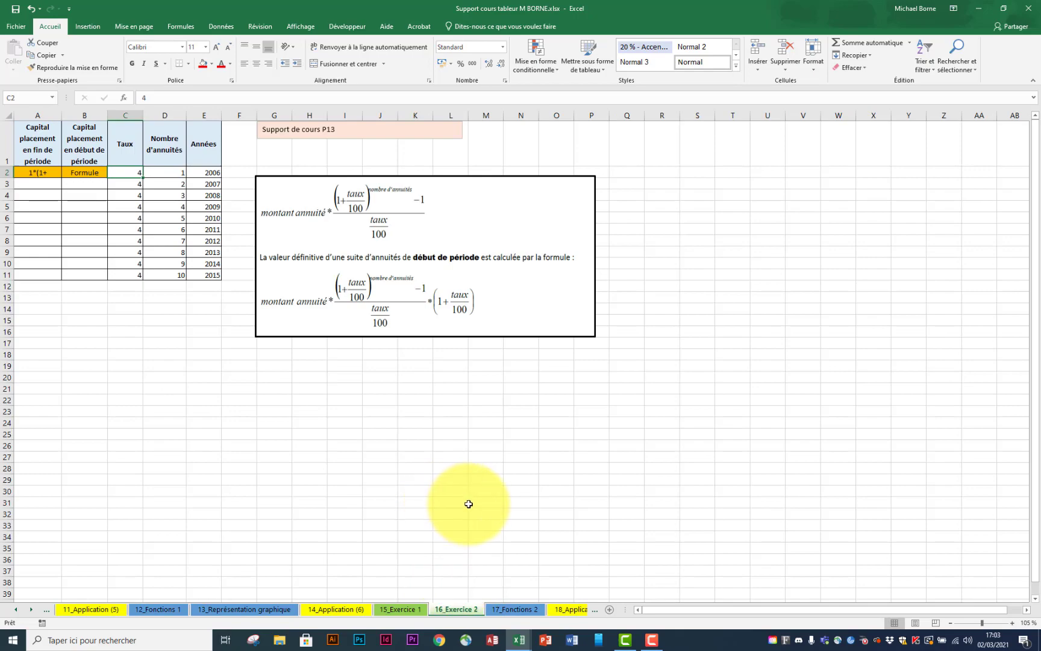
scroll(469, 504, up, 5)
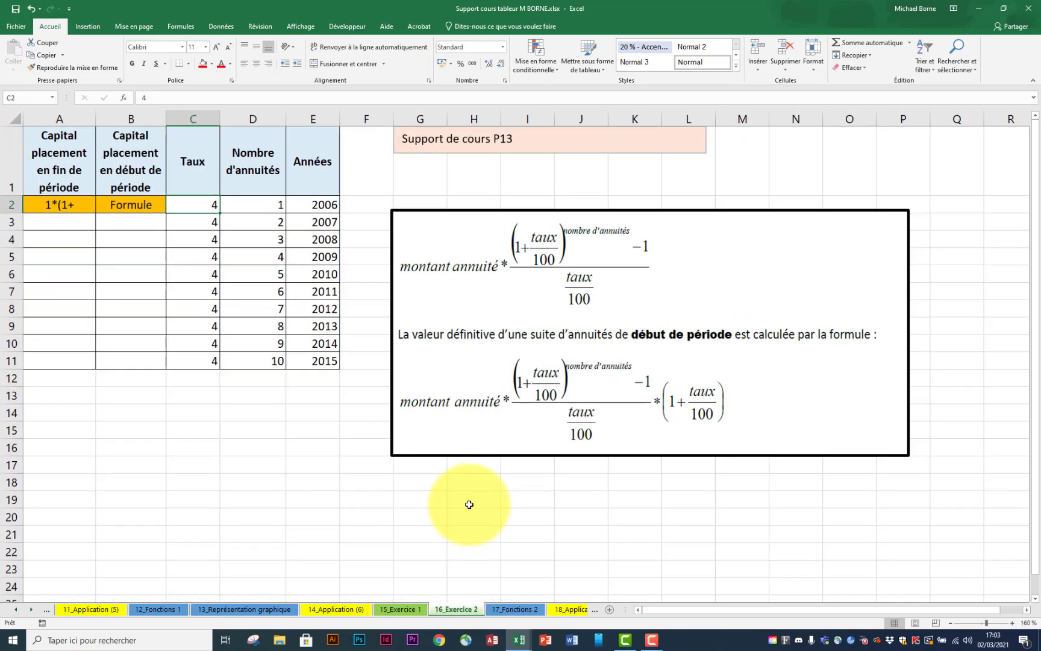
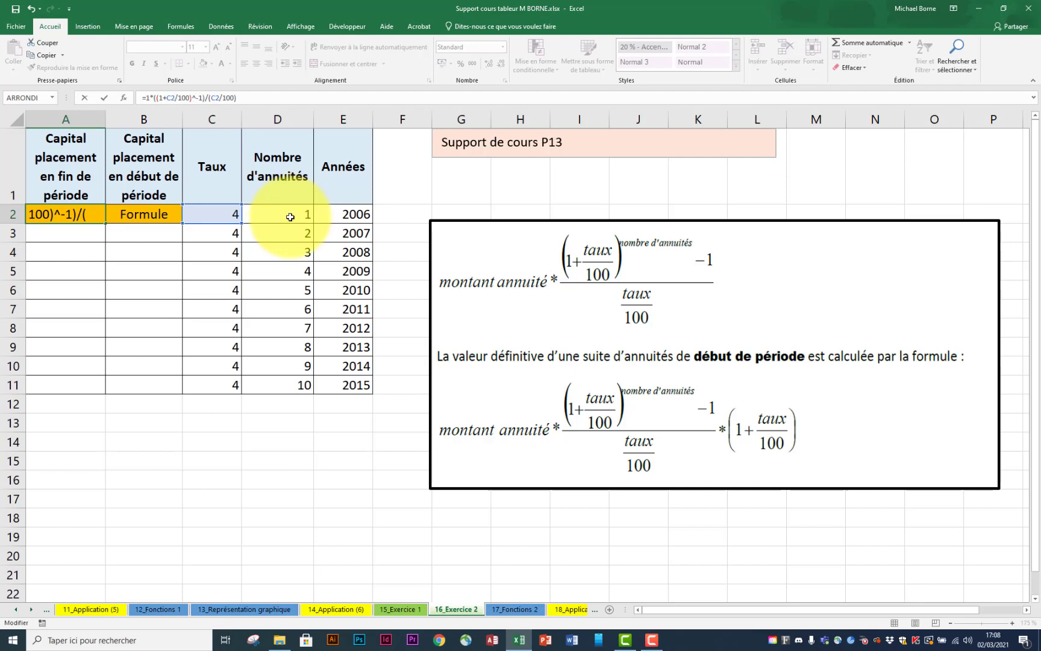
click(291, 215)
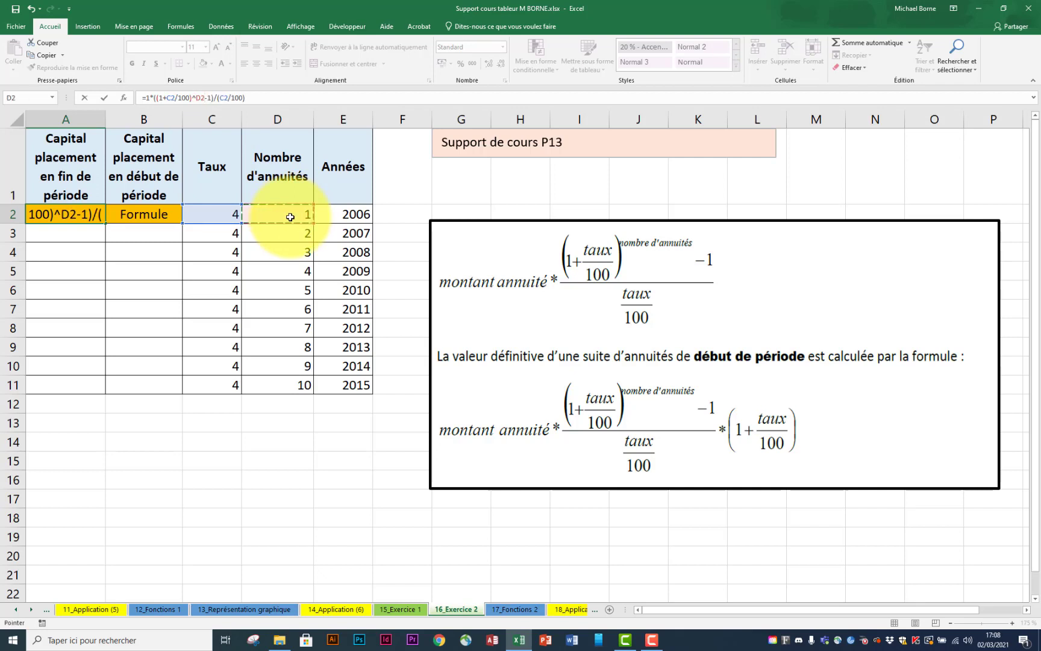
key(Return)
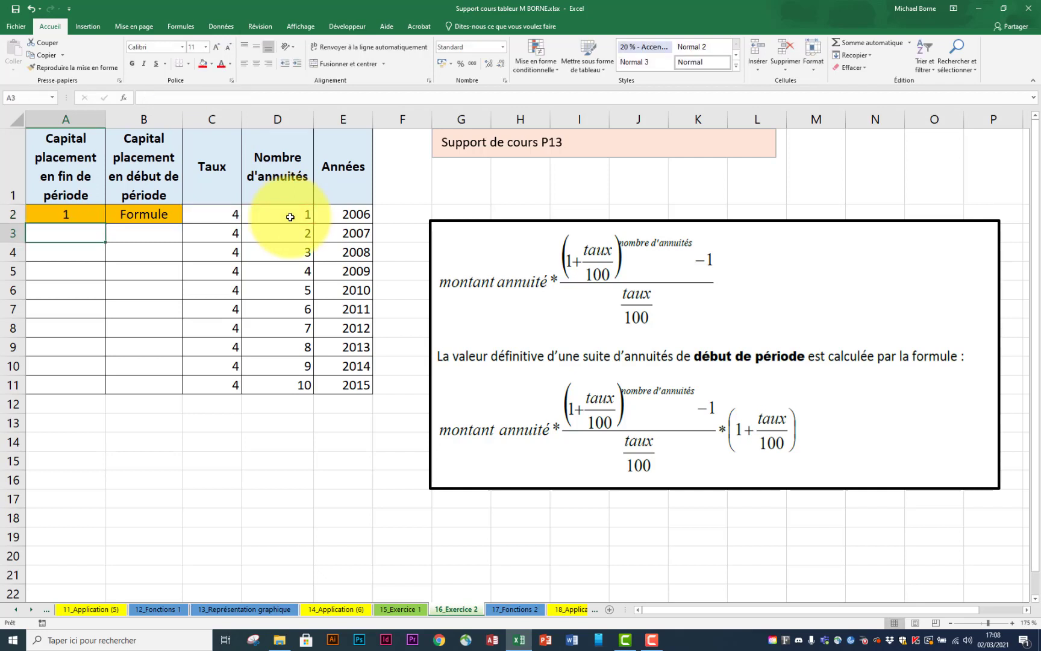
Review the references in the A2 formula, and fill it down through A11
click(85, 211)
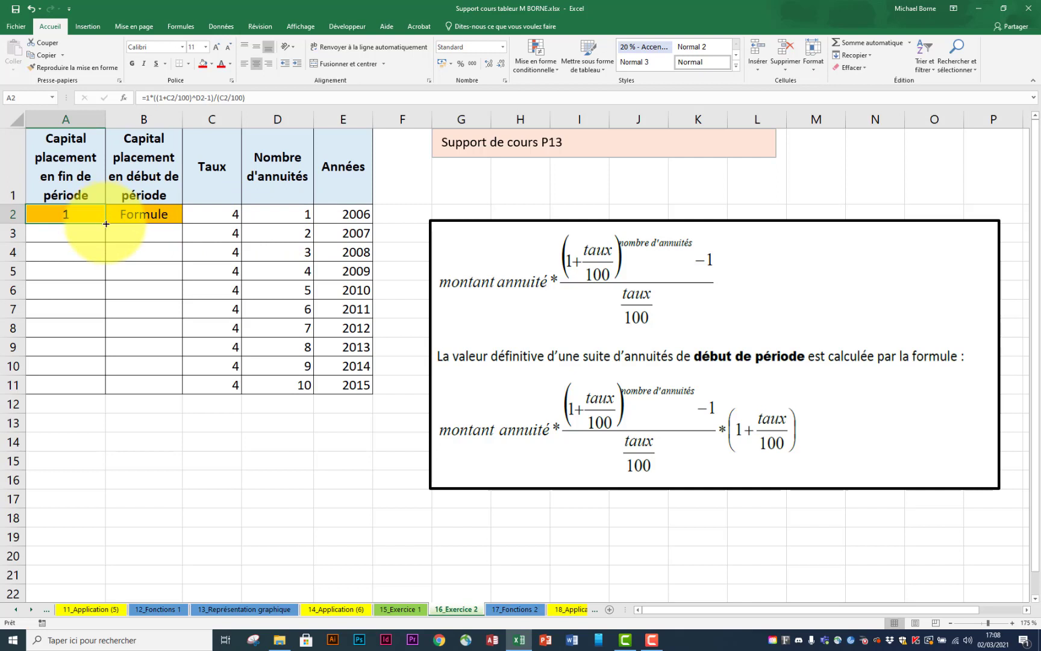
double_click(90, 214)
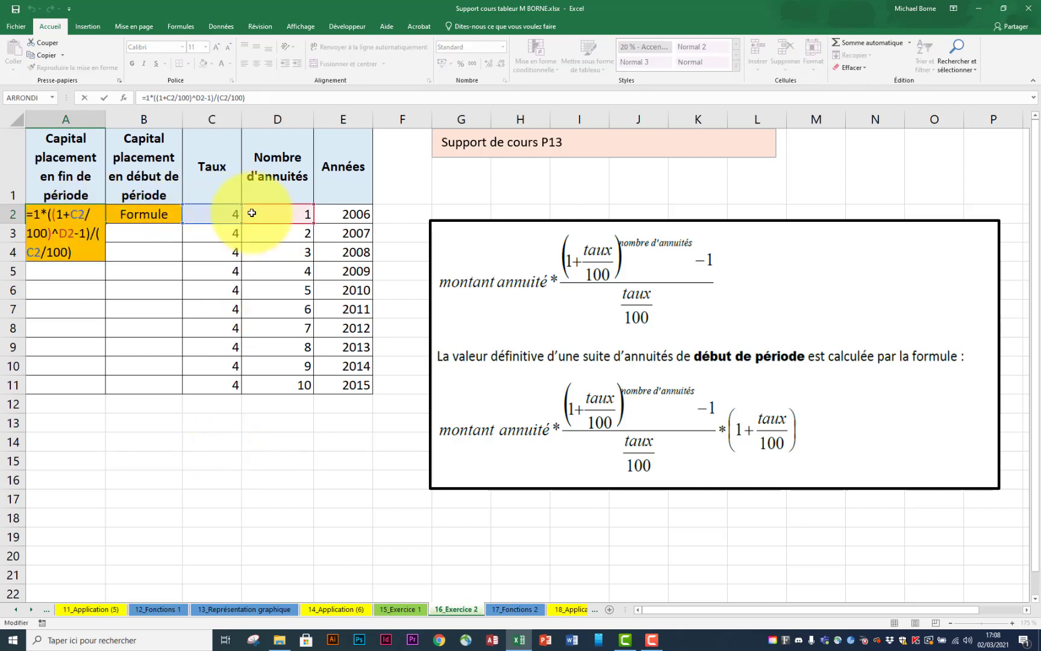
key(Escape)
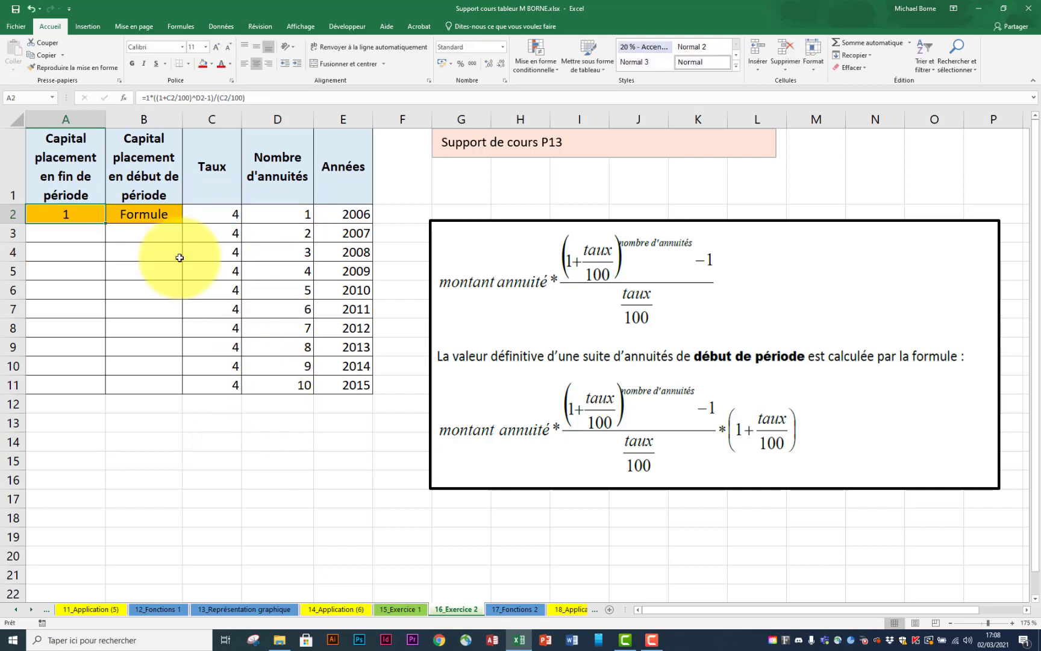
drag(108, 225, 110, 388)
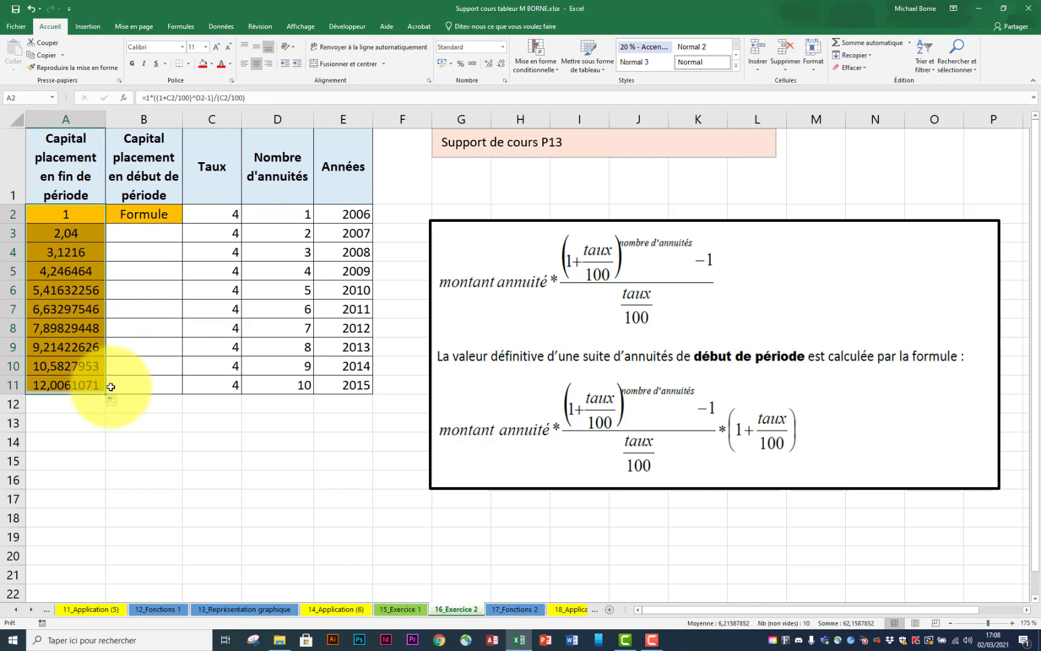
Replace the placeholder in B2 with the start-of-period capital formula =A2*(1+C2/100)
click(144, 214)
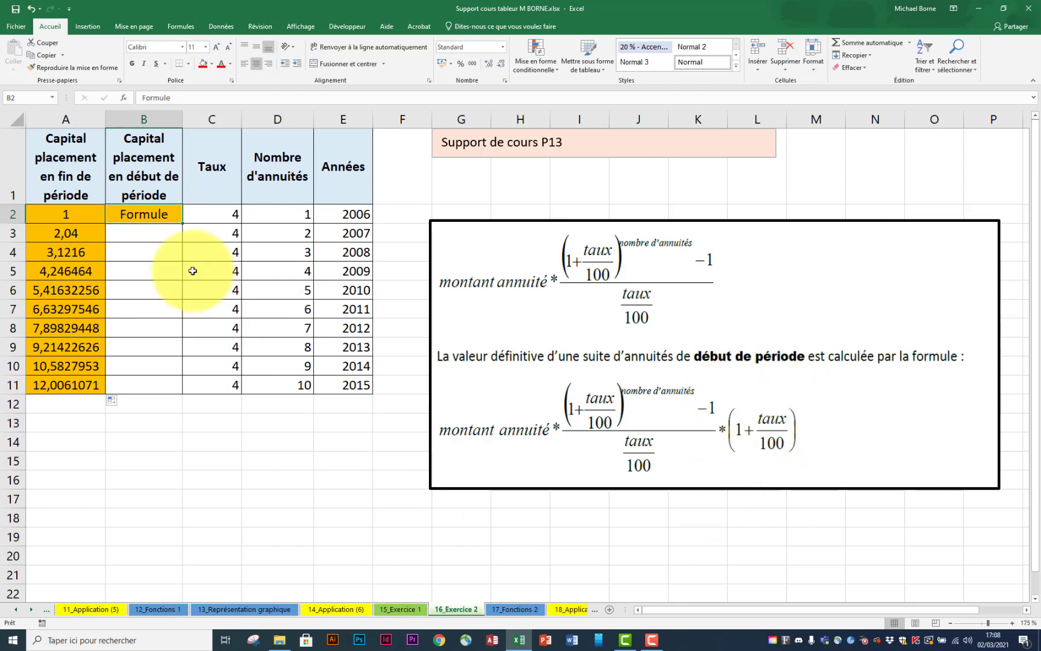
double_click(141, 98)
text(=)
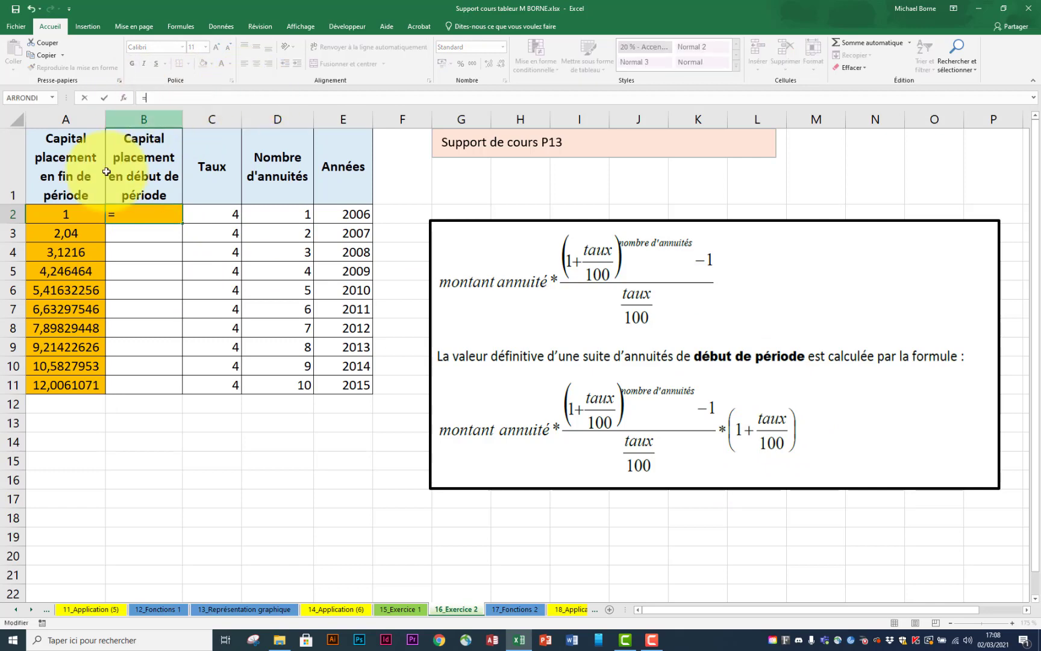
click(71, 214)
text(*)
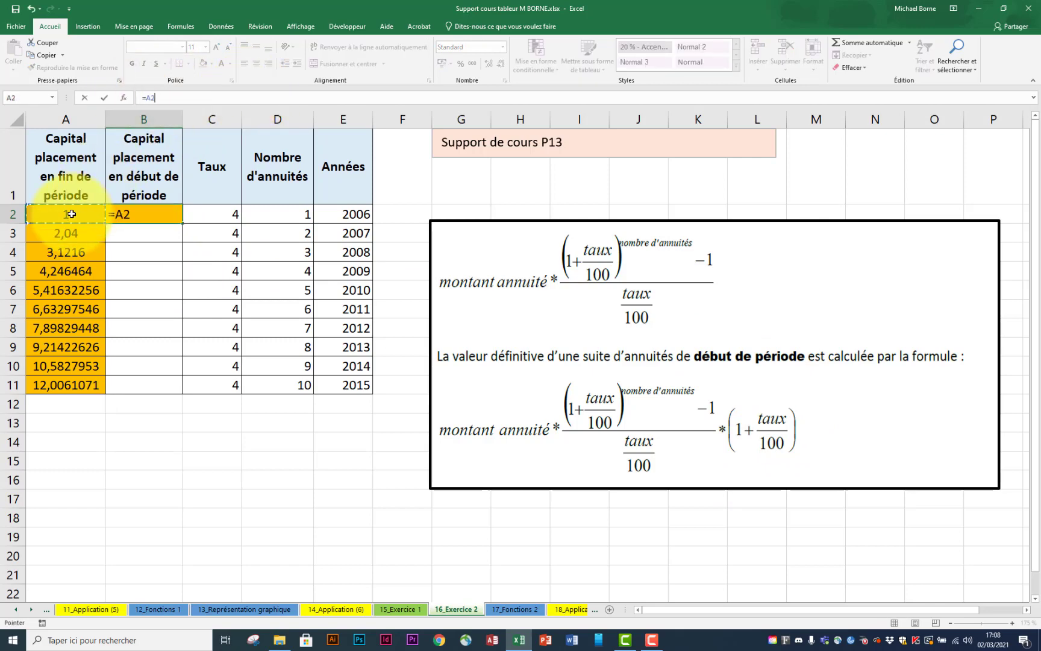
text((1+)
click(207, 214)
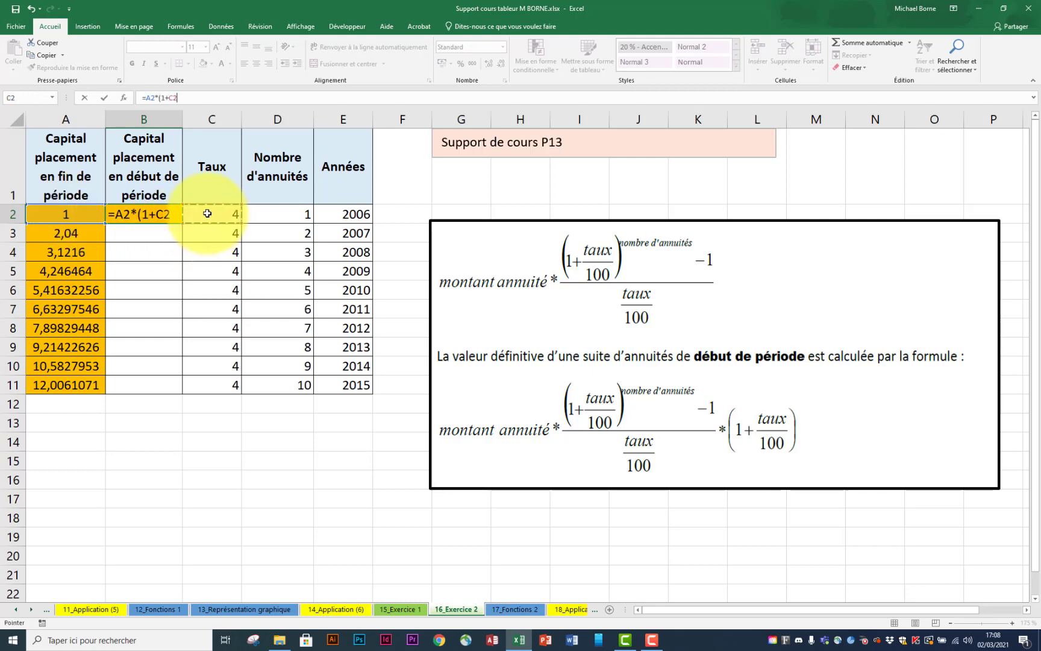
text(/100)
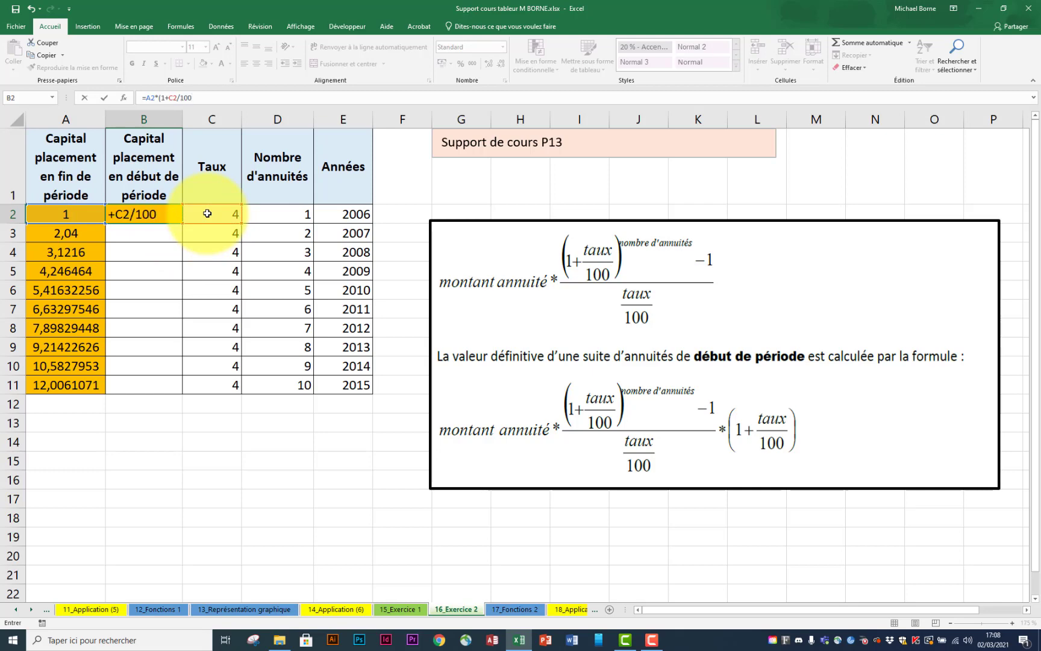
click(217, 94)
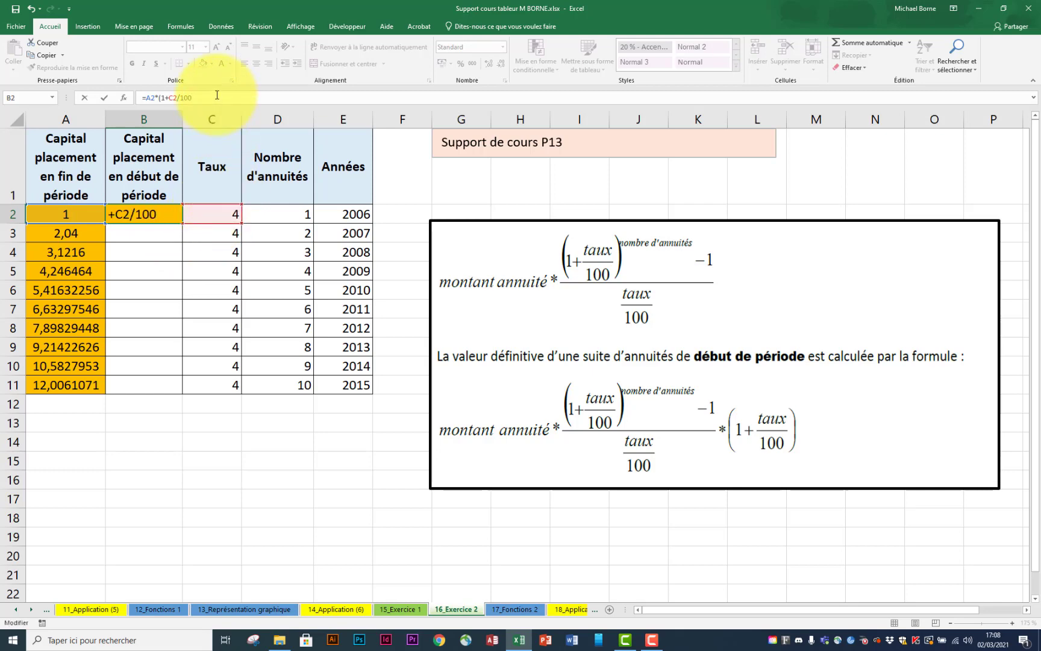
text())
key(Return)
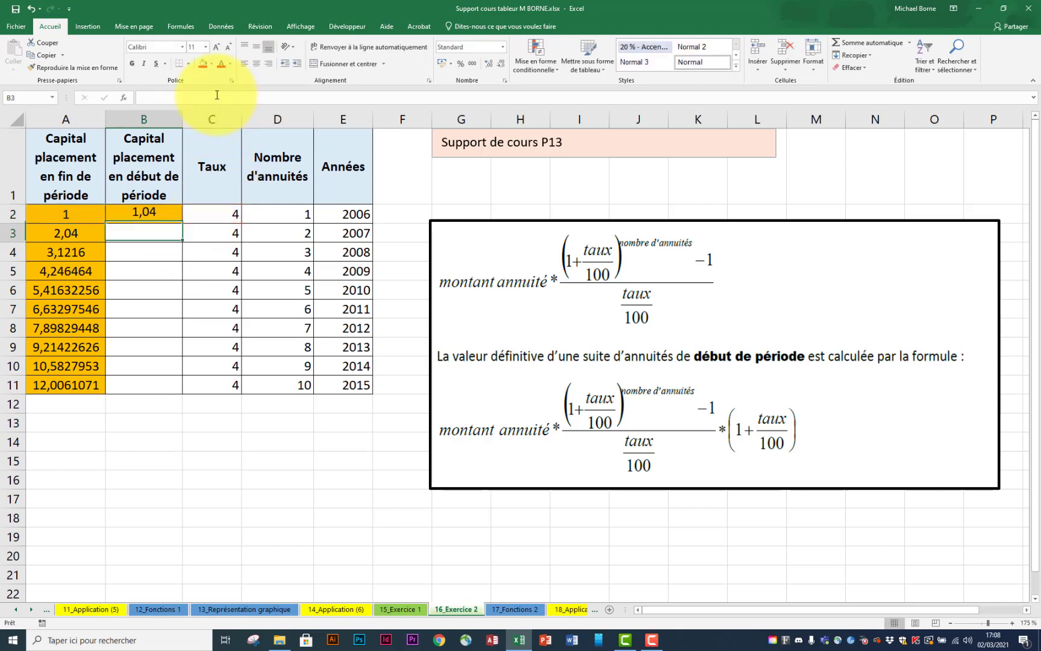
Fill the B2 start-of-period capital formula down through B11
click(158, 218)
drag(182, 223, 177, 391)
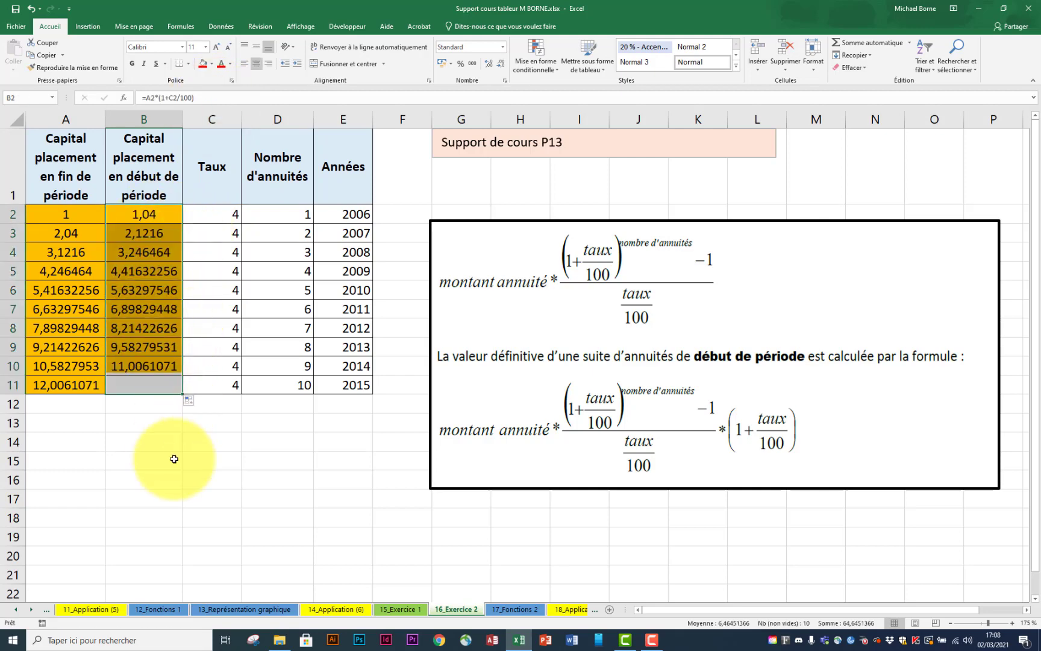
click(230, 481)
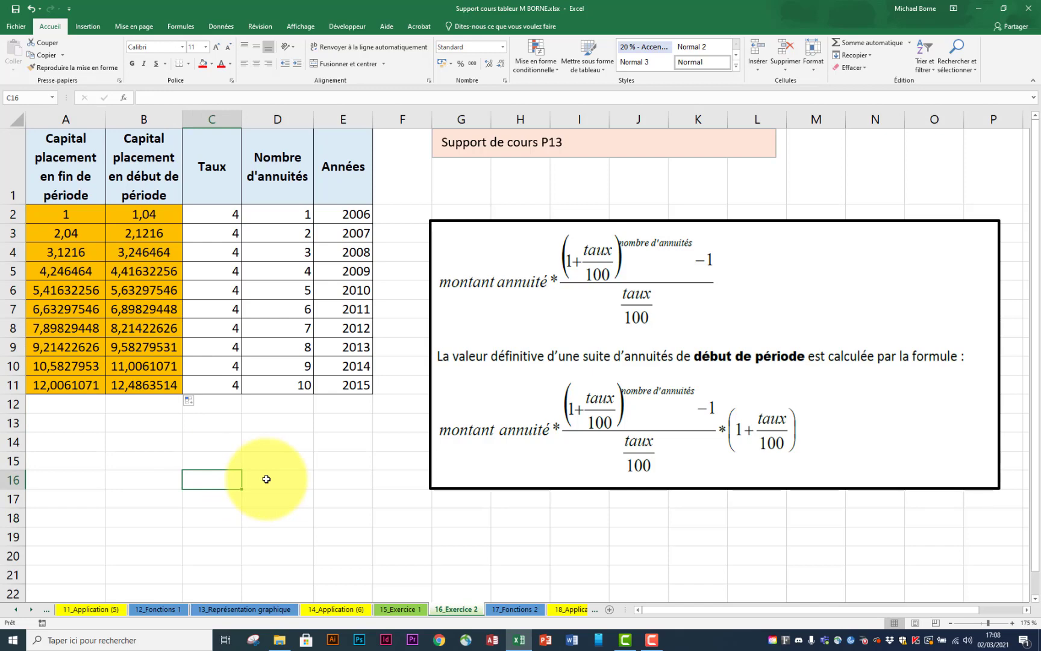
On sheet 17_Fonctions 2, enter =ET(B4;B5) in the ET result cell B6
click(515, 609)
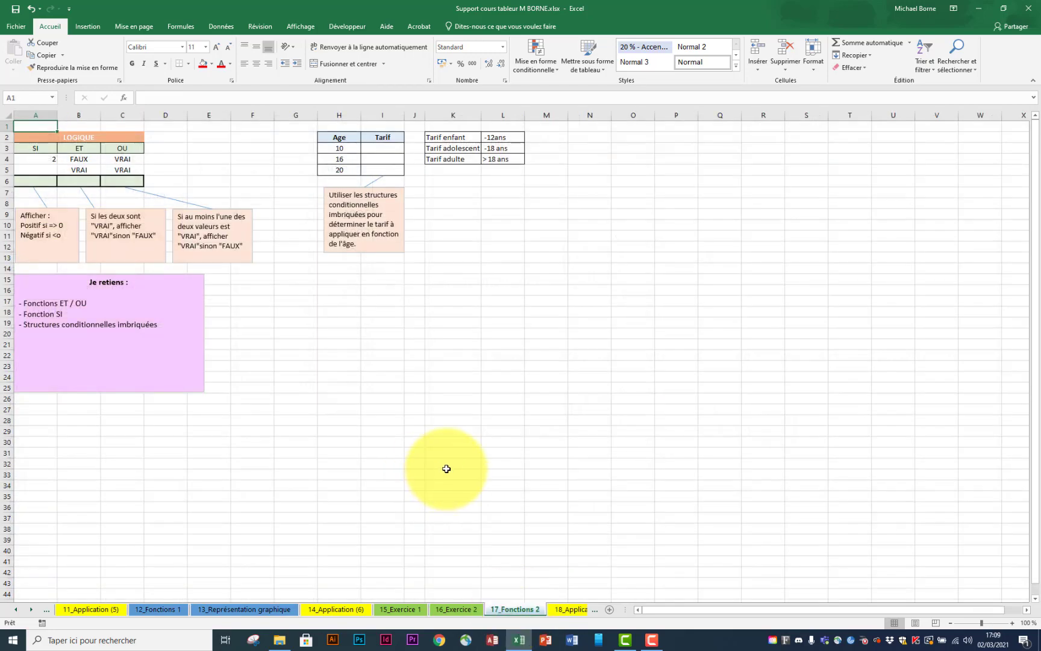
scroll(446, 470, up, 4)
scroll(446, 468, up, 1)
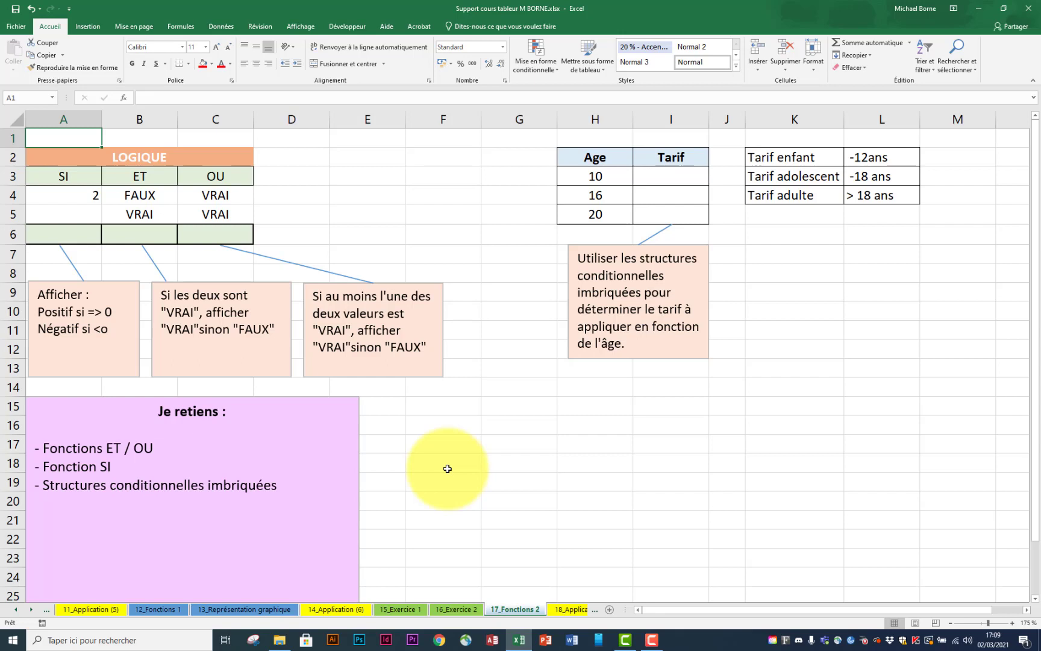
click(160, 234)
text(=et)
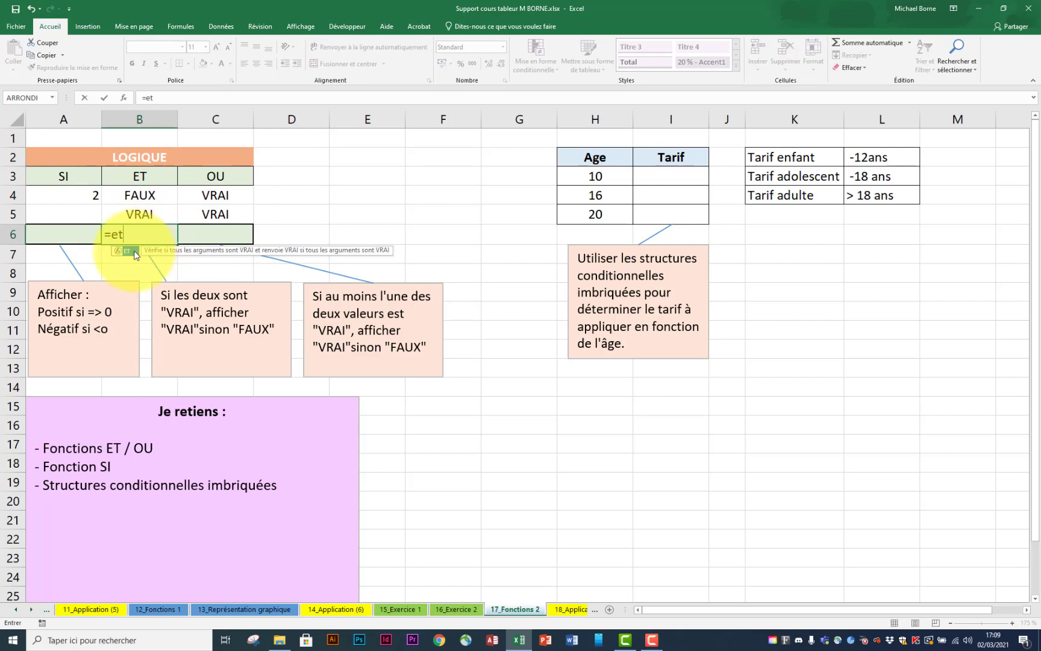
double_click(127, 251)
click(161, 194)
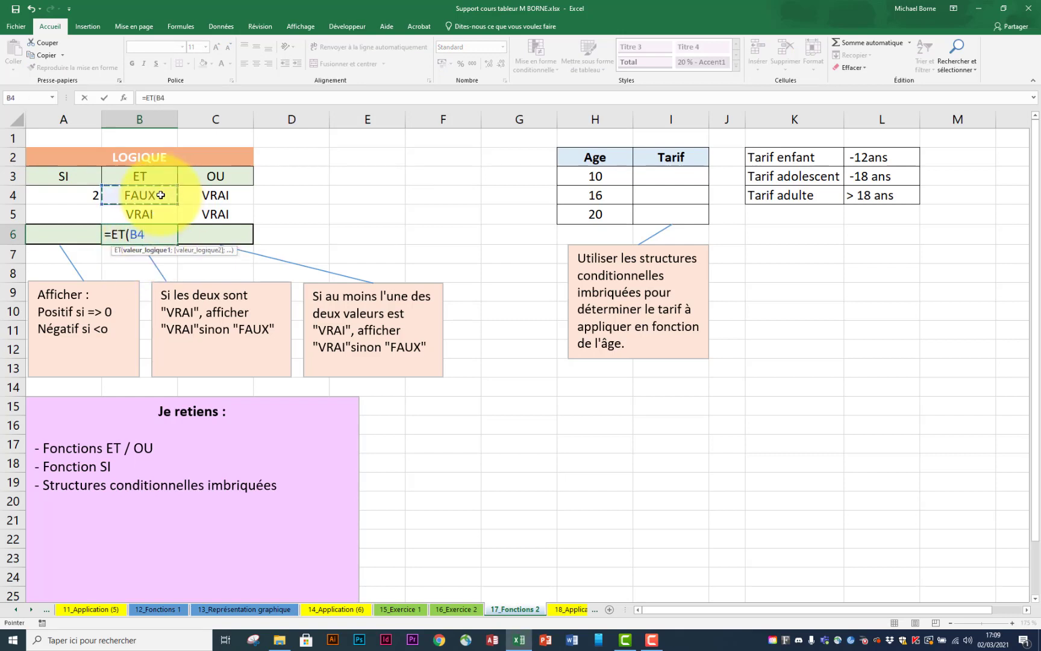
text(;)
click(160, 212)
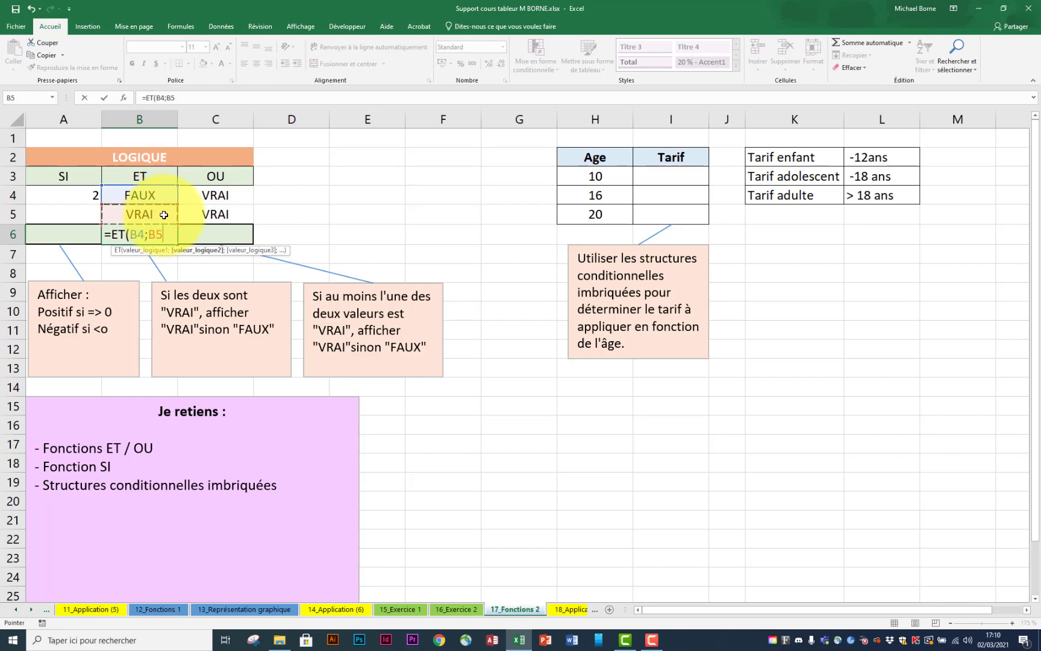
key(Return)
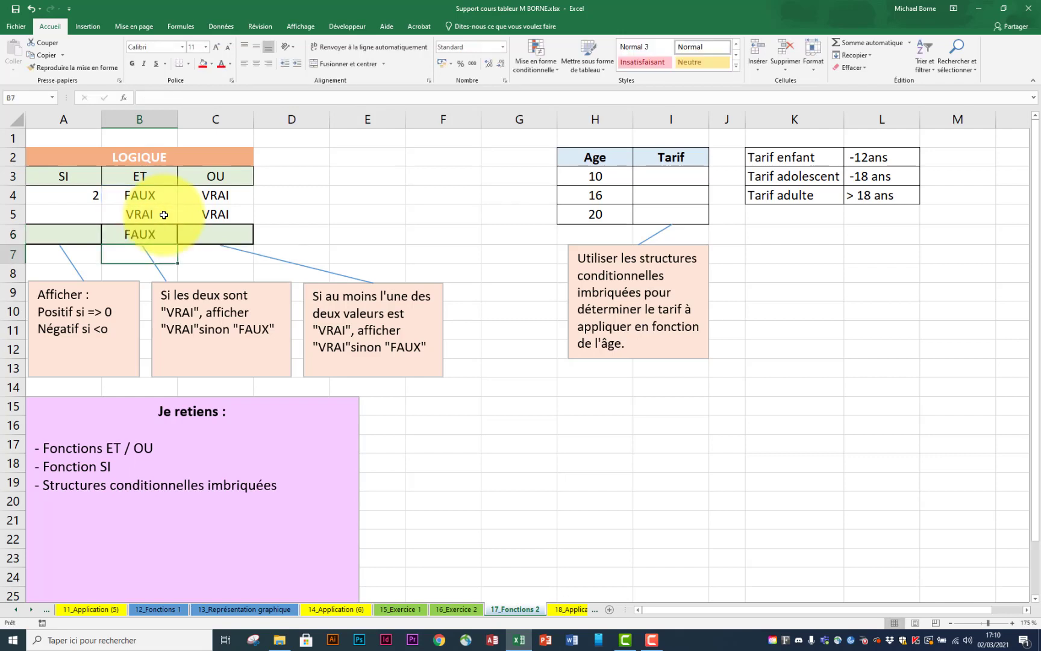
Set B4 to VRAI to test the ET function with both values true
click(162, 198)
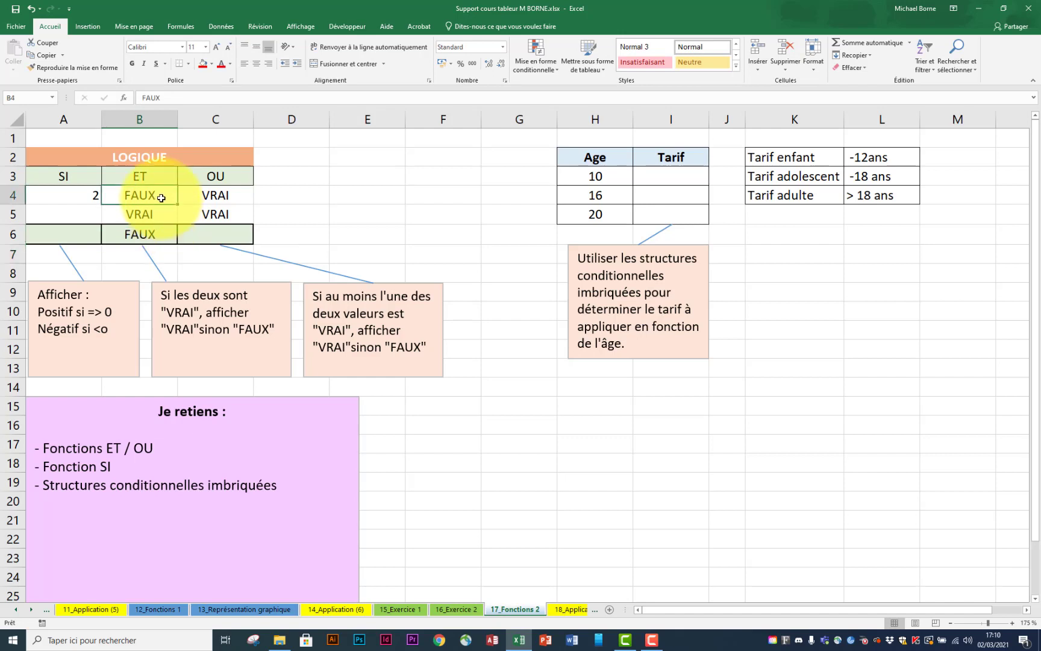
text(vrai)
key(Return)
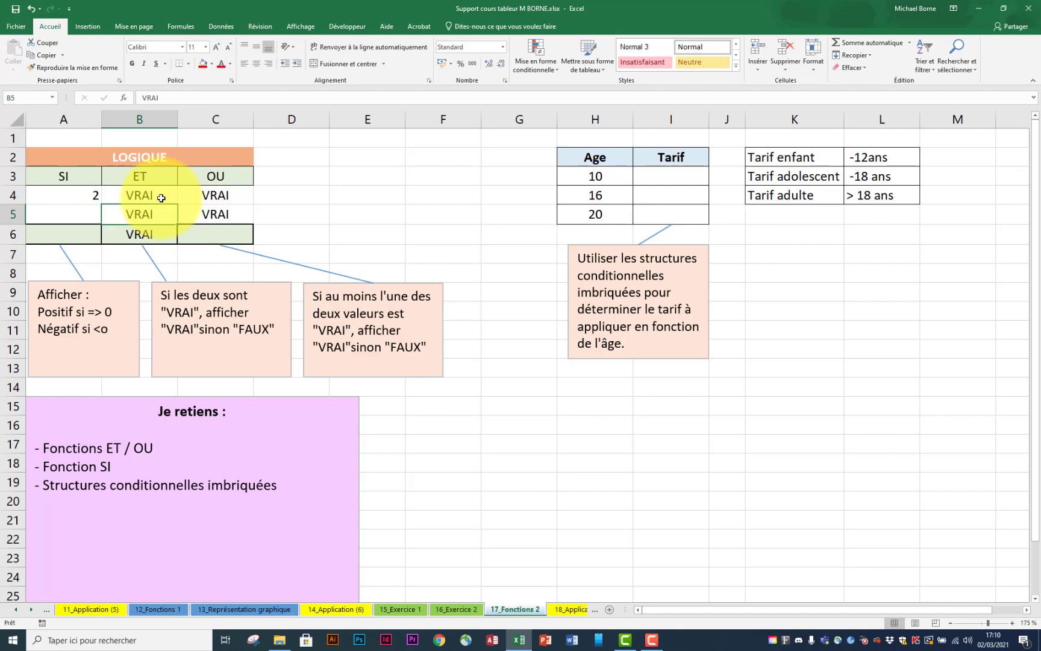
Enter =OU(C4;C5) in the OU result cell C6
click(211, 226)
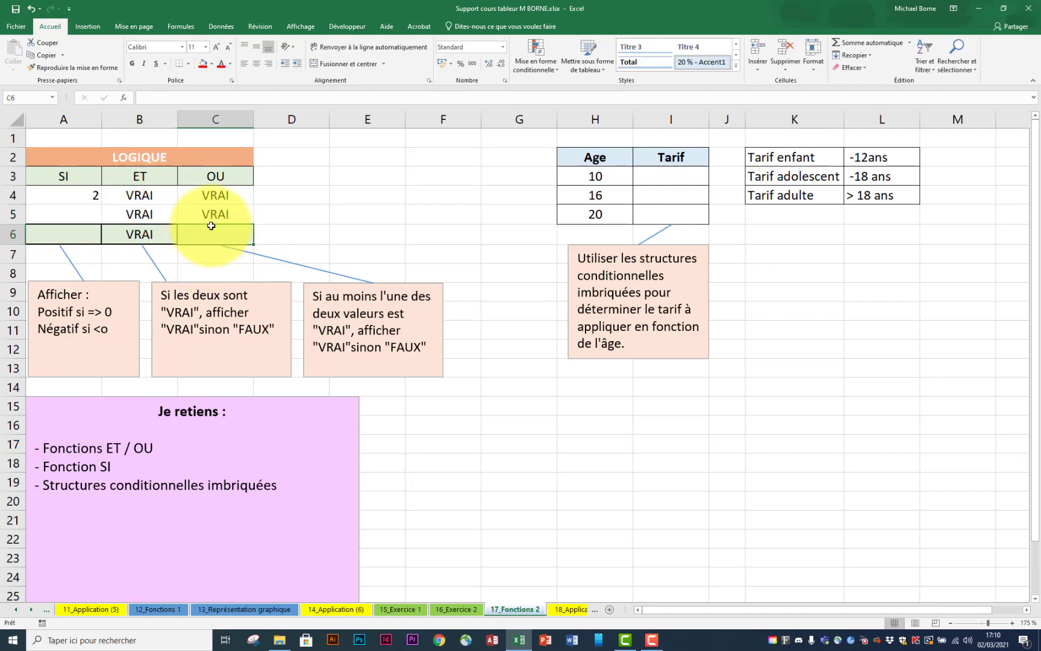
text(=ou)
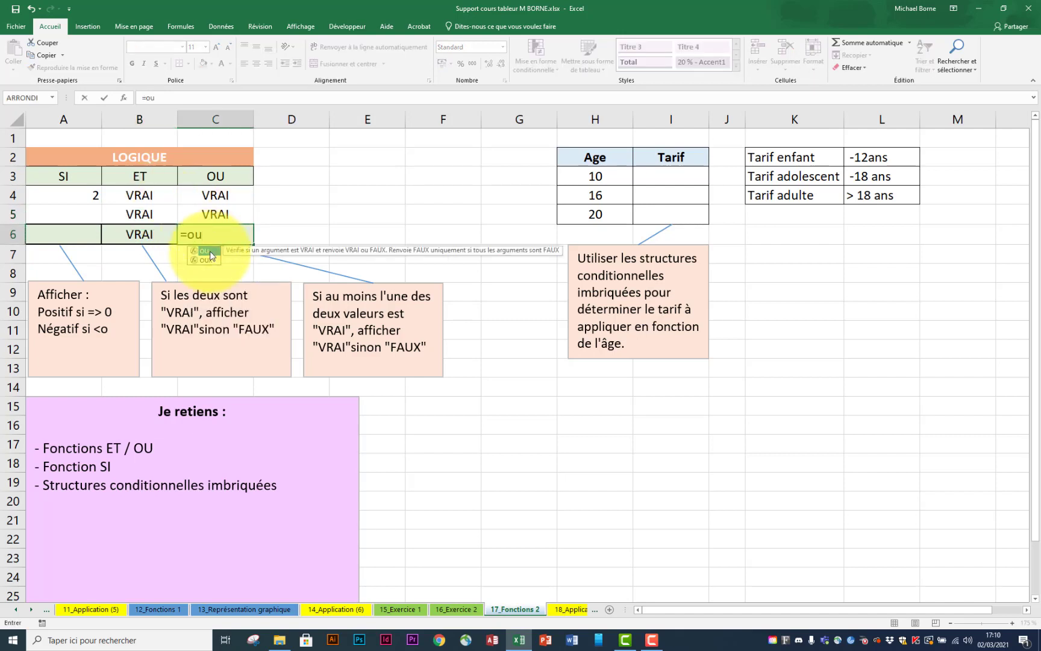
double_click(204, 251)
click(222, 195)
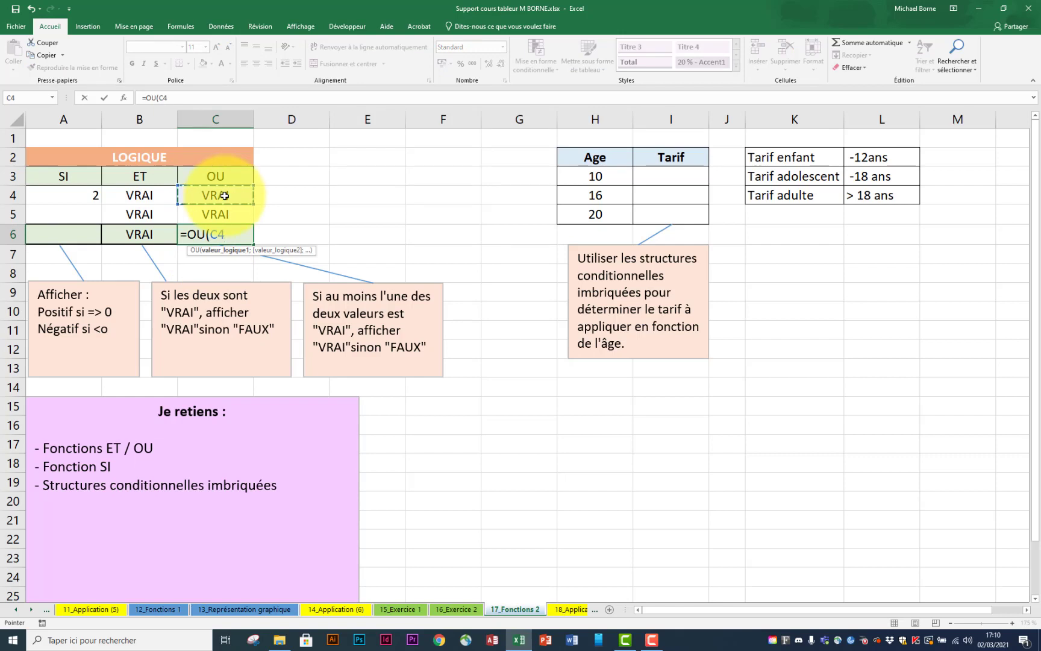
text(;)
click(233, 215)
key(Return)
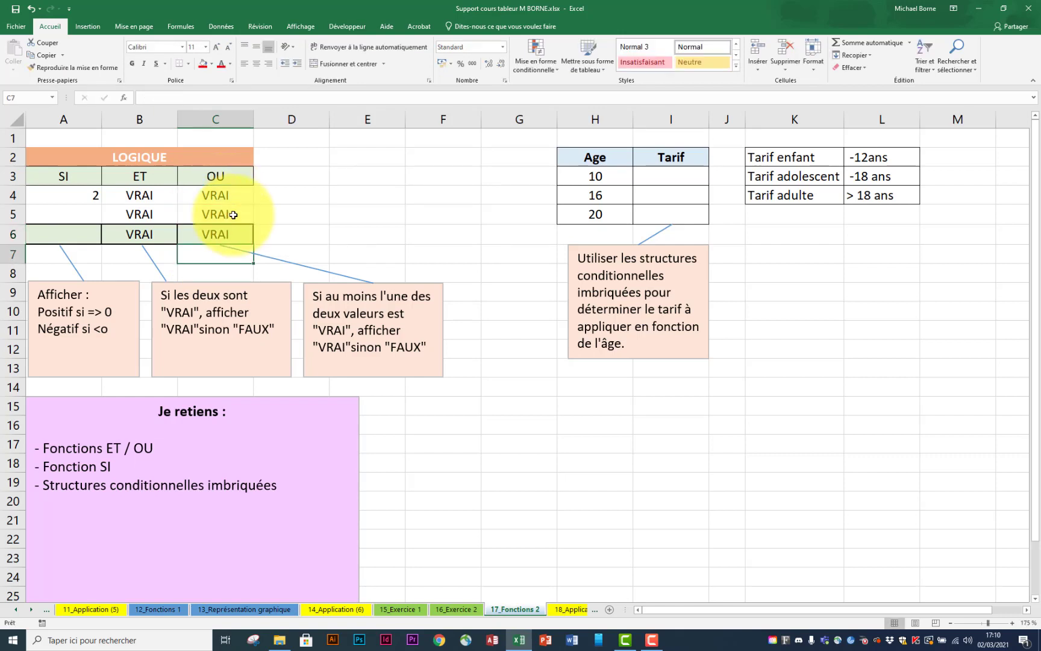
Set both OU input values, C4 and C5, to FAUX to test the function
click(230, 197)
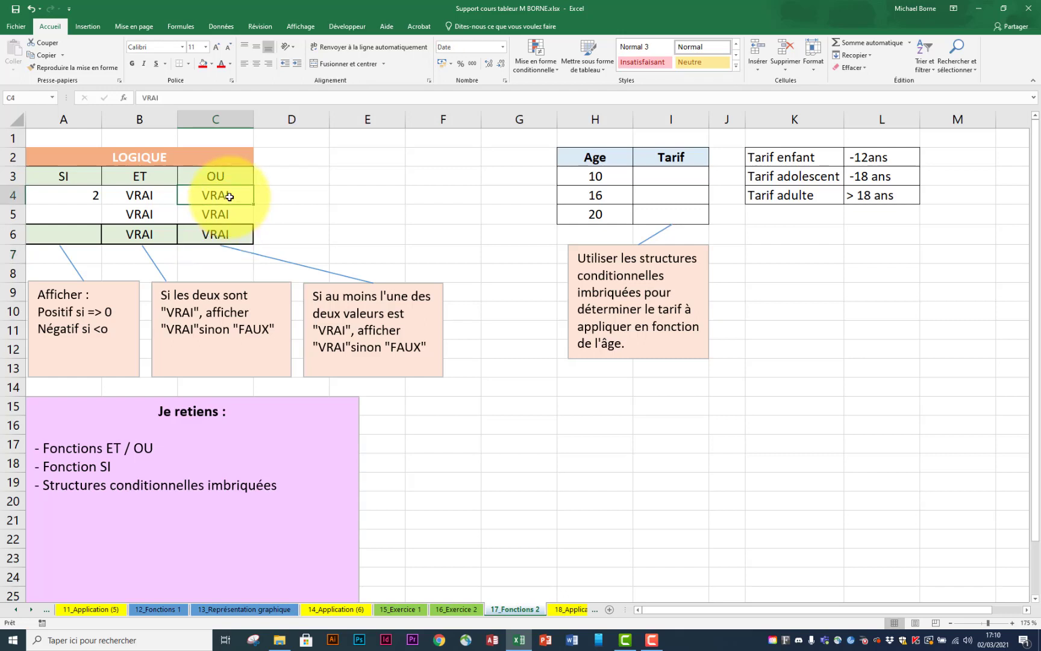
text(Faux)
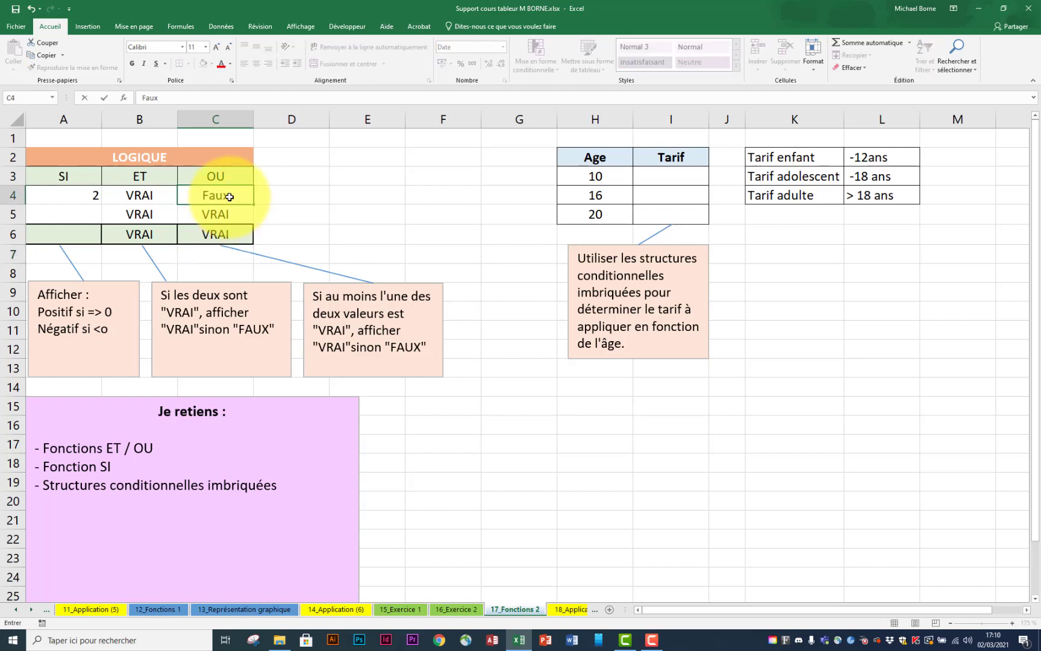
key(Return)
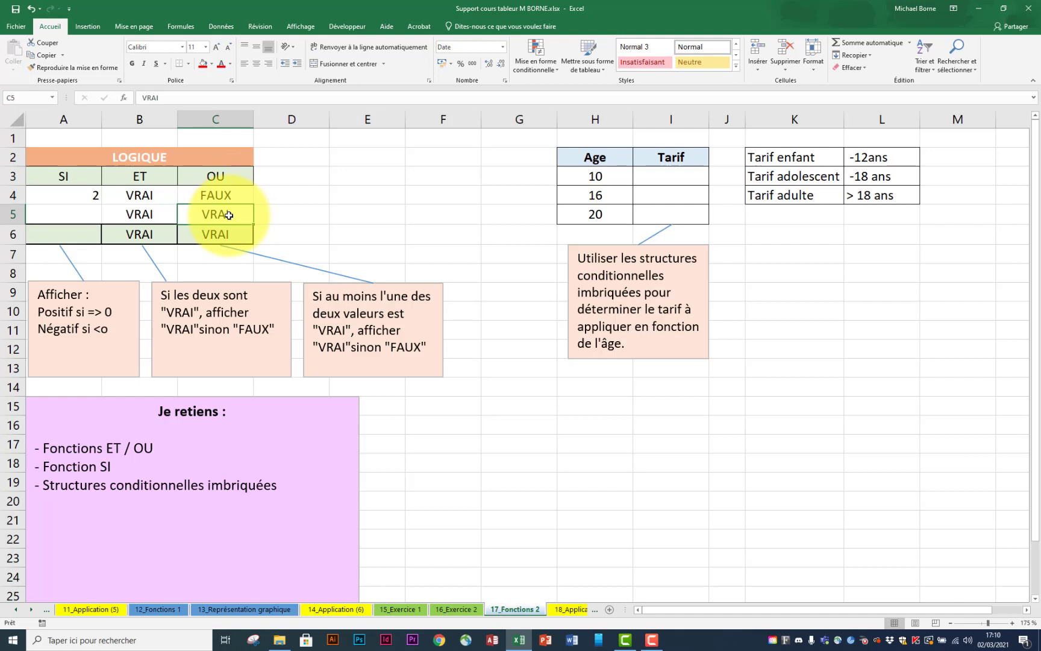
text(Faux)
key(Return)
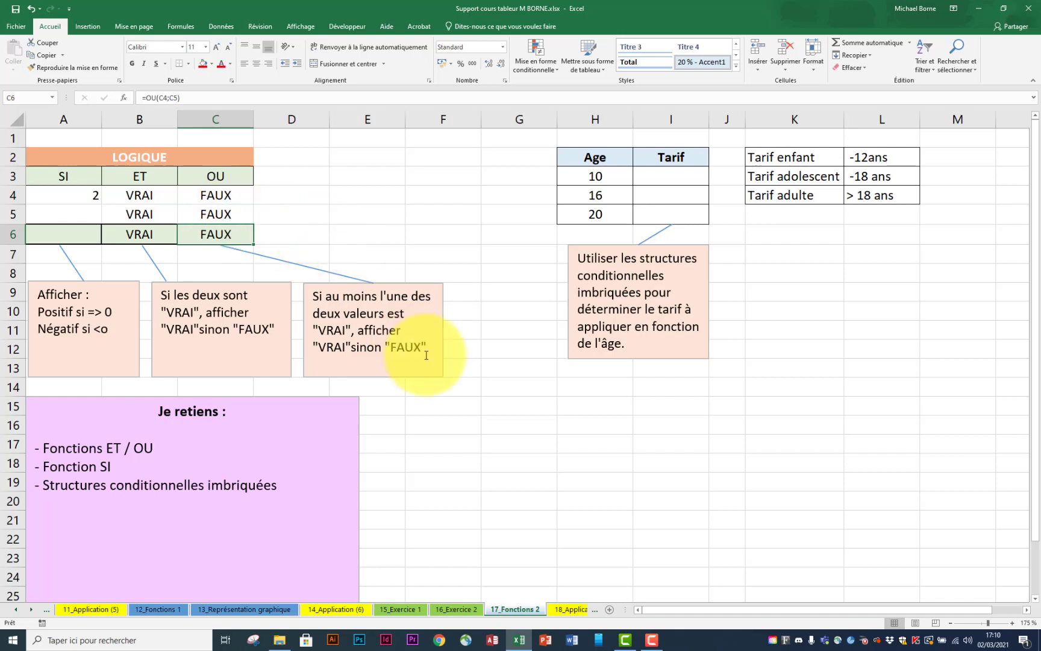
Enter =SI(A4>=0;"Positif";"Négatif") in the SI result cell A6
click(70, 233)
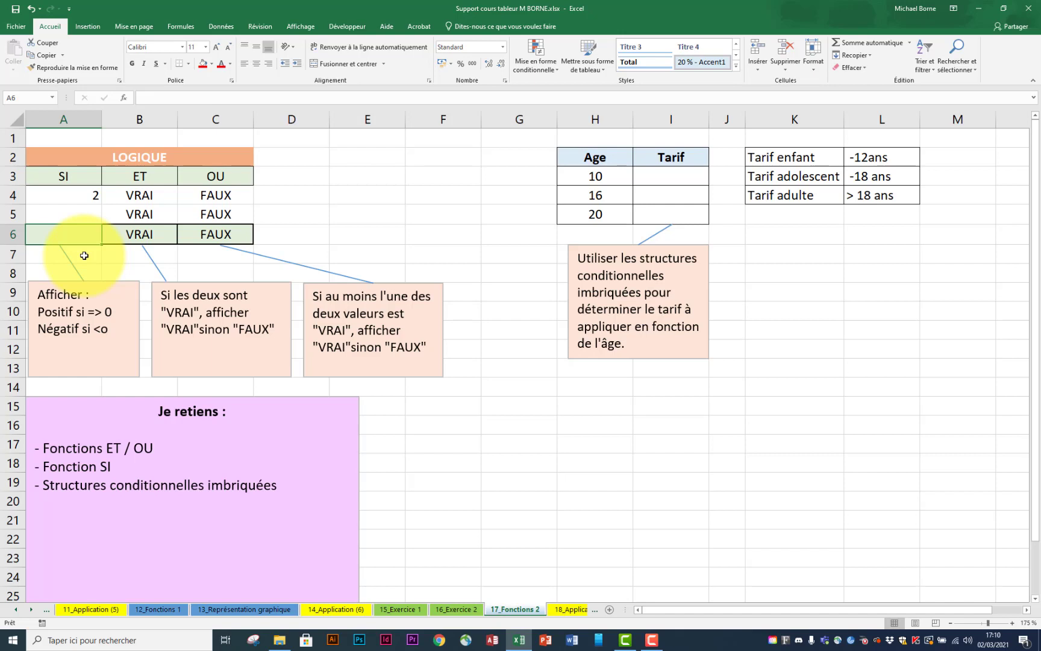
text(=si)
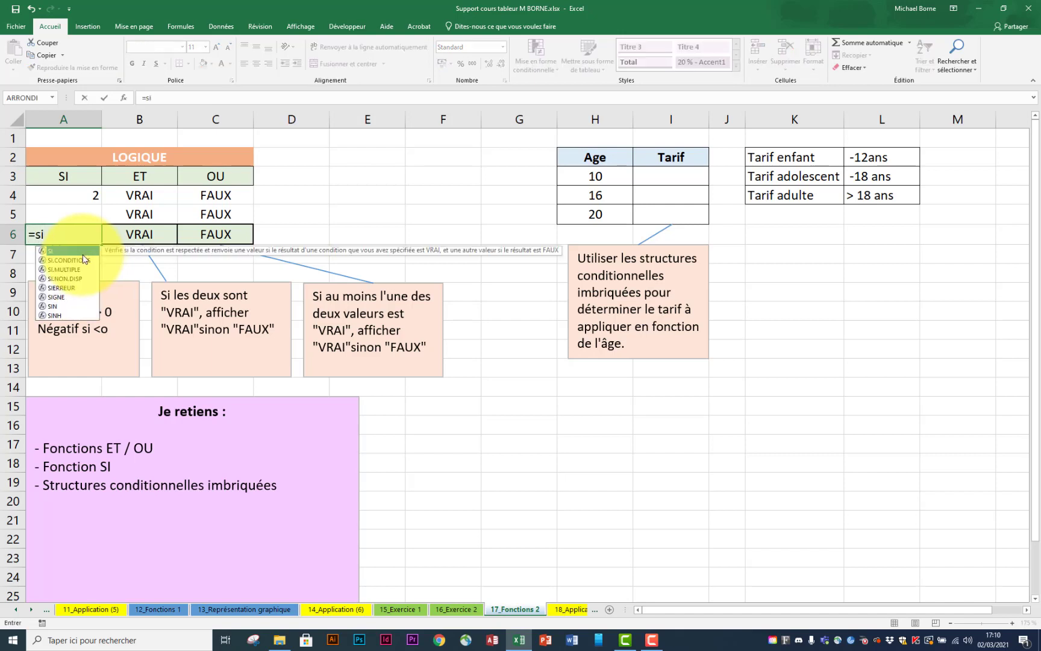
double_click(76, 251)
click(88, 197)
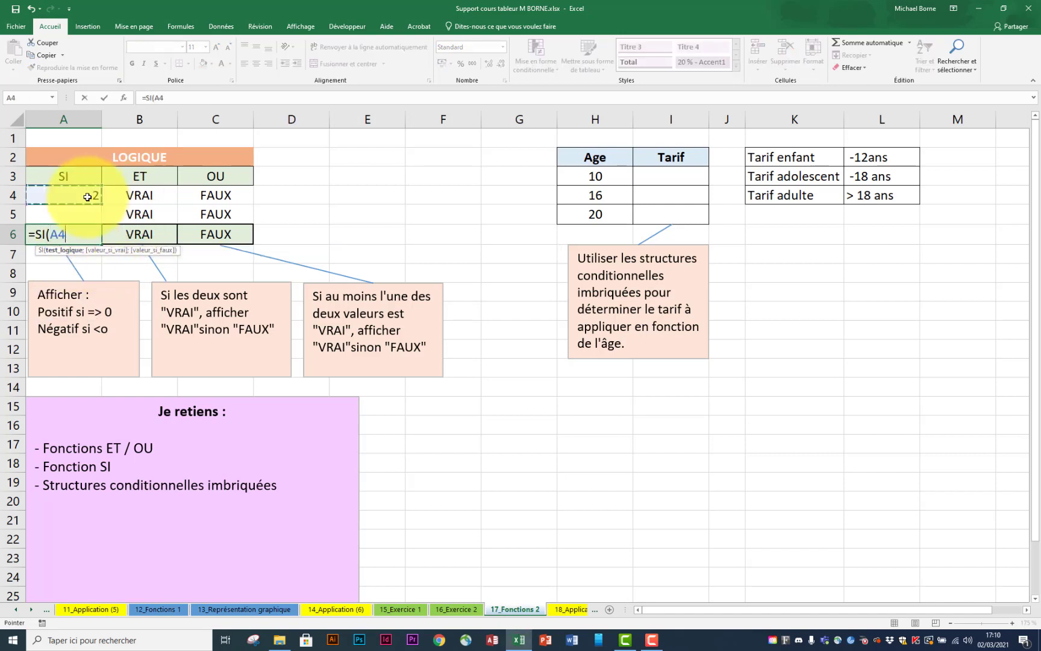
text(>=0)
text(;)
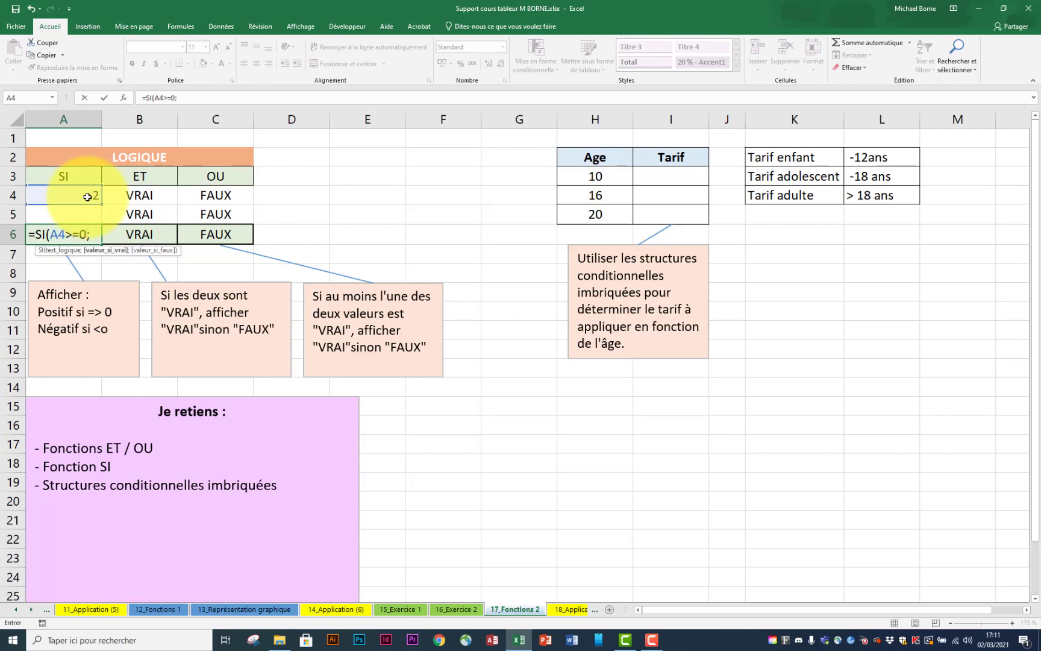
text("Positif")
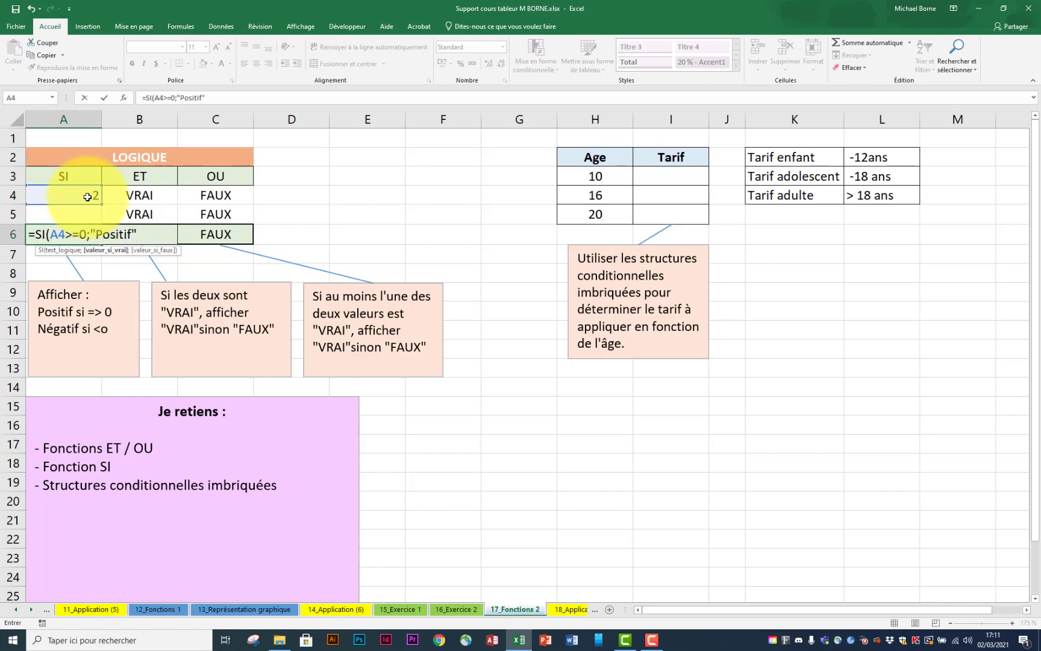
text(;"Négatif"))
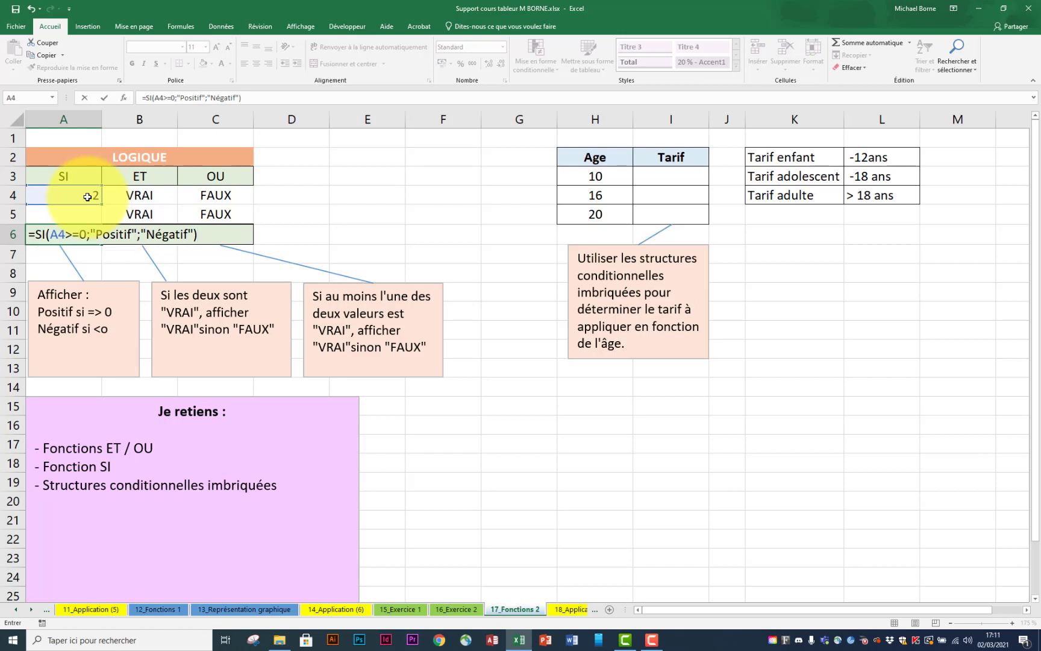
key(Return)
Test the SI formula by setting A4 to 0 and then to -2, and review the formula in A6
click(62, 233)
click(83, 195)
text(0)
key(Return)
click(82, 195)
text(-2)
key(Return)
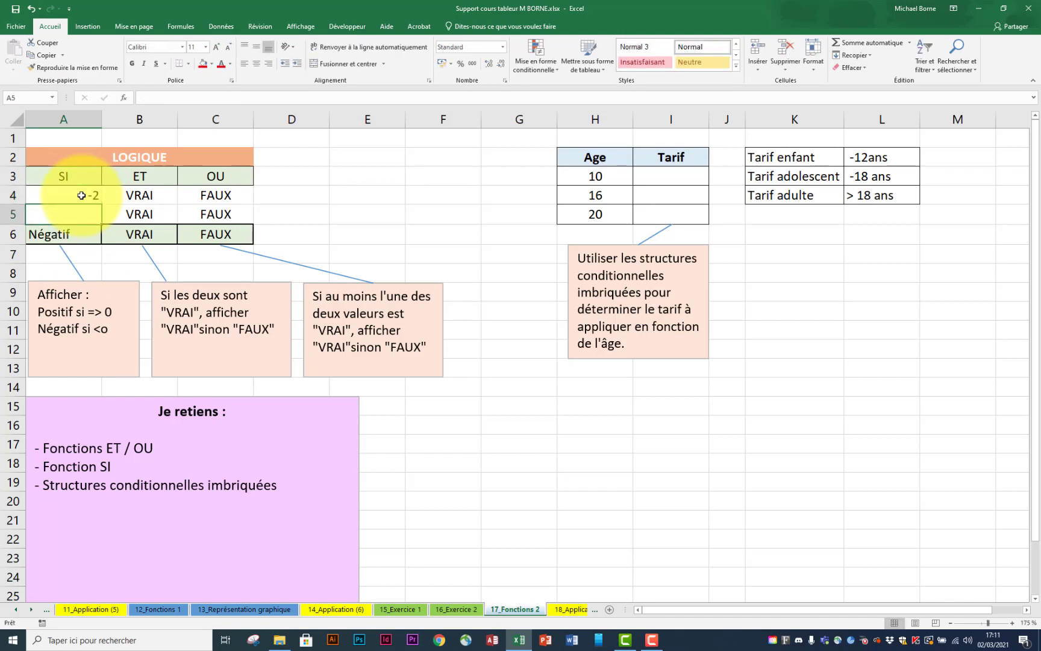
double_click(81, 236)
drag(62, 235, 190, 233)
key(Escape)
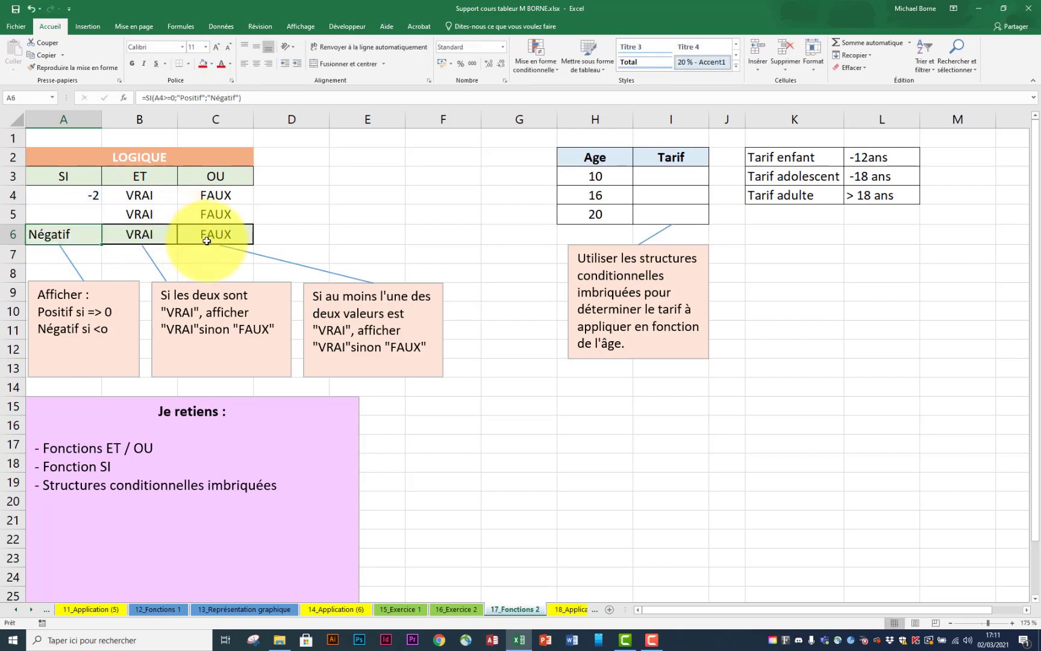
Shorten the child, adolescent and adult tariff labels in K2, K3 and K4 to TE, Tado and TA
click(657, 179)
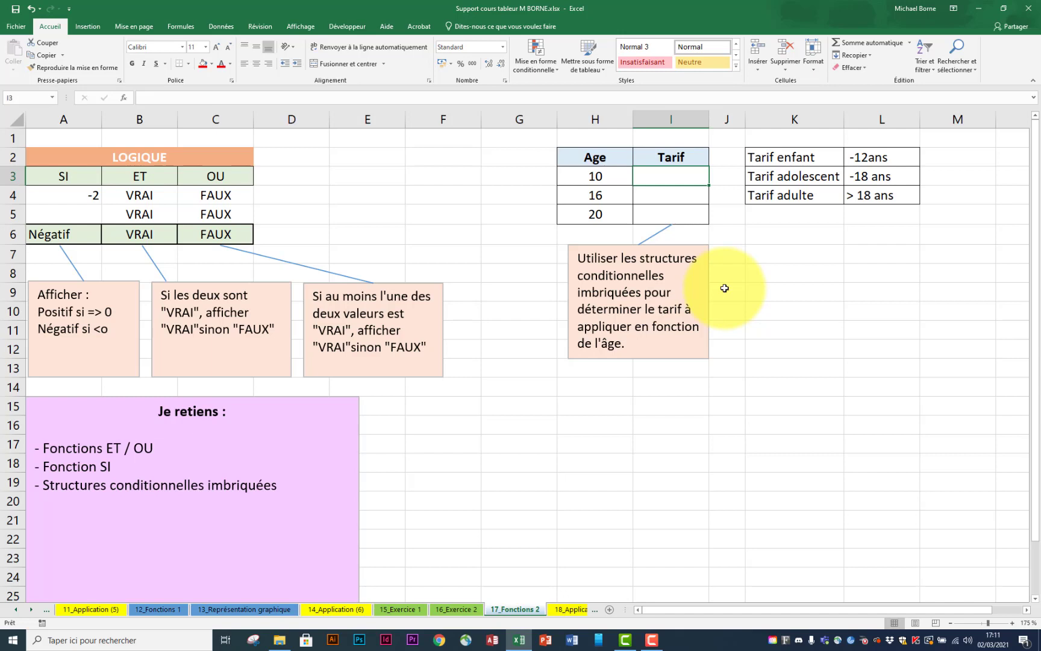
click(793, 160)
text(TE)
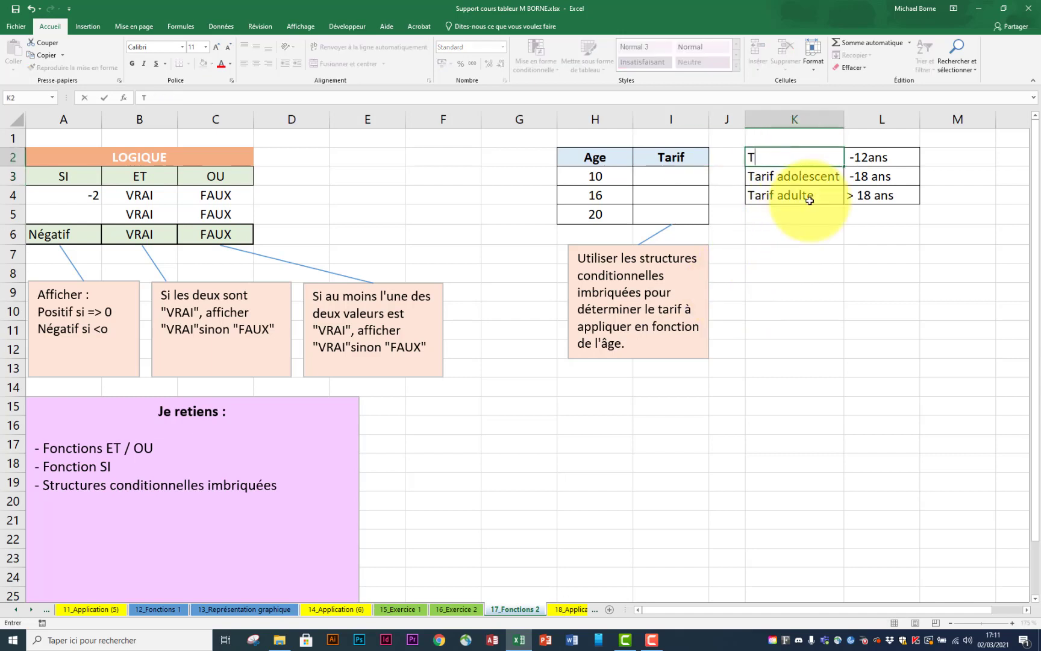
click(808, 173)
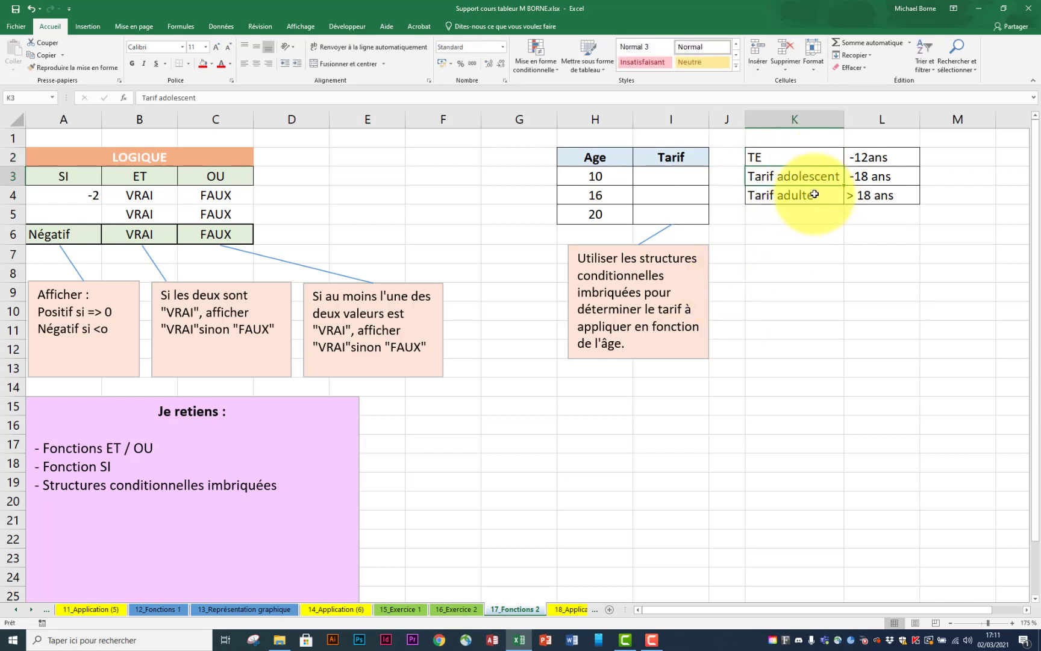
text(TAd)
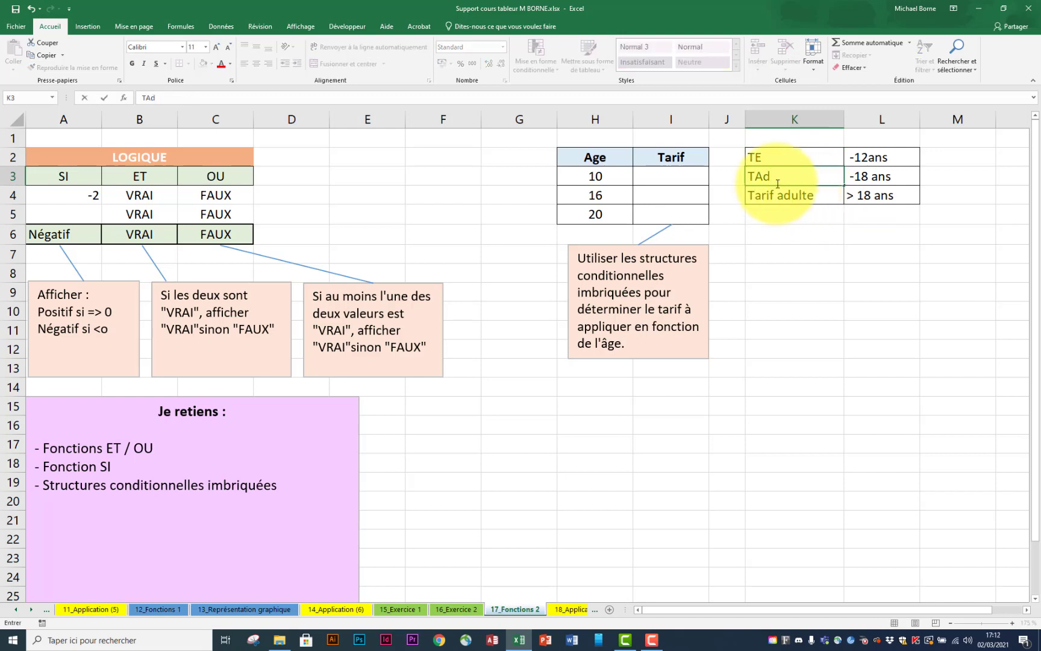
text(o)
click(788, 200)
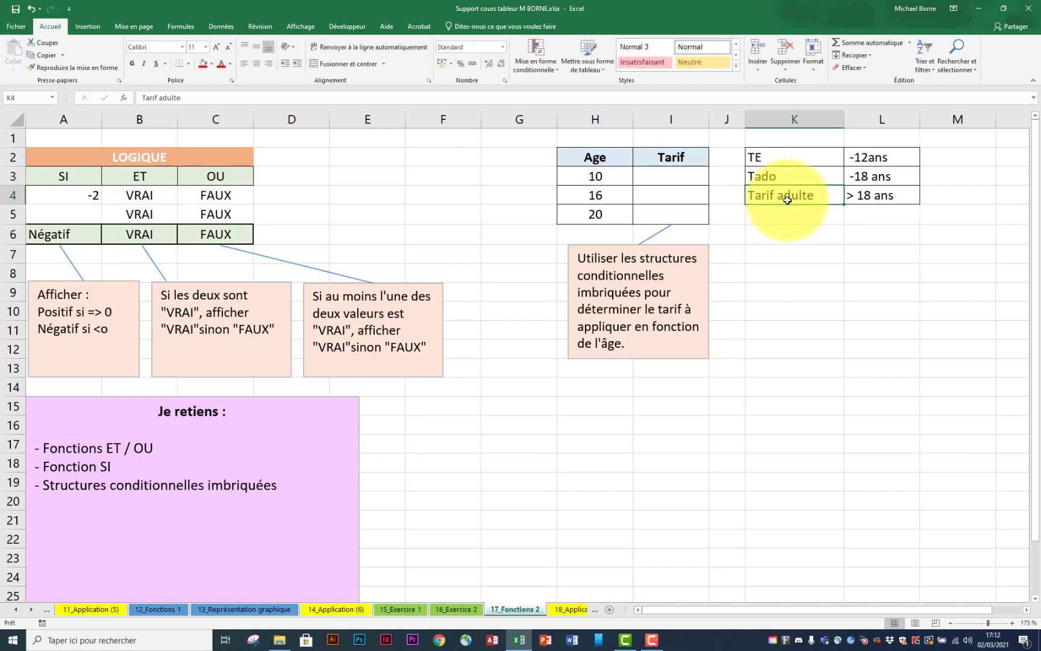
text(TA)
key(BackSpace)
key(Return)
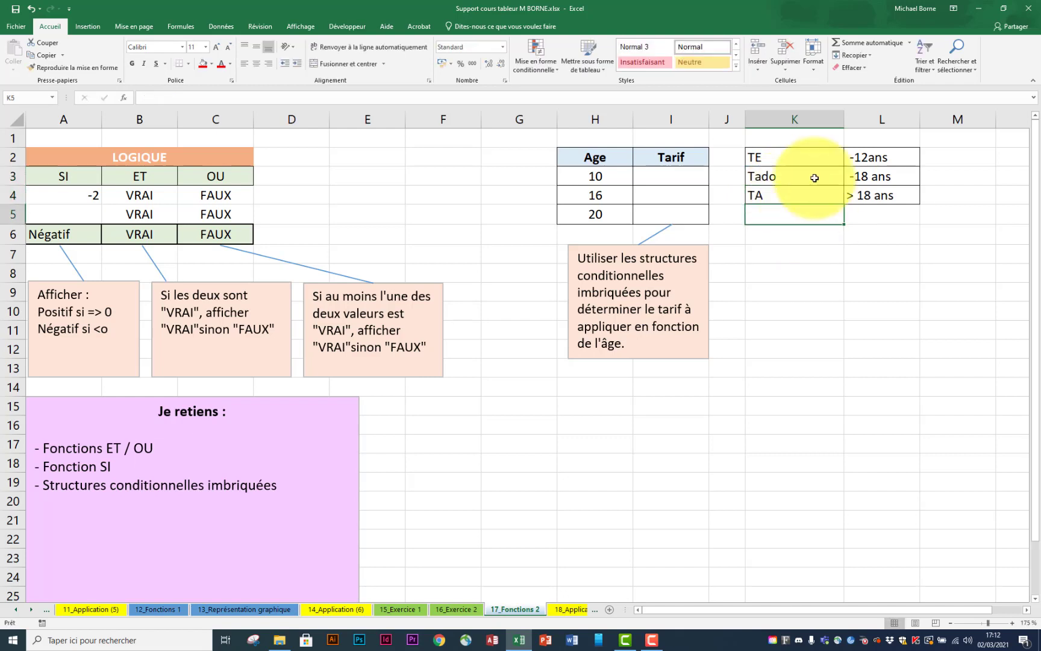
Begin the tariff formula in I3 with =SI(H3<12;"TE"; so that ages under 12 get the child tariff
click(668, 173)
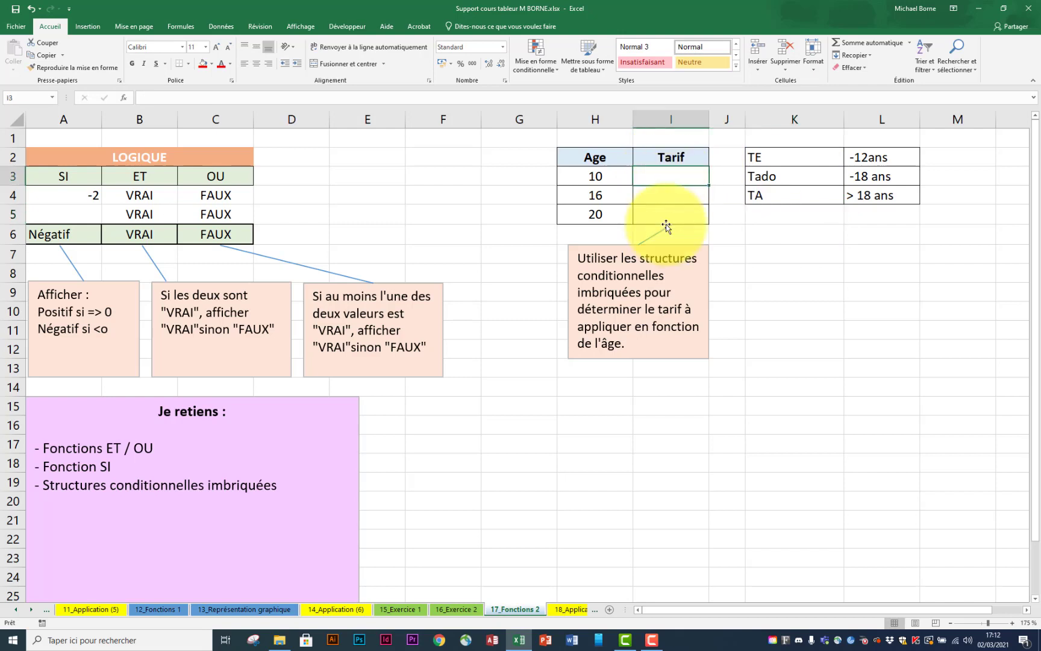
text(=si)
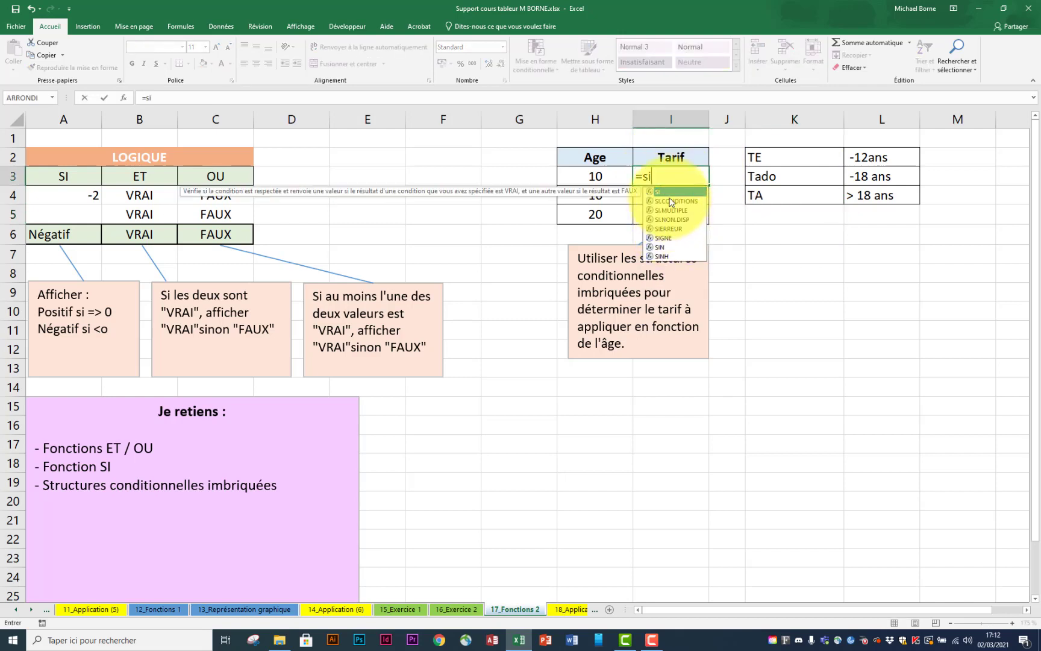
double_click(667, 191)
click(604, 176)
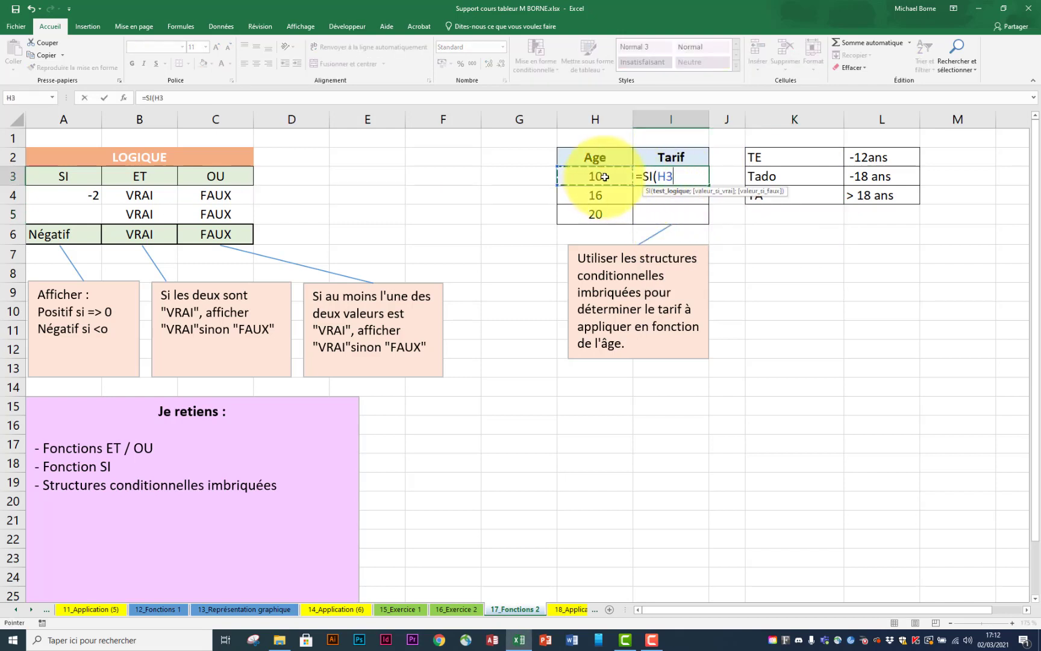
text(<12;)
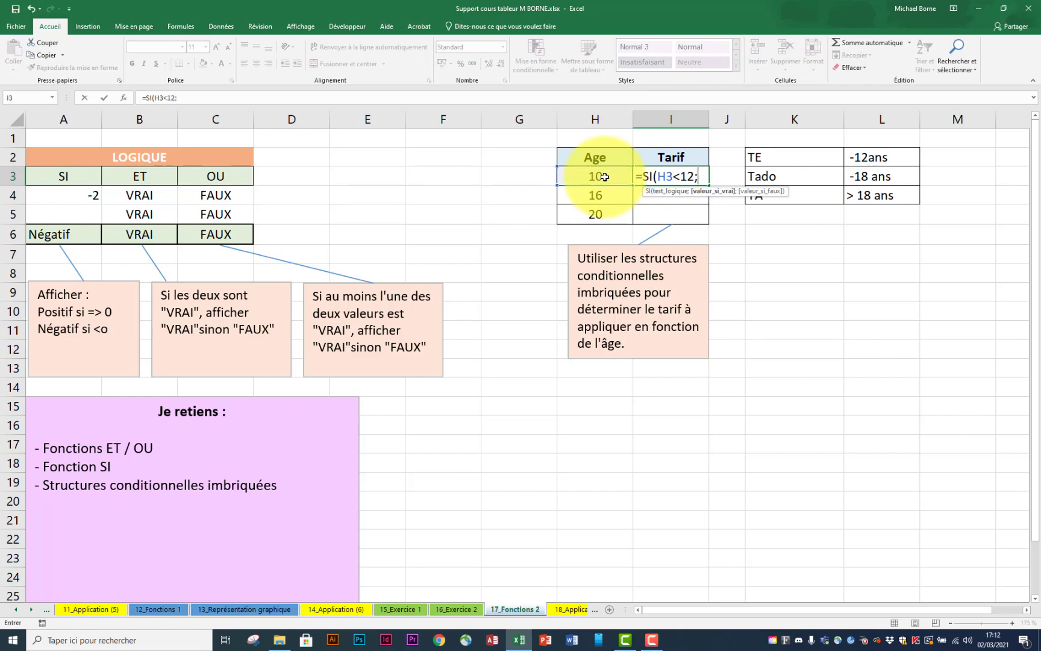
text("TE";)
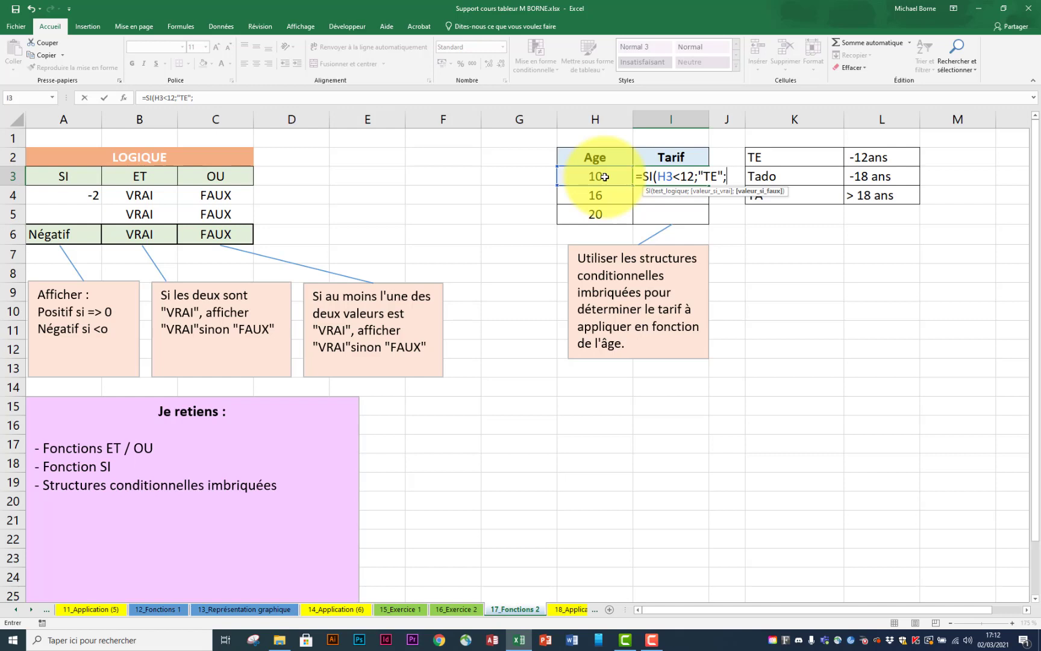
Complete the I3 formula with the nested condition SI(H3<18;"Tado";"TA") and fill it down to I5
text(si)
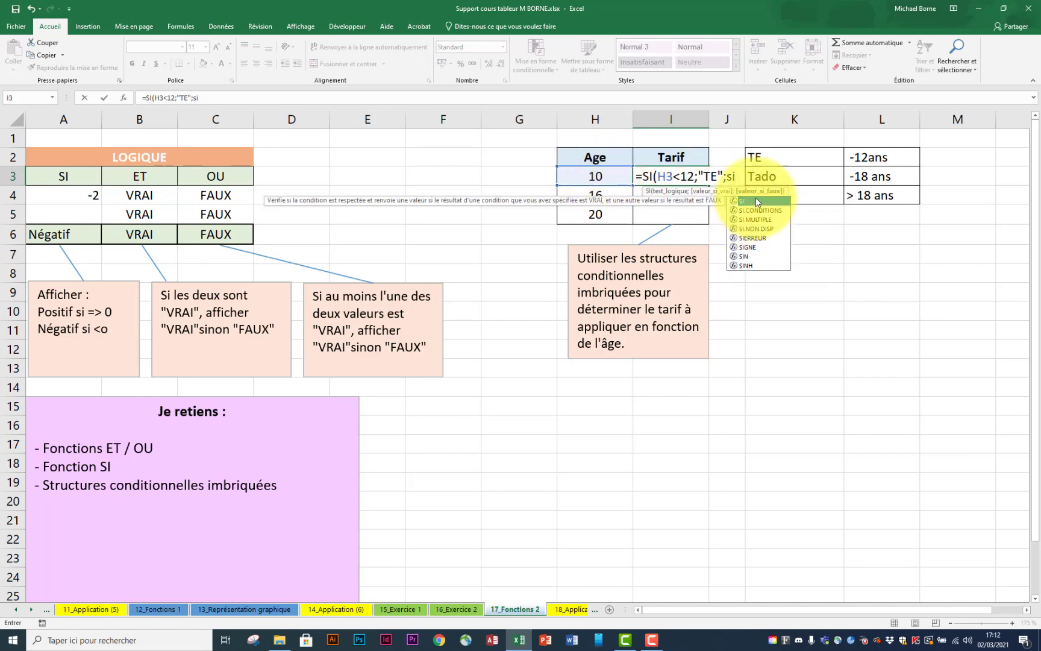
double_click(757, 202)
click(608, 175)
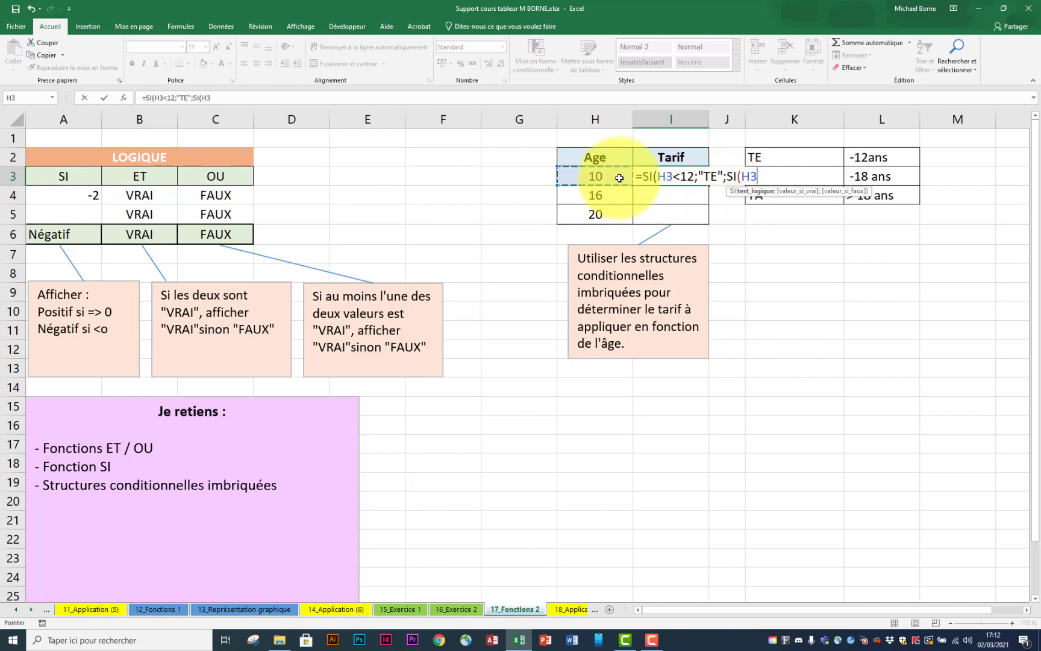
text(<)
text(18)
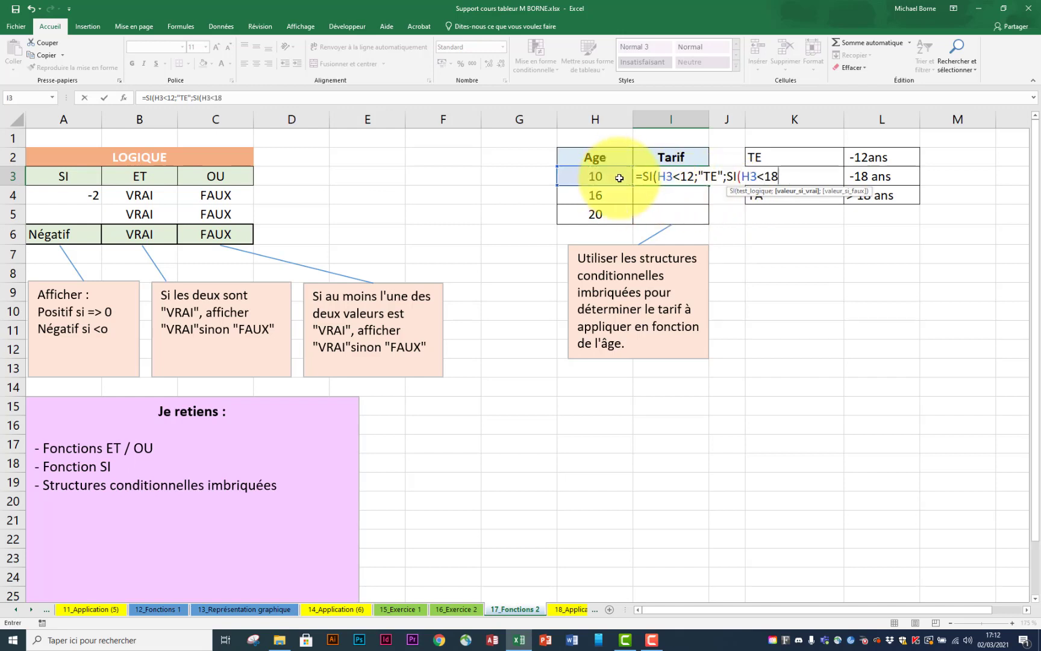
text(;"Tado";)
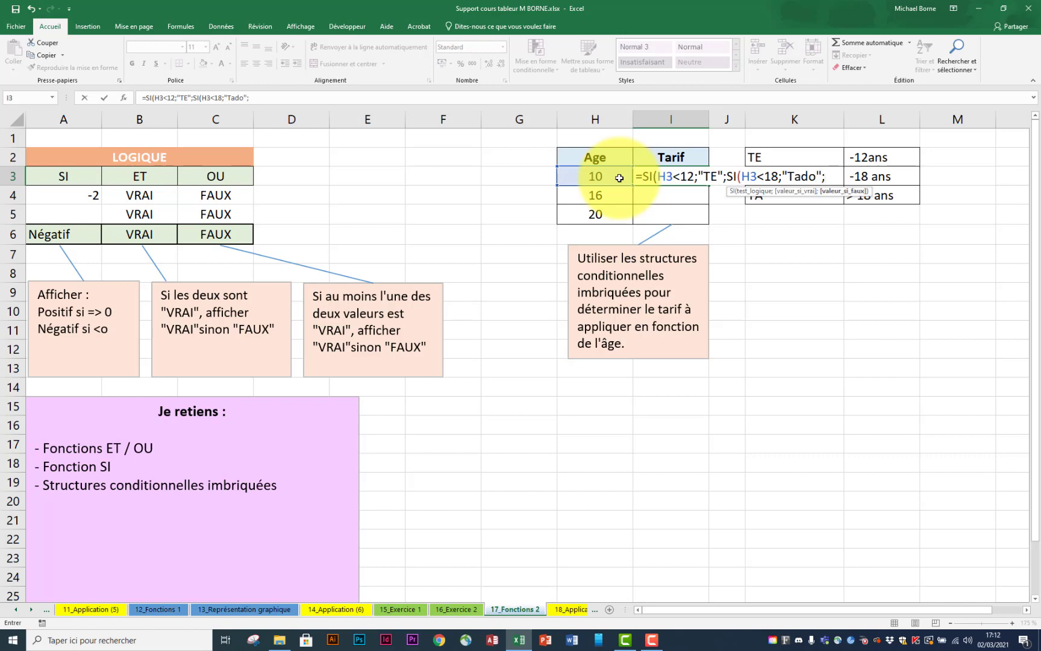
text("TA")
text()))
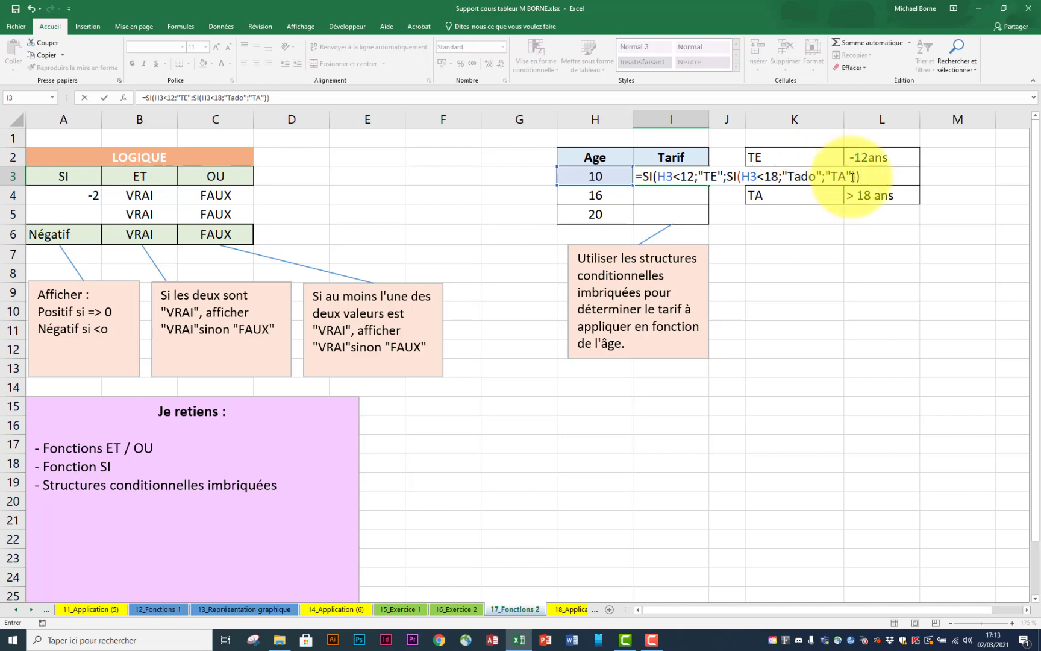
key(ctrl+Return)
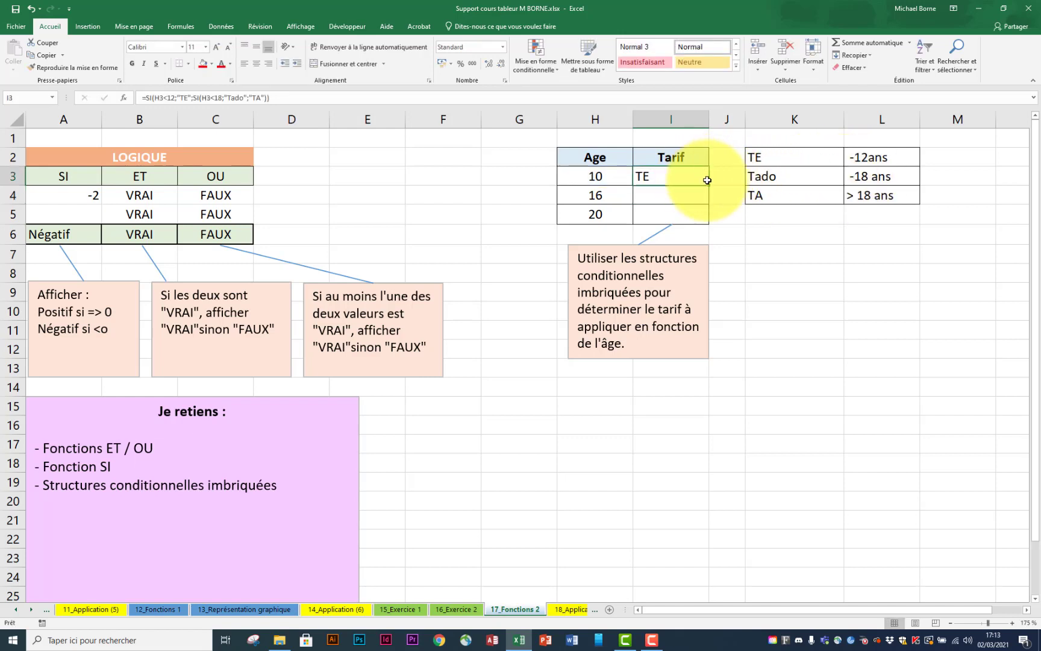
drag(709, 187, 715, 216)
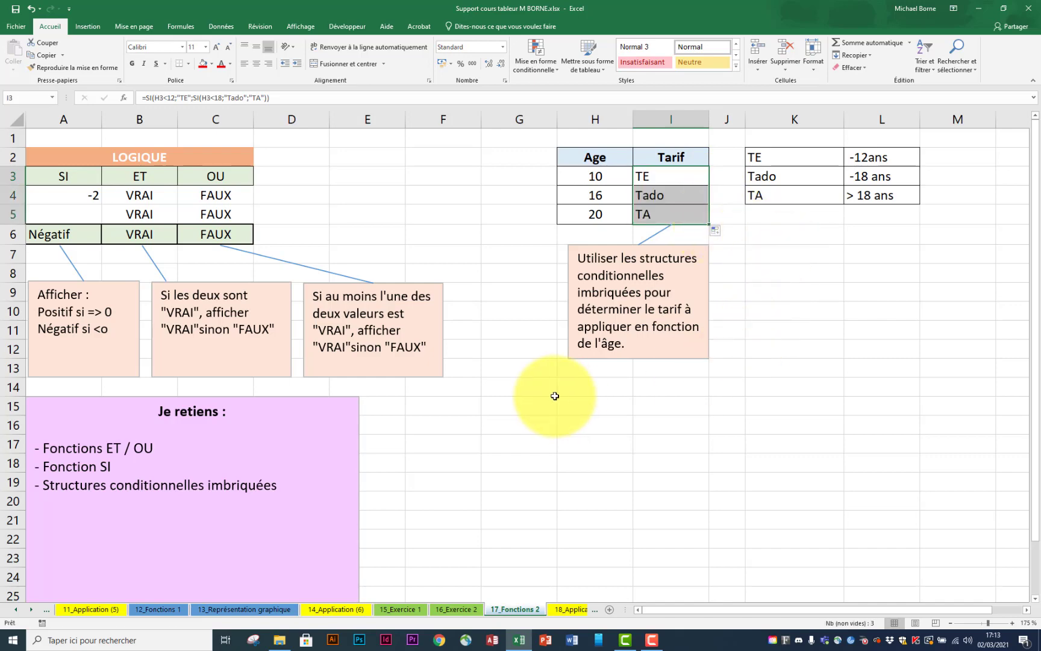
scroll(554, 397, down, 2)
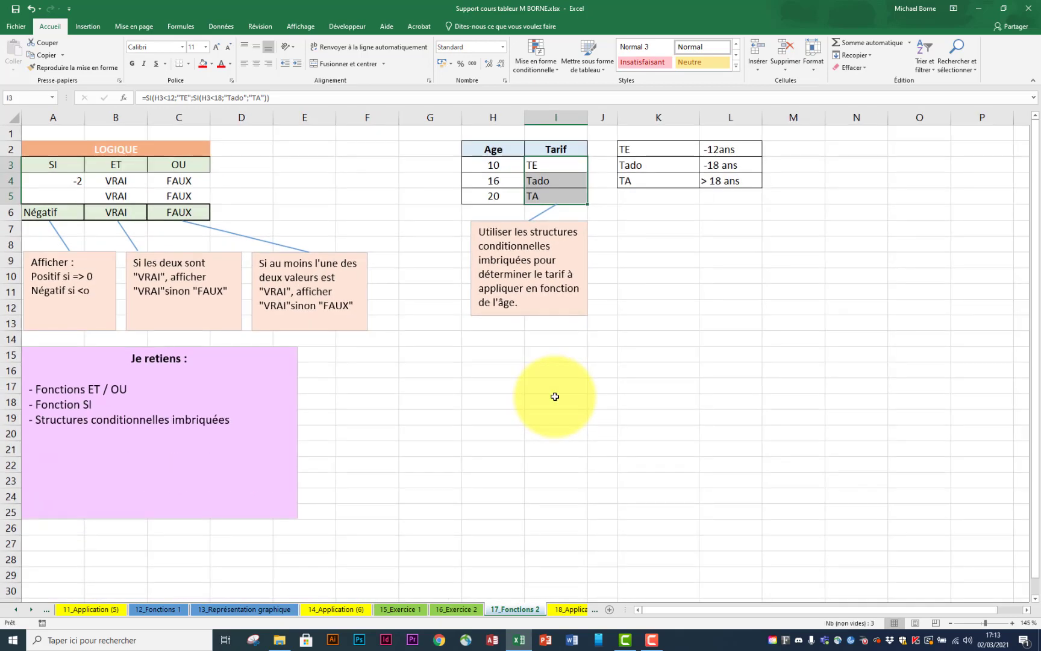